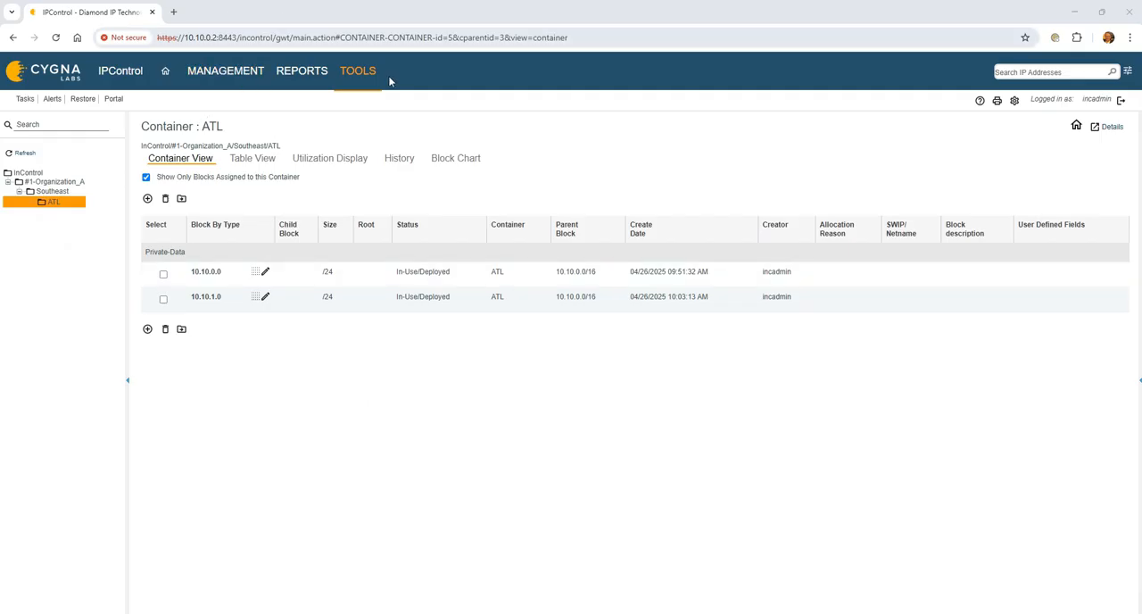
- Open the list of device types and start adding a new device type
click(361, 75)
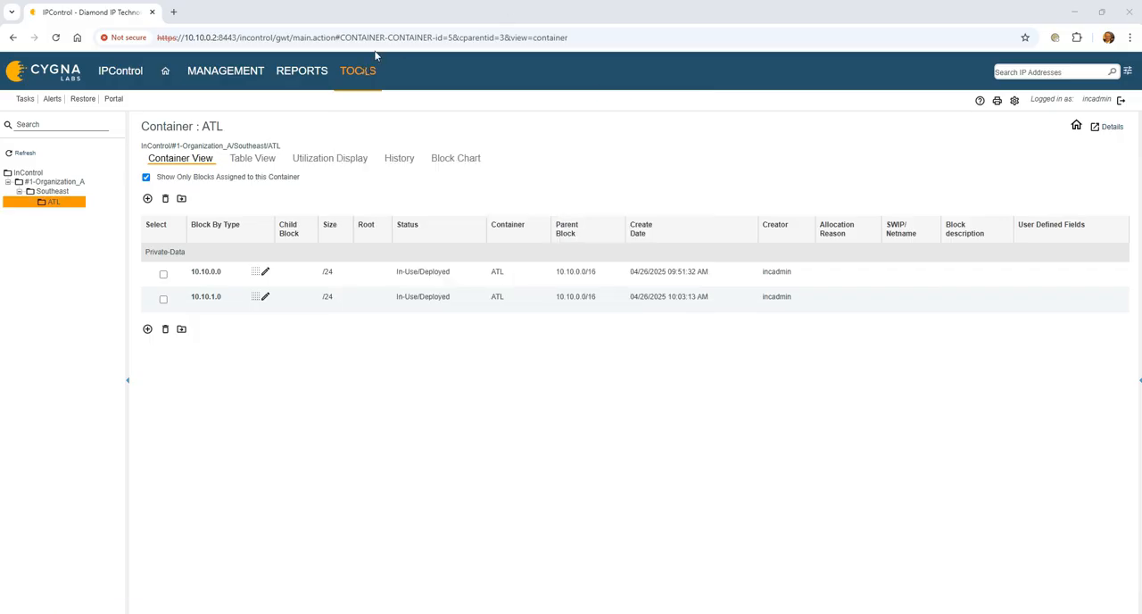
mouse_move(363, 74)
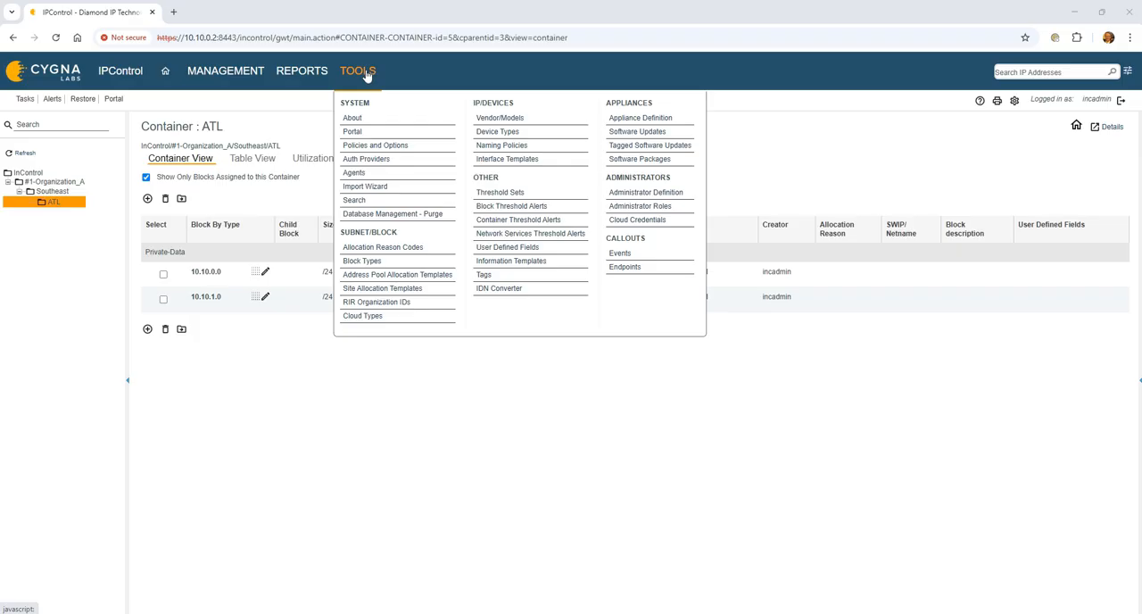
click(519, 132)
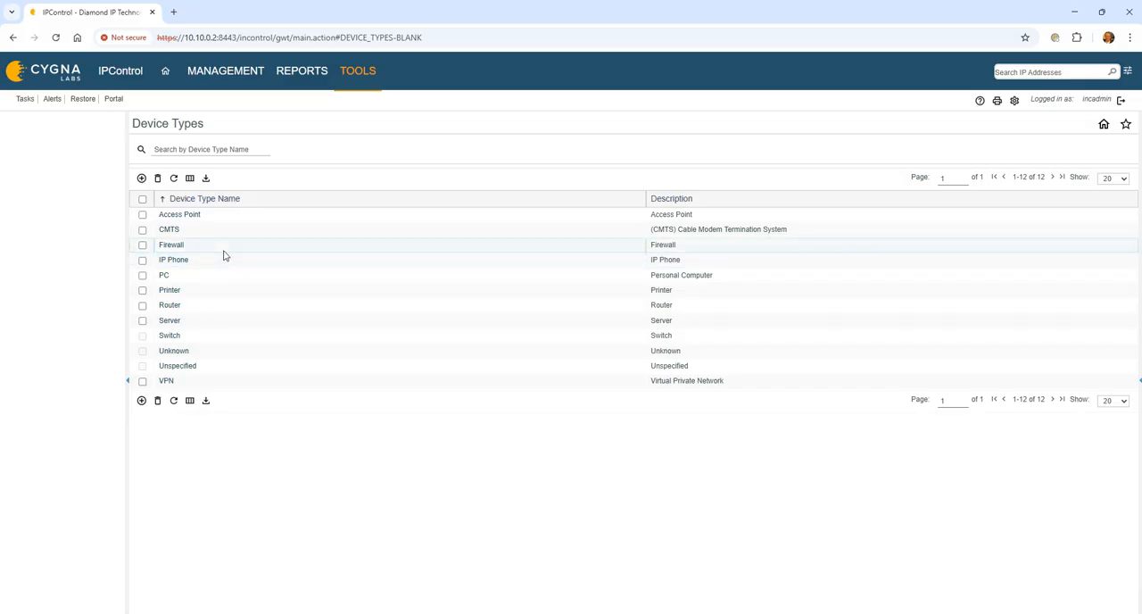
click(141, 177)
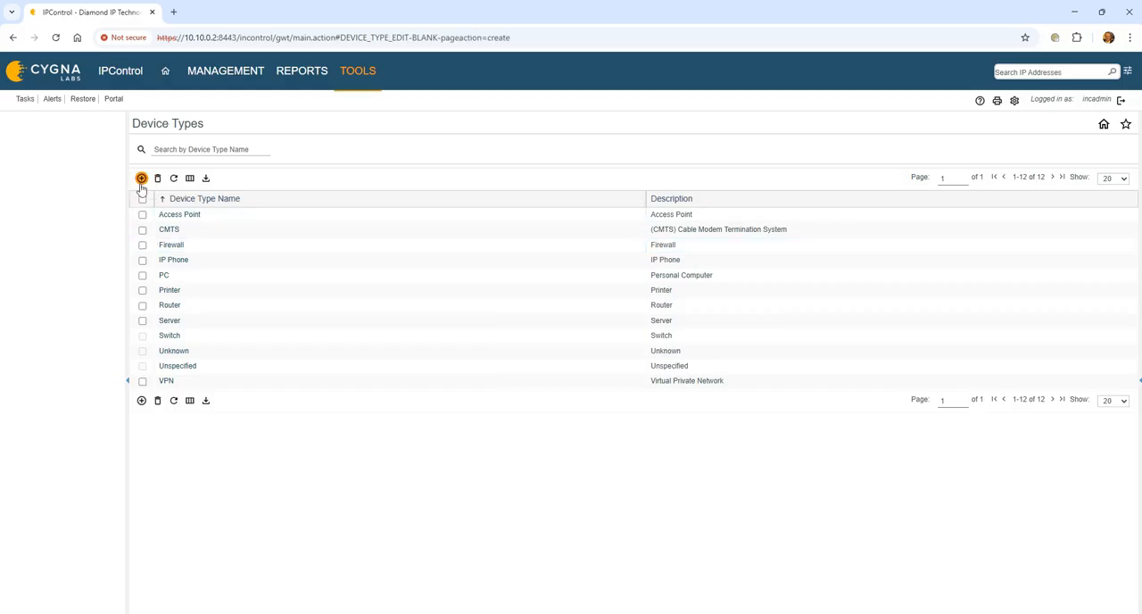
- Try to save a new device type named Firewall with the description Generic Firewall
click(352, 148)
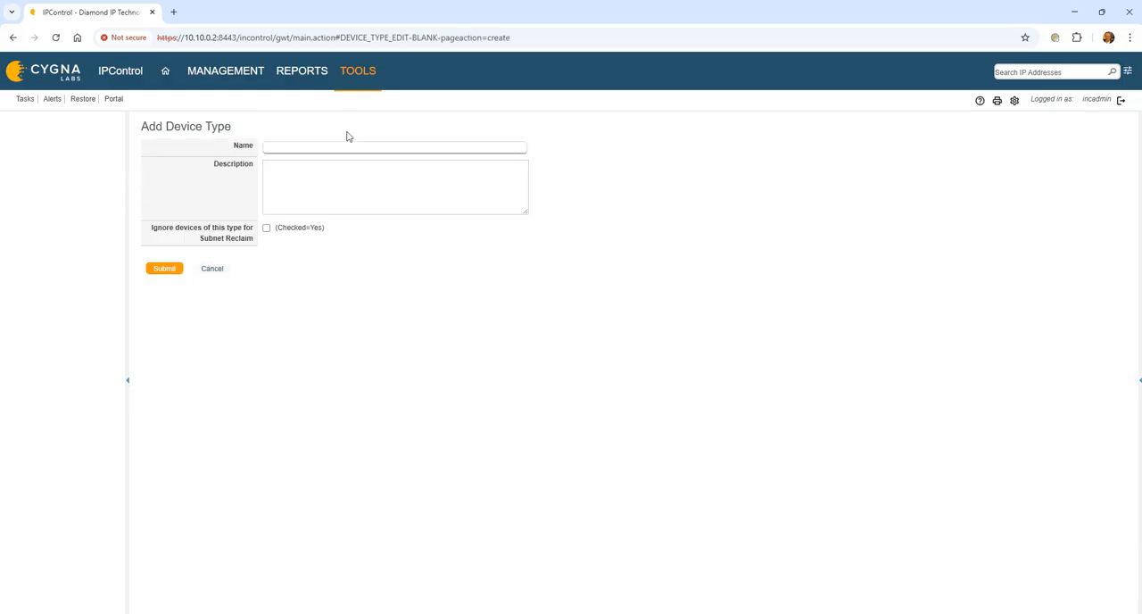
text(Firewall)
key(Tab)
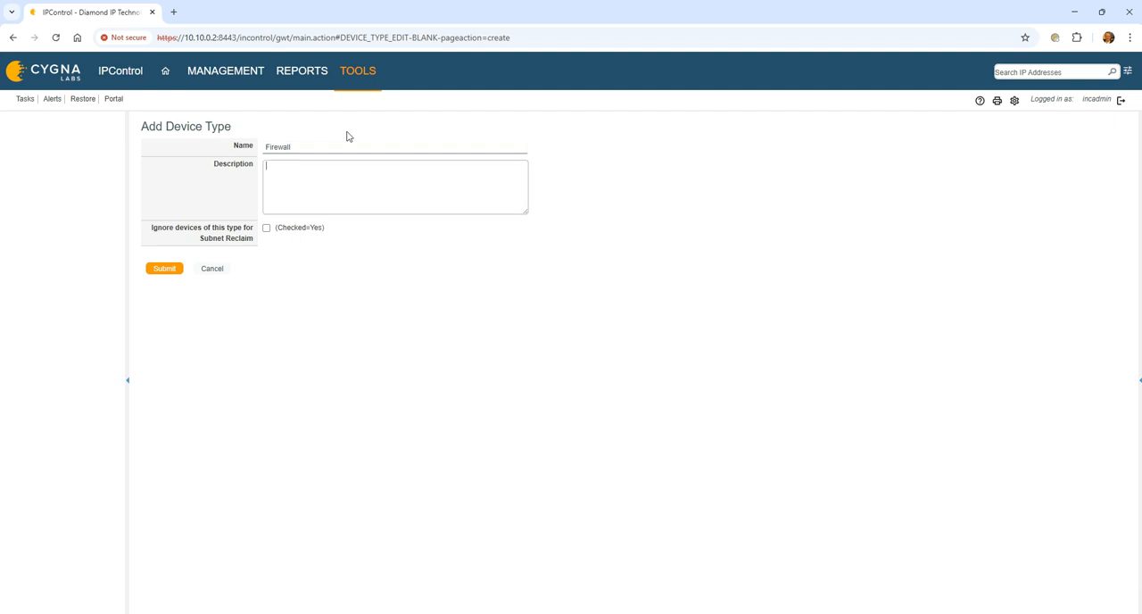
text(Generic Firewaqlll)
key(Tab)
click(170, 269)
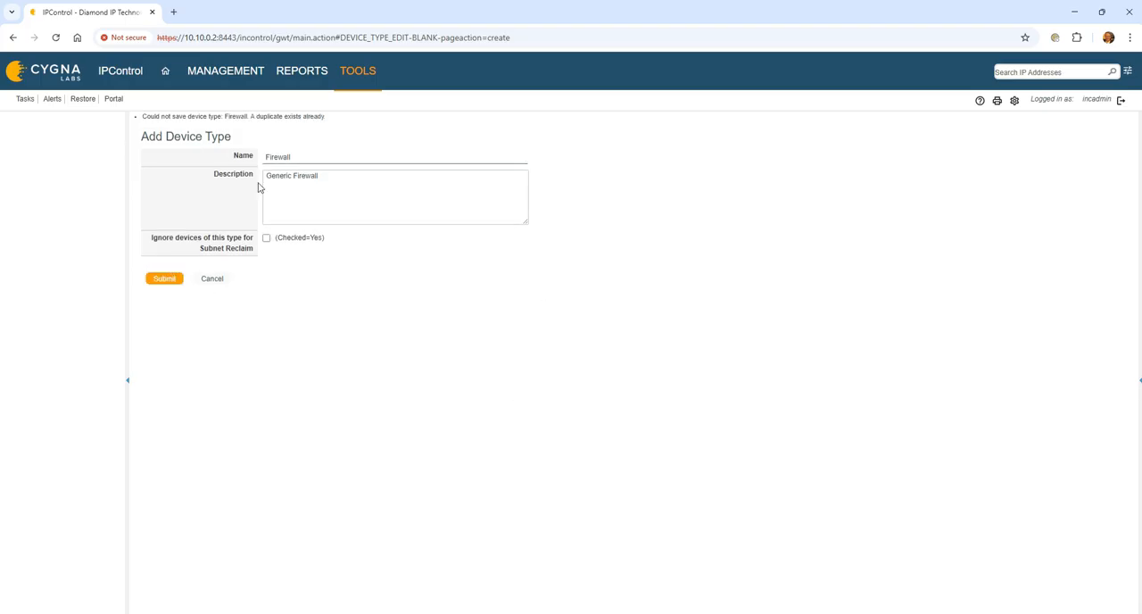
- Replace the new device type's name with Windows Server
click(314, 156)
double_click(302, 157)
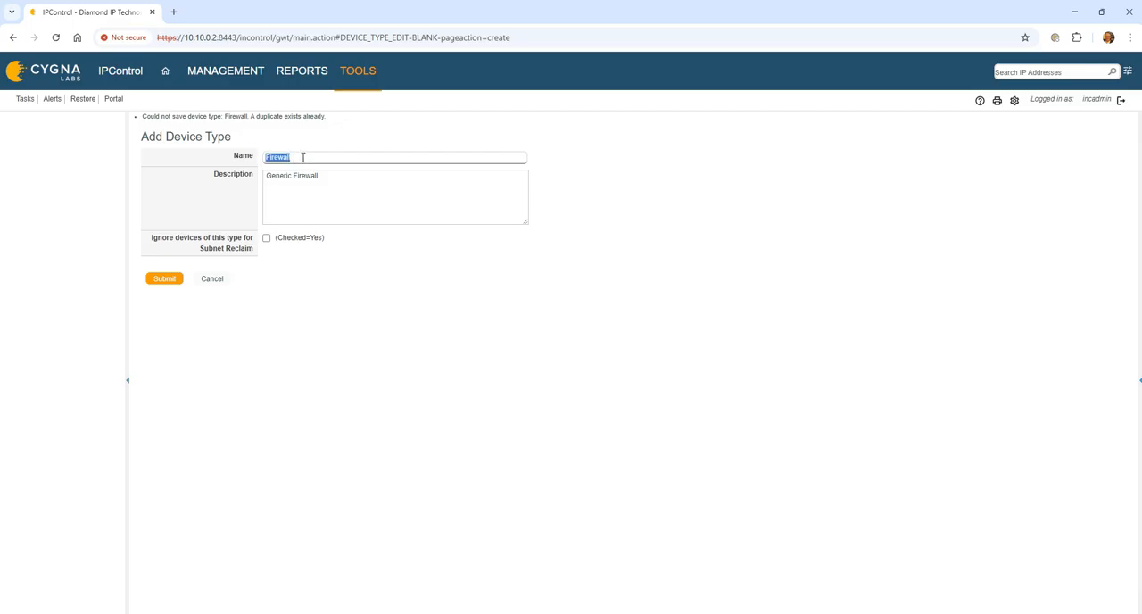
text(Windows Server)
key(Tab)
- Change the description to Generic Windows server and save the new device type
click(339, 181)
key(BackSpace)
key(BackSpace)
key(BackSpace)
key(BackSpace)
key(BackSpace)
key(BackSpace)
key(BackSpace)
key(BackSpace)
key(BackSpace)
text(Windows server)
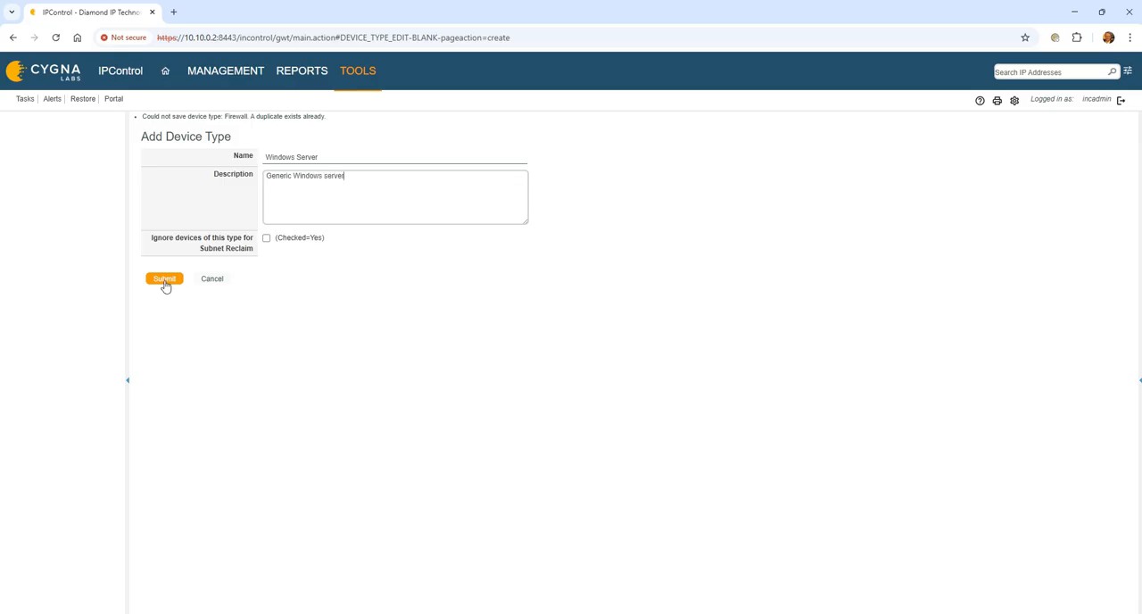
click(165, 280)
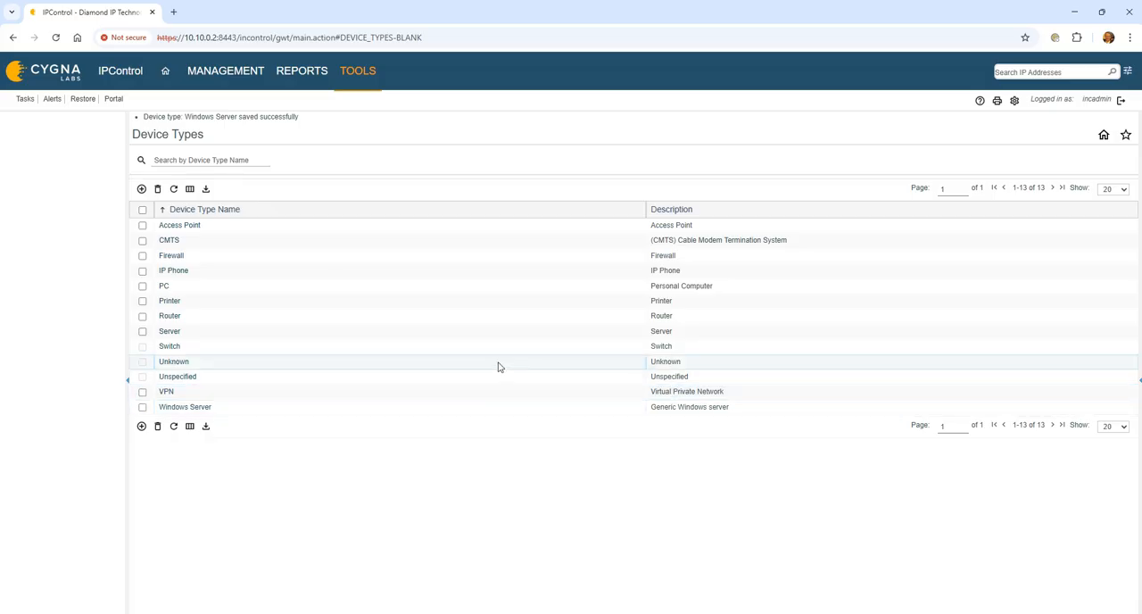
- Open the device naming policy for Windows Server and add the free text win-srv- as its first element
click(362, 78)
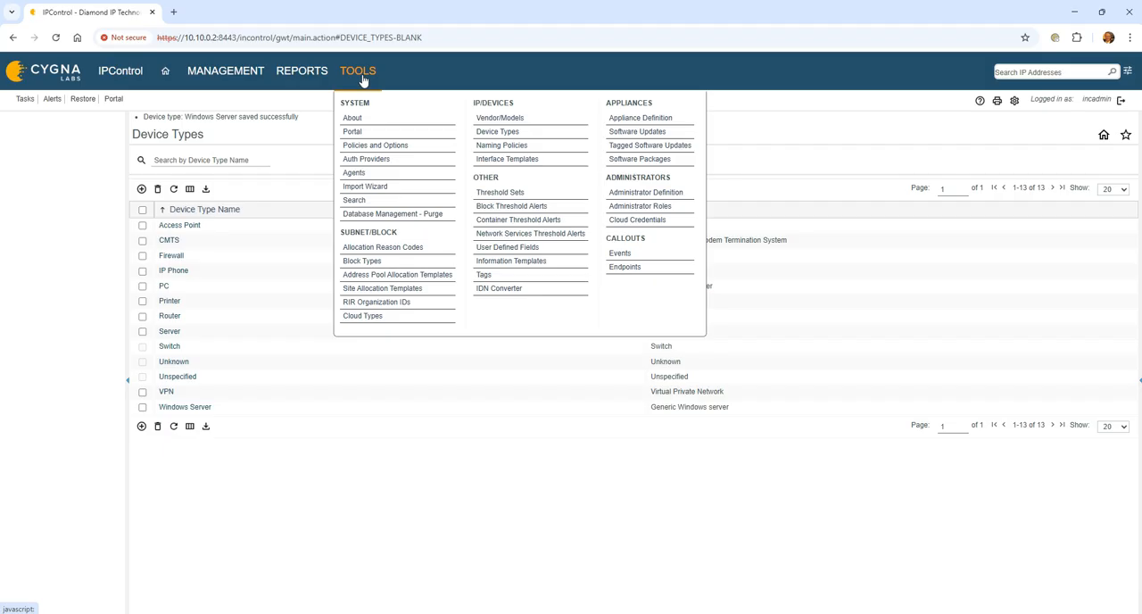
click(516, 146)
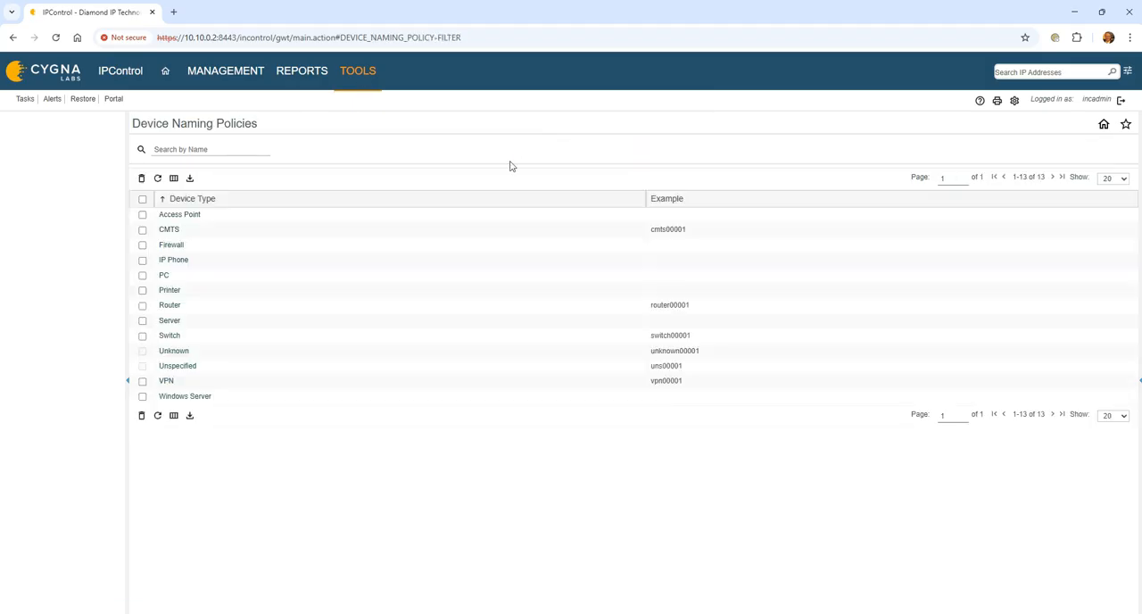
click(171, 397)
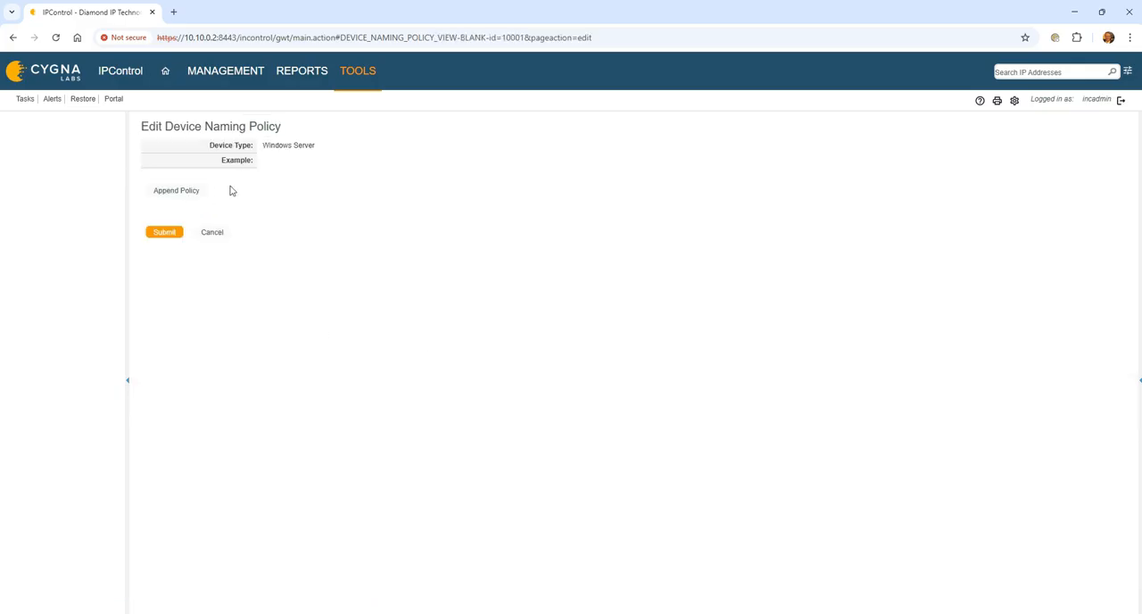
click(189, 192)
click(263, 218)
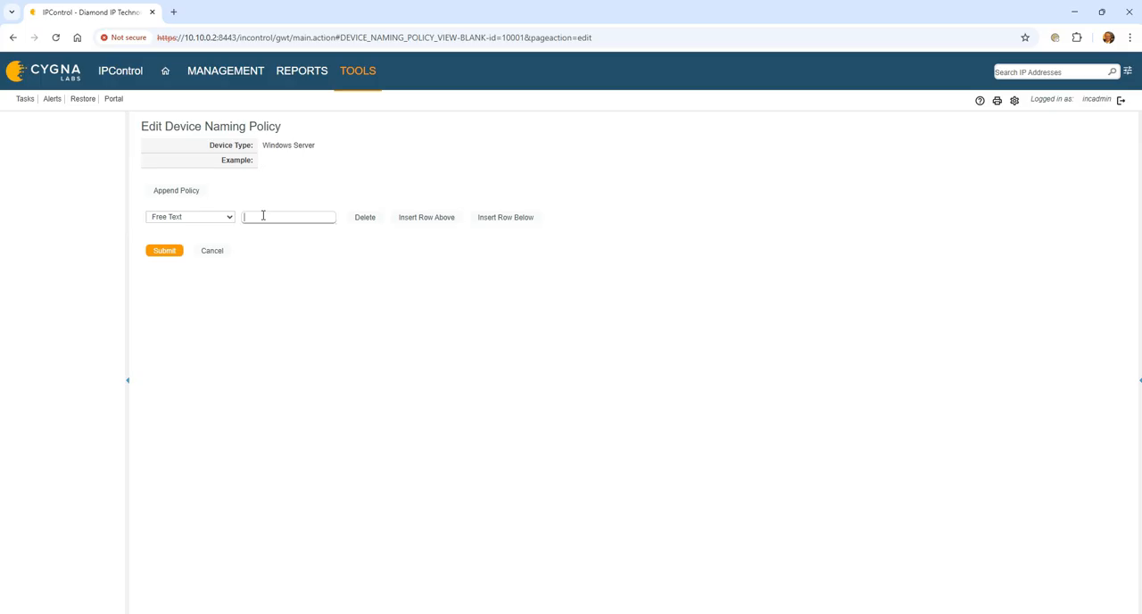
text(win-srv-)
- Add an Incrementor - Zero Filled element below the free text in the Windows Server policy and save it
click(482, 219)
click(220, 239)
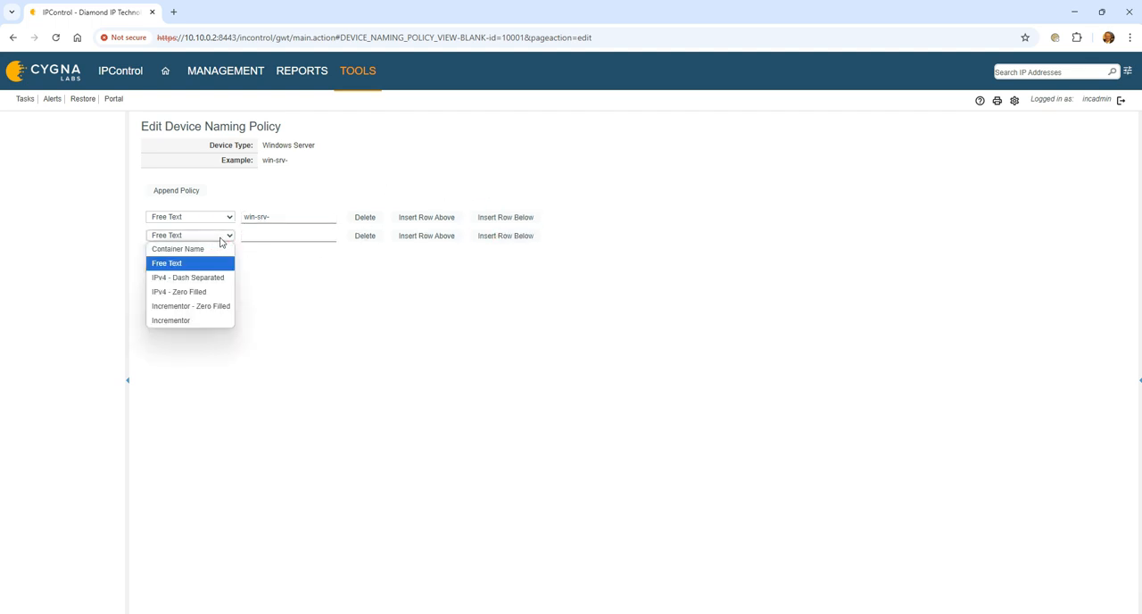
click(216, 296)
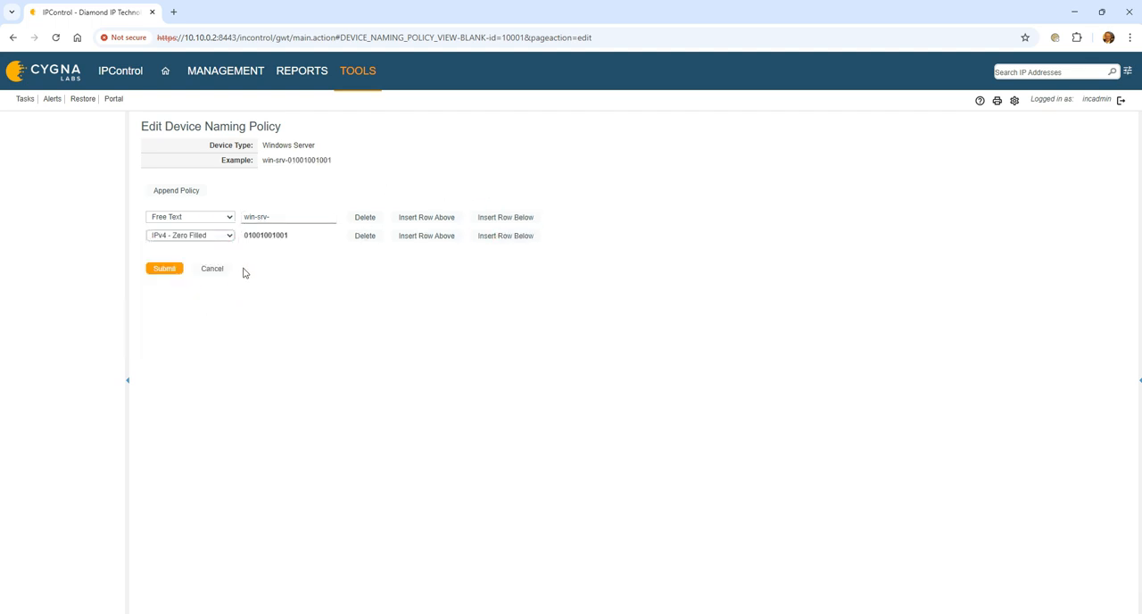
click(227, 236)
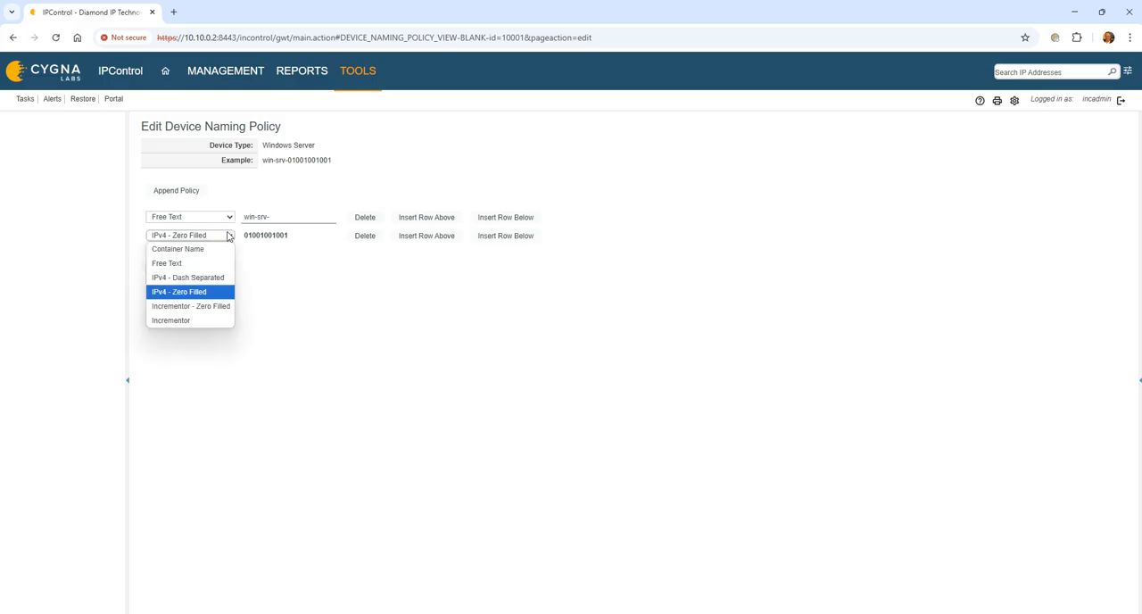
click(214, 308)
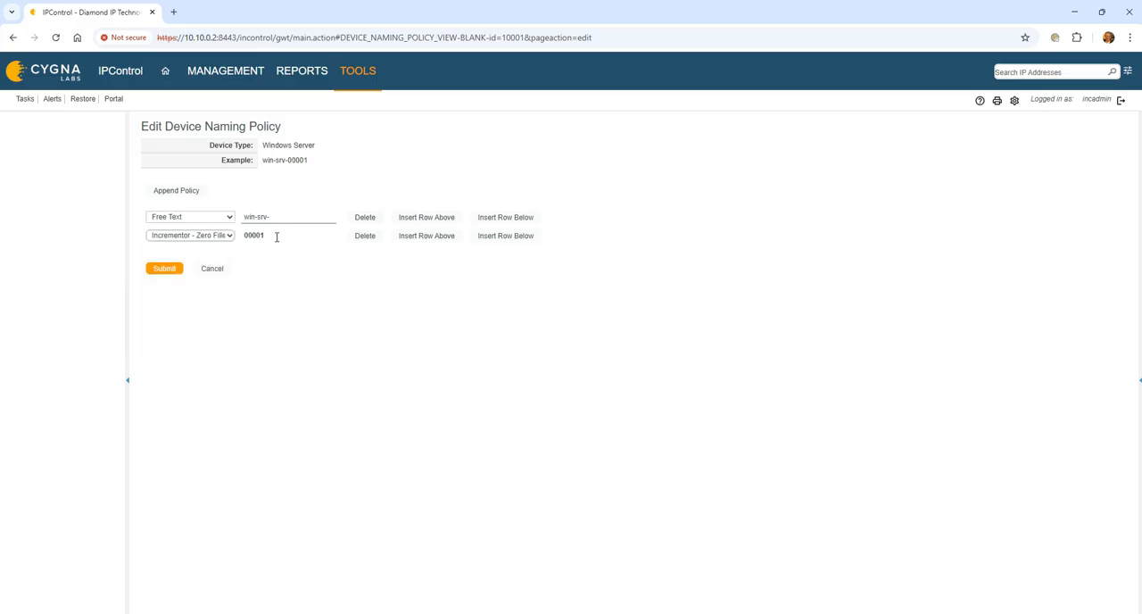
click(153, 270)
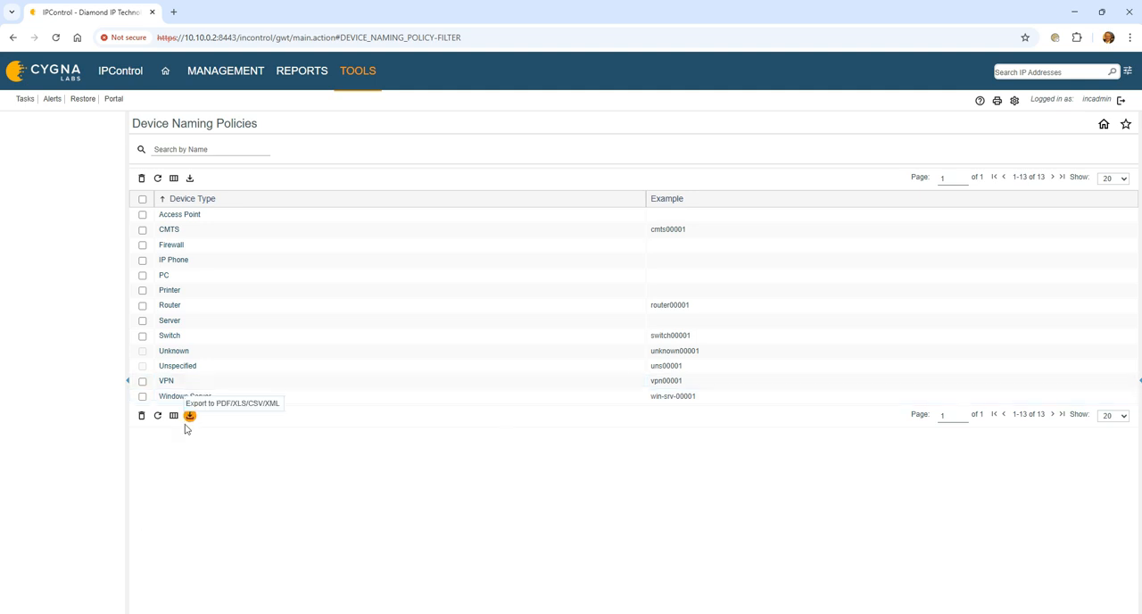
- Review the element types available in the saved Windows Server naming policy and leave it without saving
click(196, 396)
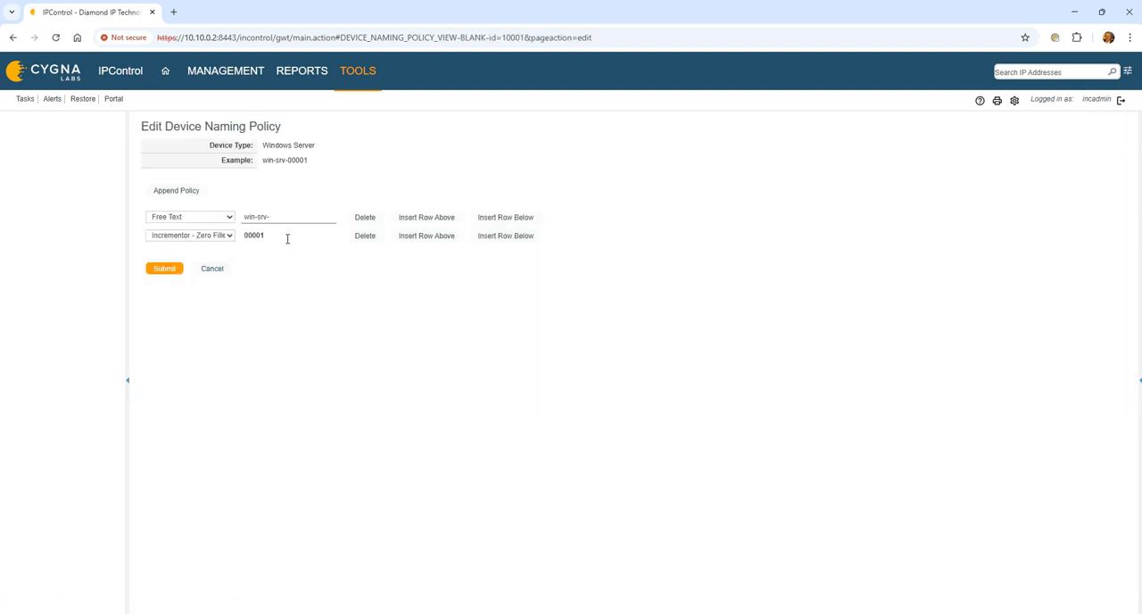
click(231, 237)
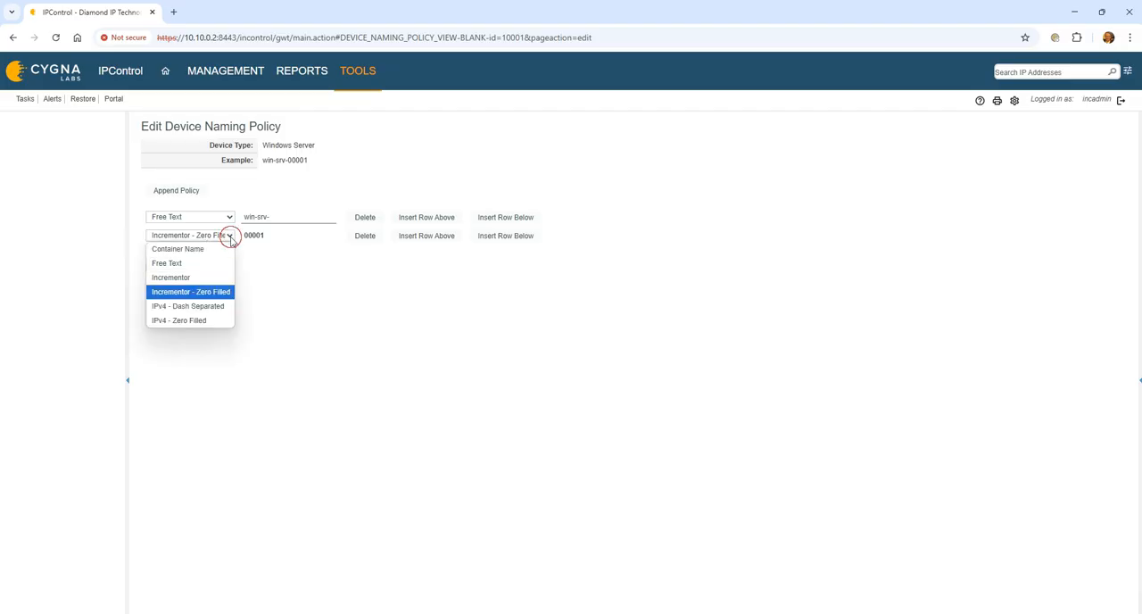
click(229, 235)
click(212, 273)
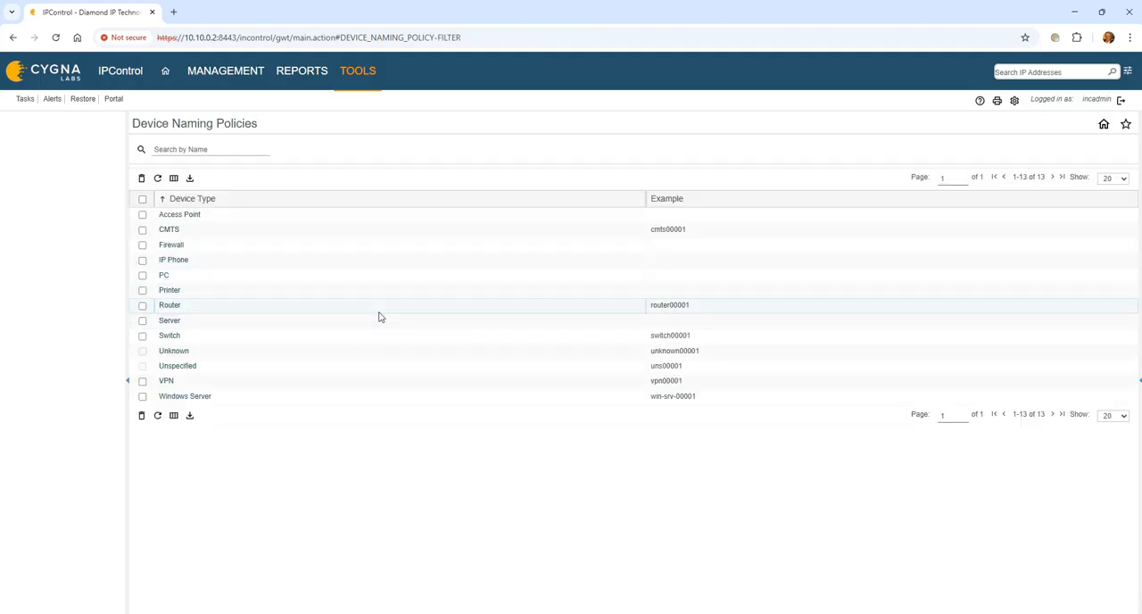
- Define the Printer naming policy as free text prn- followed by an IPv4 - Dash Separated element, and save it
click(169, 290)
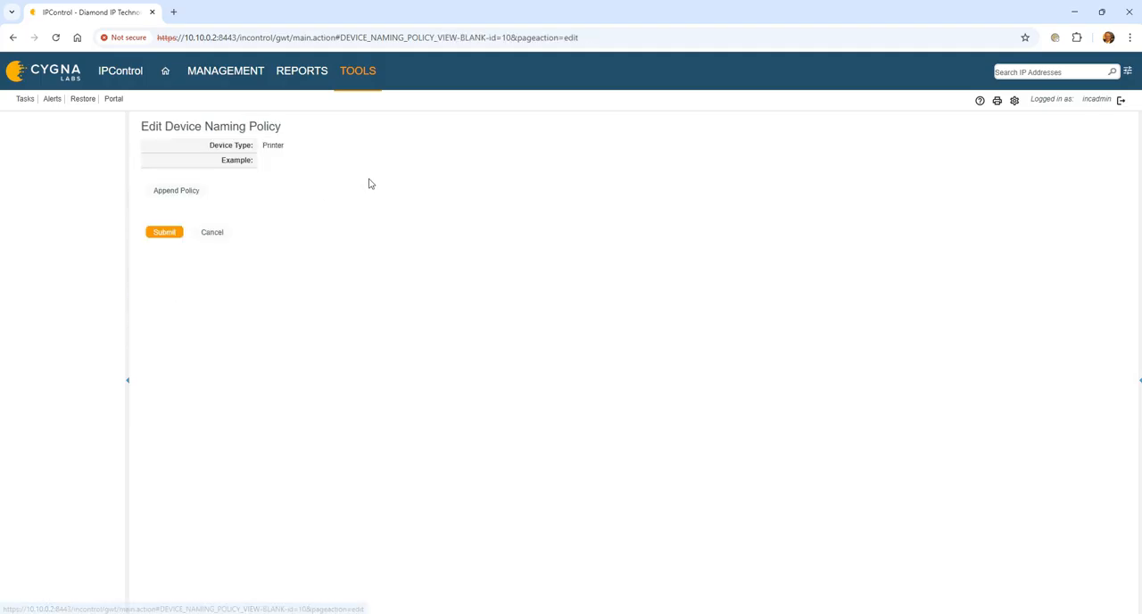
click(189, 191)
click(262, 216)
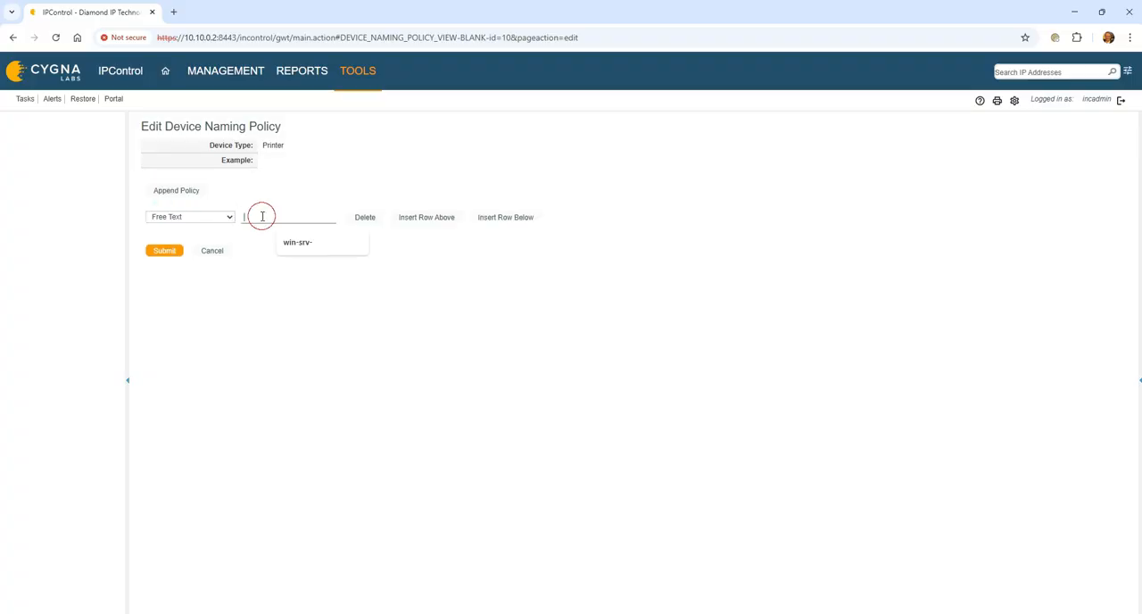
text(prn-c)
key(BackSpace)
click(536, 216)
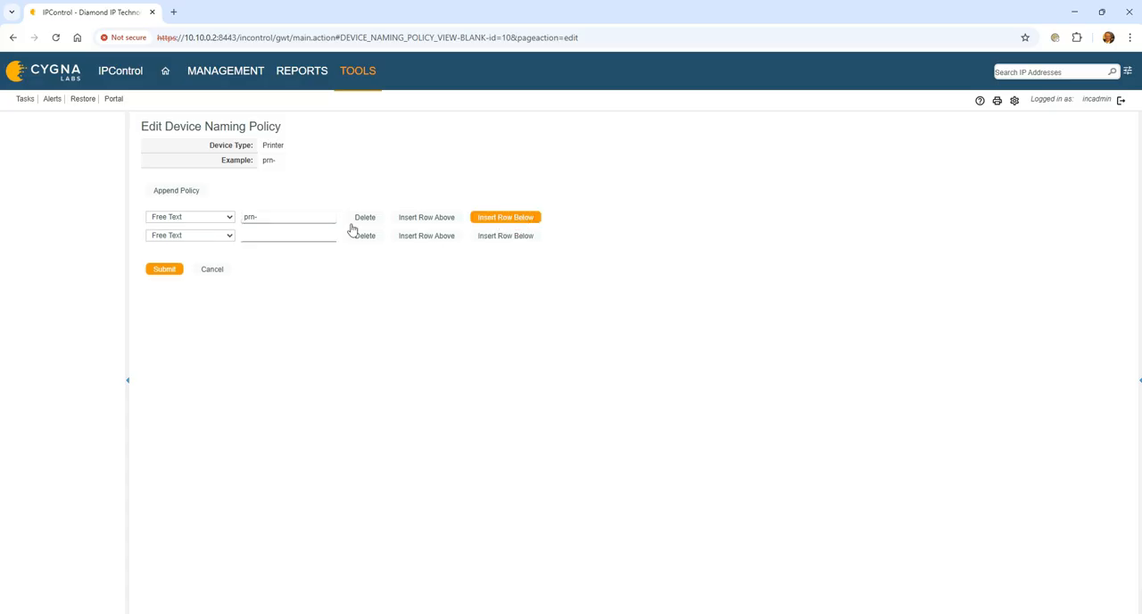
click(214, 237)
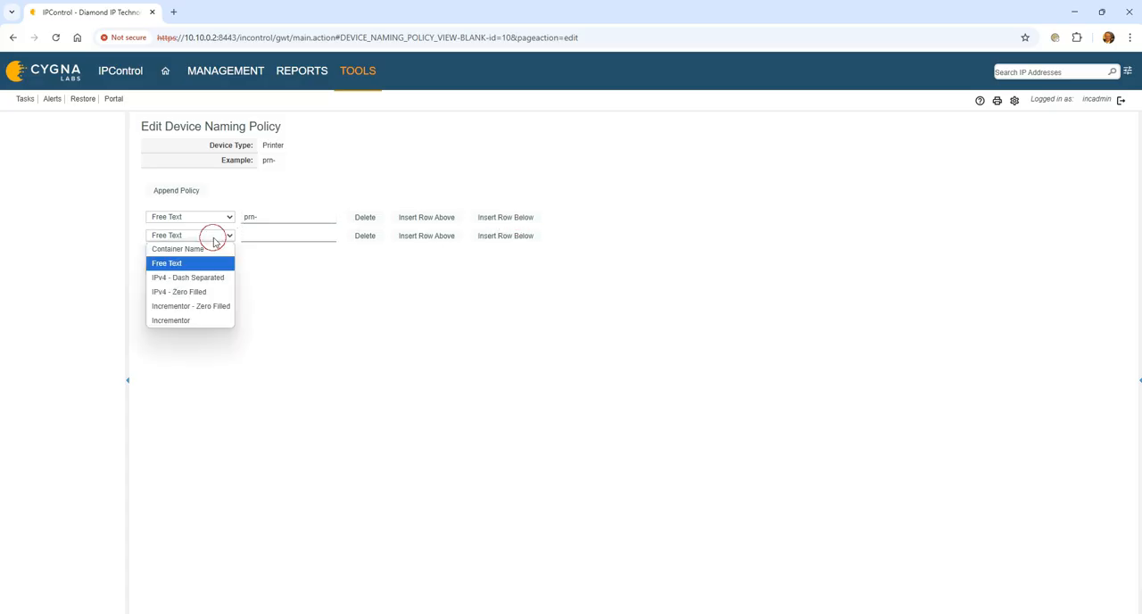
click(210, 282)
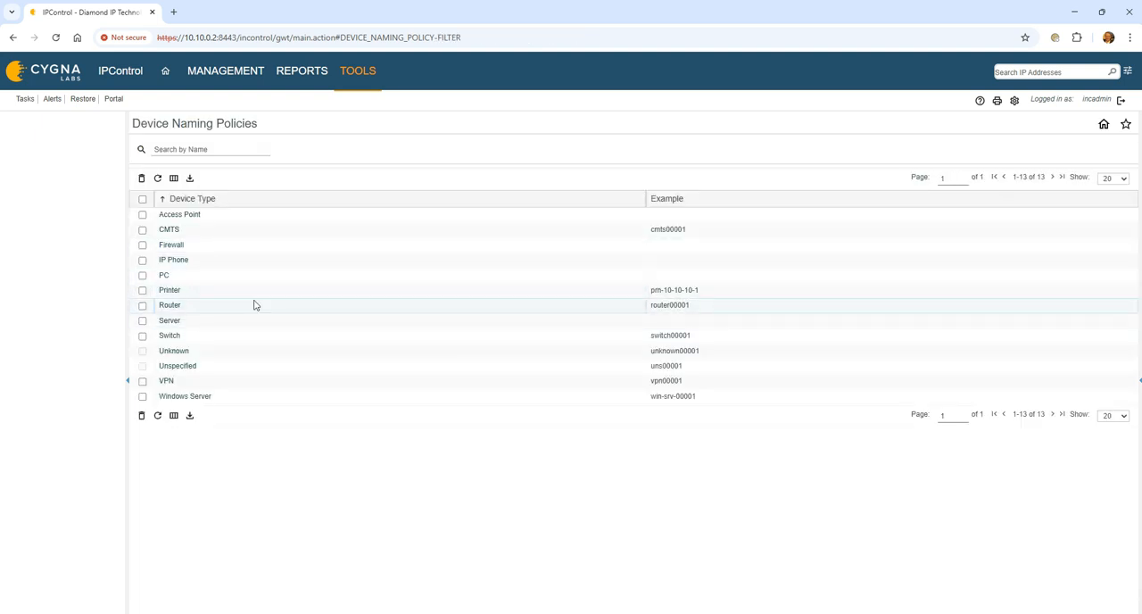
- Define the PC naming policy as free text pc- followed by an Incrementor - Zero Filled element, and save it
click(163, 274)
click(180, 190)
click(283, 218)
text(pc-)
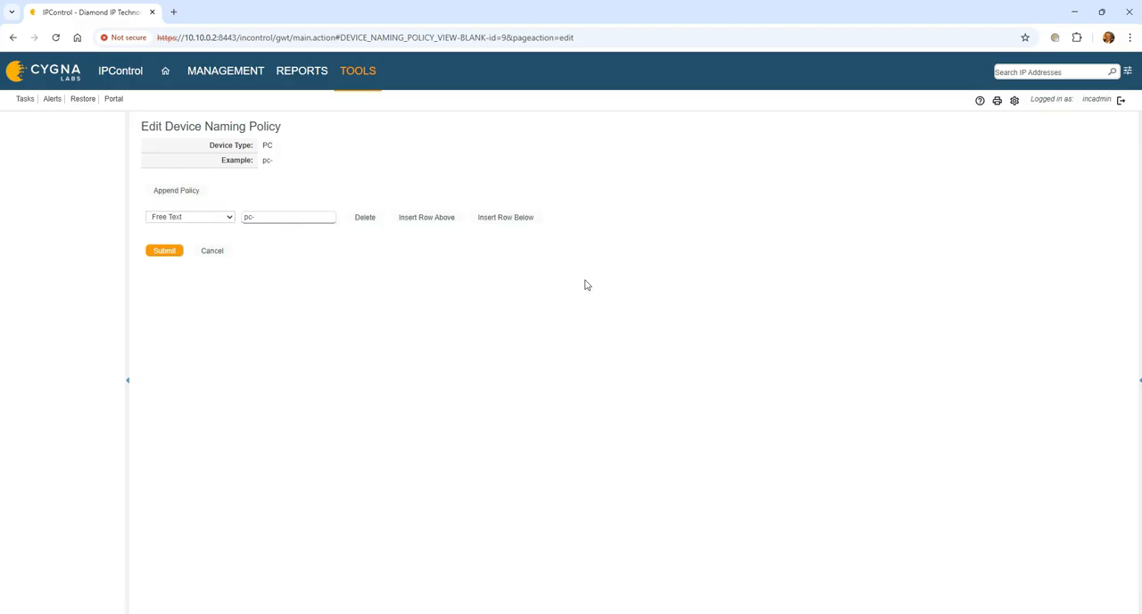
click(517, 216)
click(228, 235)
click(214, 291)
click(225, 237)
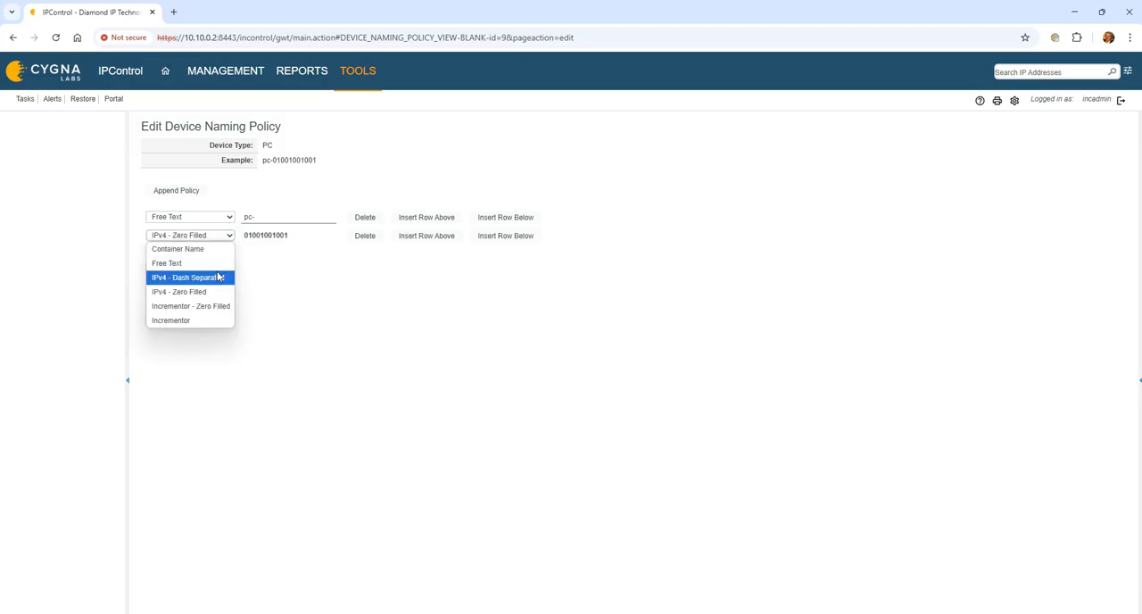
click(219, 305)
click(164, 268)
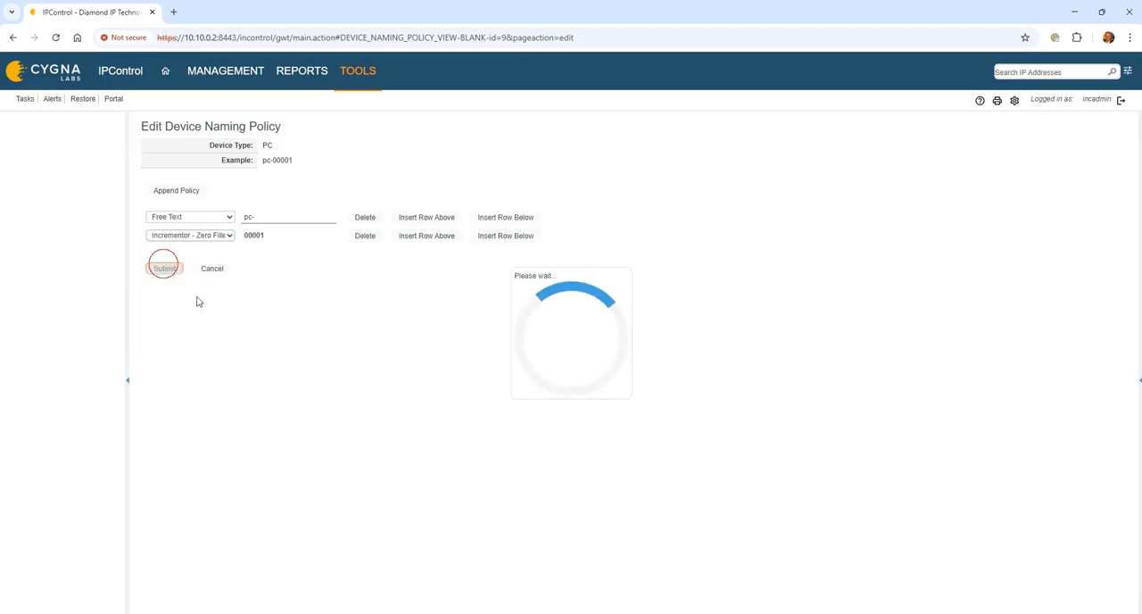
- Create an information template named Container-UDF without any user-defined fields appended, and save it
click(363, 81)
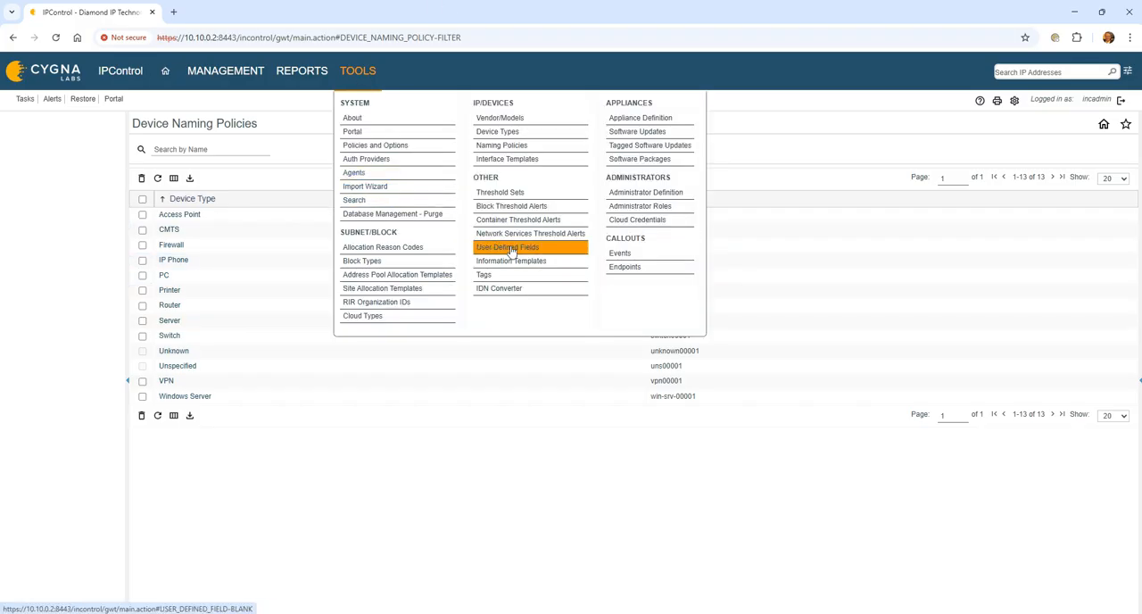
click(535, 262)
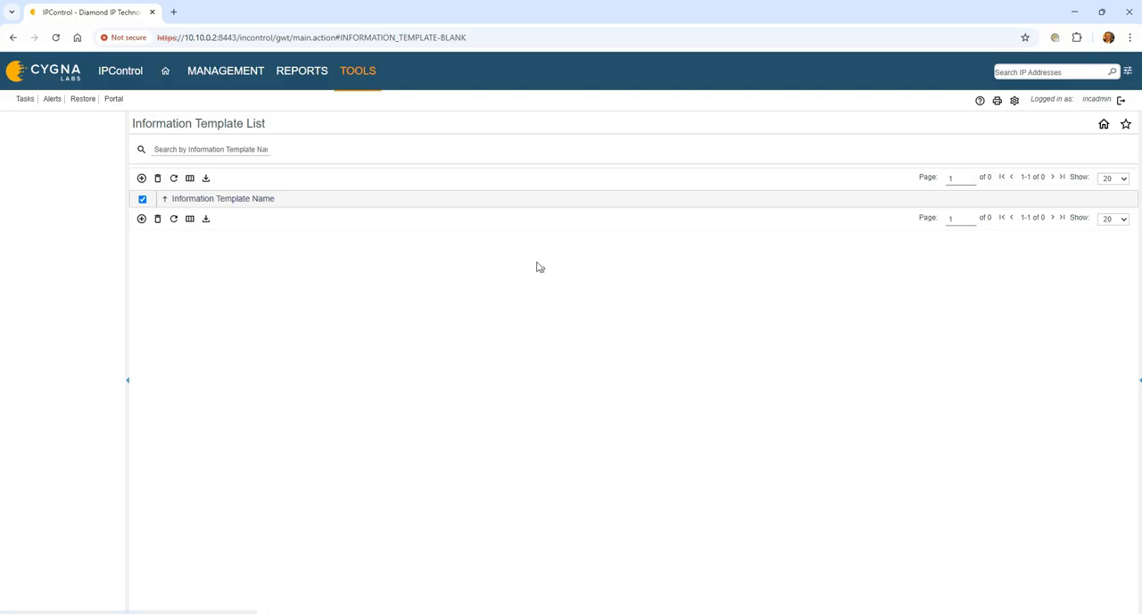
click(141, 179)
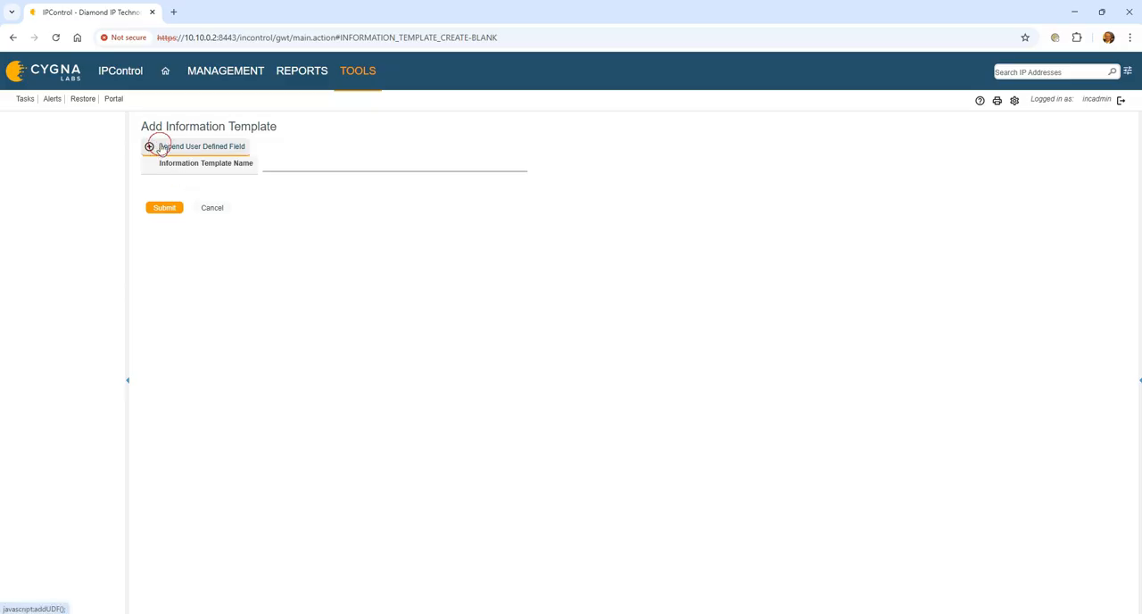
click(152, 146)
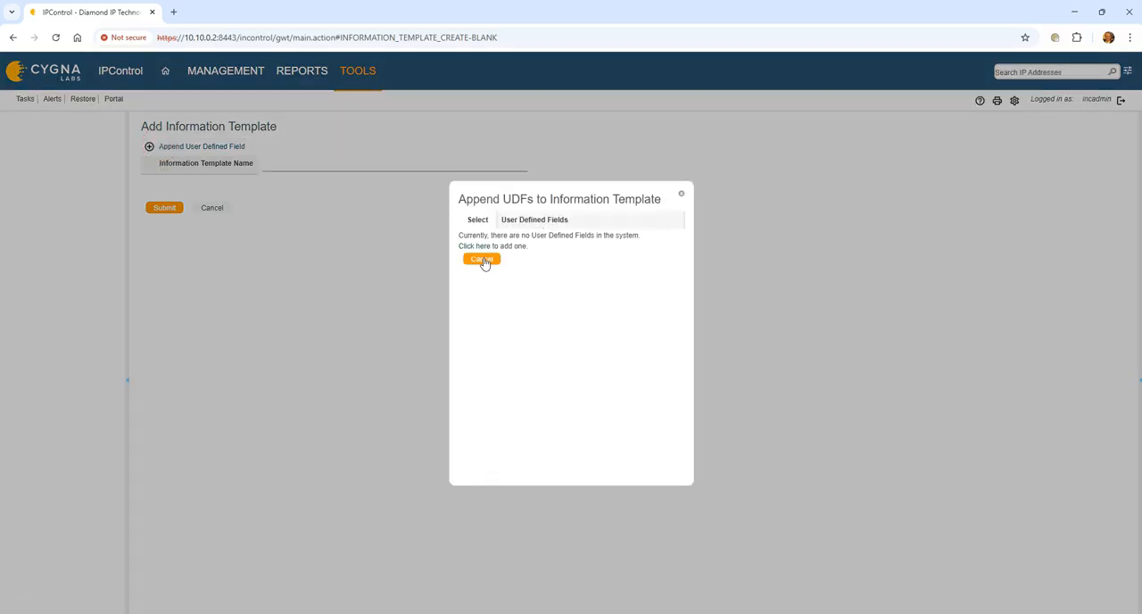
click(681, 193)
click(335, 164)
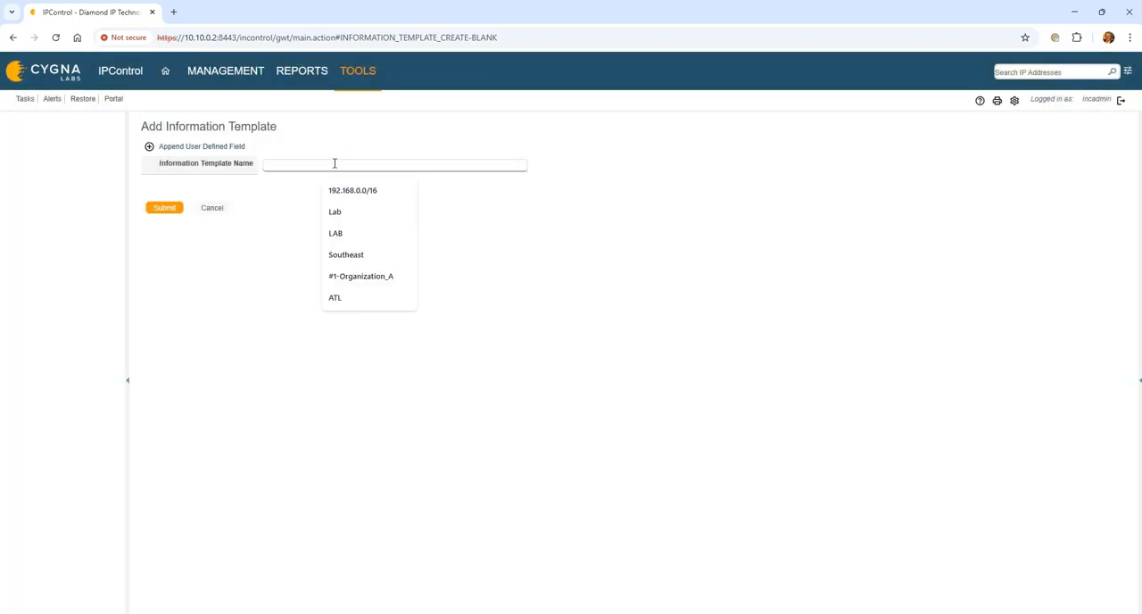
text(Container-UDF)
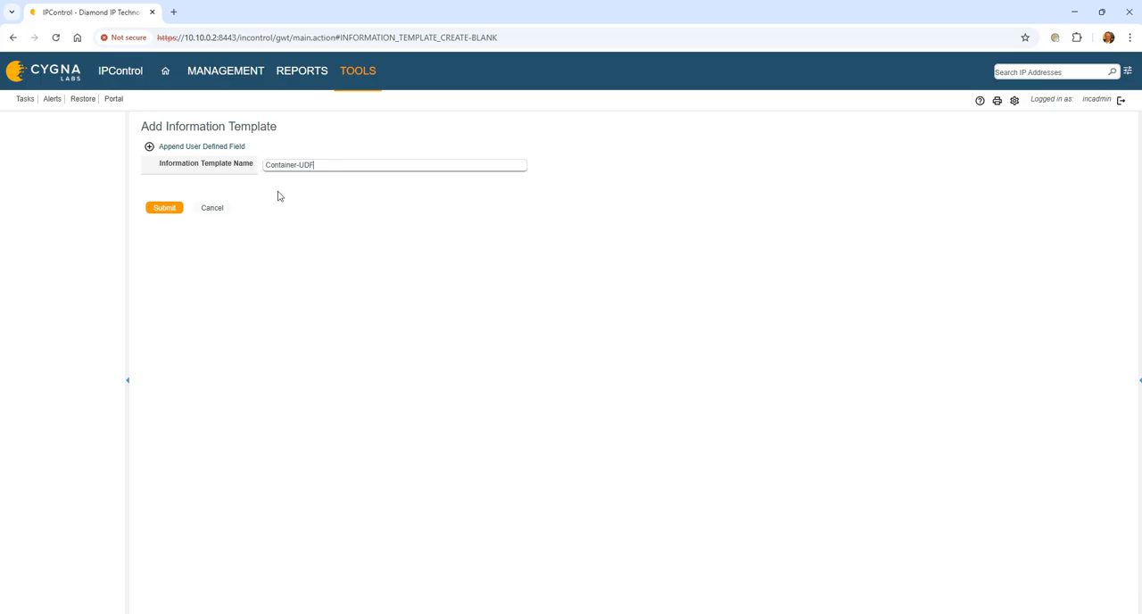
click(167, 210)
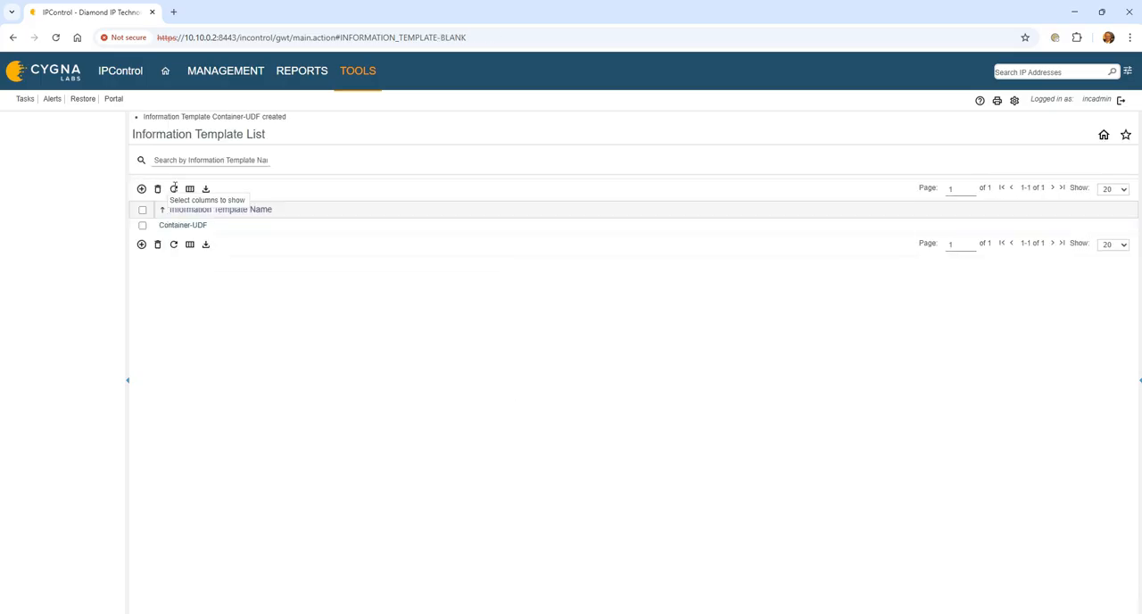
- Create a second information template named Network-UDF and save it
click(156, 190)
click(273, 167)
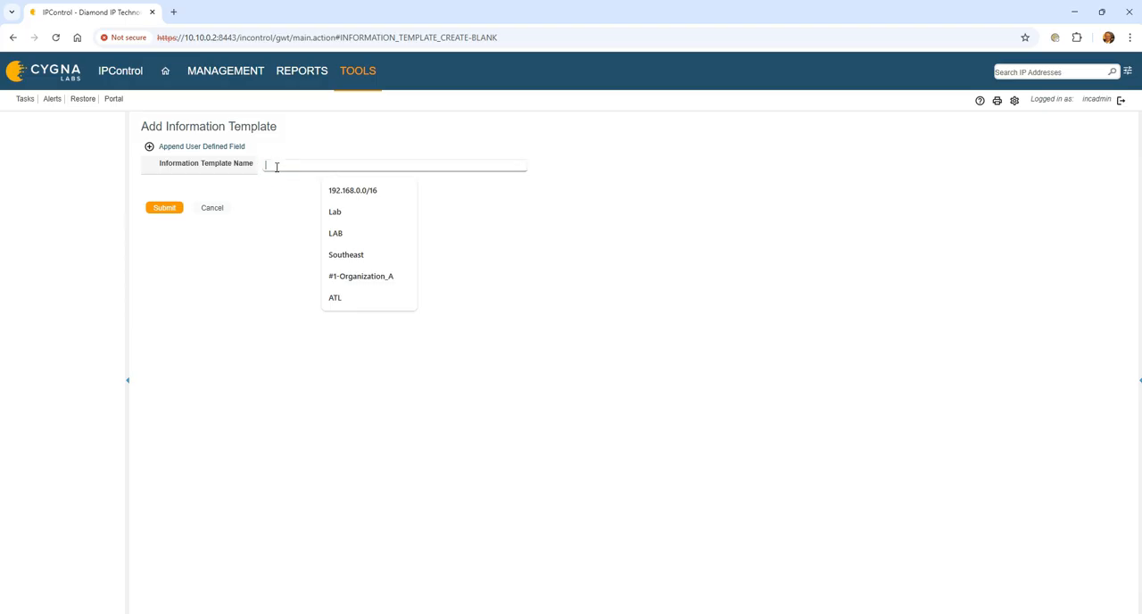
text(Network-)
text(UFD)
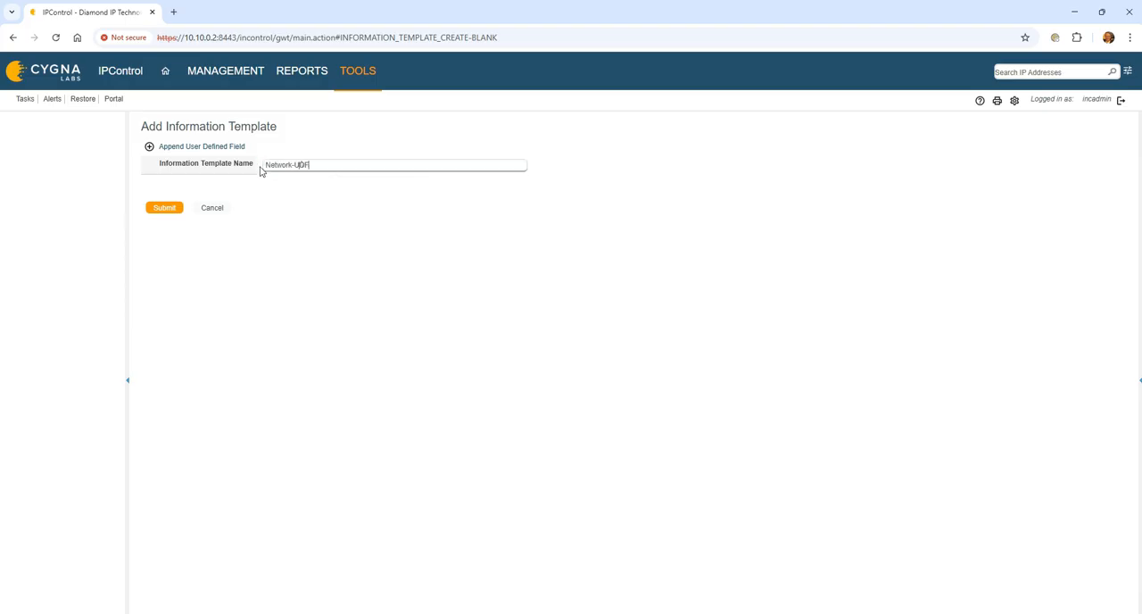
click(171, 210)
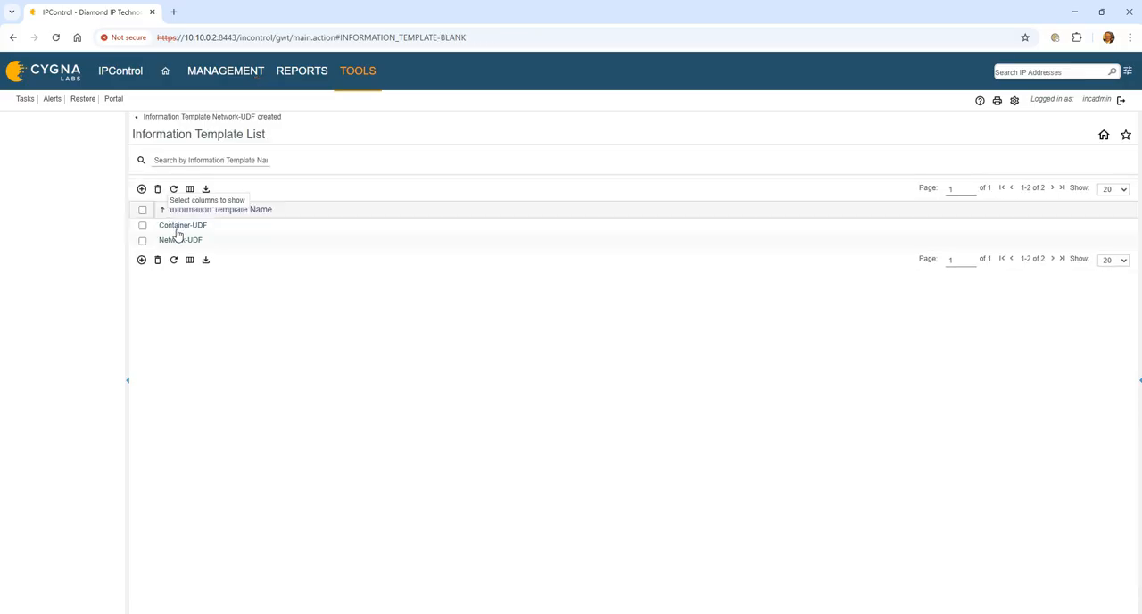
- Create an information template named Subnet-UDF and save it
click(141, 188)
click(314, 167)
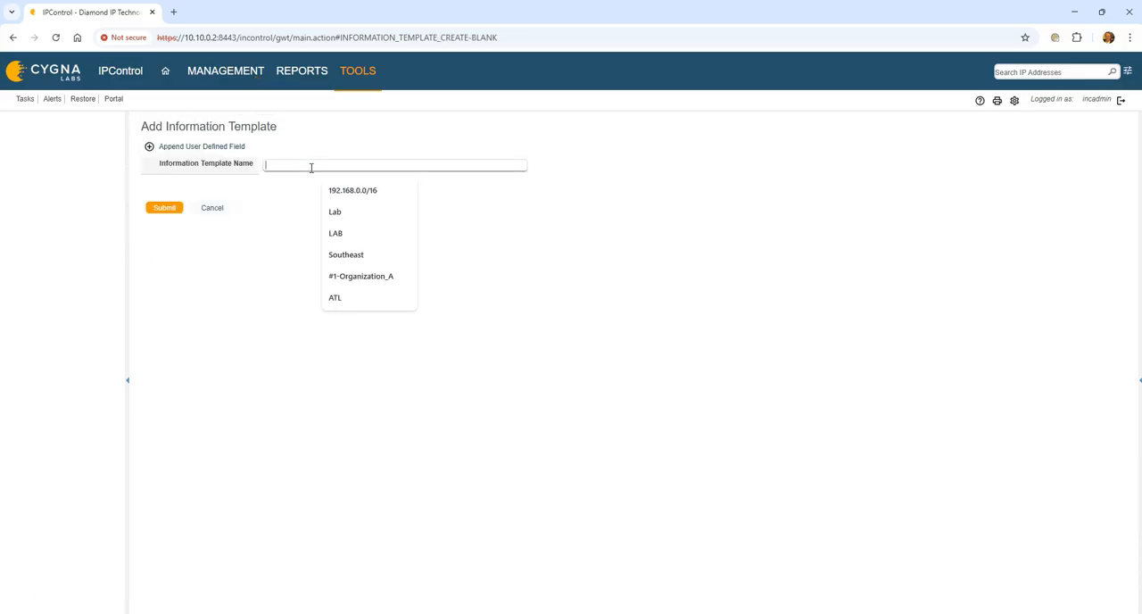
text(C)
key(BackSpace)
text(S)
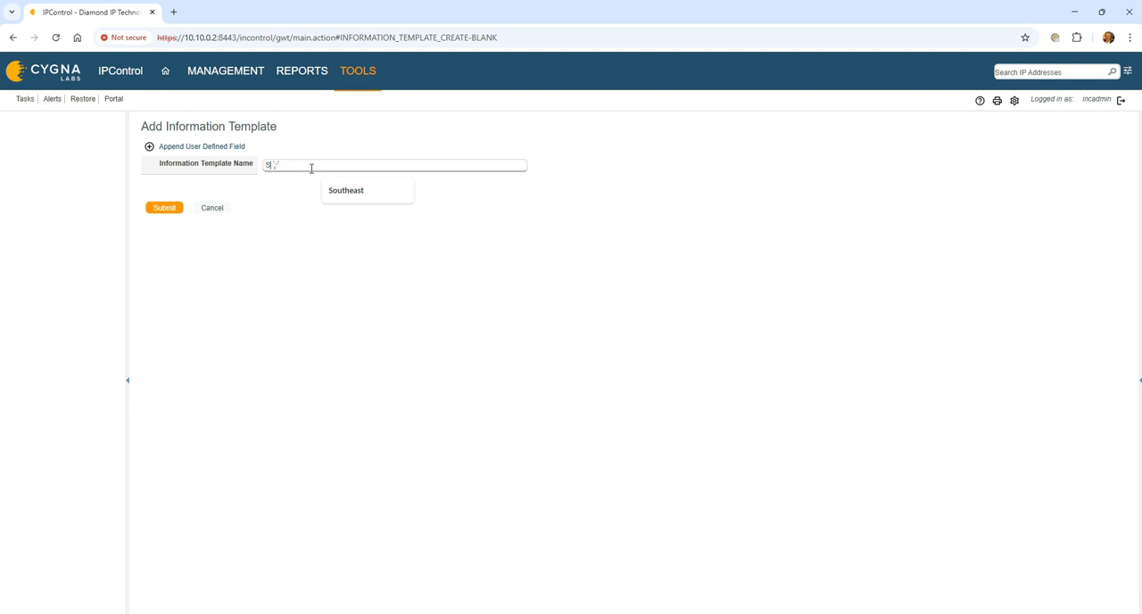
text(ubnet-UDF)
click(162, 209)
- Create an information template named Devices-UDF and save it
click(141, 189)
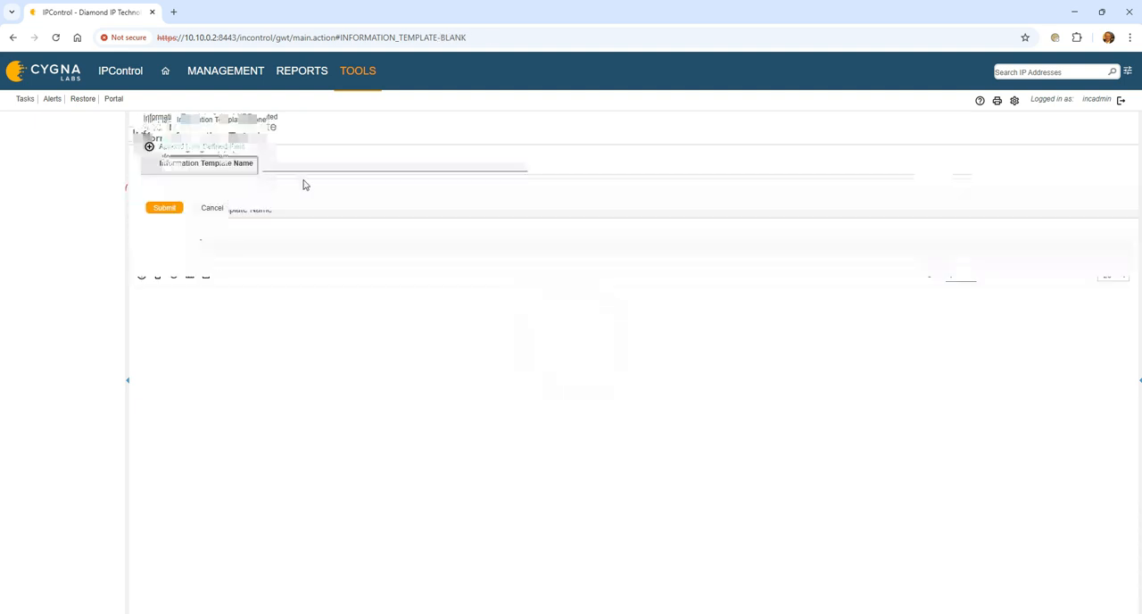
text(Devices-UDF)
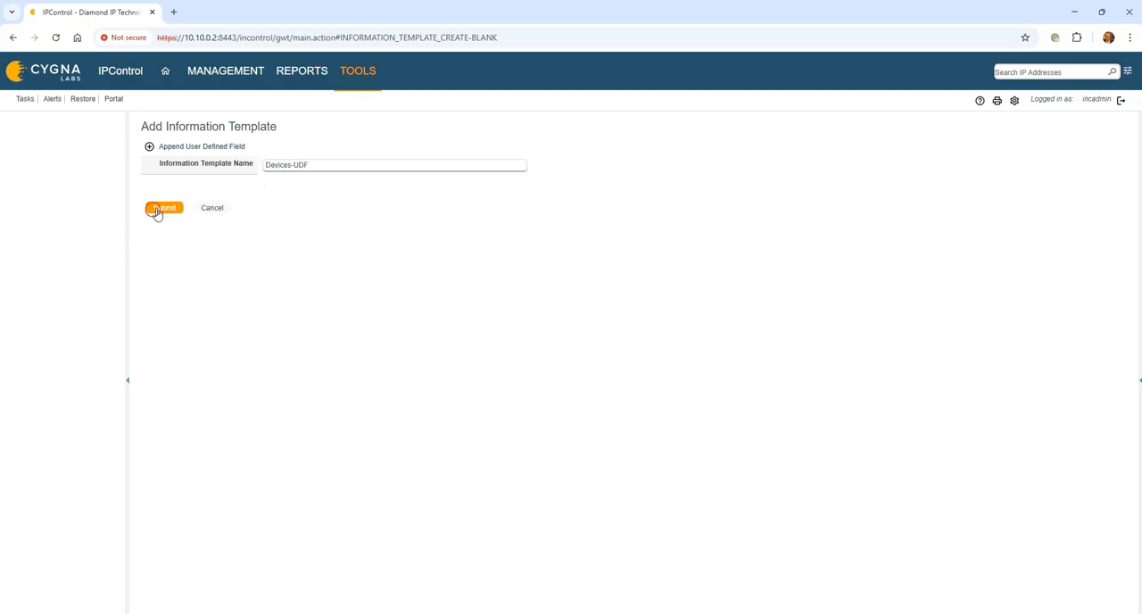
click(152, 209)
- Create an information template for resource records named RR-UDF and save it
click(141, 189)
click(279, 164)
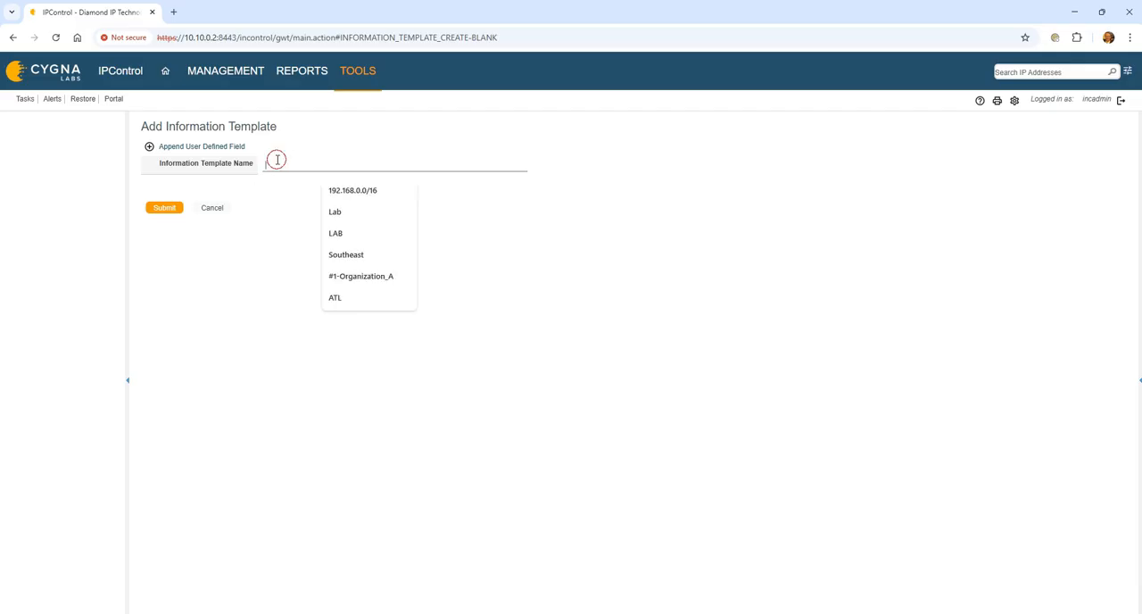
text(Resource)
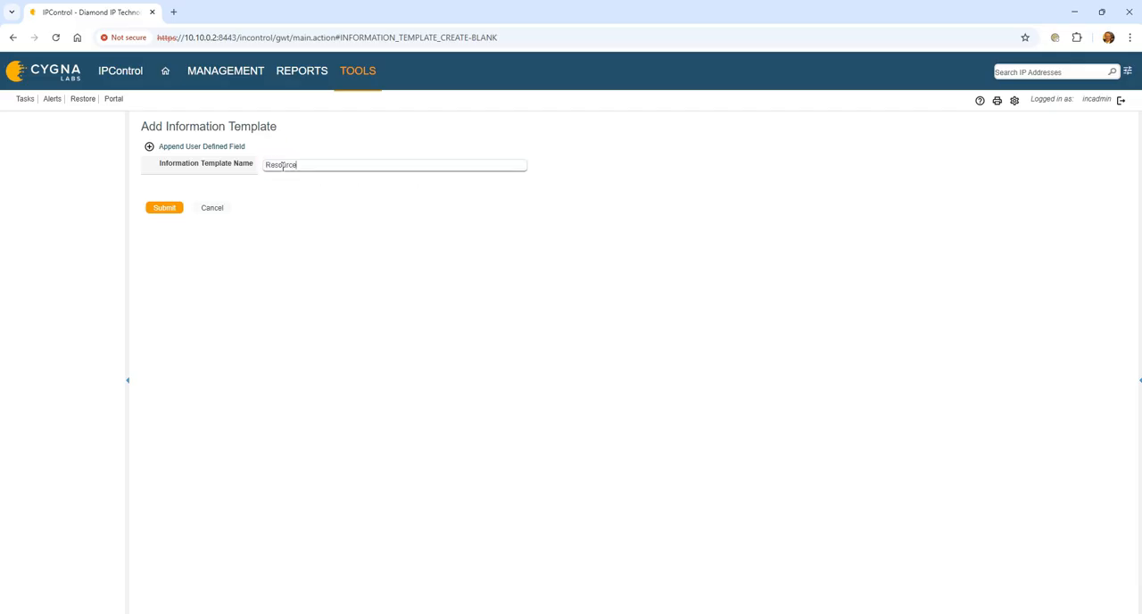
text(-recrs)
key(ctrl+a)
text(RR-UDF)
click(167, 209)
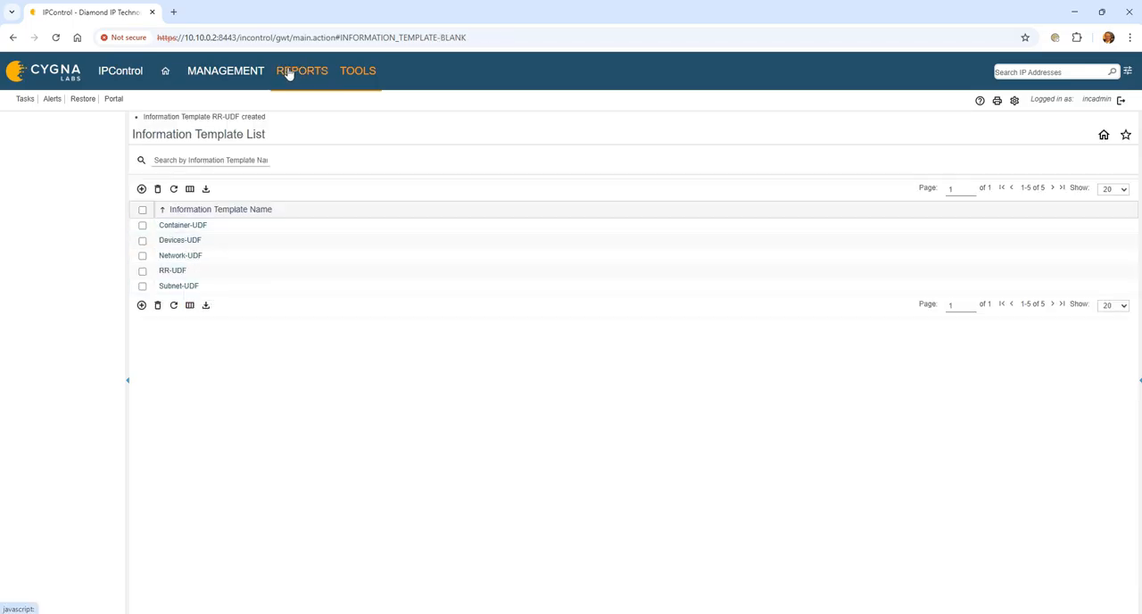
- Start a new user-defined field with the display title Owner and the field name/tag owner
click(358, 78)
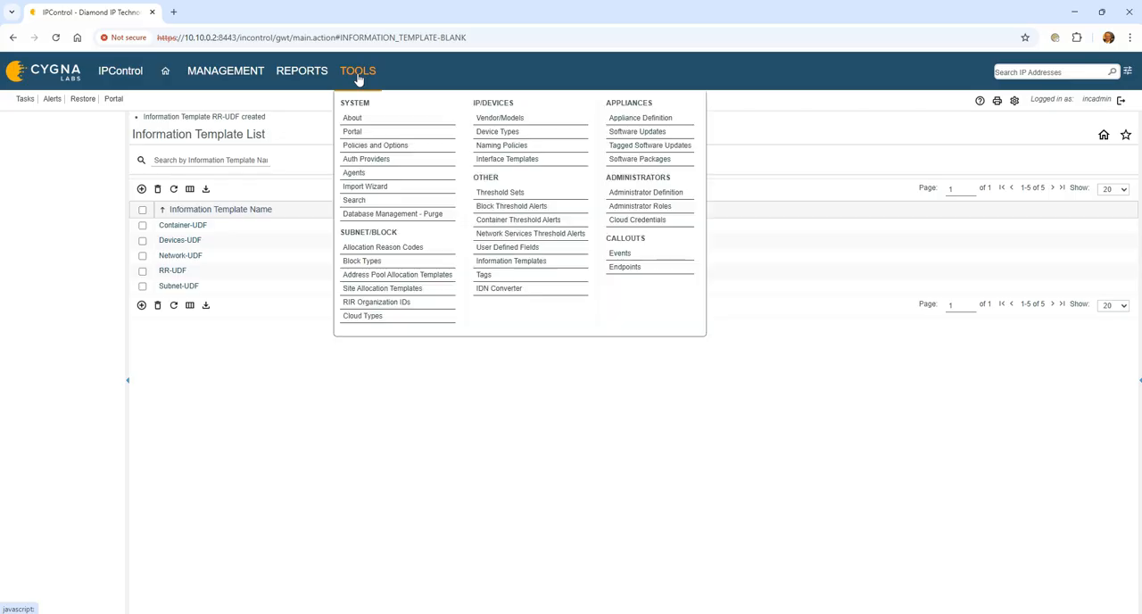
click(544, 252)
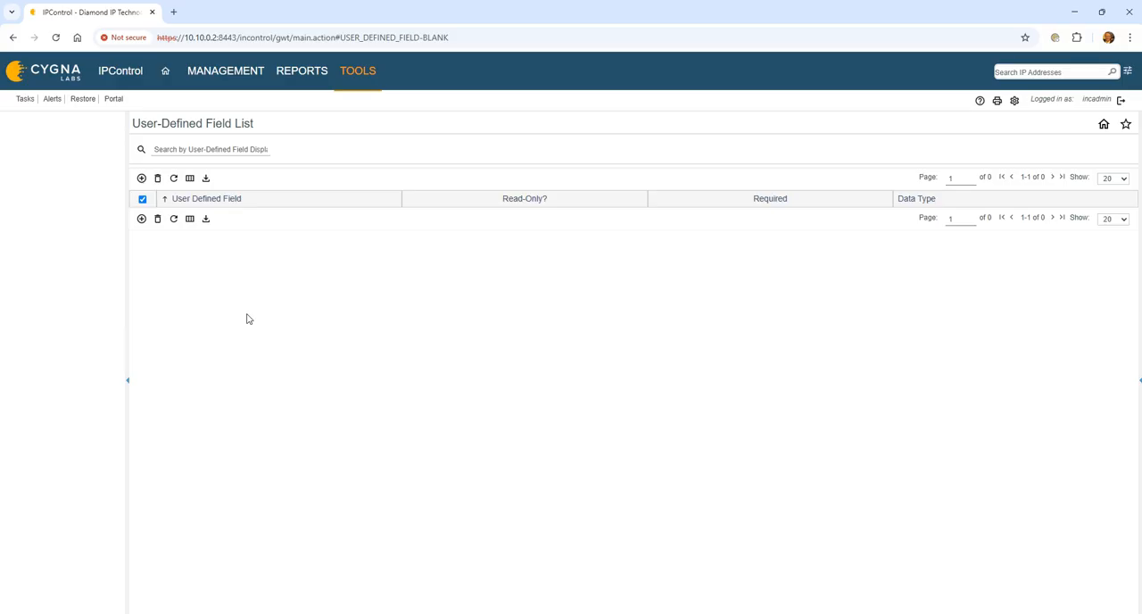
click(141, 178)
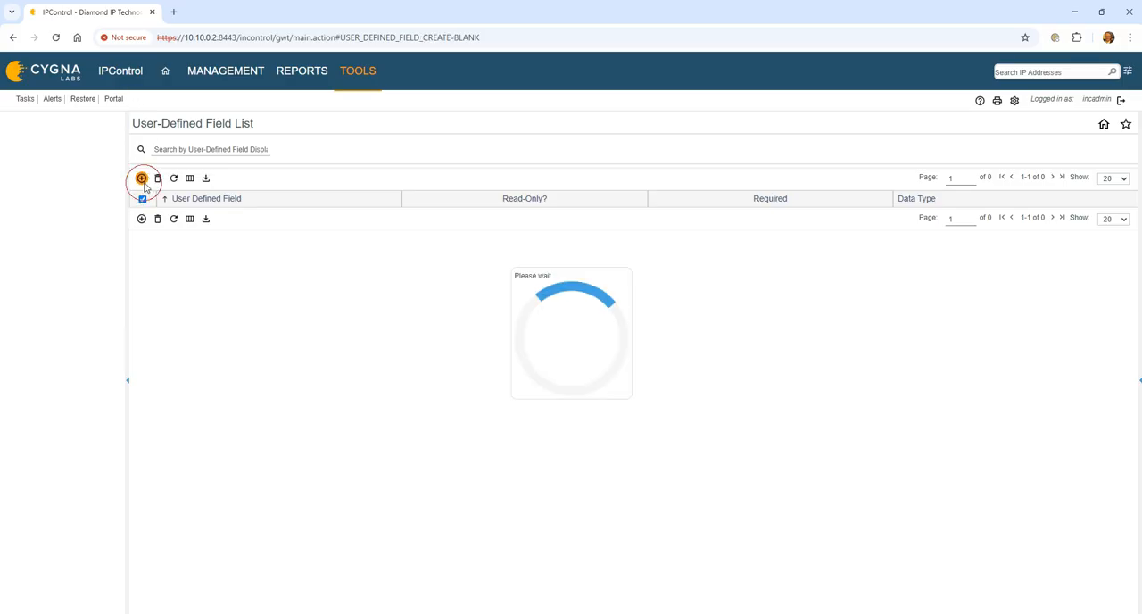
click(272, 147)
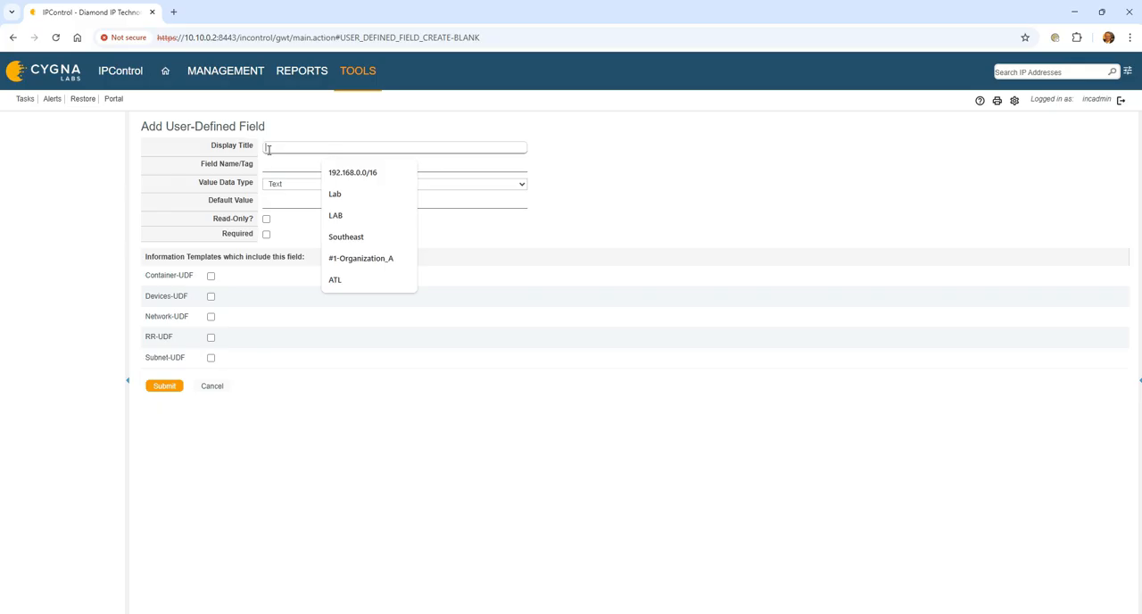
text(Owne)
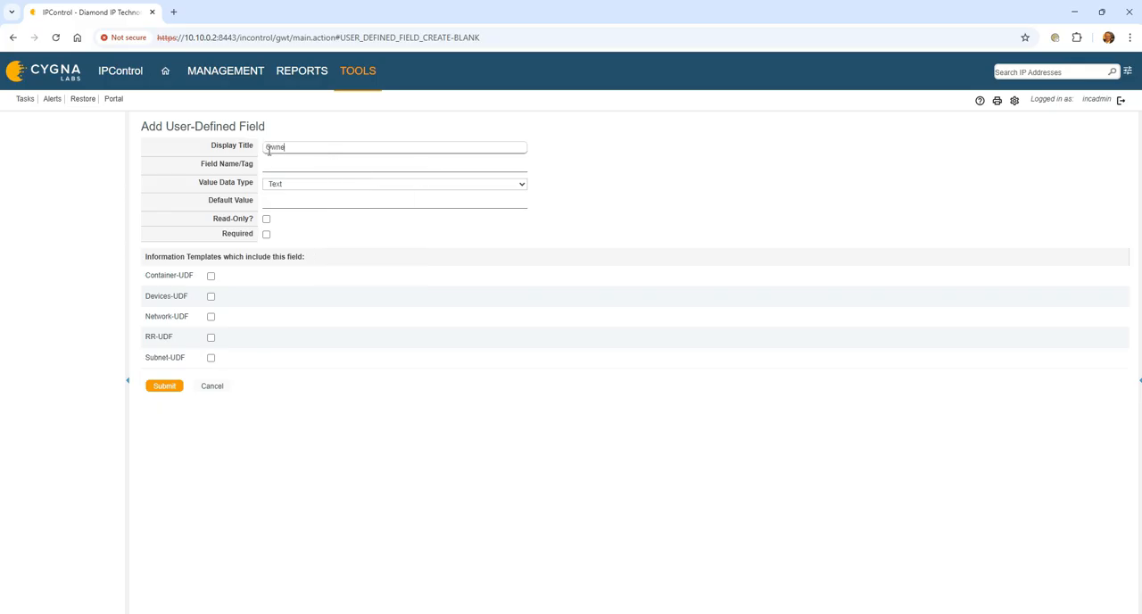
text(owner)
key(Tab)
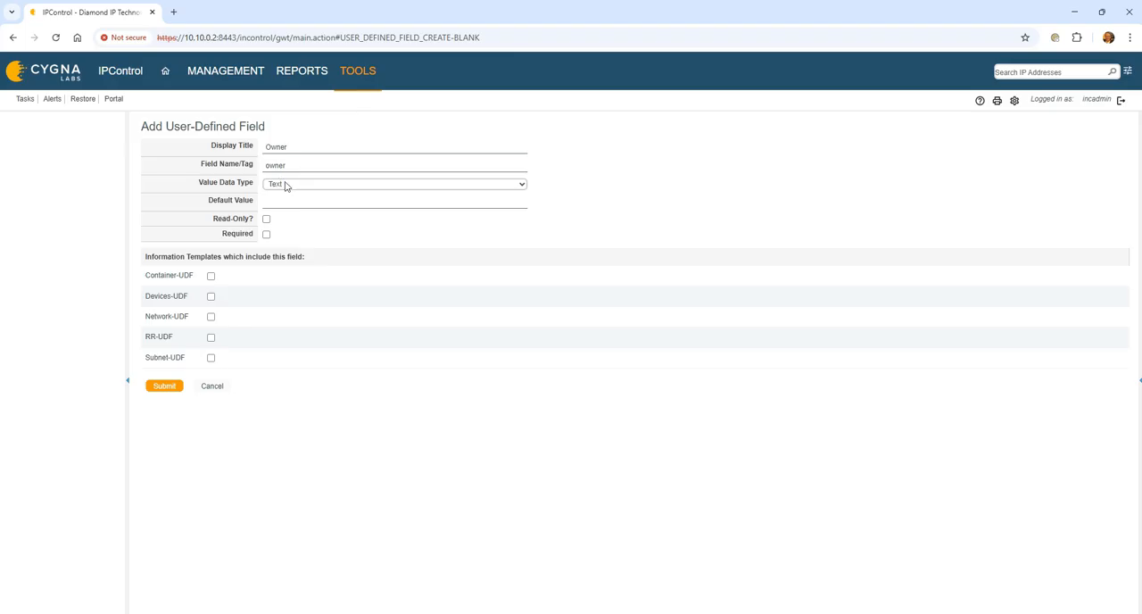
- Include the Owner field in the Container-UDF, Devices-UDF, RR-UDF and Subnet-UDF templates, and save it
click(210, 277)
click(213, 297)
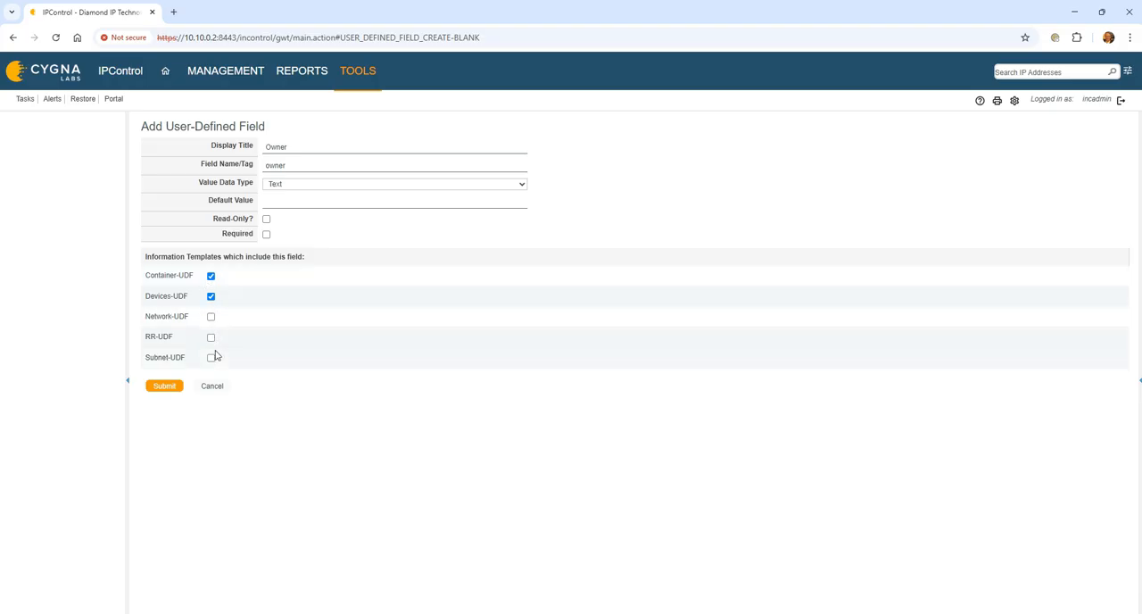
click(210, 337)
click(211, 356)
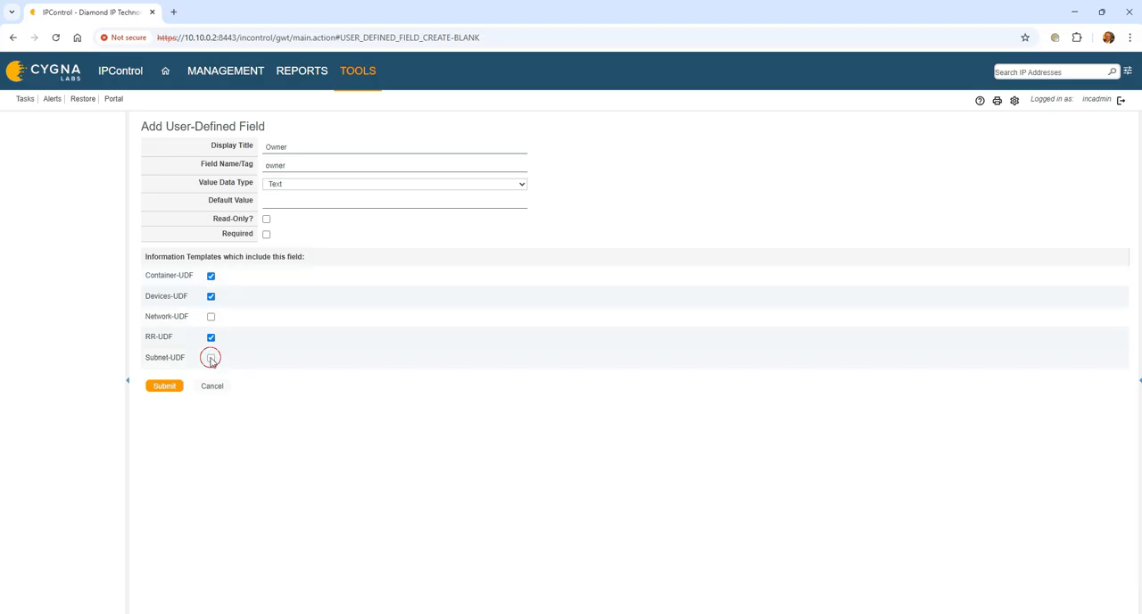
click(166, 385)
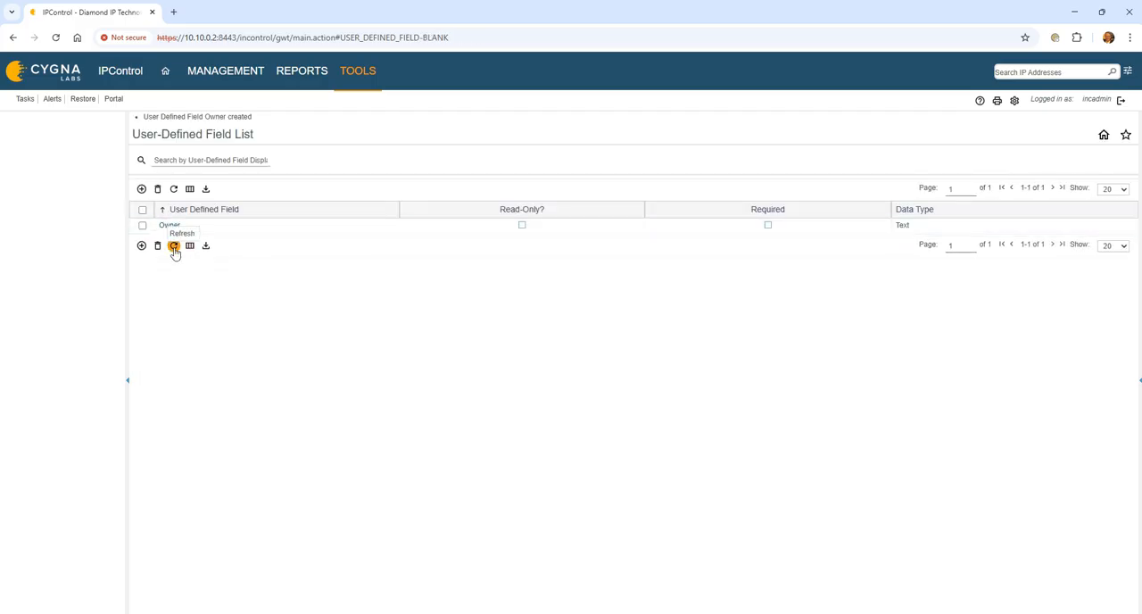
- Start another user-defined field with the display title POC Name and the field name/tag poc_name
click(140, 189)
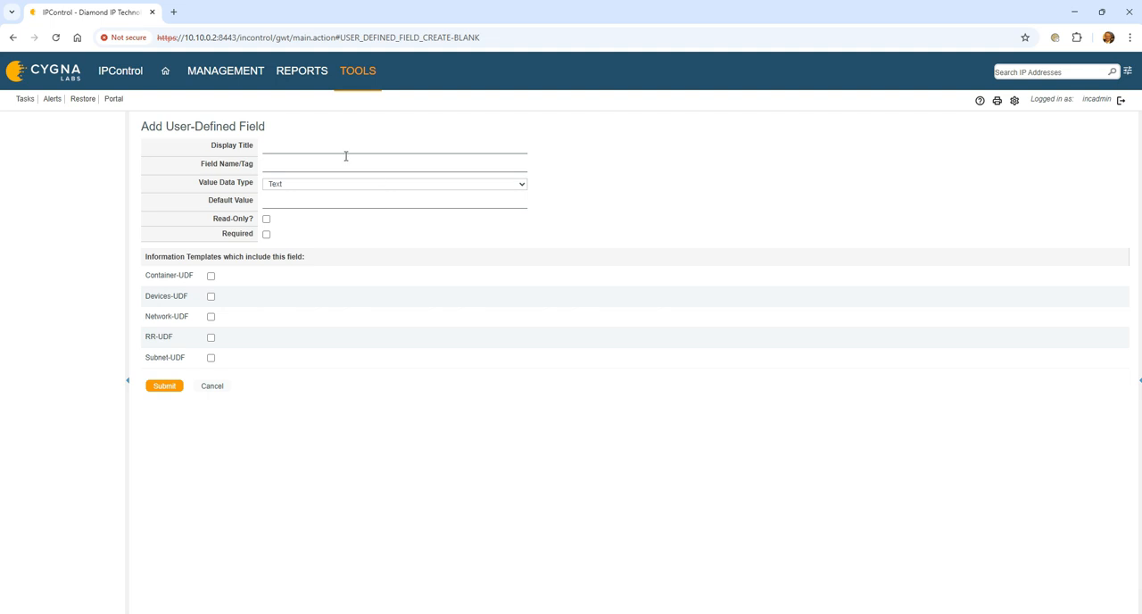
click(315, 152)
text(POC)
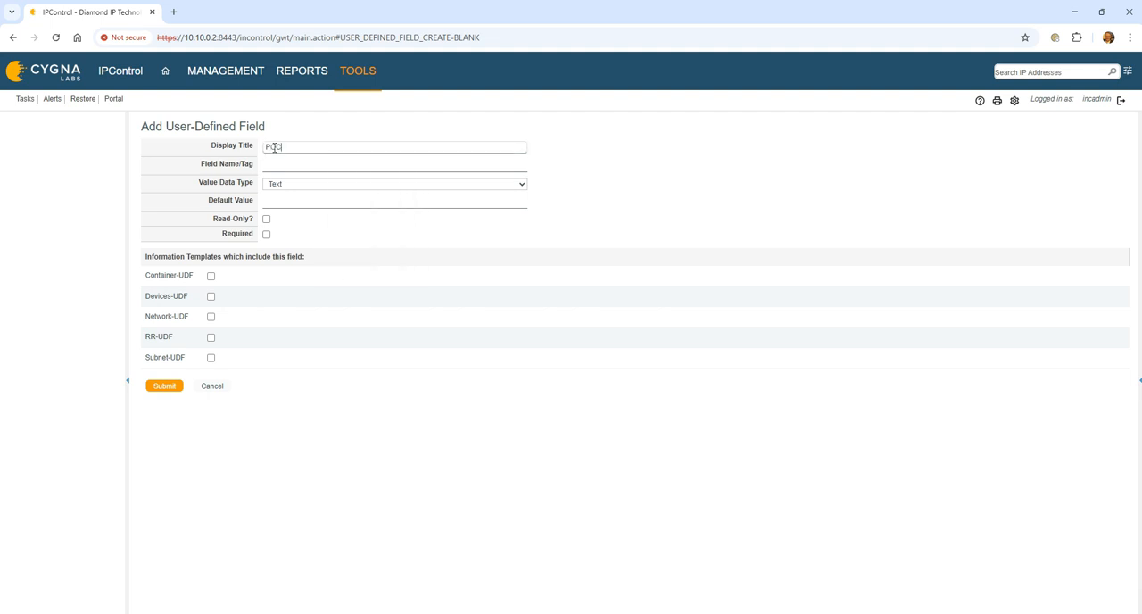
text( Name)
key(Tab)
text(poc_name)
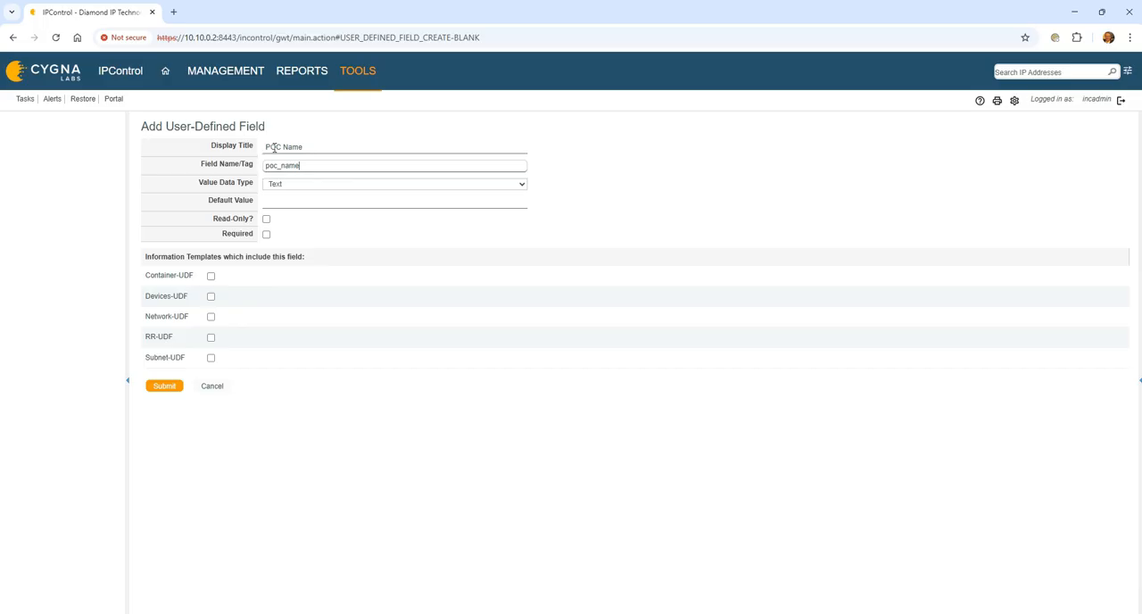
key(Tab)
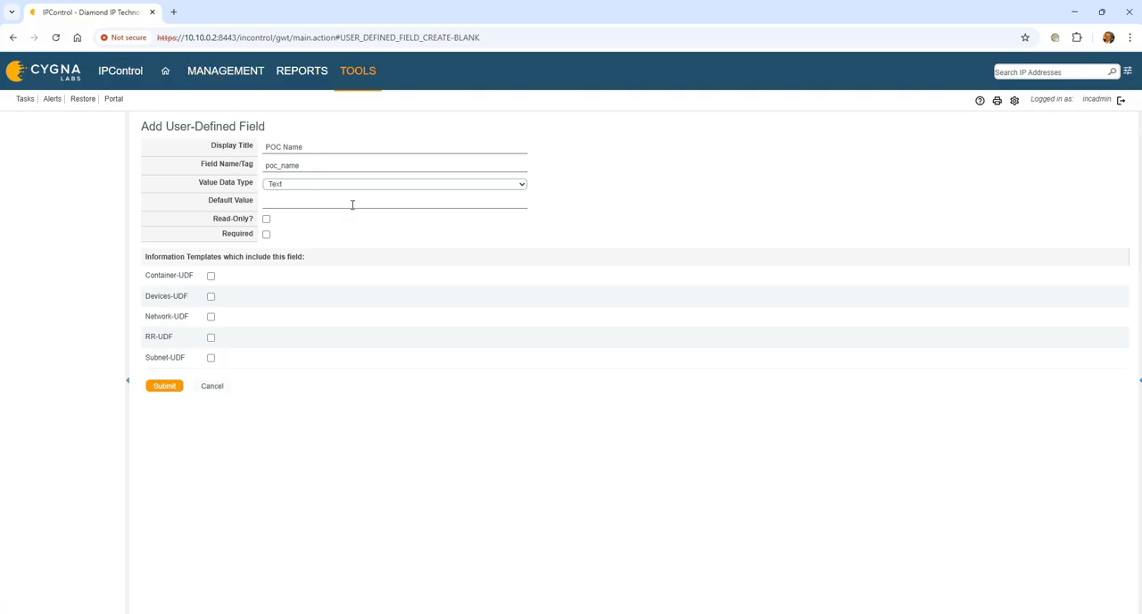
click(314, 167)
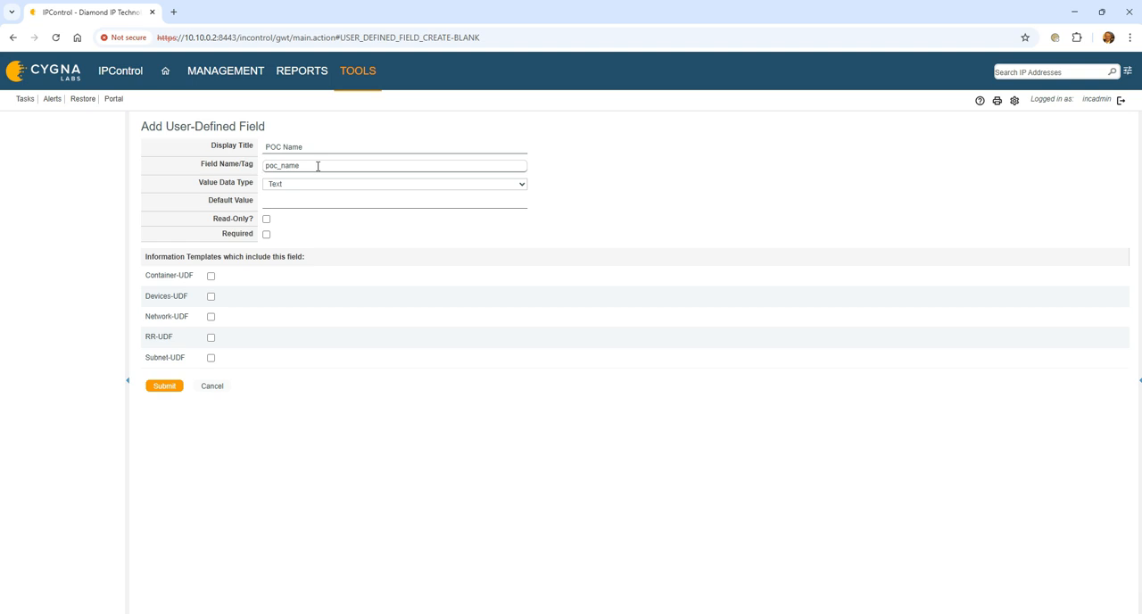
click(322, 165)
click(318, 165)
- Include the POC Name field in the Container-UDF, Devices-UDF, Network-UDF, RR-UDF and Subnet-UDF templates, and save it
click(212, 276)
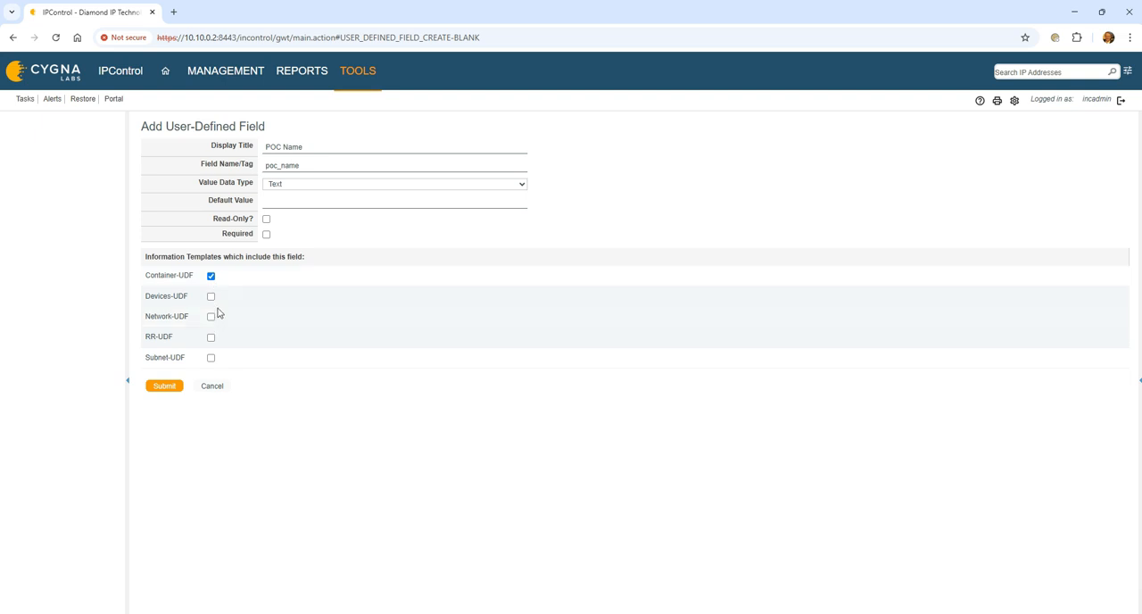
click(212, 296)
click(211, 317)
click(211, 337)
click(212, 358)
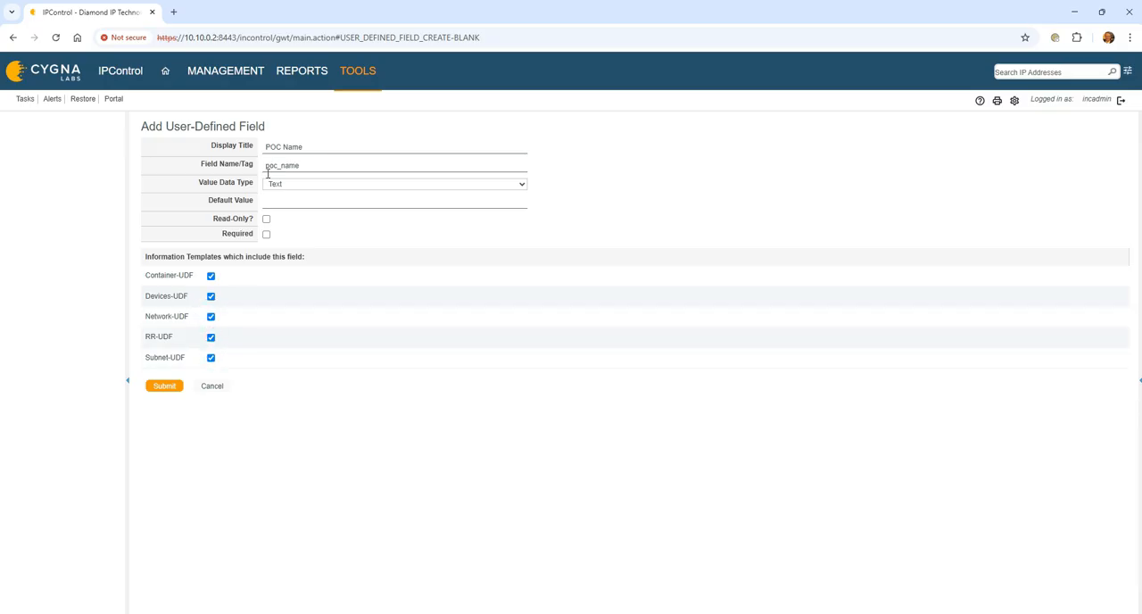
click(164, 390)
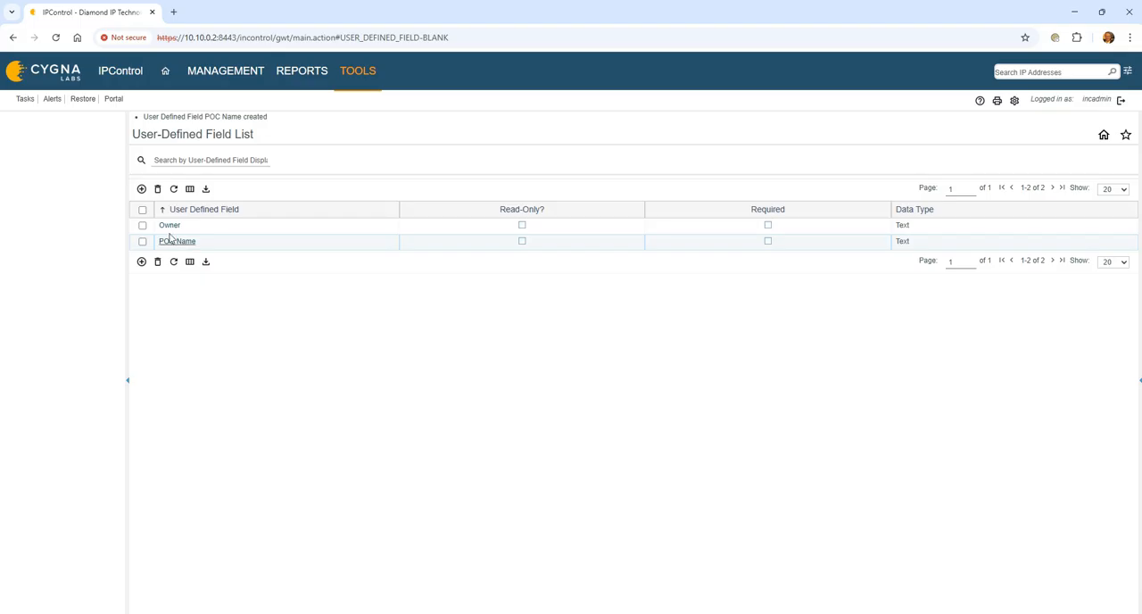
- Open the Owner user-defined field to review which information templates include it, and leave it without saving
click(169, 225)
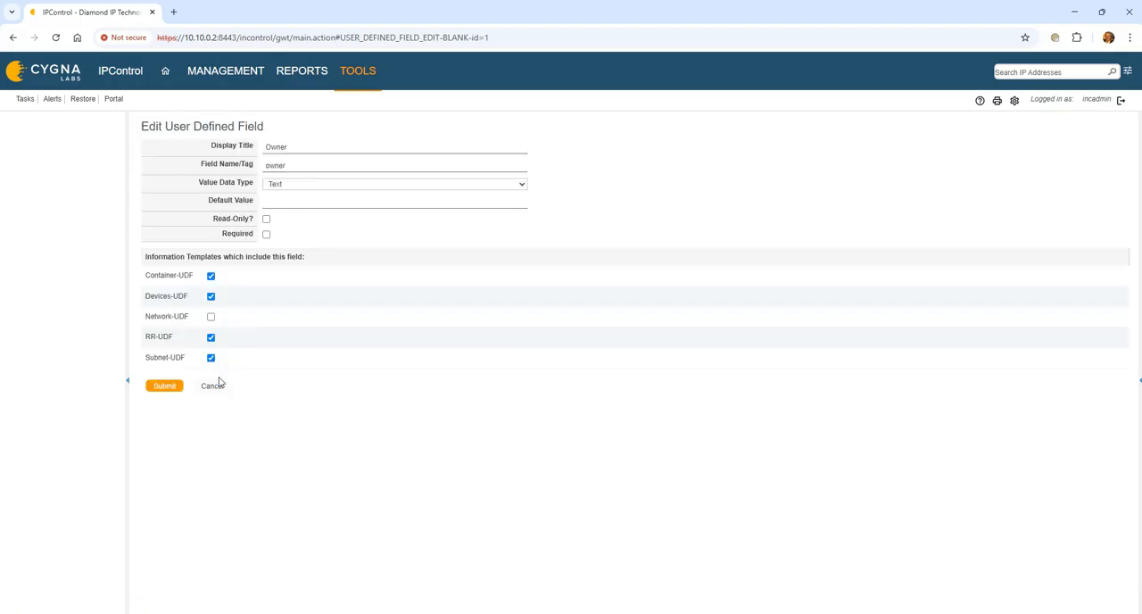
click(213, 387)
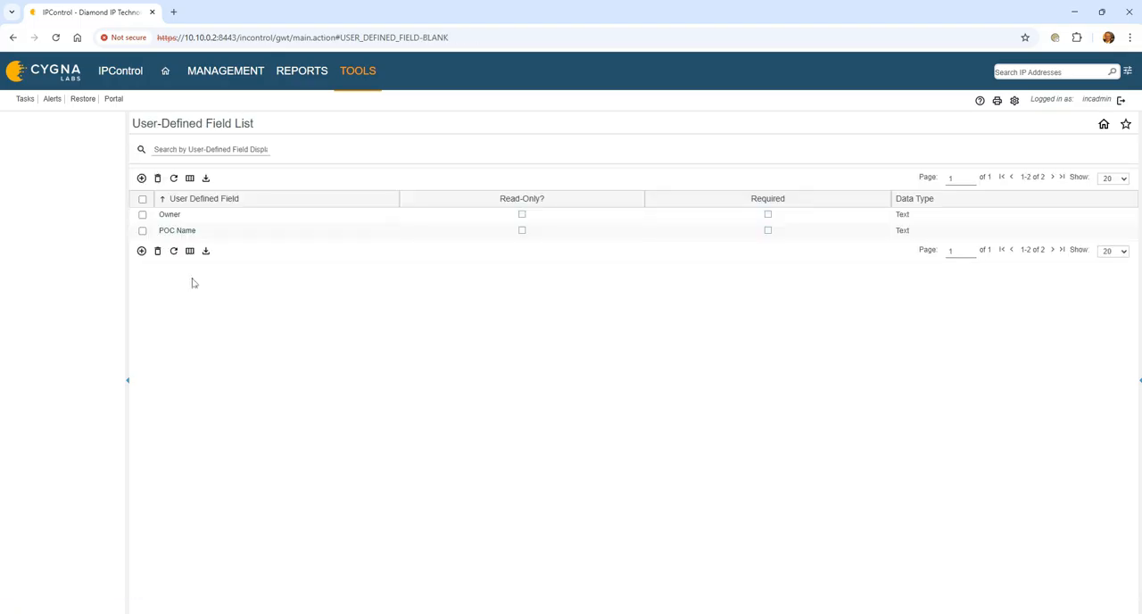
- Start a new user-defined field with the display title POC Email and the field name/tag poc_email
click(141, 179)
click(308, 145)
text(POC Em)
text(poc_email)
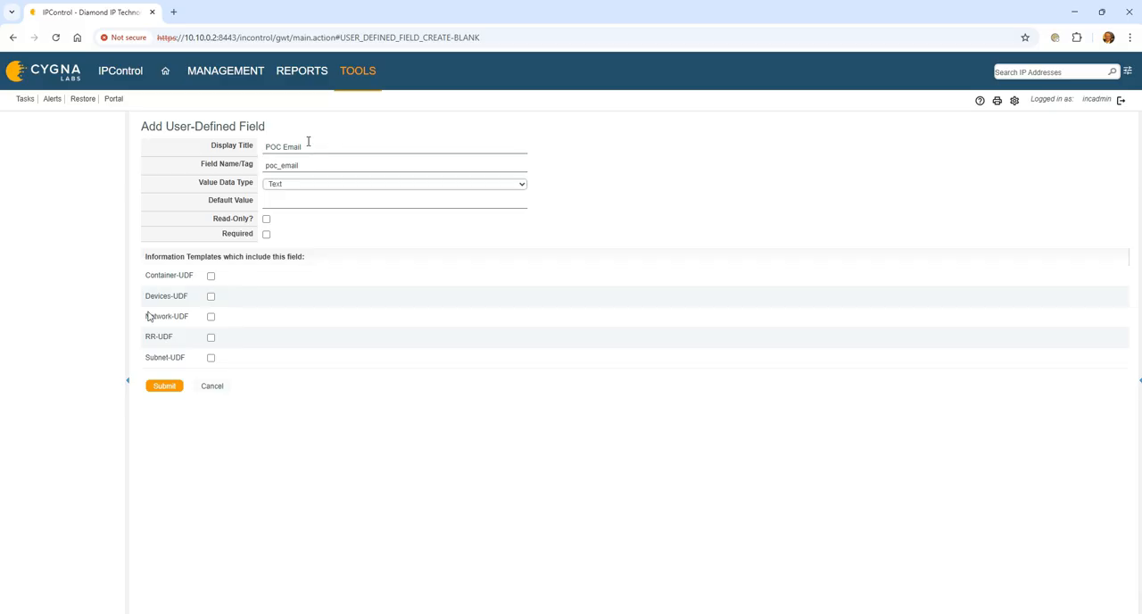
- Include the POC Email field in the Container-UDF, Devices-UDF, Network-UDF, RR-UDF and Subnet-UDF templates, and save it
click(211, 276)
click(212, 296)
click(210, 317)
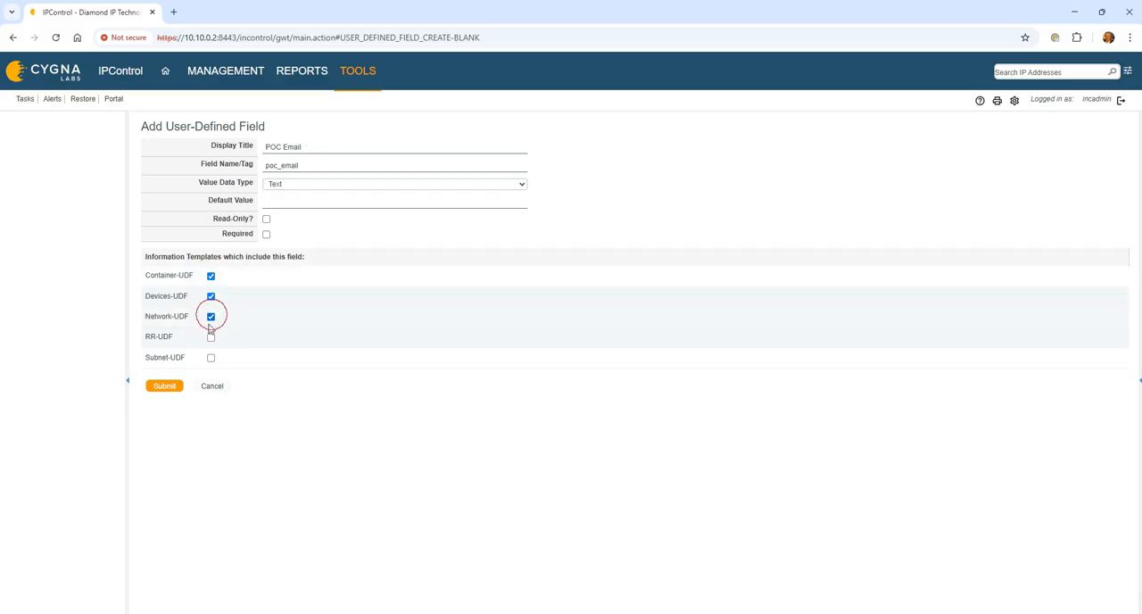
click(210, 337)
click(212, 358)
click(164, 385)
- Create a user-defined field titled VLAN with the field name/tag vlan, included only in the Subnet-UDF template
click(142, 190)
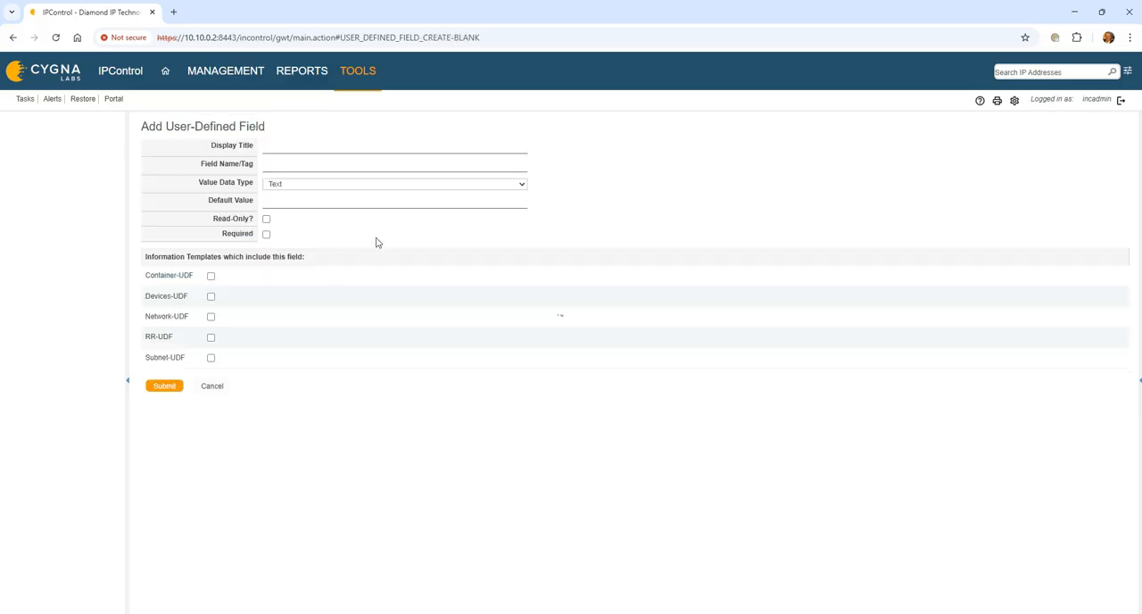
click(314, 147)
text(VLAN)
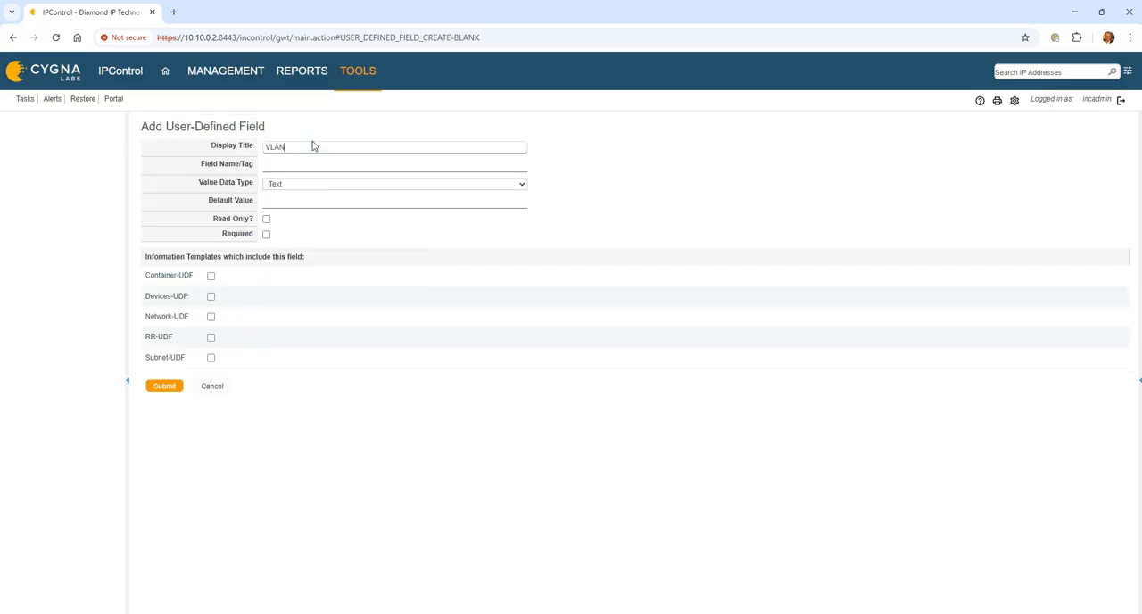
key(Tab)
key(shift+Tab)
key(Tab)
text(vlan)
key(Tab)
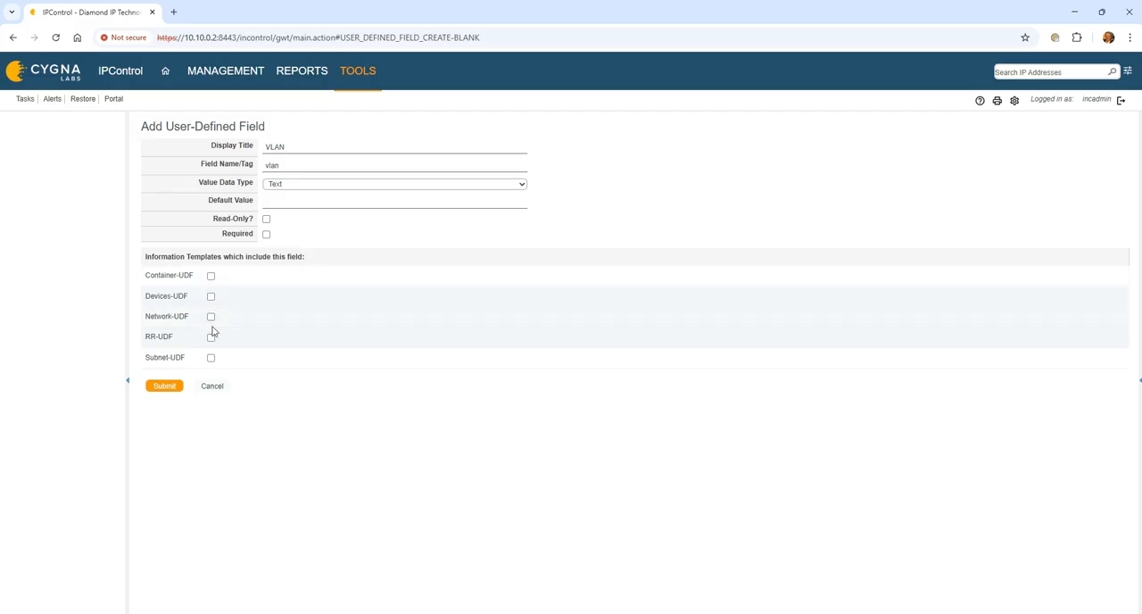
click(211, 357)
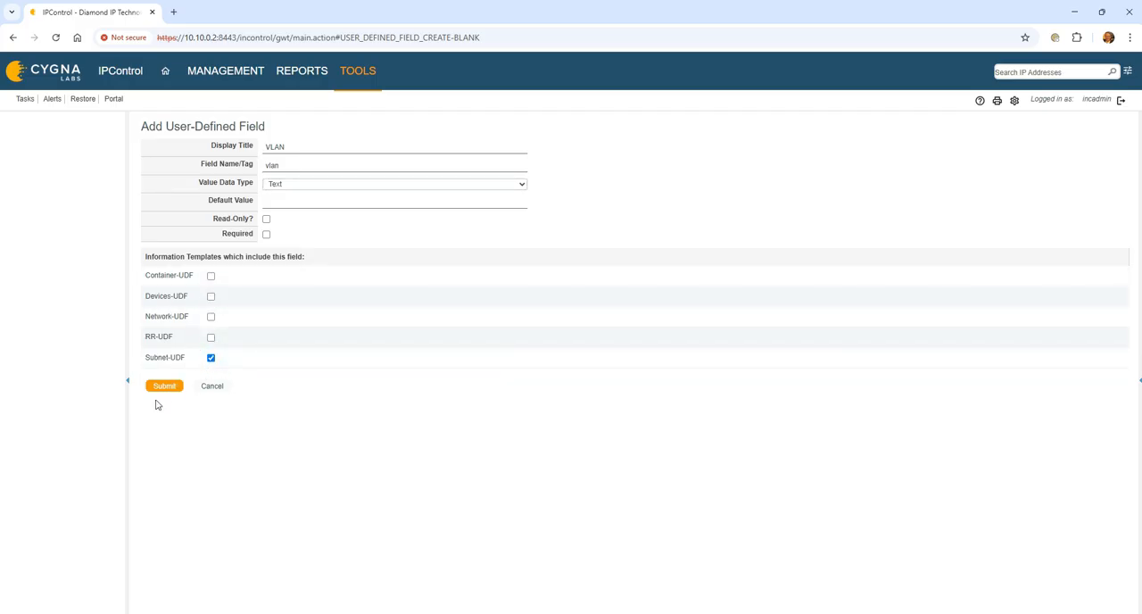
click(163, 387)
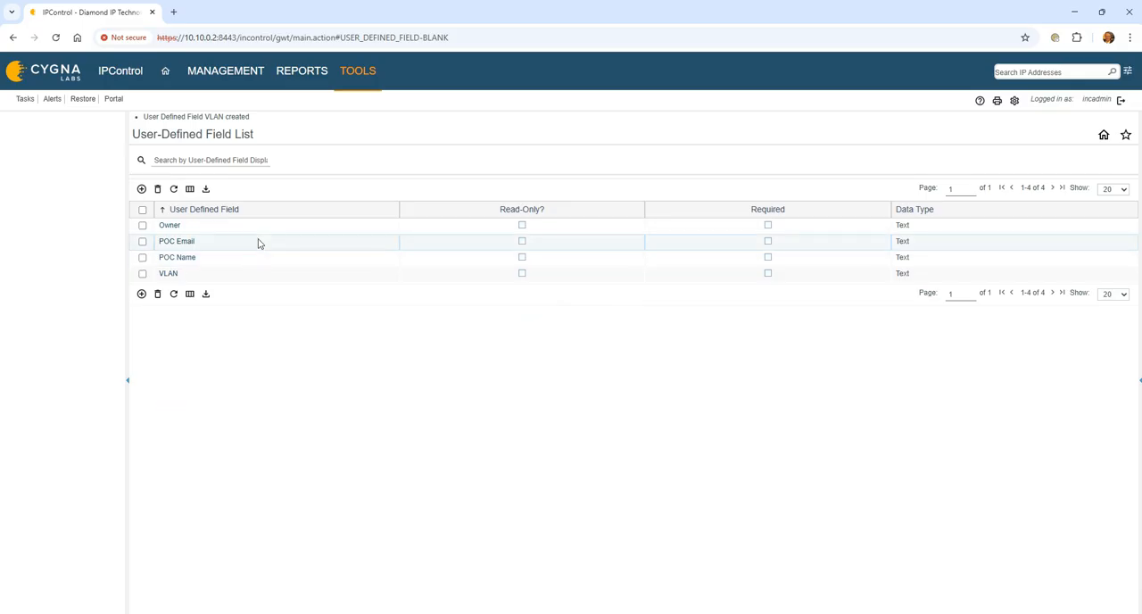
- Create a user-defined field titled Address with the field name/tag address, included only in the Container-UDF template
click(142, 190)
click(297, 148)
text(Address)
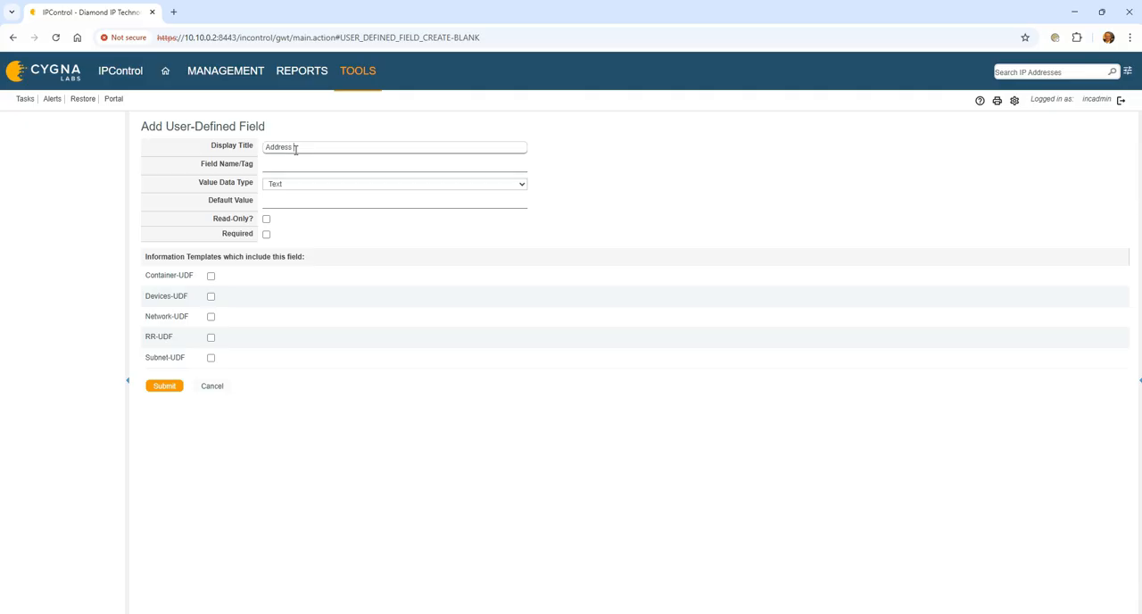
key(Tab)
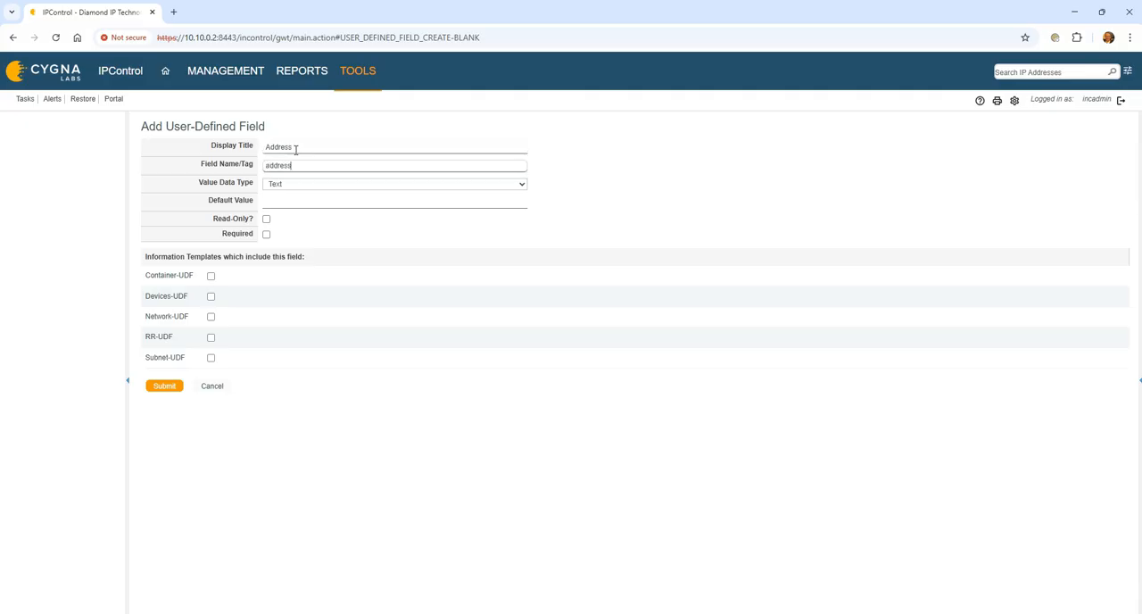
text(address)
key(Tab)
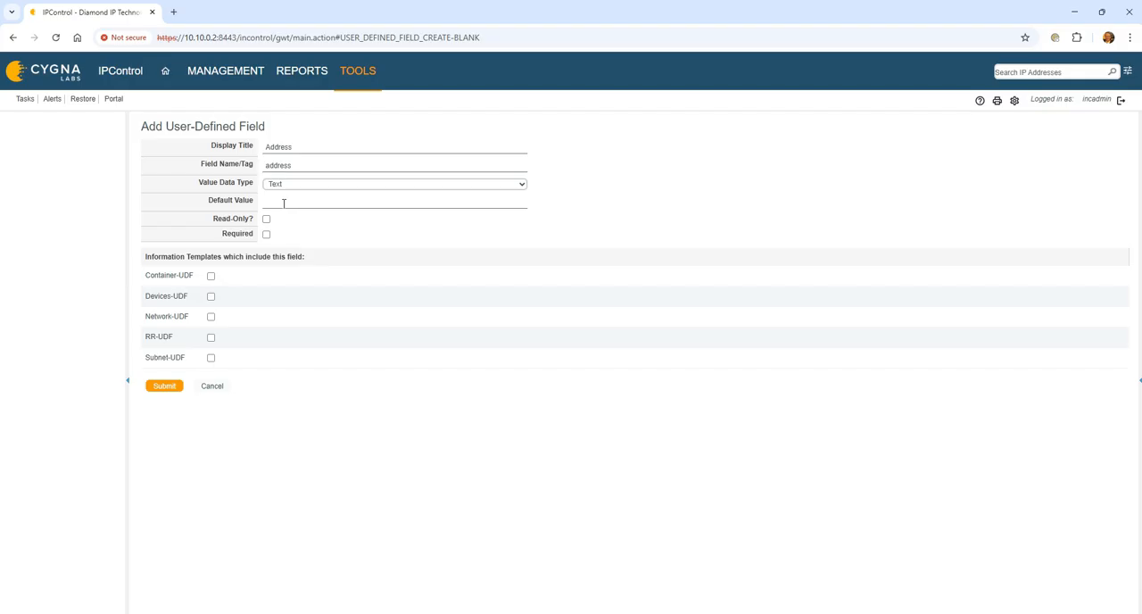
click(212, 277)
click(171, 387)
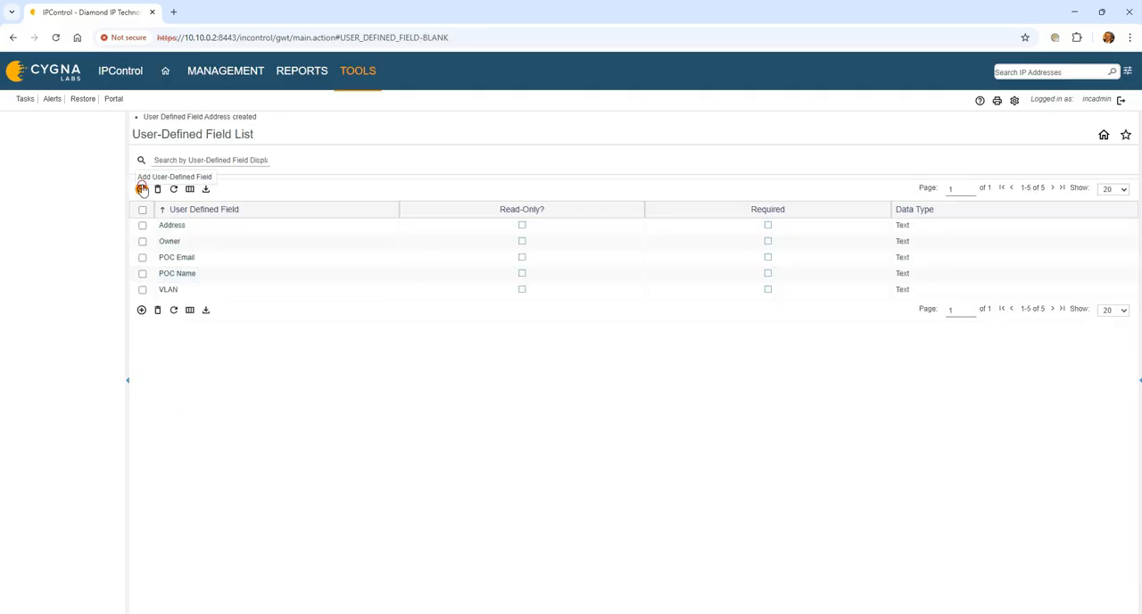
- Create a user-defined field titled Address 2 with the field name/tag address_2, included only in the Container-UDF template
click(141, 189)
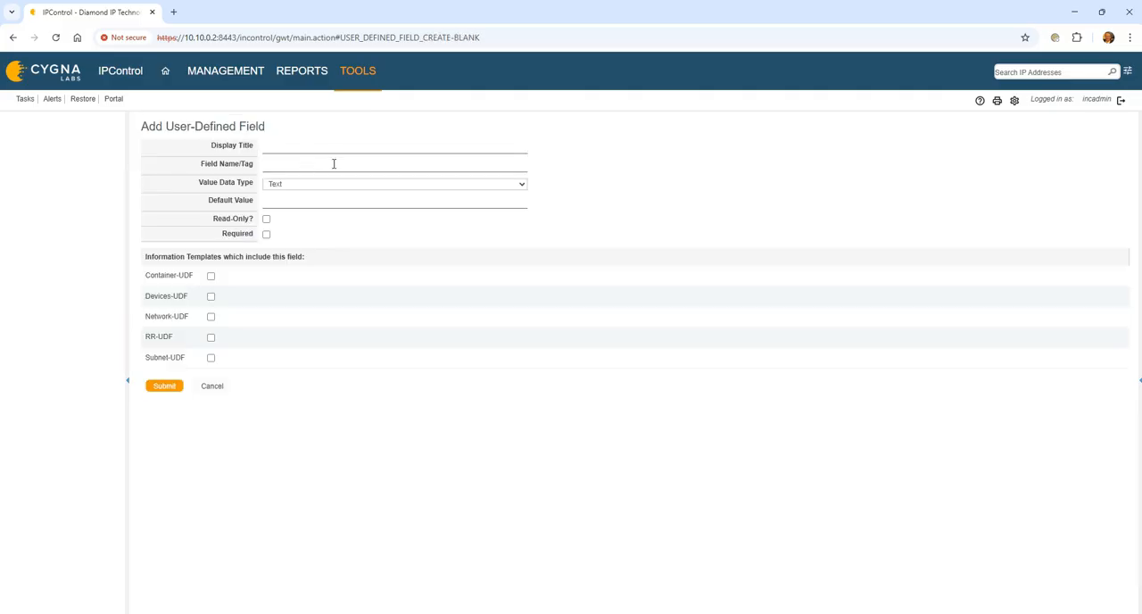
click(321, 146)
text(Address 2)
key(Tab)
text(address_2)
click(211, 357)
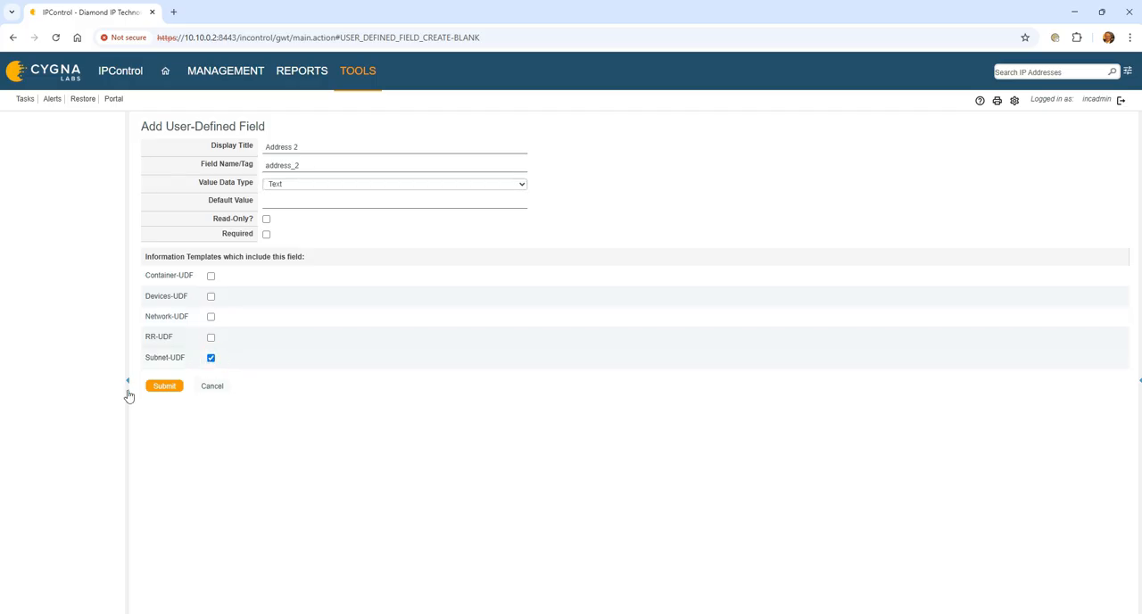
click(211, 357)
click(212, 277)
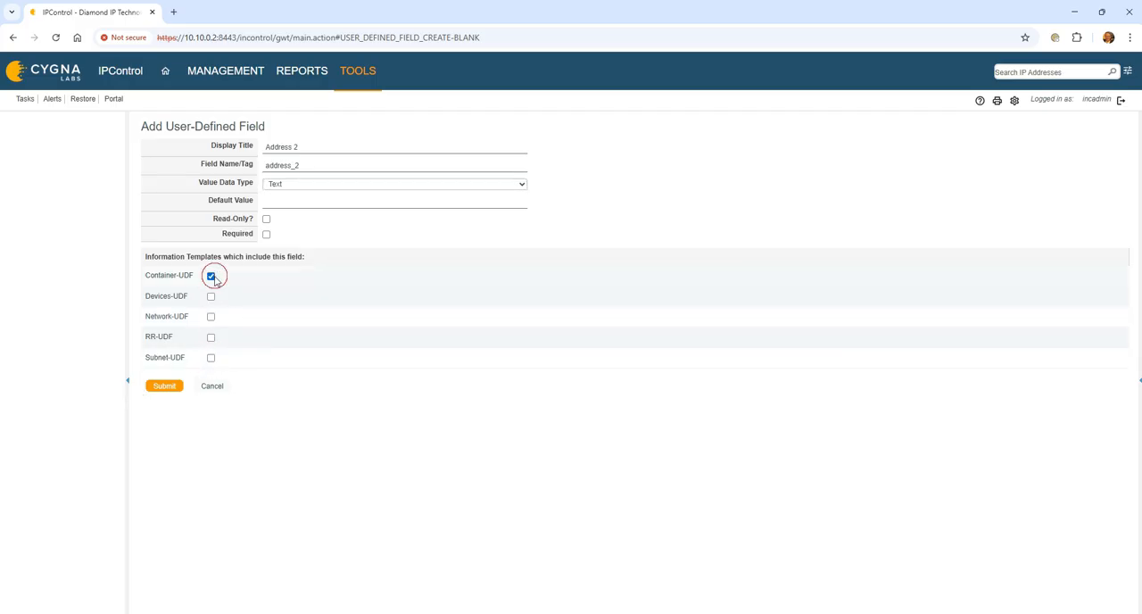
click(159, 386)
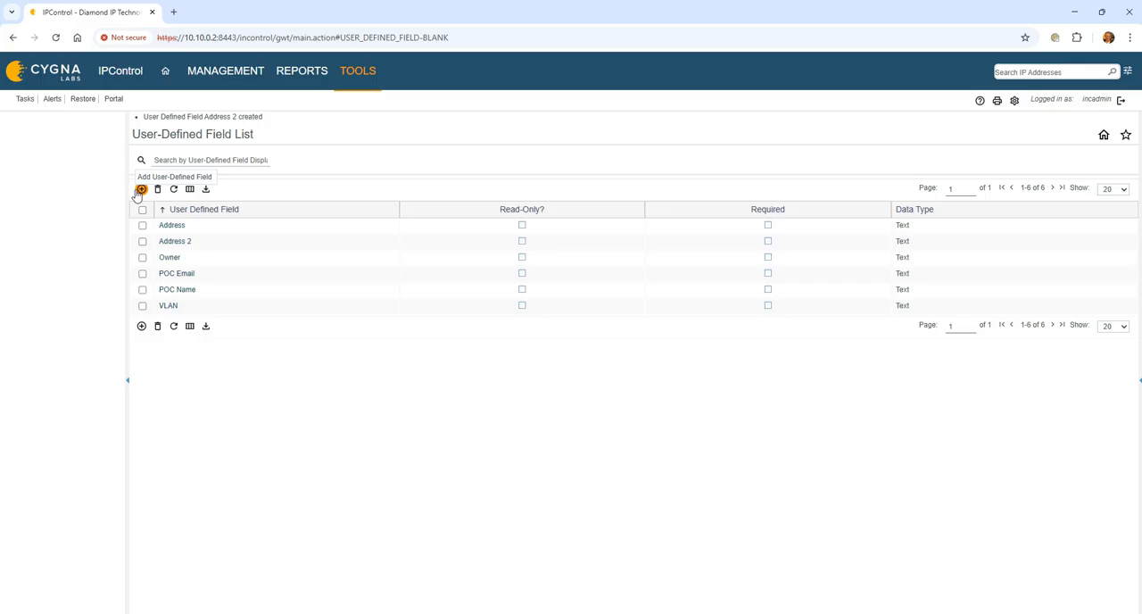
- Create a user-defined field titled City, included only in the Container-UDF template
click(140, 190)
click(285, 152)
text(City)
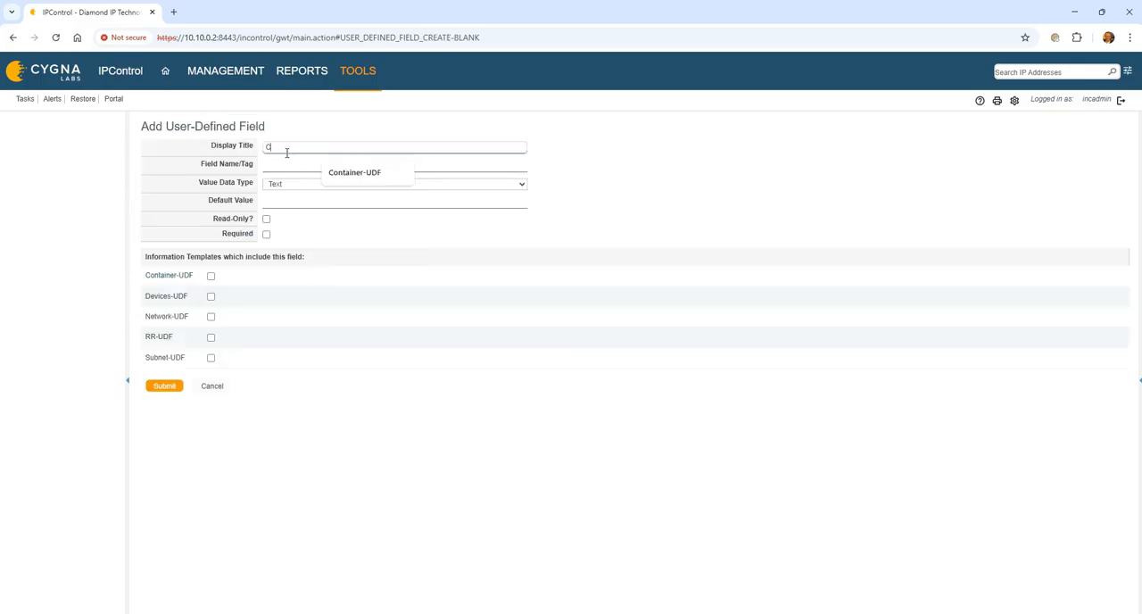
key(Tab)
click(286, 154)
key(BackSpace)
key(BackSpace)
key(BackSpace)
key(BackSpace)
key(BackSpace)
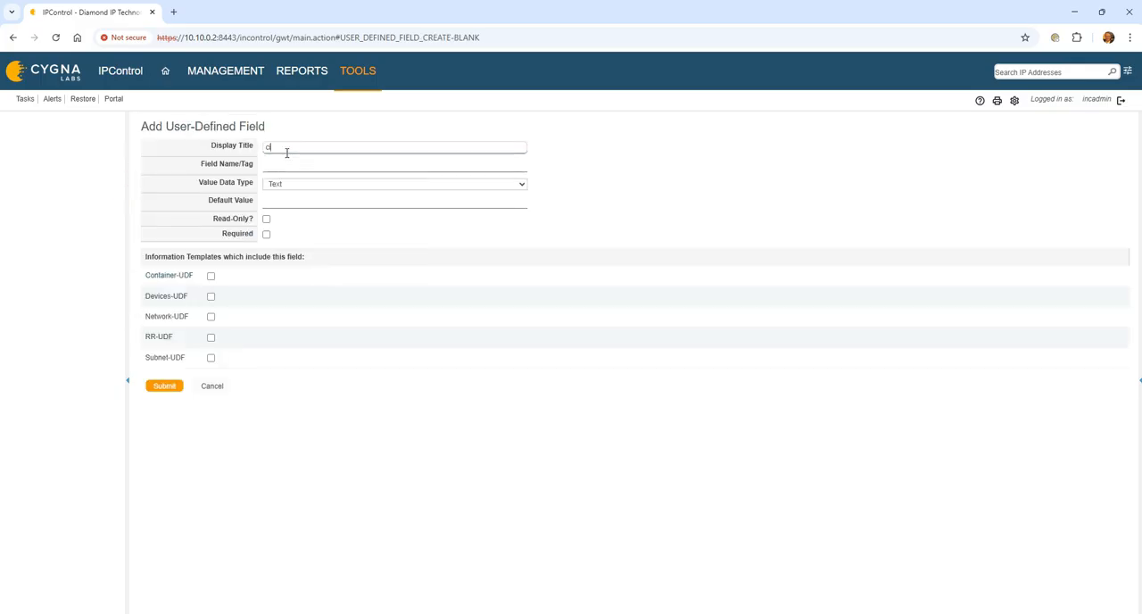
text(City)
key(Tab)
click(210, 276)
click(166, 386)
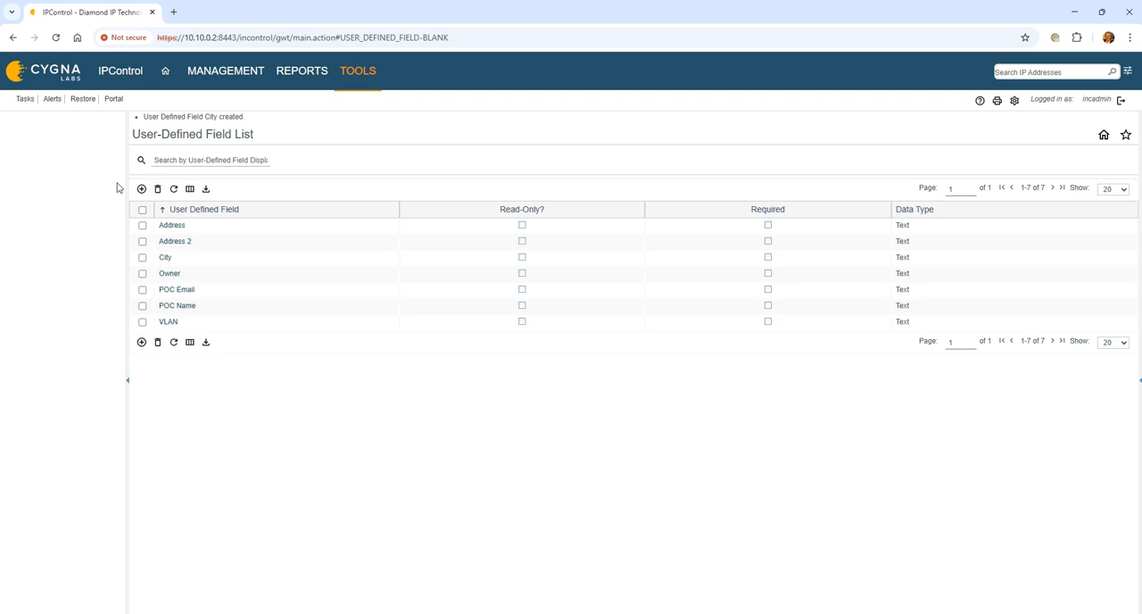
- Create a user-defined field titled State-Region with the field name/tag state_region, included only in the Container-UDF template
click(141, 189)
click(314, 145)
text(State)
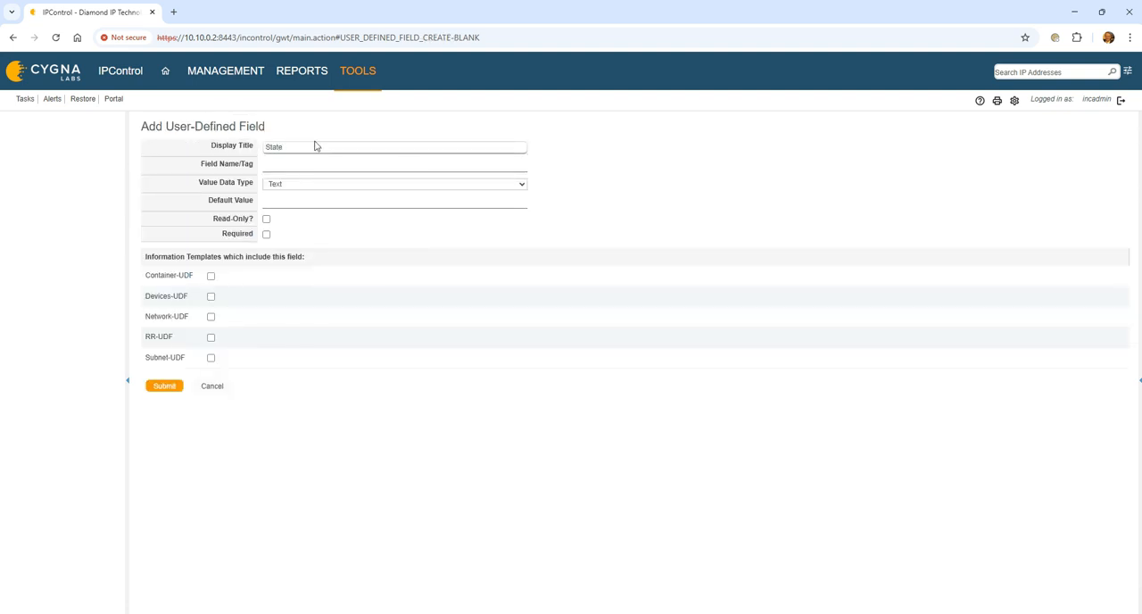
text(-Region)
key(Tab)
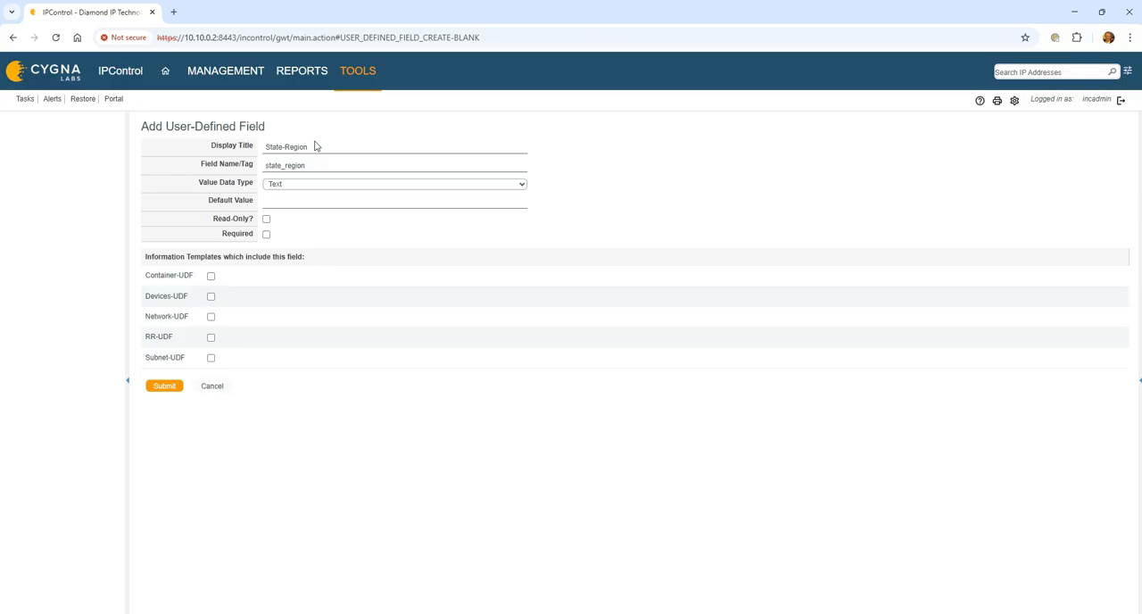
click(212, 278)
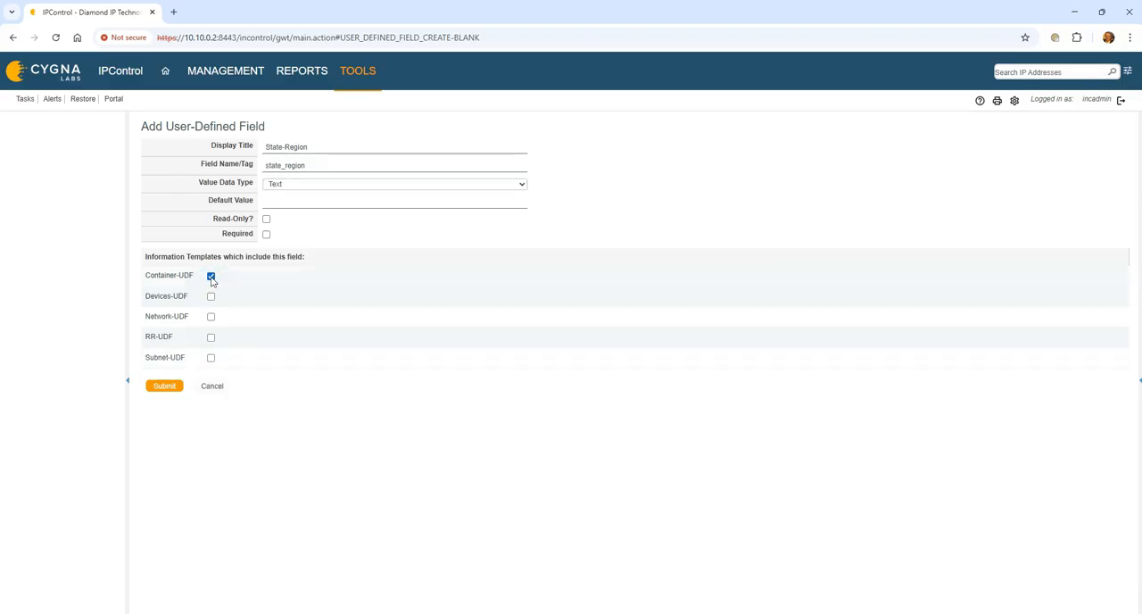
click(165, 387)
- Create a user-defined field with postal_code as both display title and field name/tag, included only in the Container-UDF template
click(141, 184)
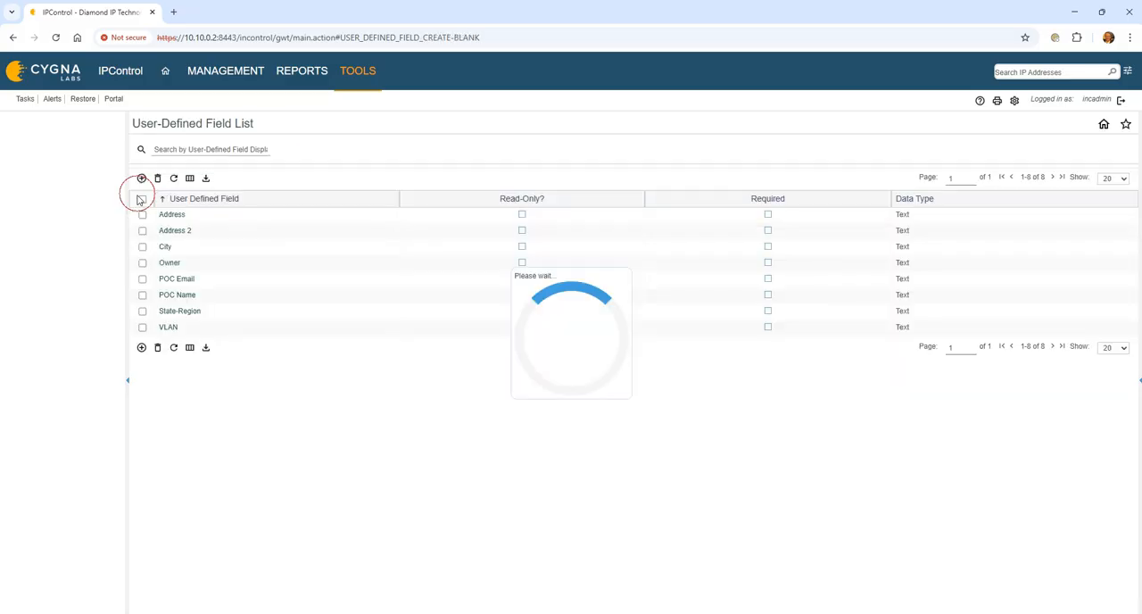
click(305, 149)
text(postal)
key(Tab)
text(post)
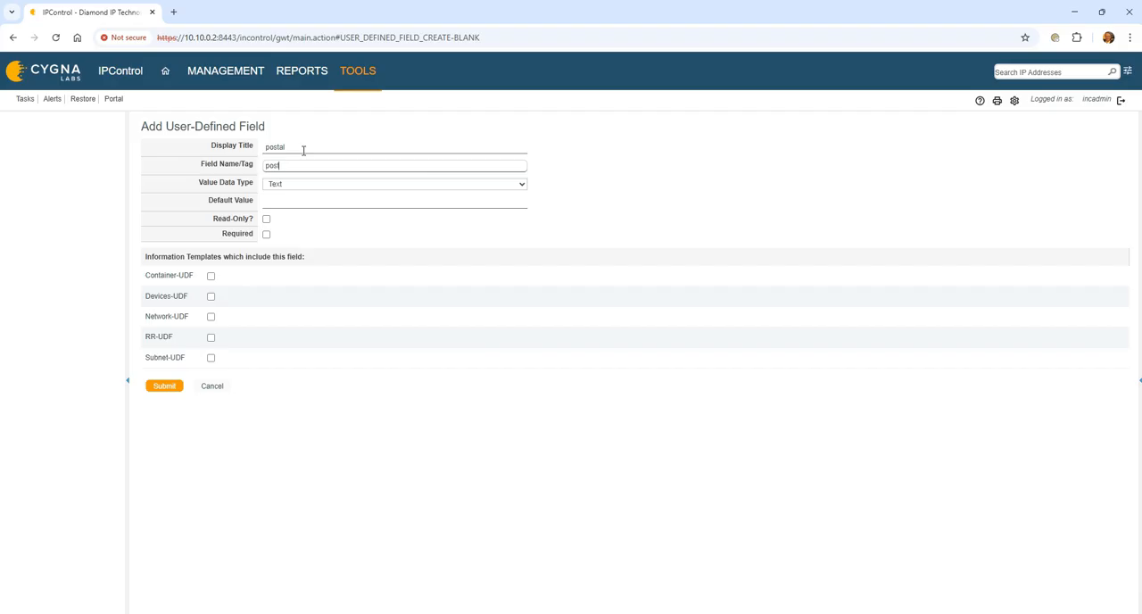
text(al_code)
key(shift+Tab)
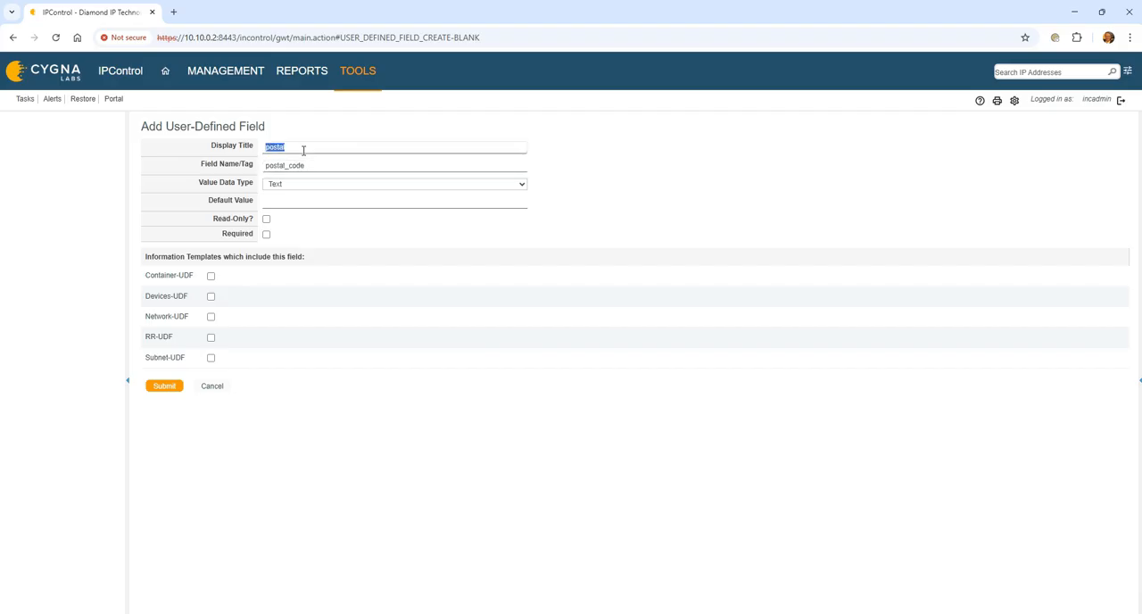
key(End)
text(_code)
key(Tab)
click(211, 276)
click(165, 385)
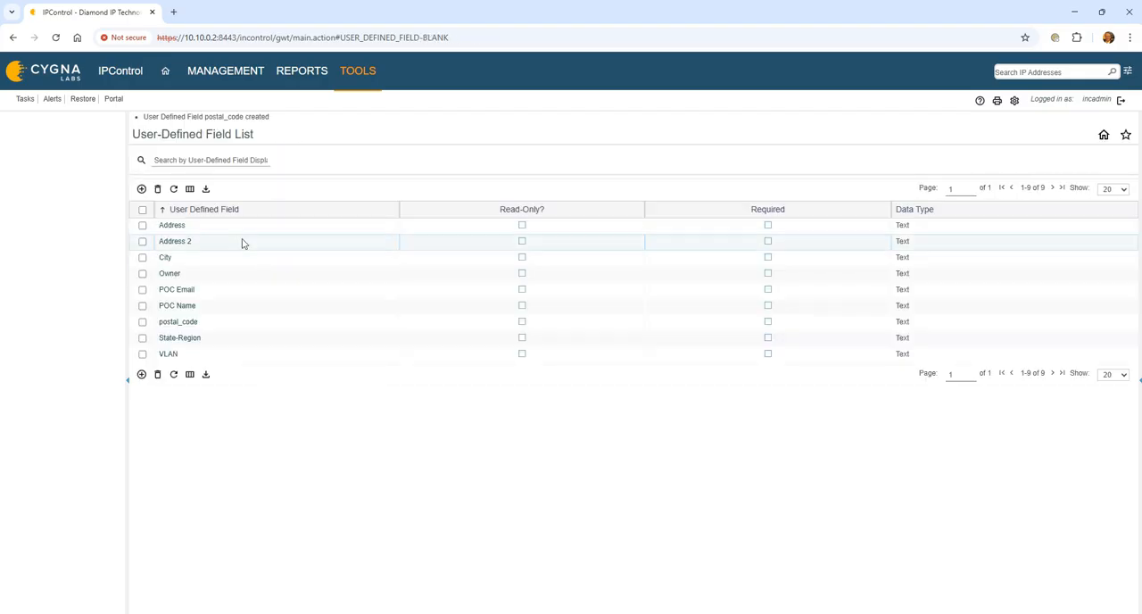
- Create a Textarea user-defined field titled Notes with the field name/tag notes, included in the Container-UDF and Subnet-UDF templates
click(143, 189)
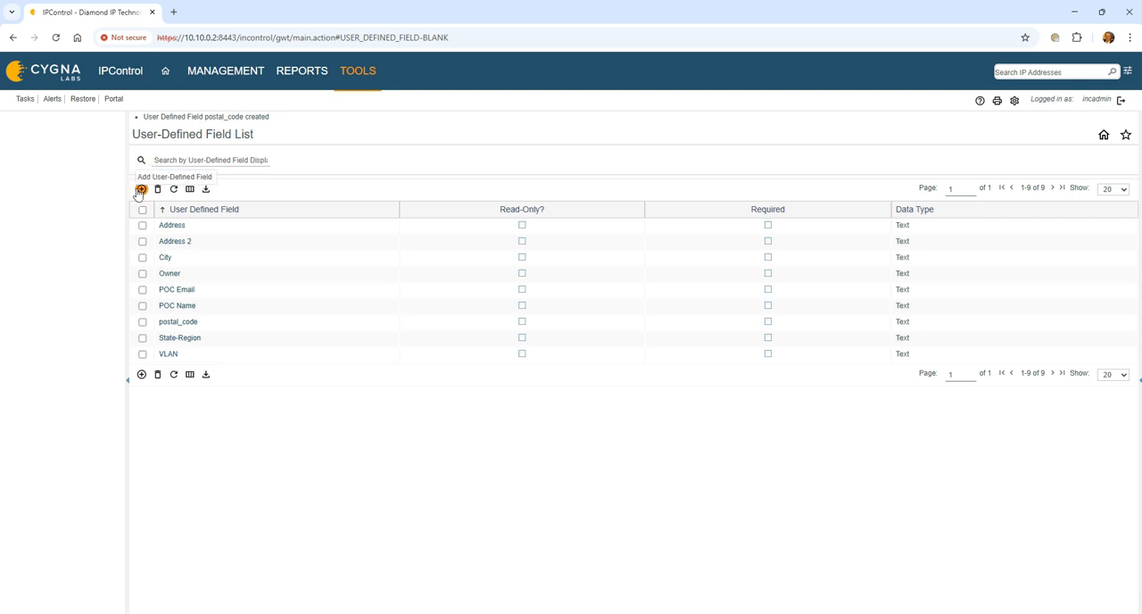
click(309, 145)
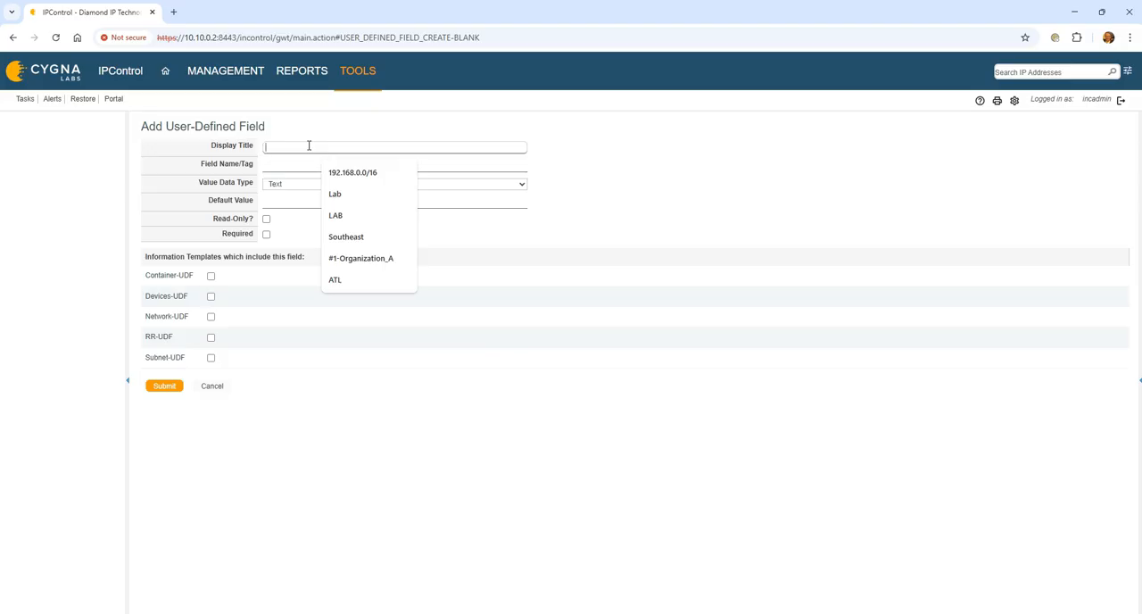
text(Notes)
key(Tab)
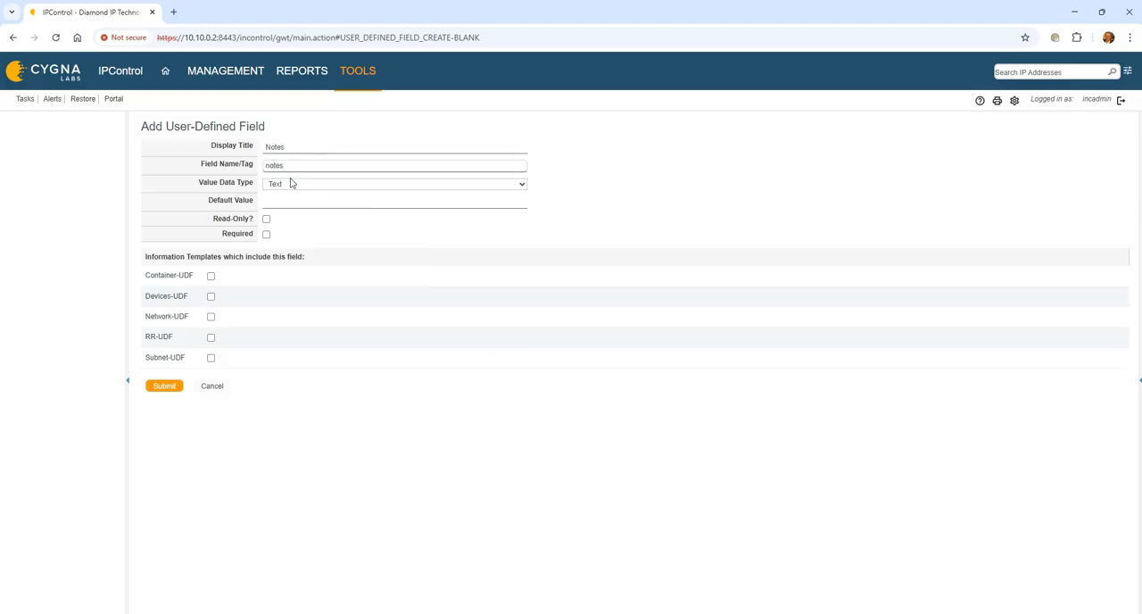
click(279, 187)
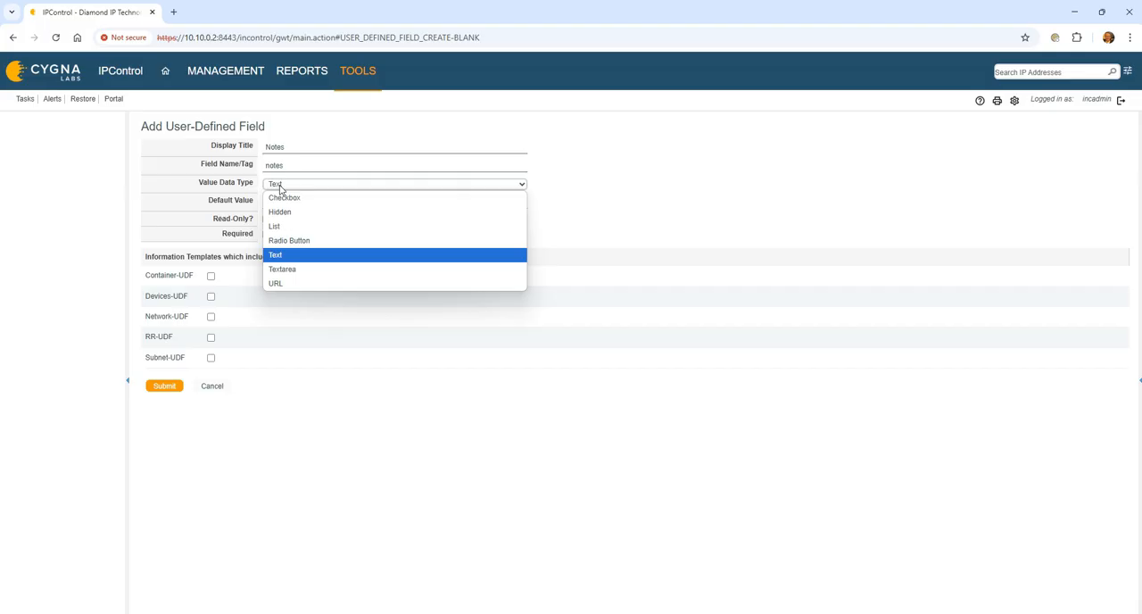
click(334, 269)
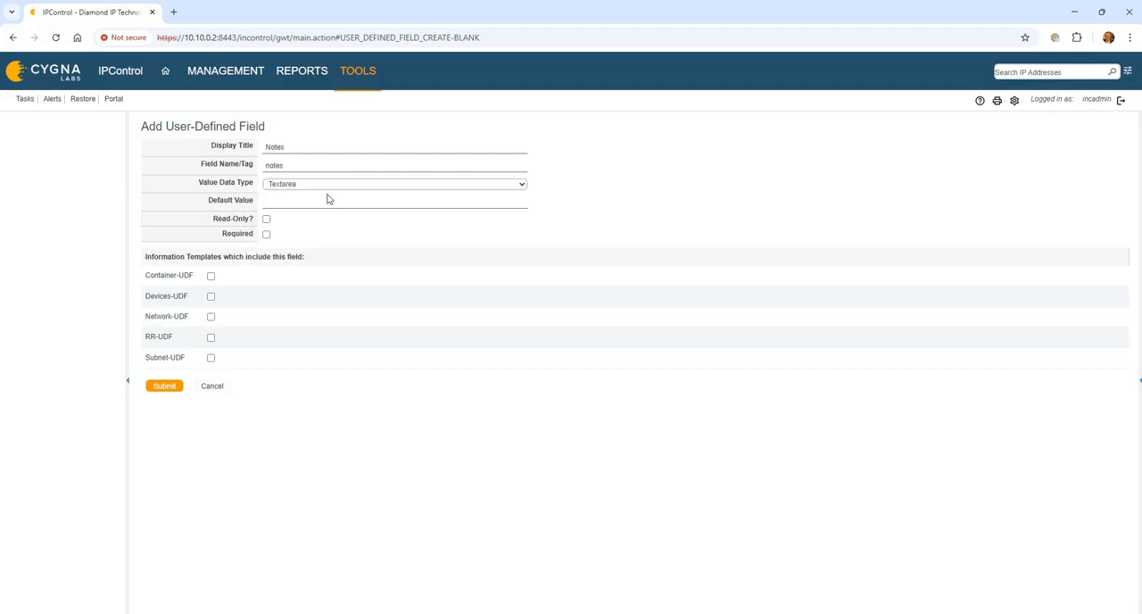
click(211, 276)
click(210, 357)
click(164, 386)
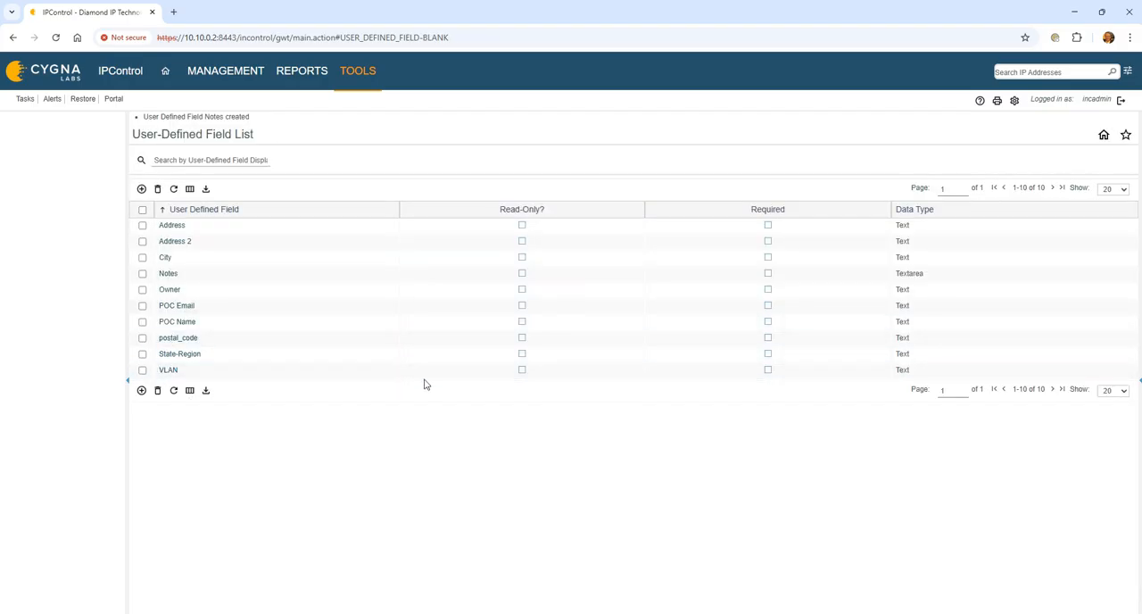
- Enable list display for the Notes field in the Container-UDF information template, and save the template
click(361, 71)
click(571, 260)
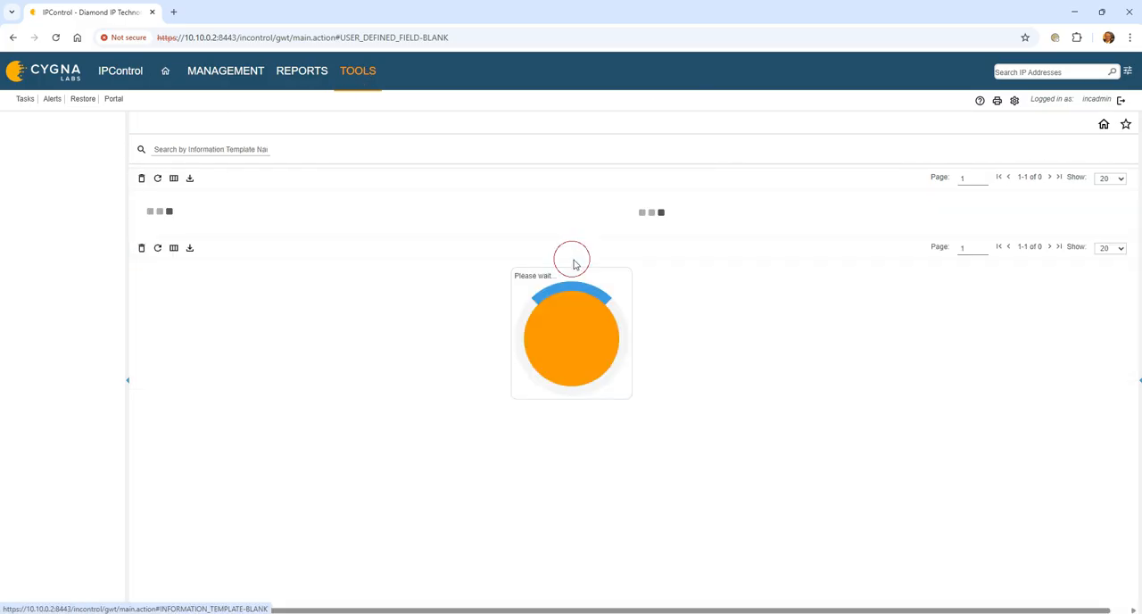
click(183, 216)
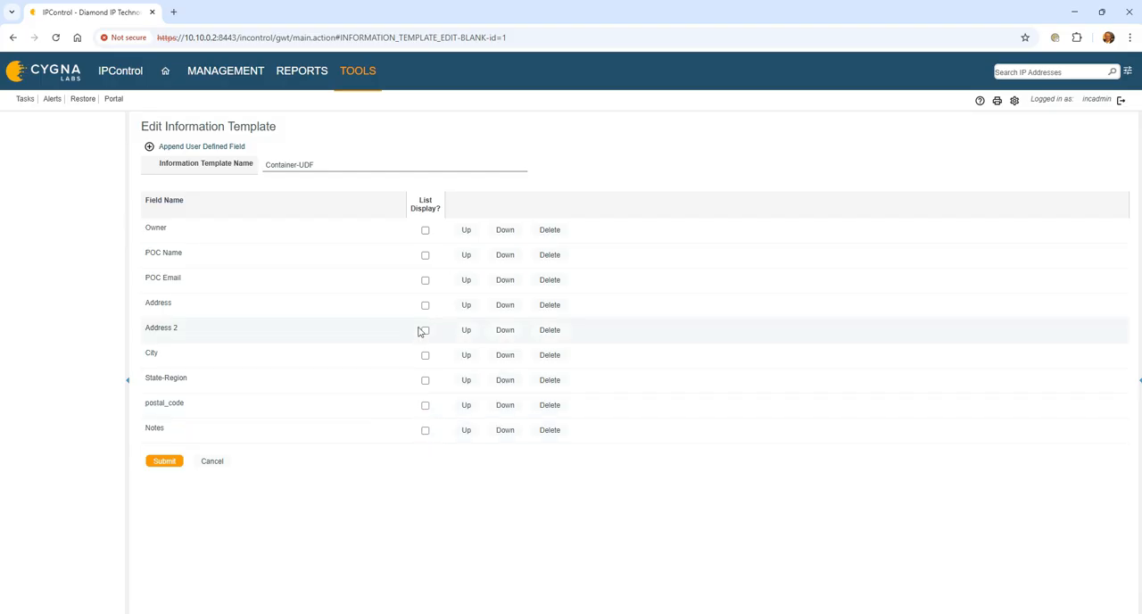
click(425, 430)
click(167, 462)
- Check the VLAN user-defined field's tag and information template assignment, and resubmit it without changes
click(358, 71)
click(360, 74)
mouse_move(361, 75)
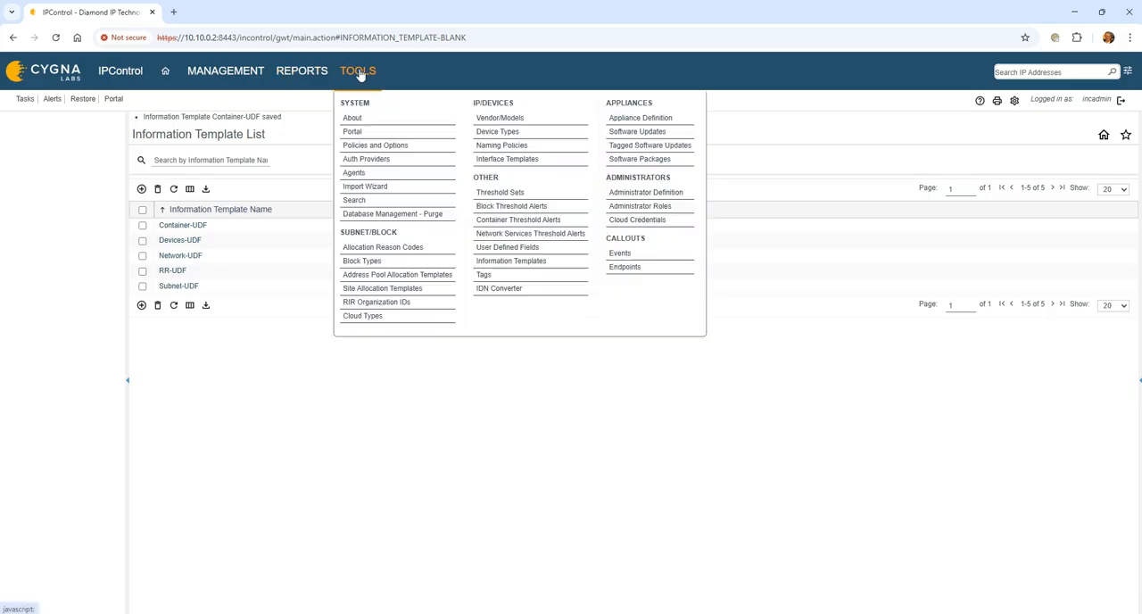
click(527, 247)
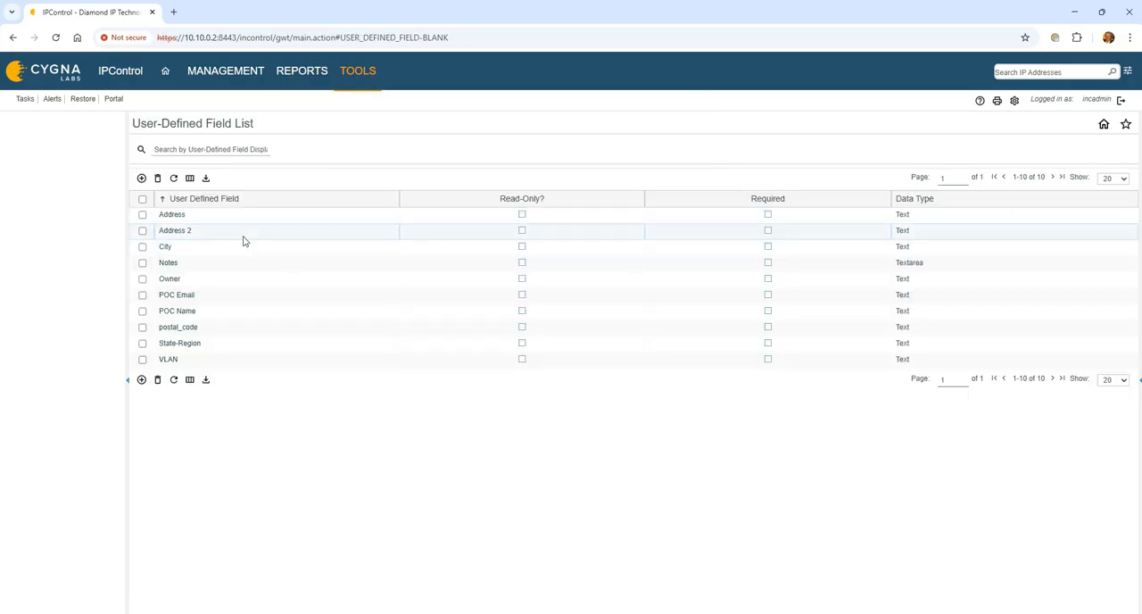
click(168, 359)
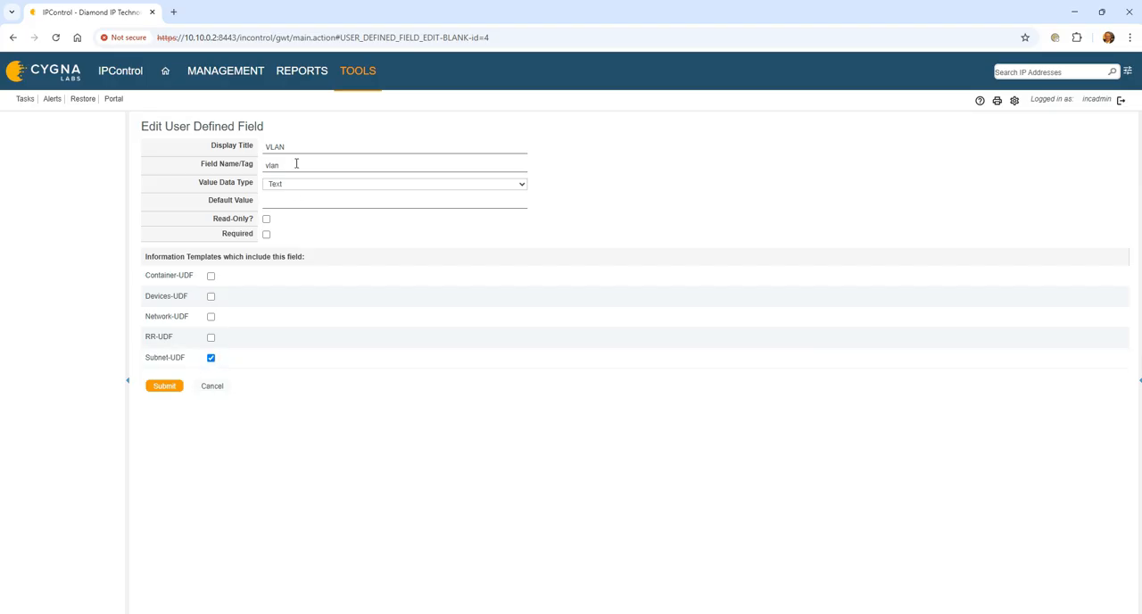
click(165, 385)
- Enable list display for the VLAN and Notes fields in the Subnet-UDF information template, and save the template
click(367, 75)
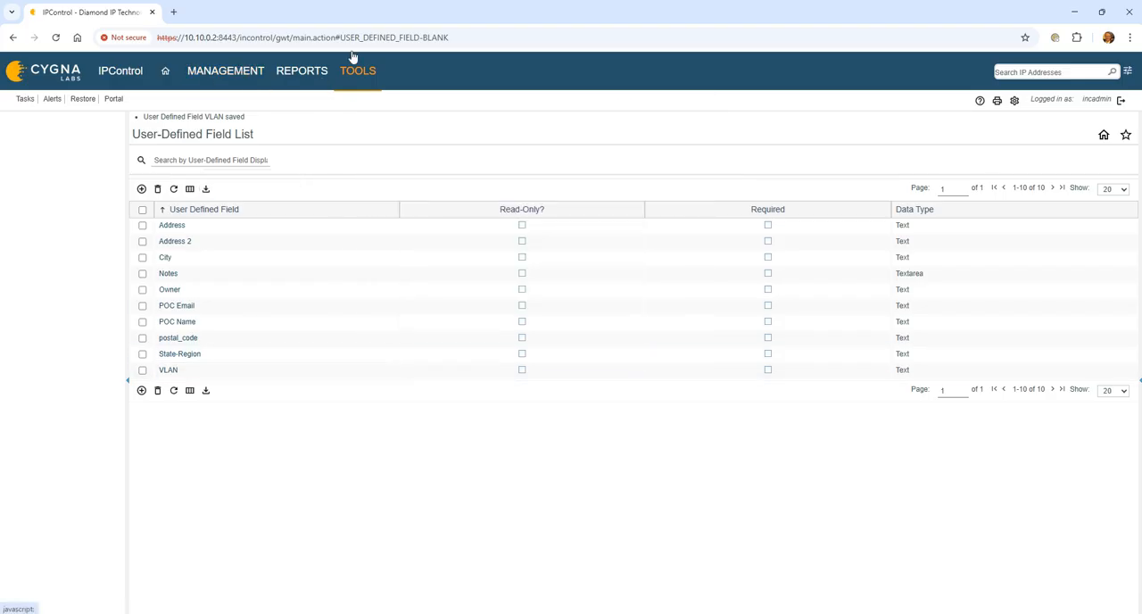
click(363, 76)
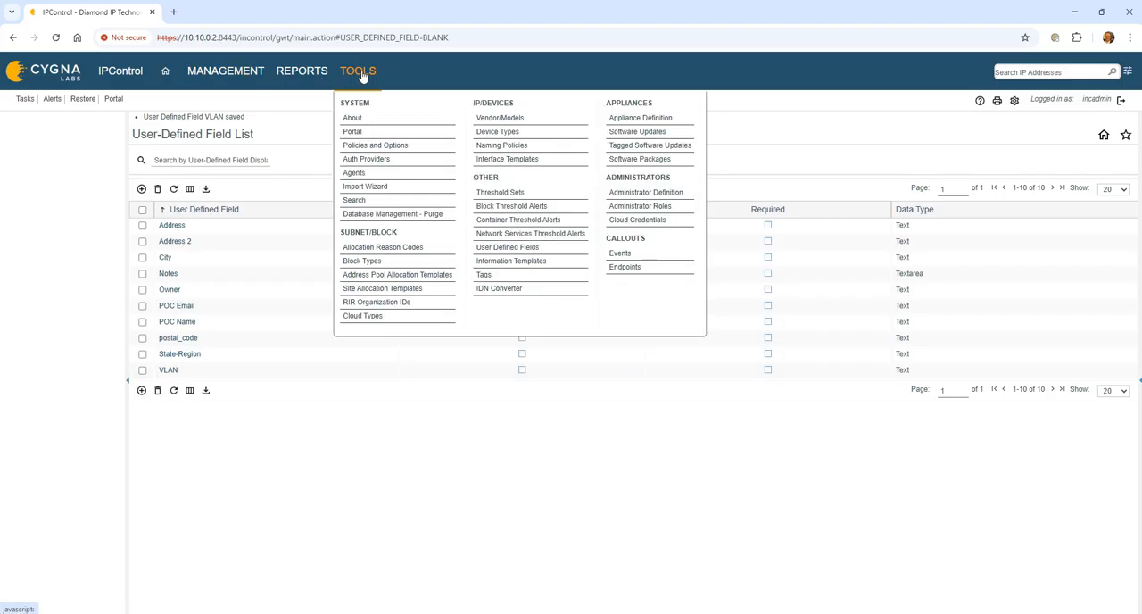
click(533, 260)
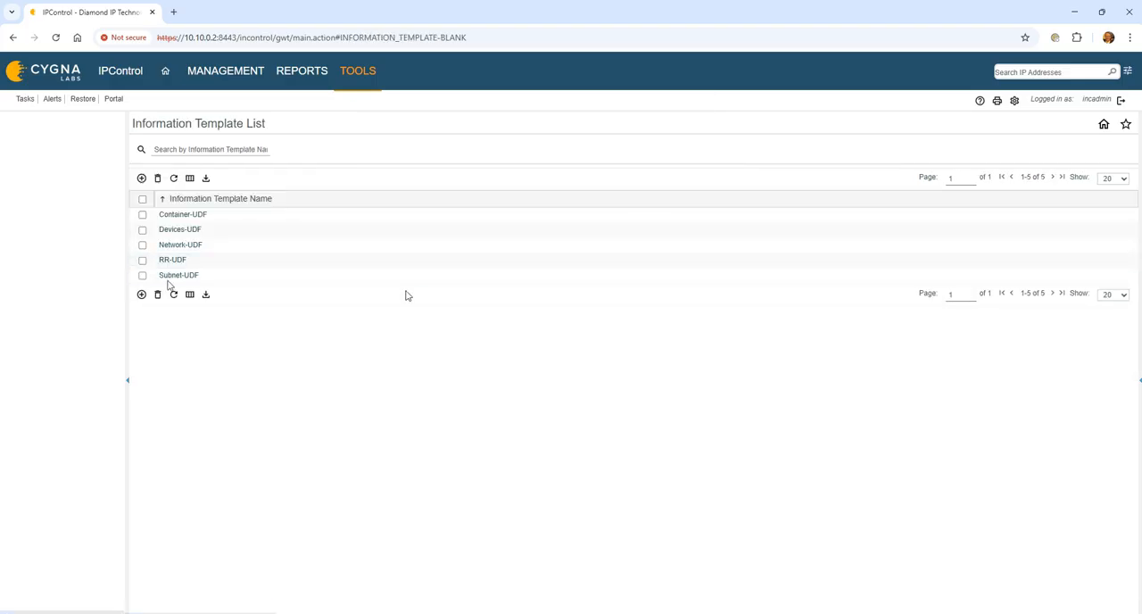
click(169, 276)
click(411, 331)
click(411, 305)
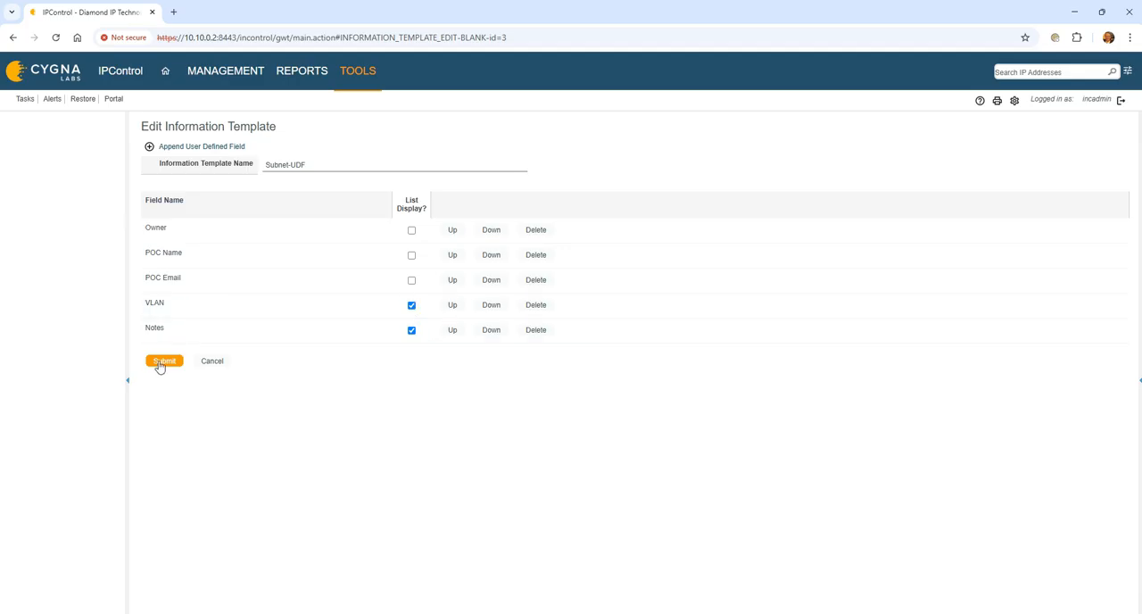
click(162, 361)
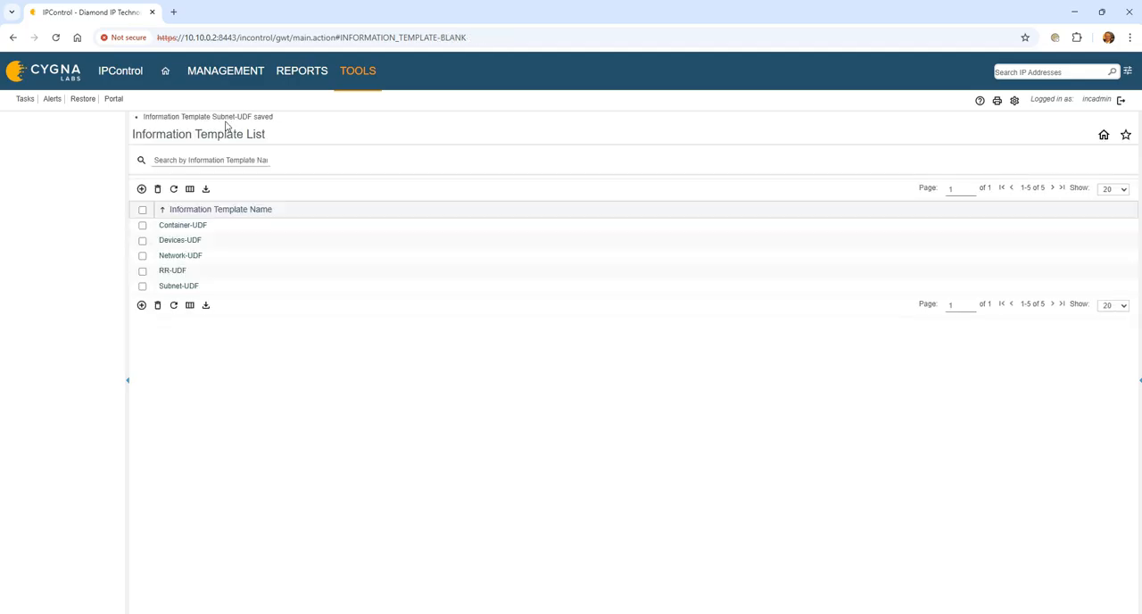
- Examine the blocks assigned to the ATL container and their block types in the container view
click(230, 73)
click(232, 119)
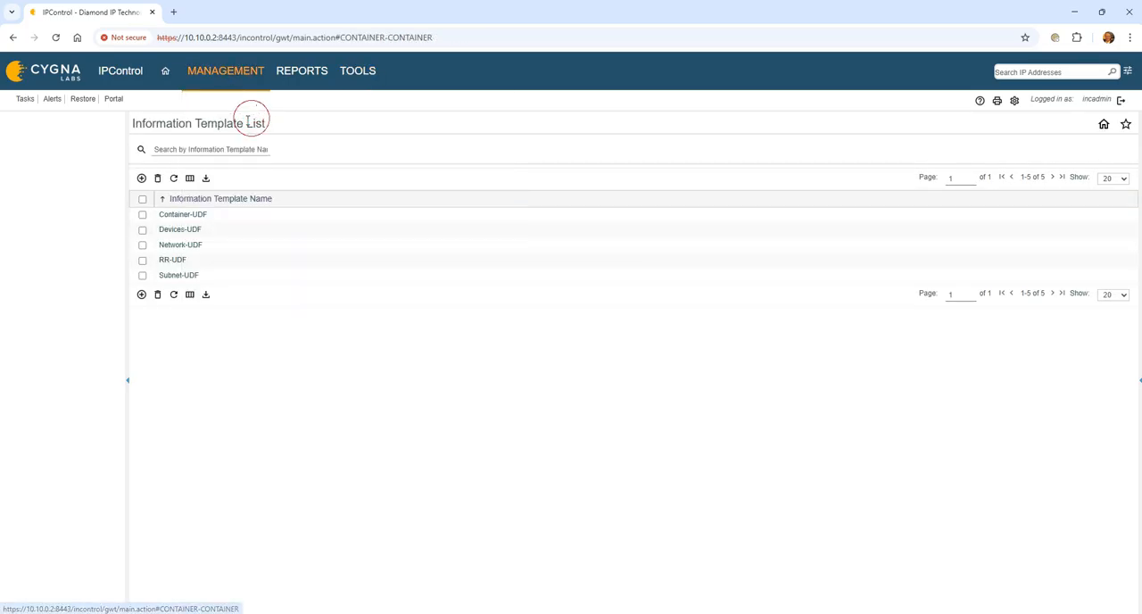
click(51, 203)
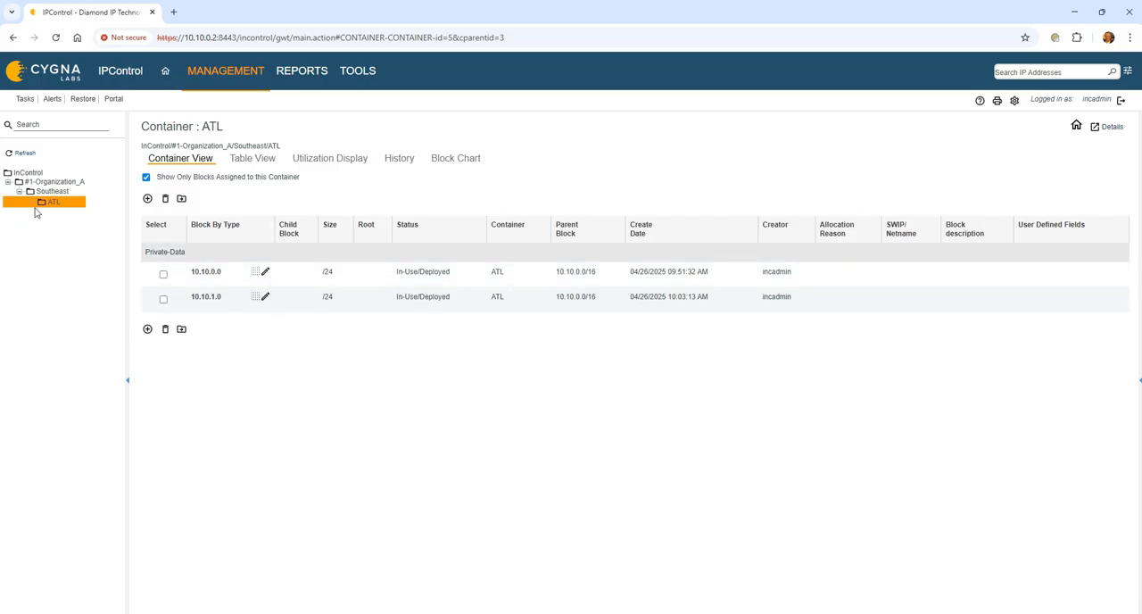
- In container maintenance, assign the Subnet-UDF information template to the Private-Data block type of the ATL container, and save
click(216, 82)
click(238, 189)
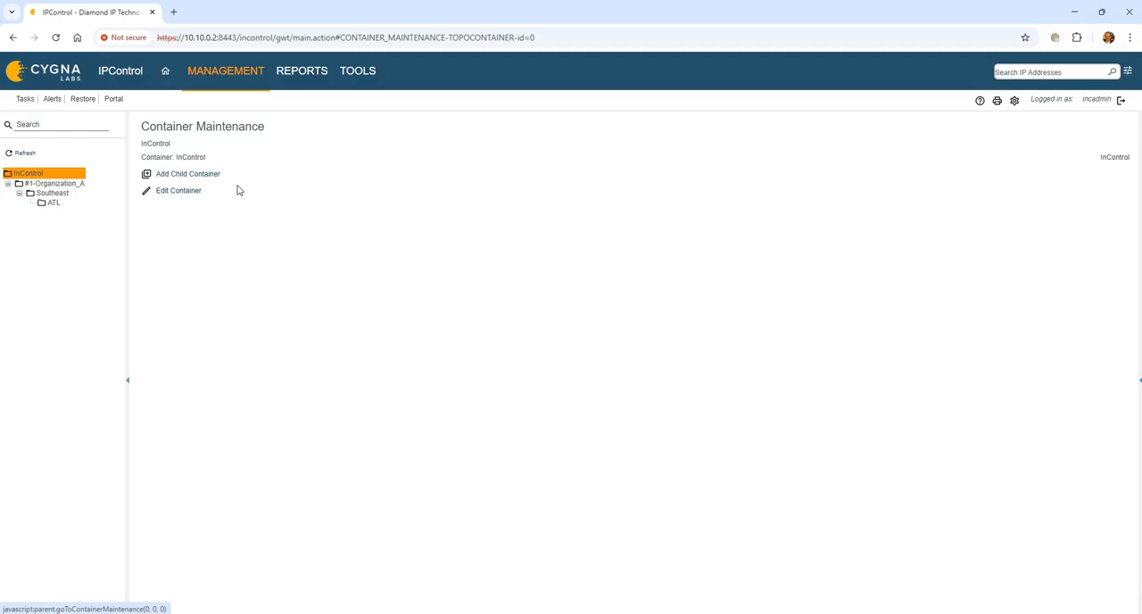
click(51, 204)
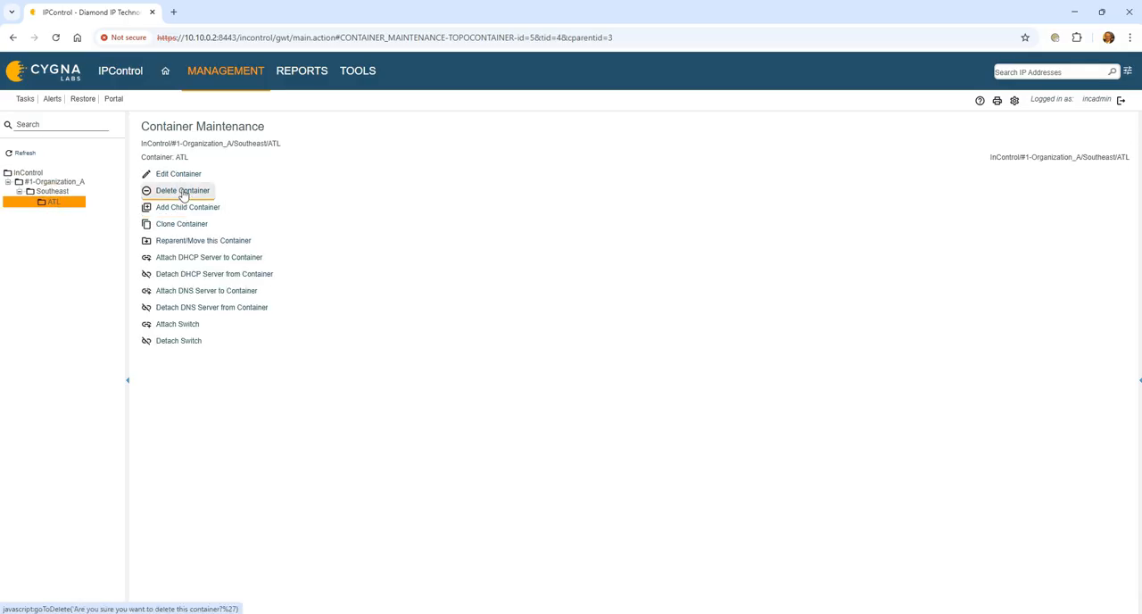
click(179, 173)
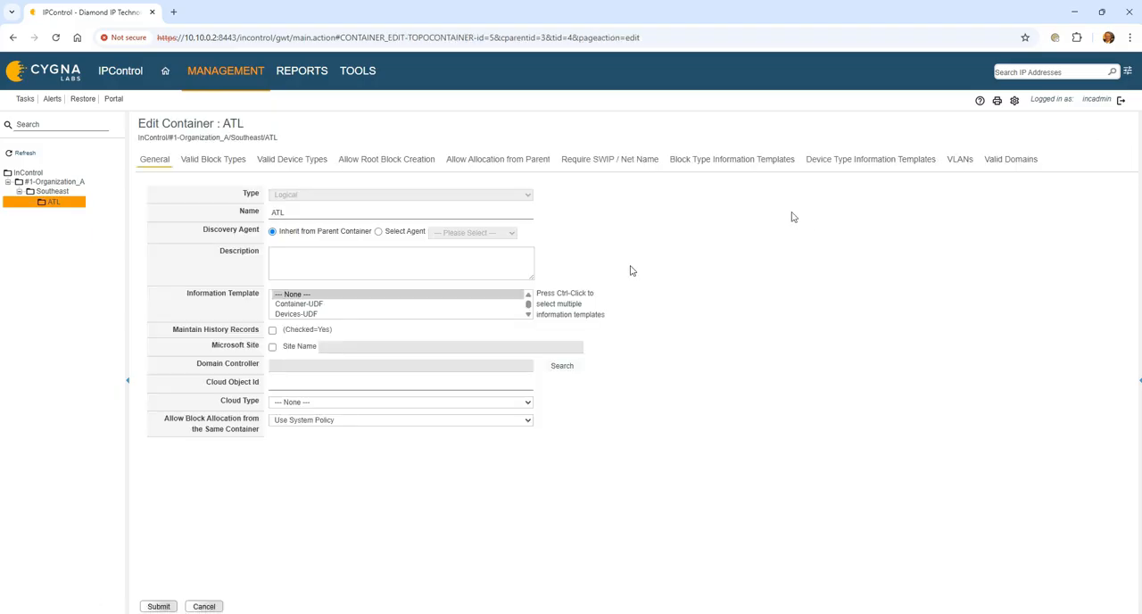
click(757, 165)
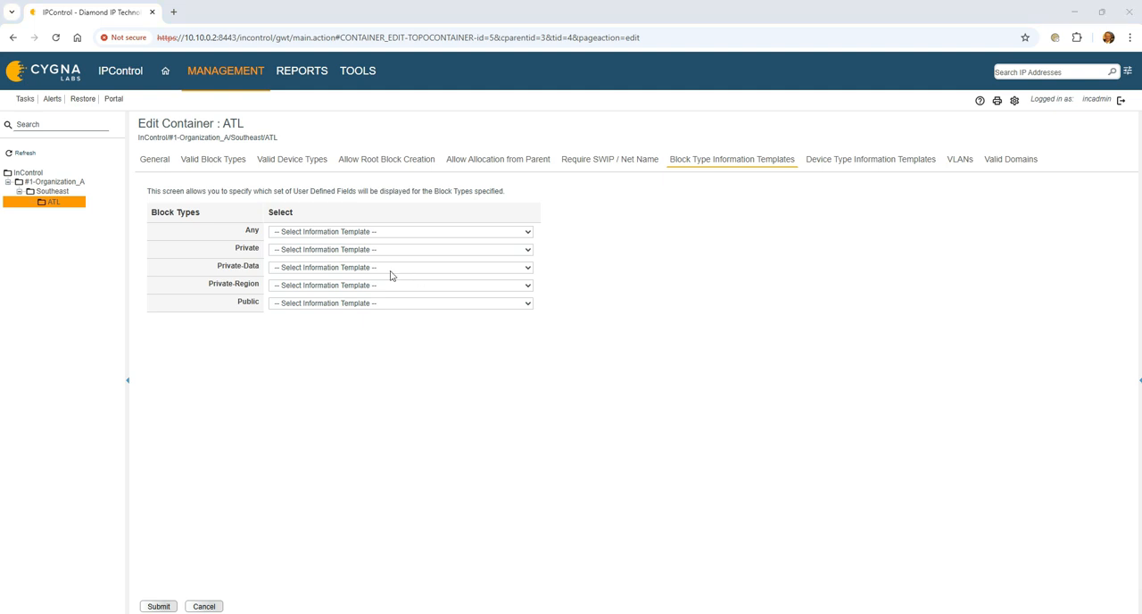
click(390, 268)
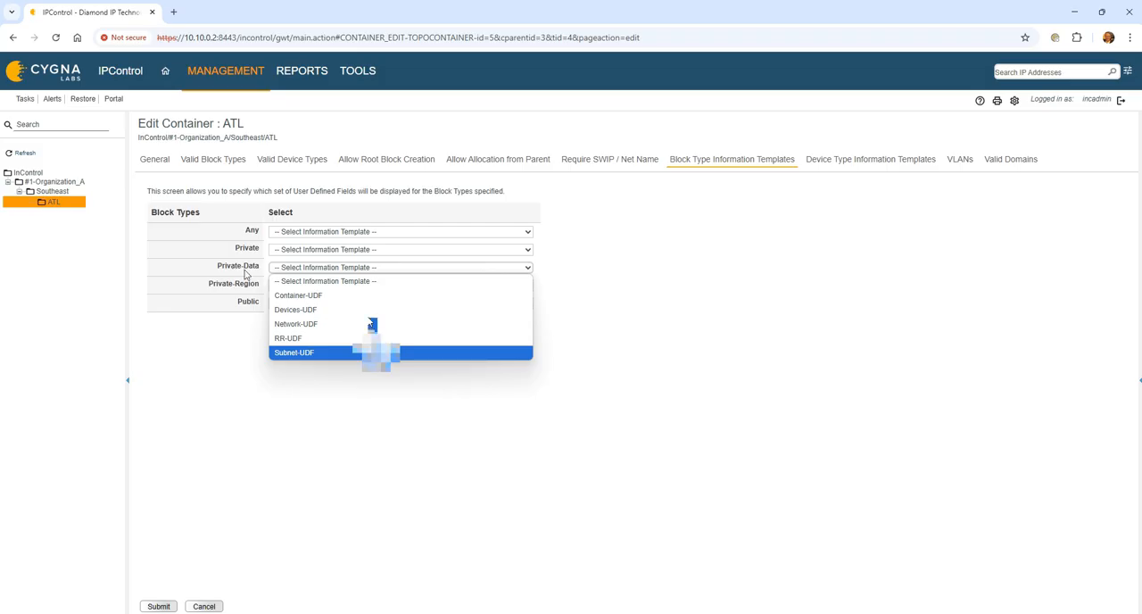
click(375, 352)
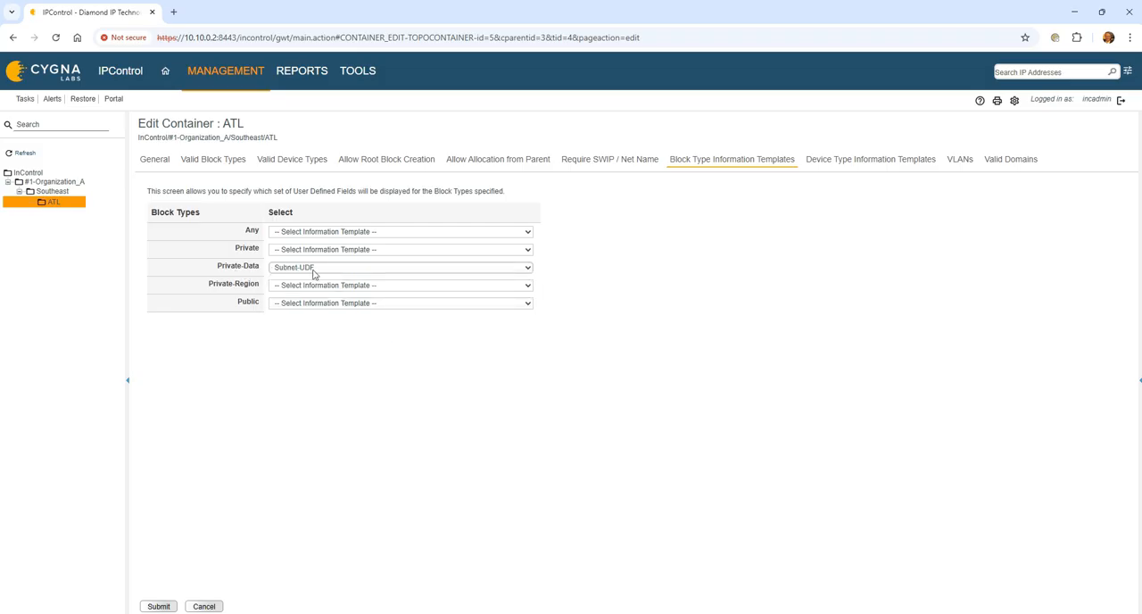
click(158, 606)
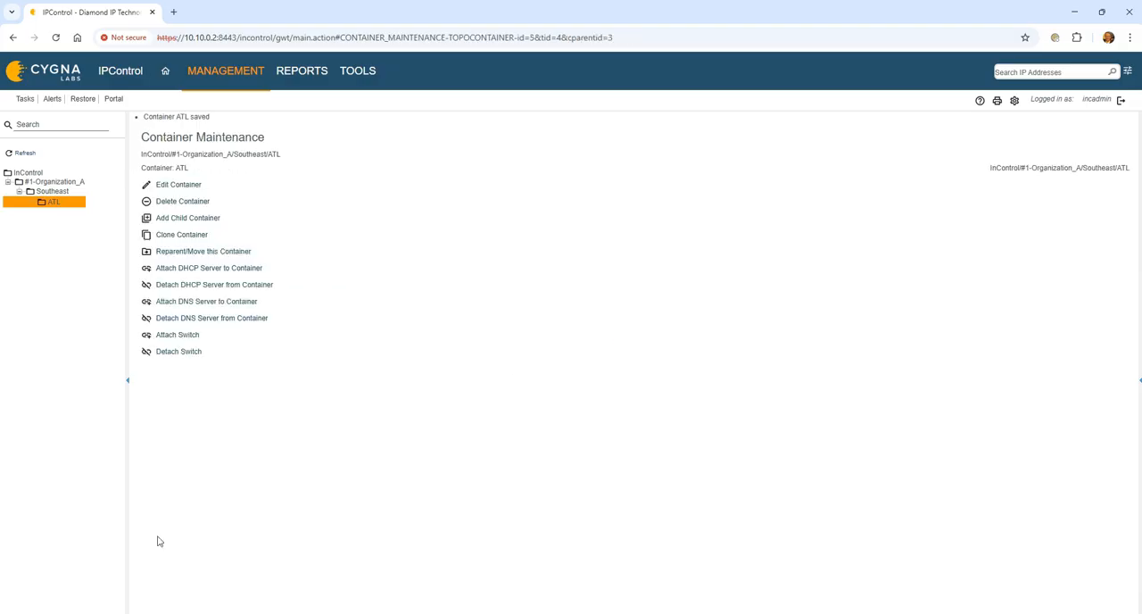
- Assign the Devices-UDF information template to every device type of the ATL container, from Access Point through Windows Server, and save
click(189, 186)
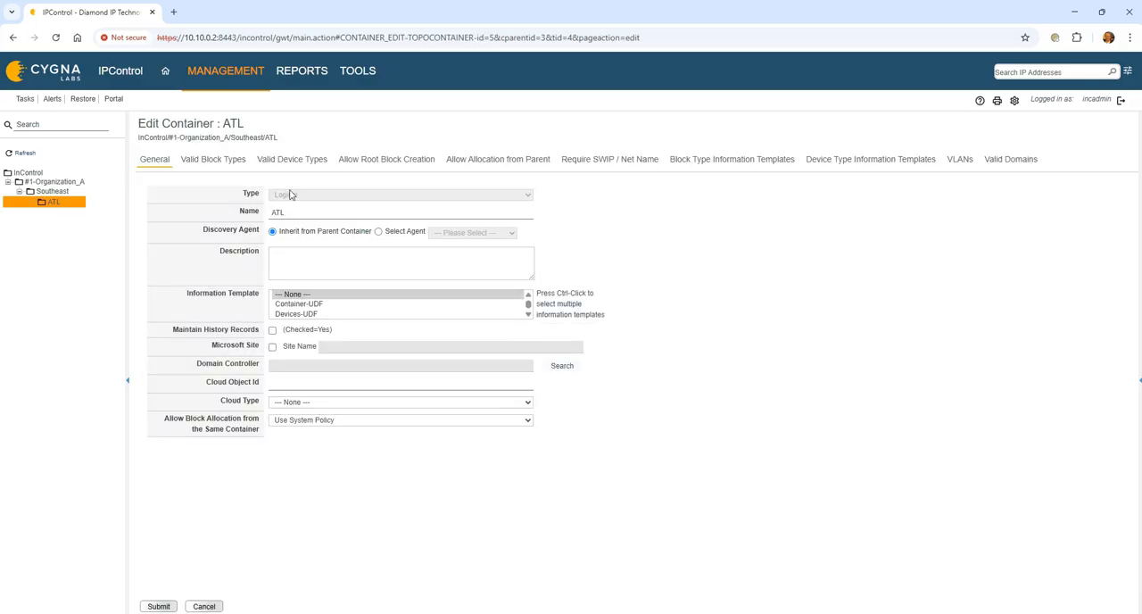
click(908, 163)
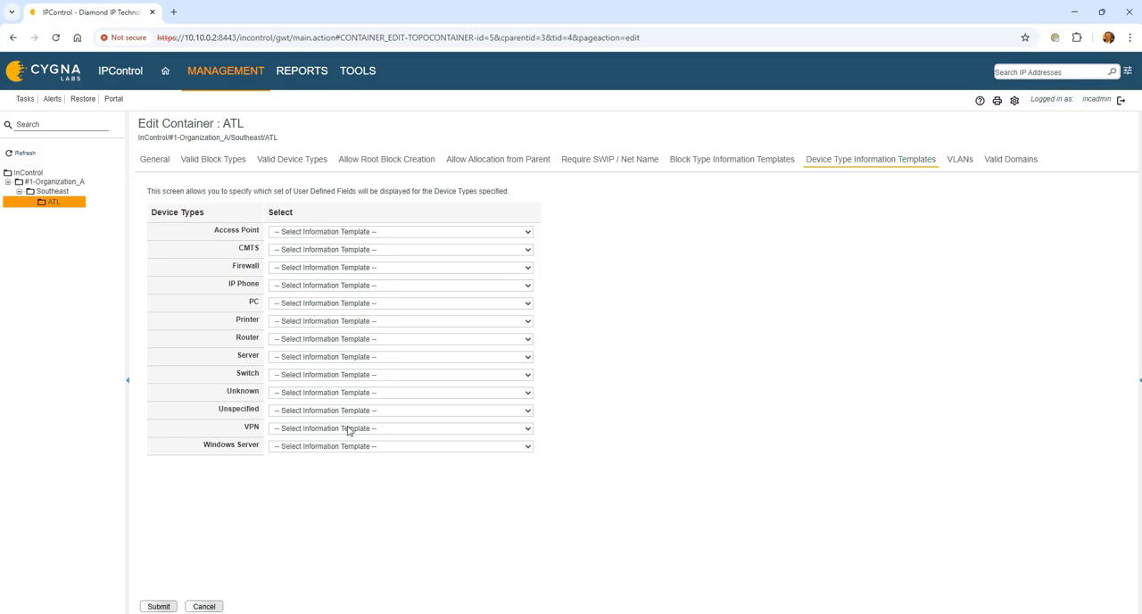
click(344, 232)
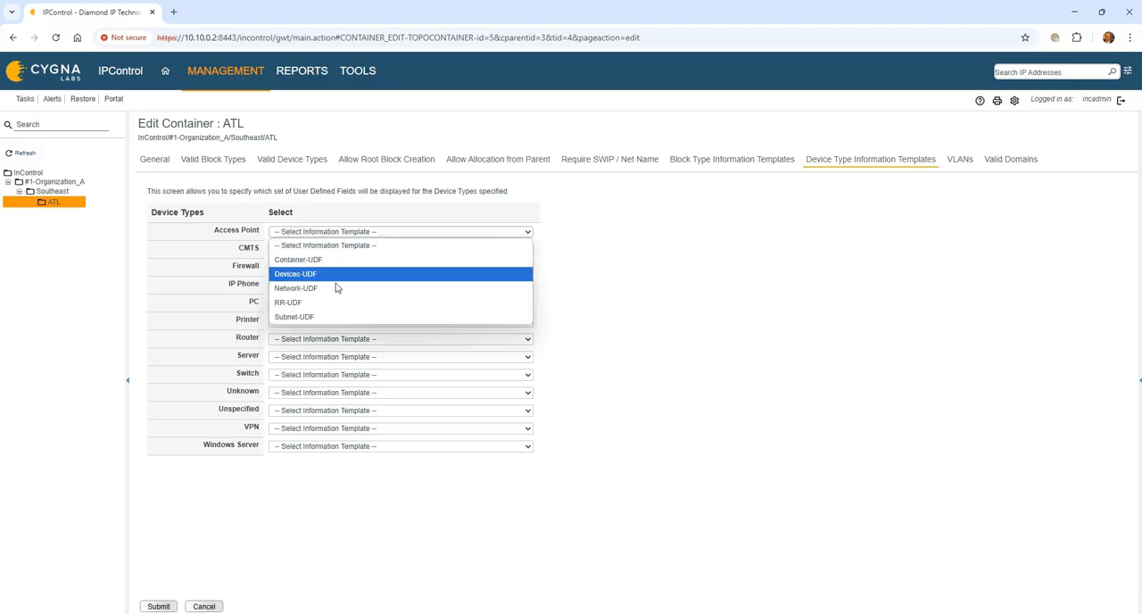
click(332, 273)
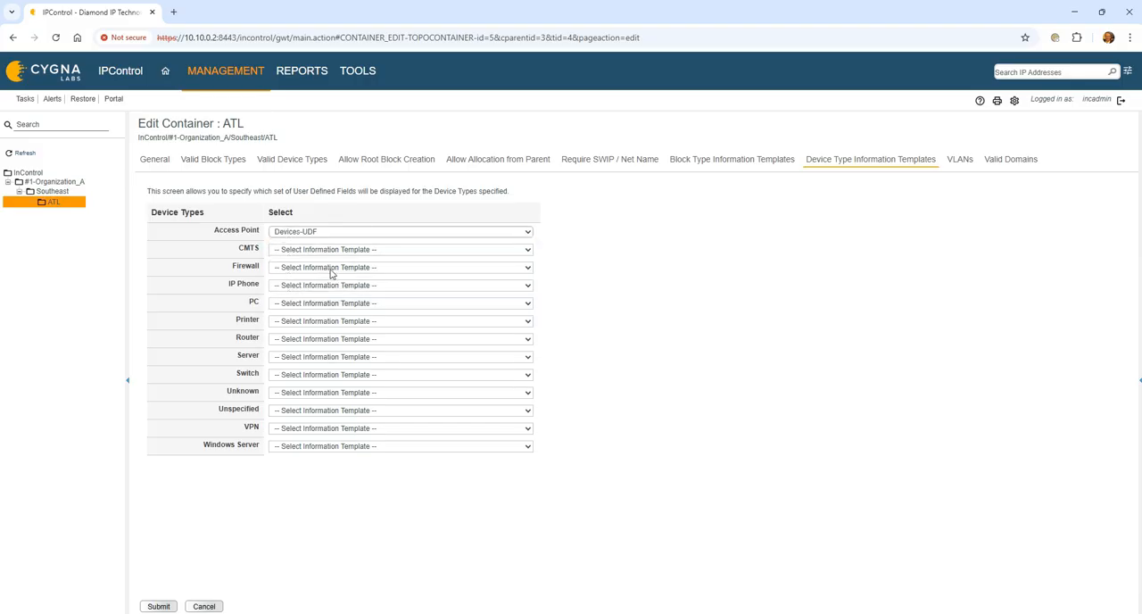
key(Tab)
key(d)
key(Tab)
key(d)
key(Tab)
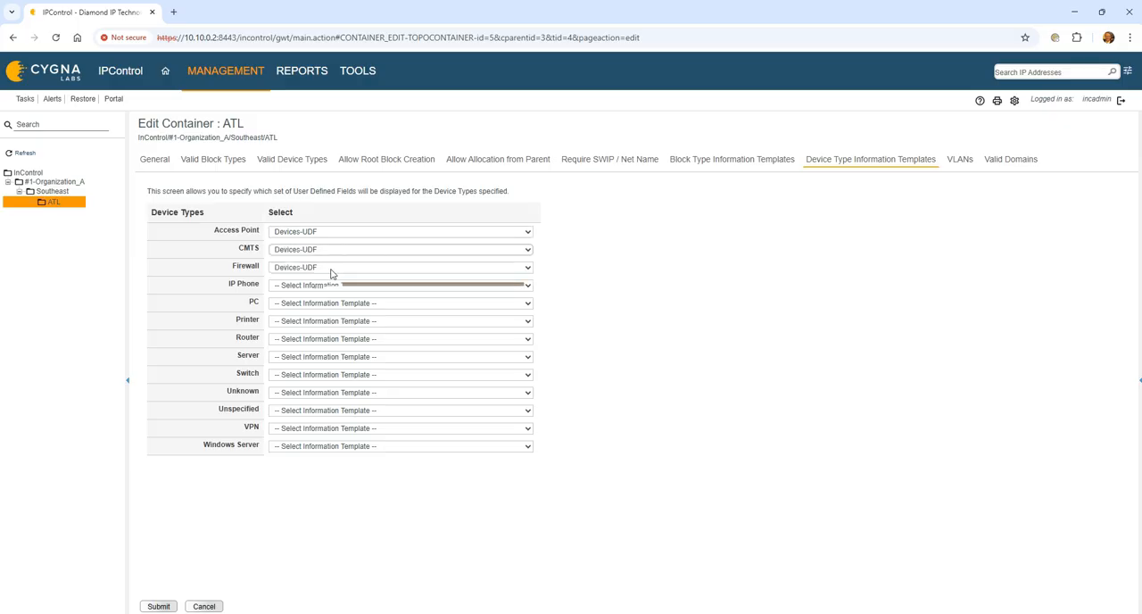
key(d)
key(Tab)
key(d)
key(Tab)
key(d)
key(Tab)
key(d)
key(Tab)
key(d)
key(Tab)
key(d)
key(Tab)
key(d)
key(Tab)
key(d)
key(Tab)
key(d)
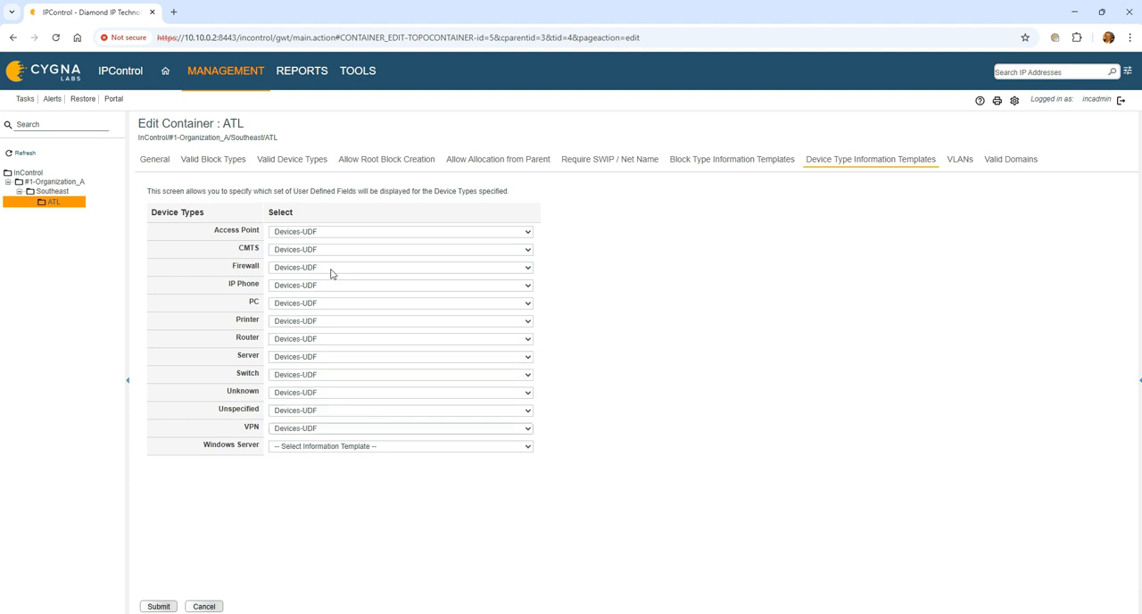
key(Tab)
key(d)
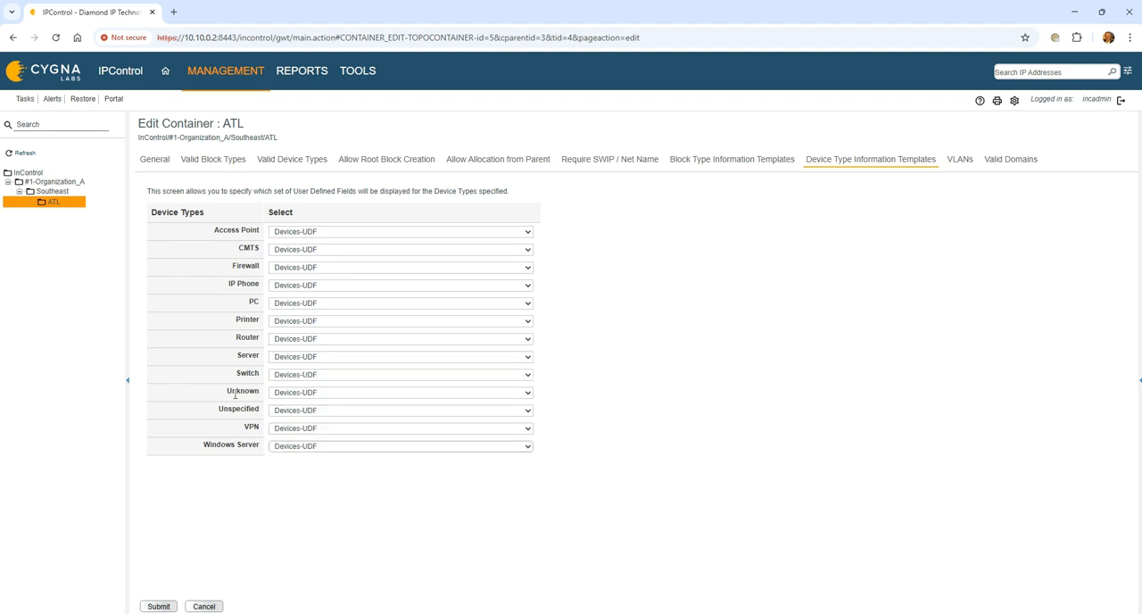
click(158, 606)
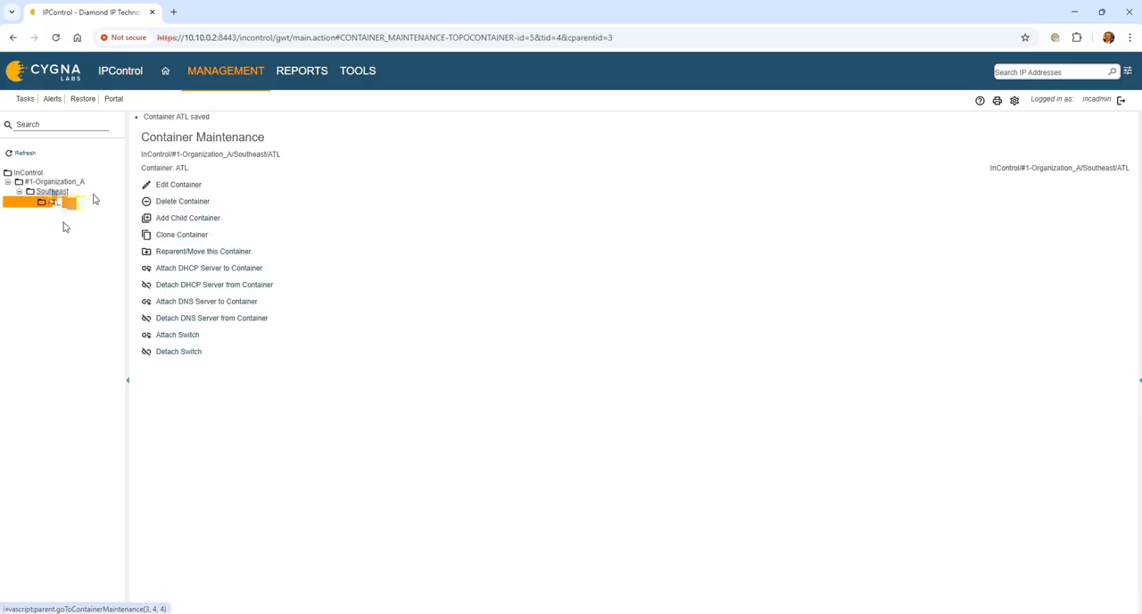
- Assign the Network-UDF information template to the Private-Region block type of the Southeast container, and save
click(52, 192)
click(763, 162)
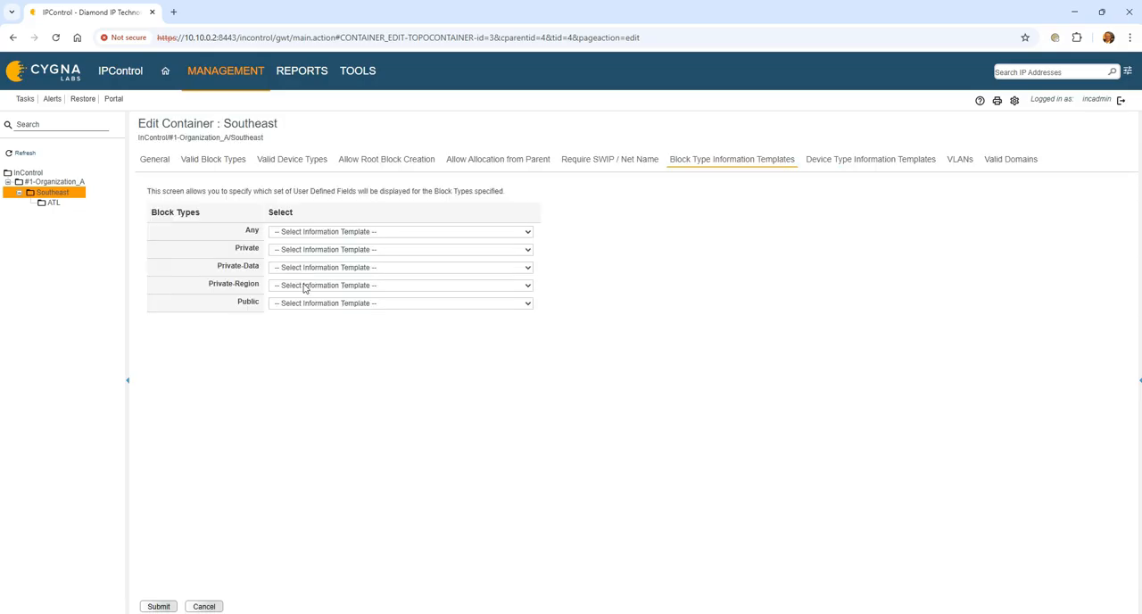
click(304, 286)
click(352, 340)
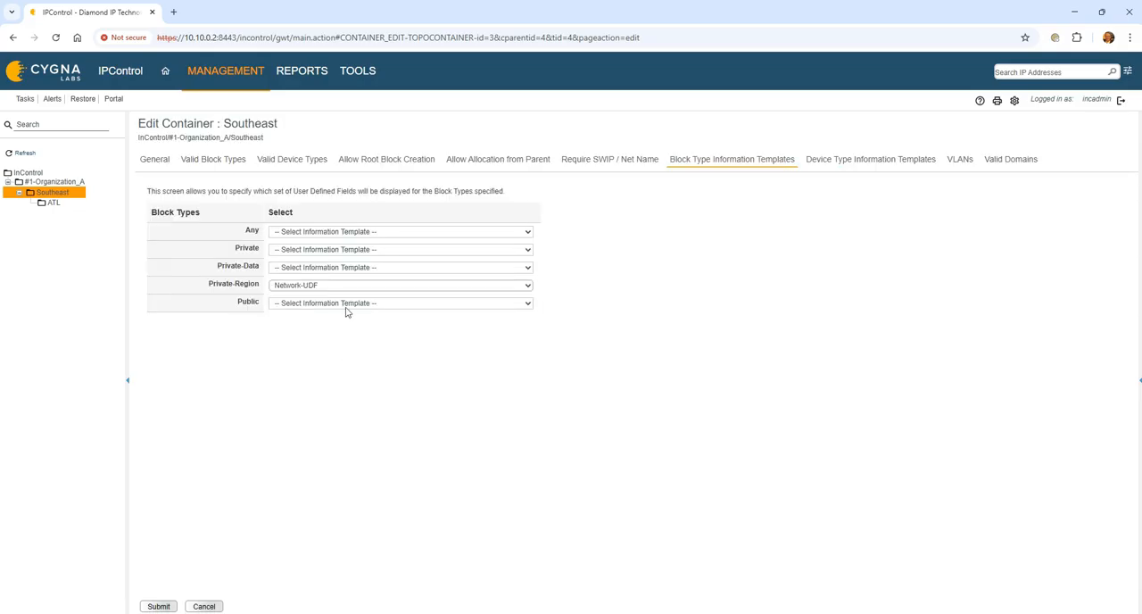
click(158, 606)
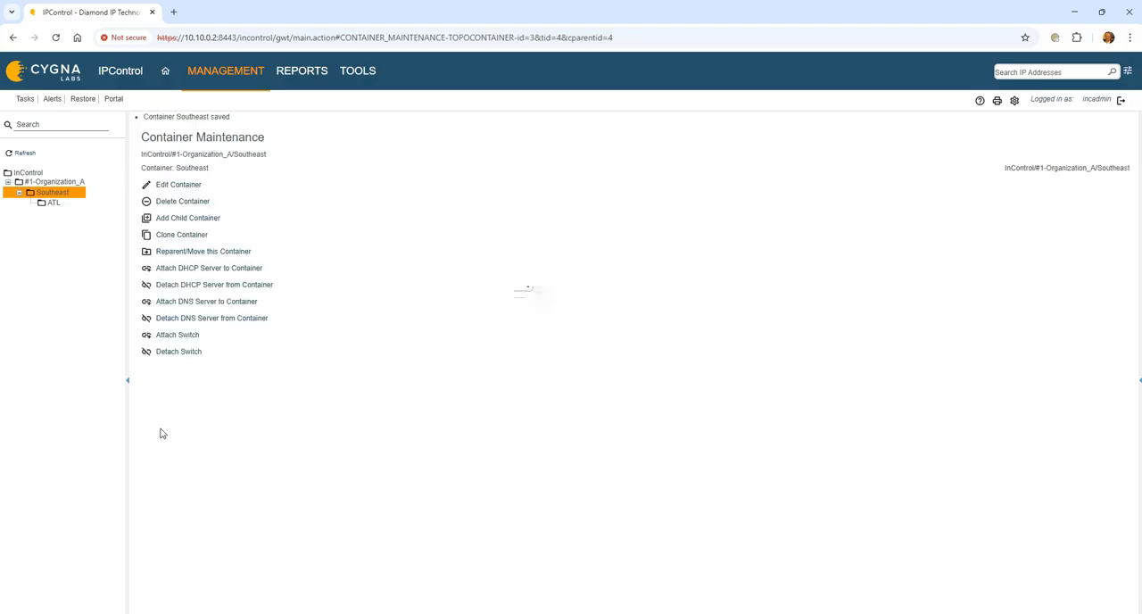
- Set the ATL container's general information template to Container-UDF, leave its user-defined fields blank, and save
click(227, 72)
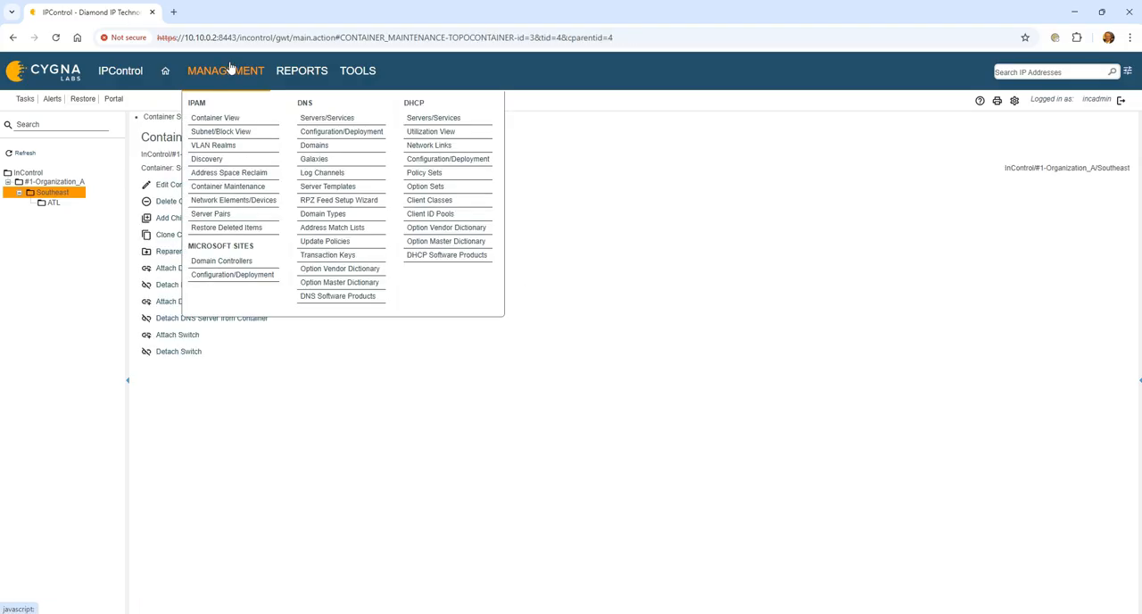
click(51, 205)
click(160, 175)
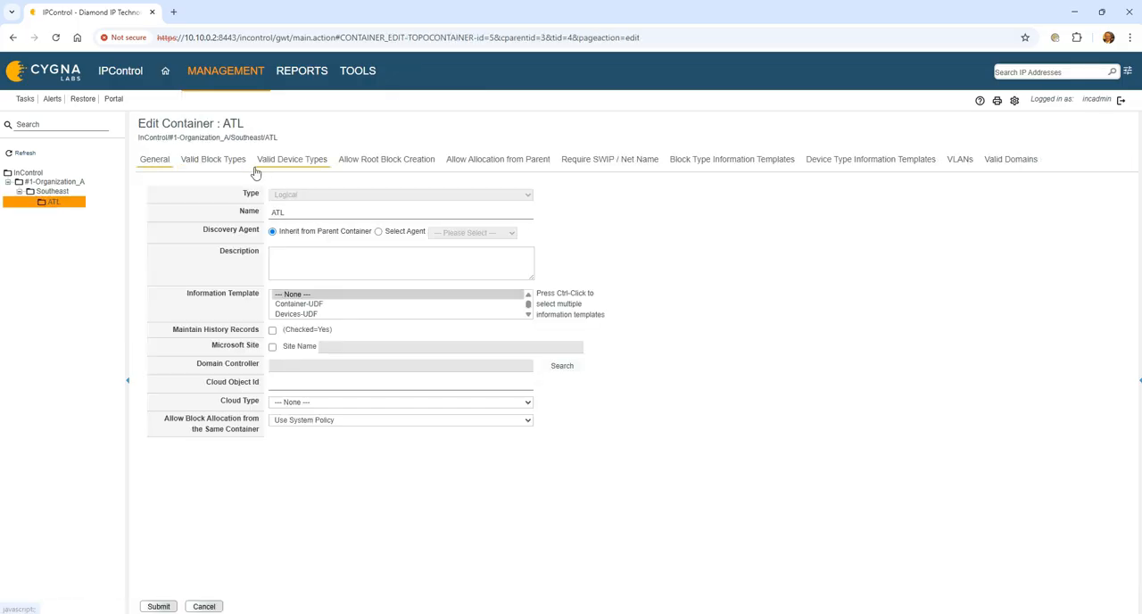
click(310, 304)
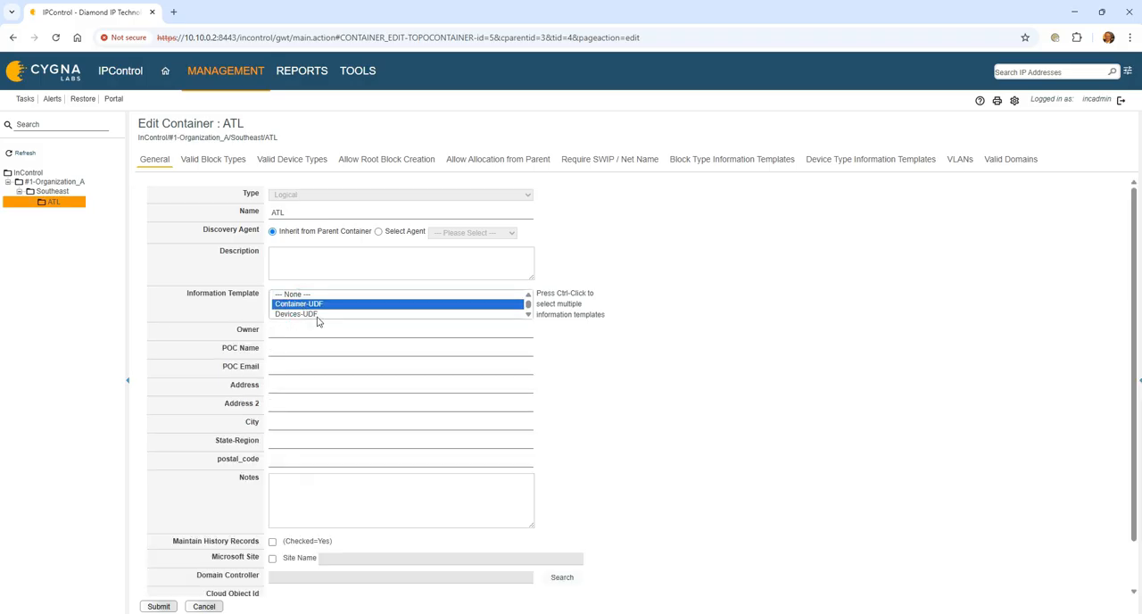
click(279, 333)
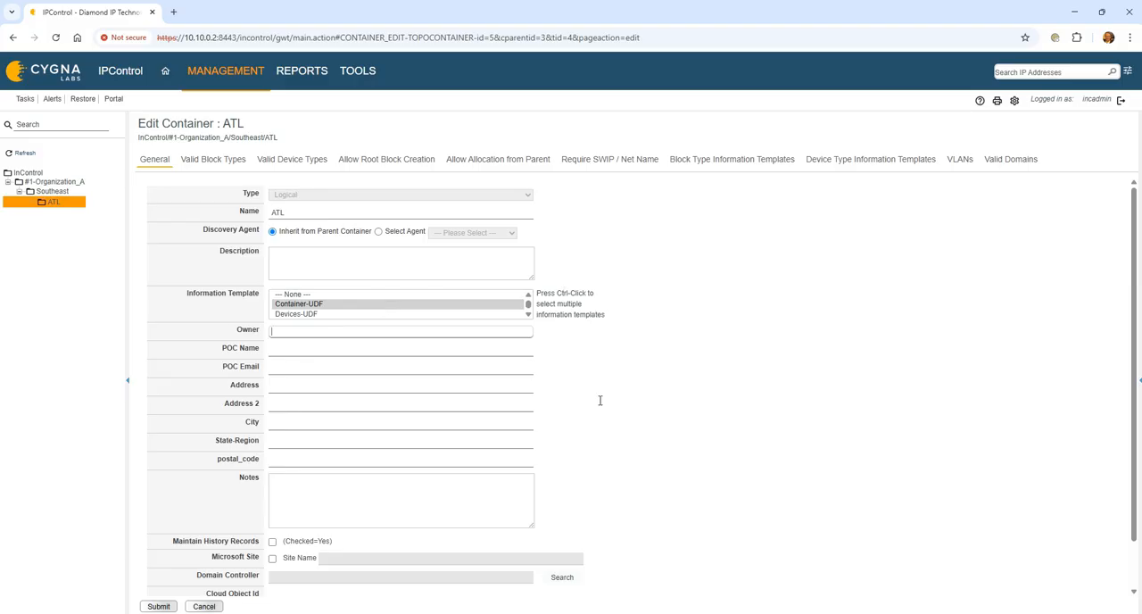
scroll(676, 406, down, 1)
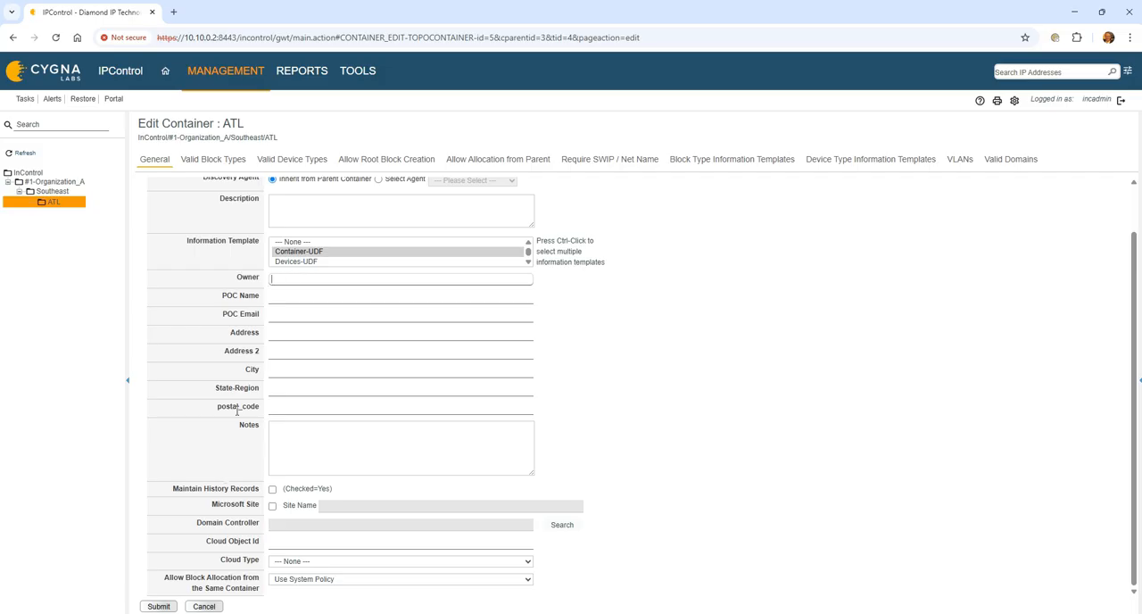
click(158, 606)
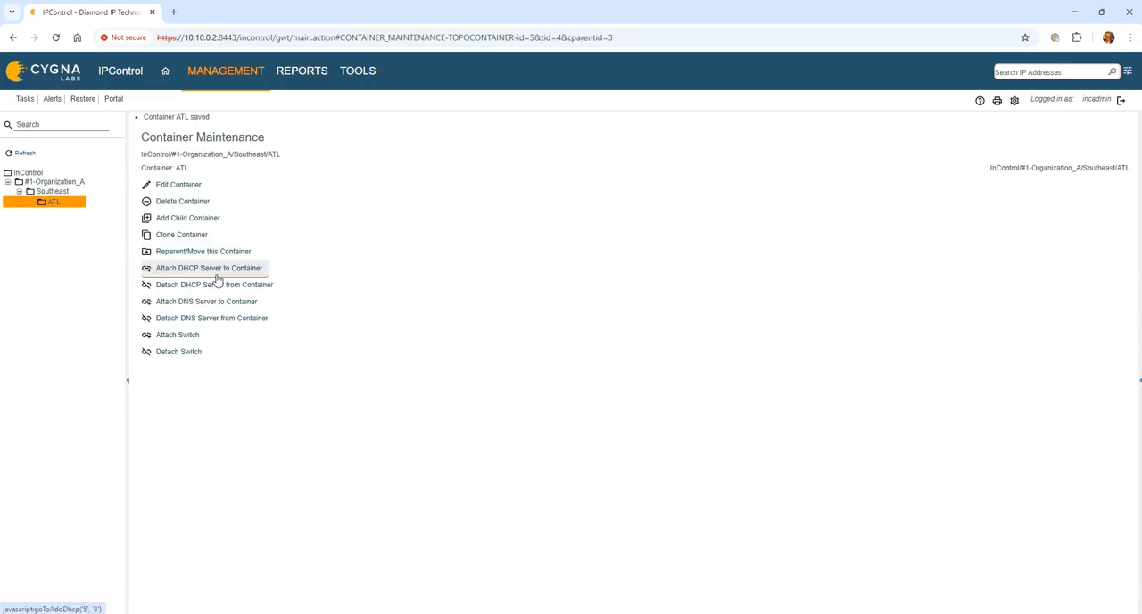
click(55, 204)
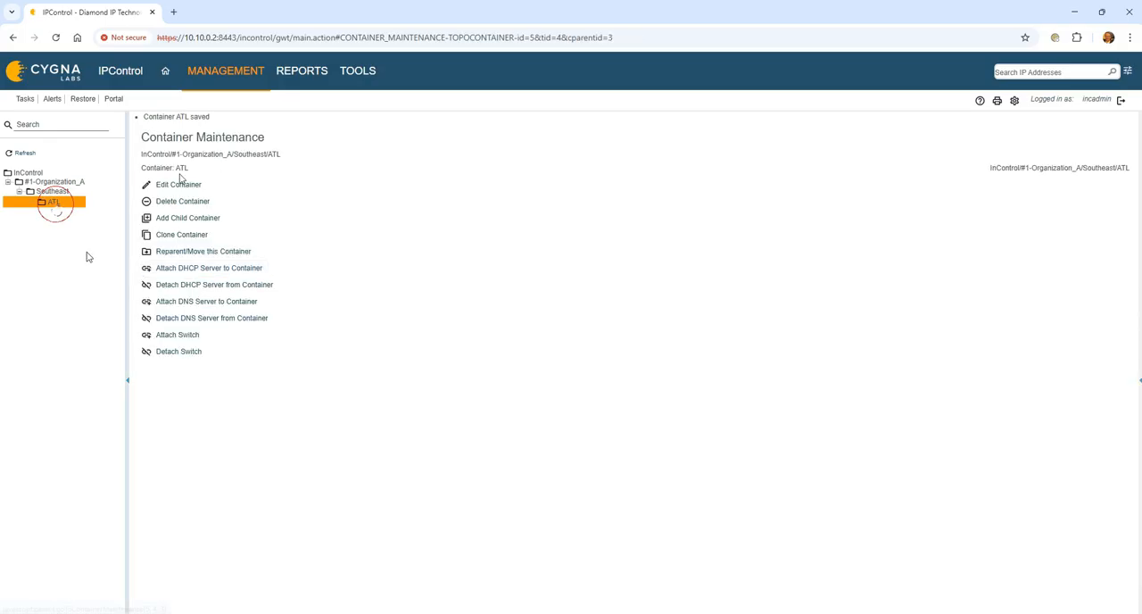
- Review the Southeast container's block type information templates and general settings, and return to the InControl container view
click(62, 194)
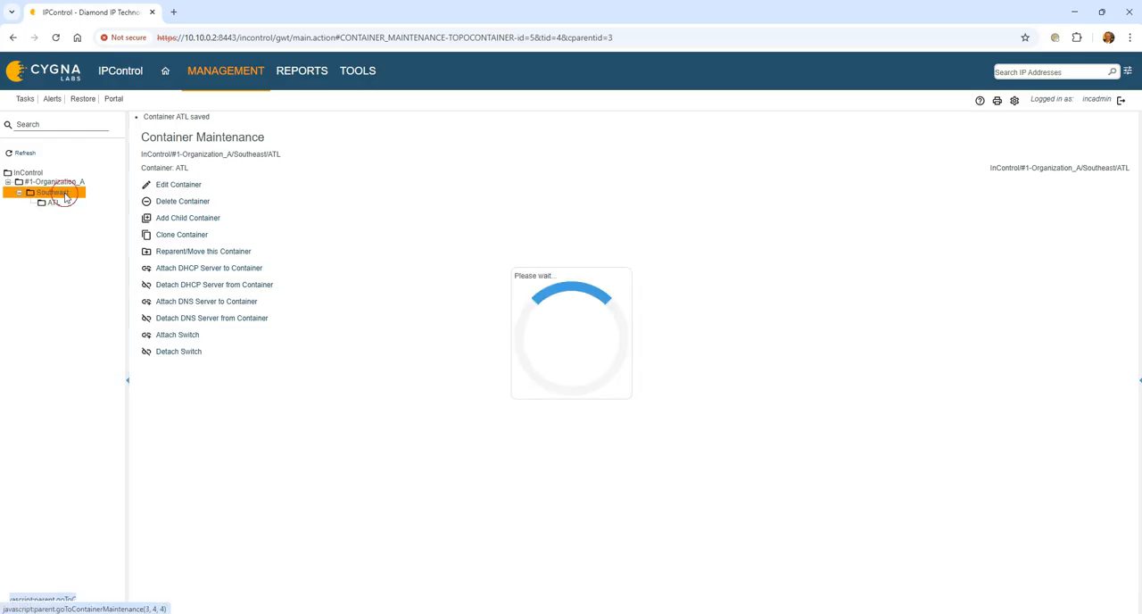
click(732, 161)
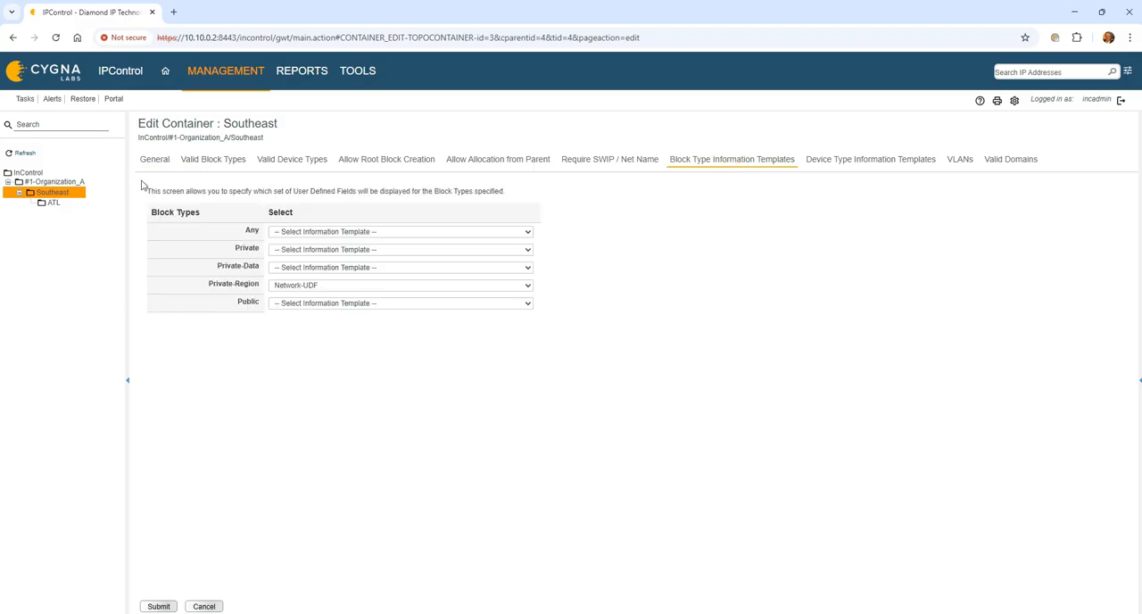
click(172, 166)
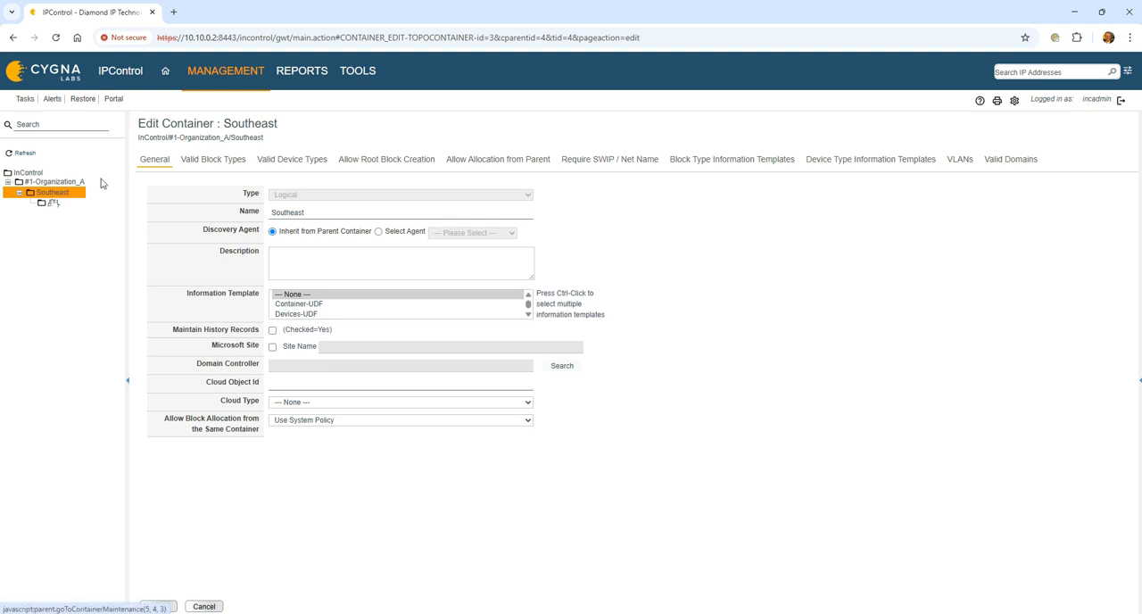
click(54, 206)
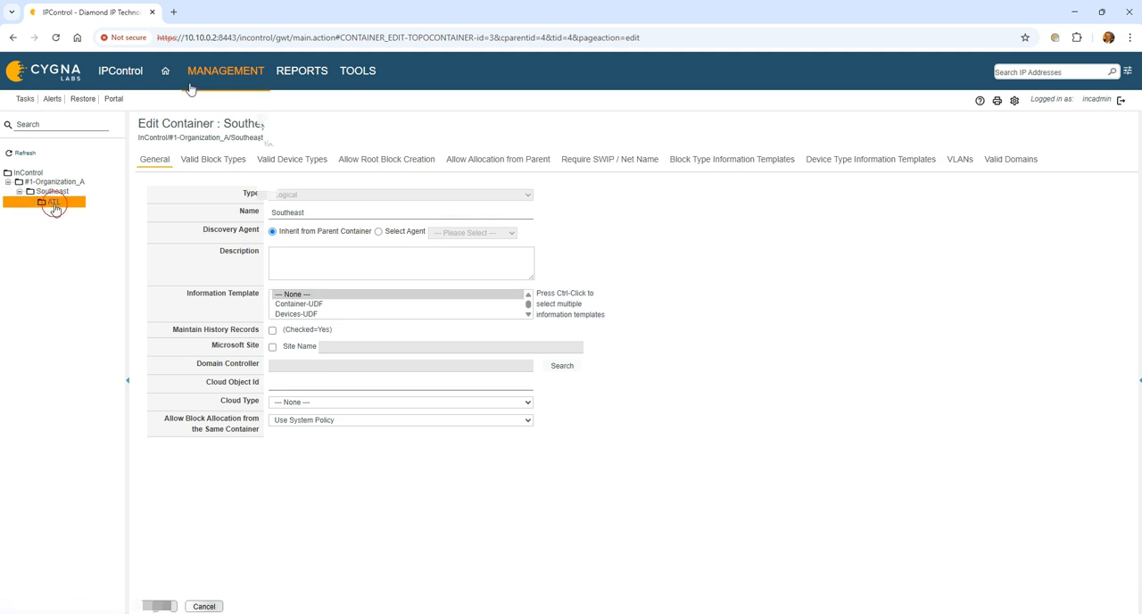
mouse_move(190, 89)
click(228, 119)
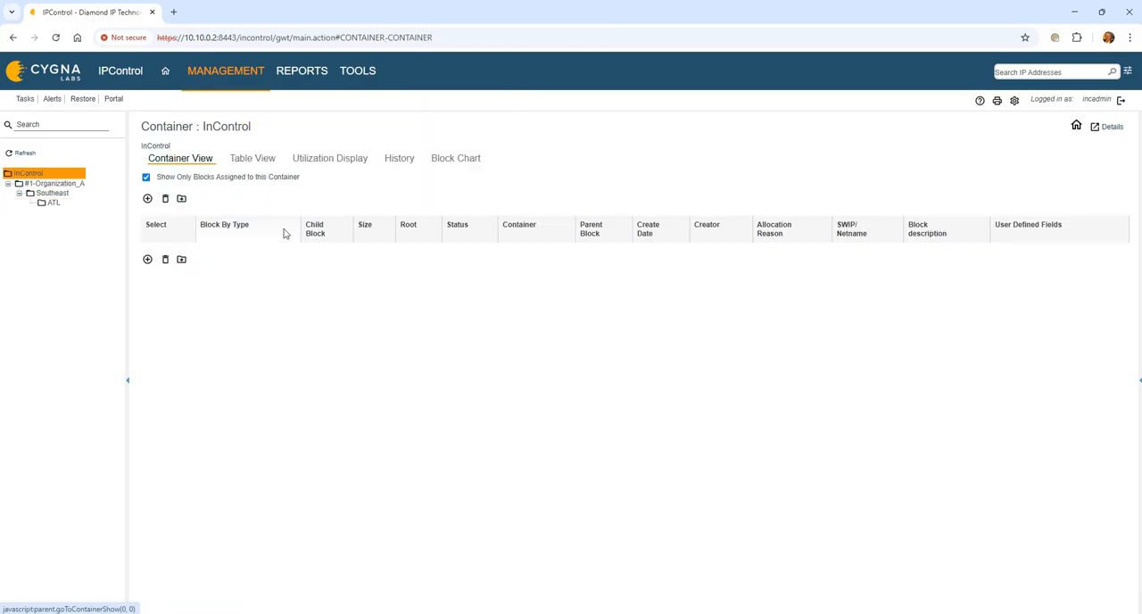
- Set up an advanced search for Subnets/Blocks by User Defined Fields, with the VLAN field containing v101
click(1128, 70)
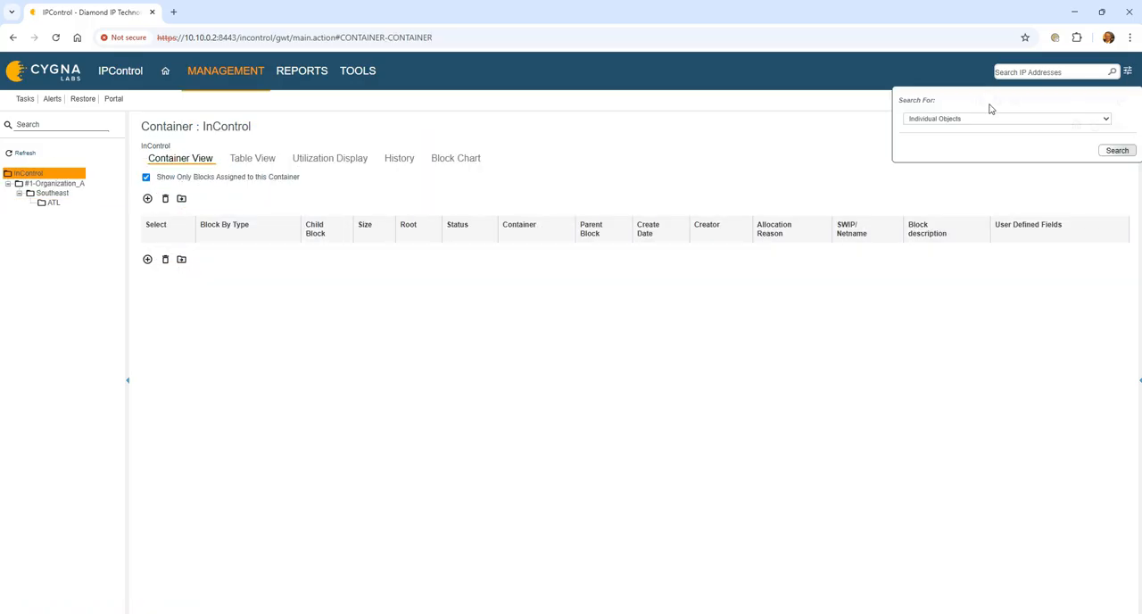
click(979, 117)
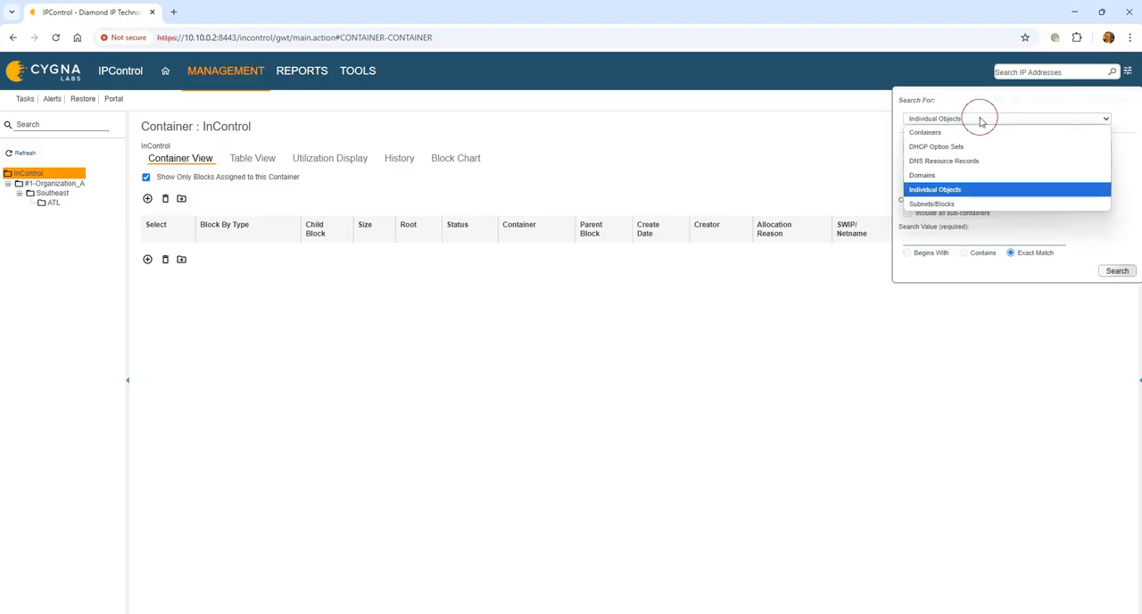
click(937, 201)
click(930, 149)
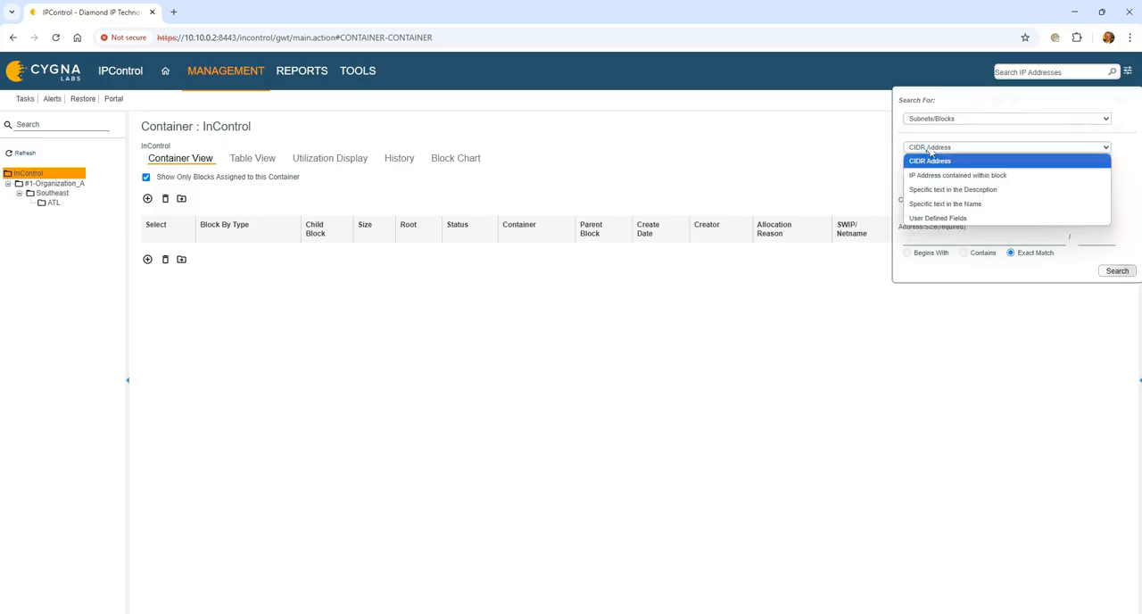
click(963, 220)
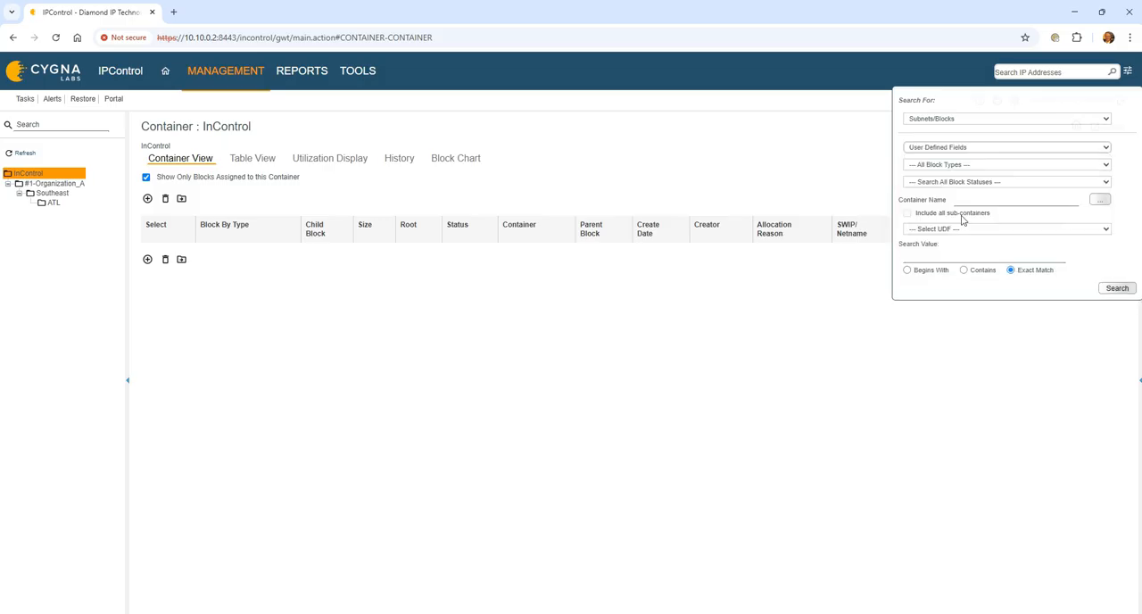
click(982, 229)
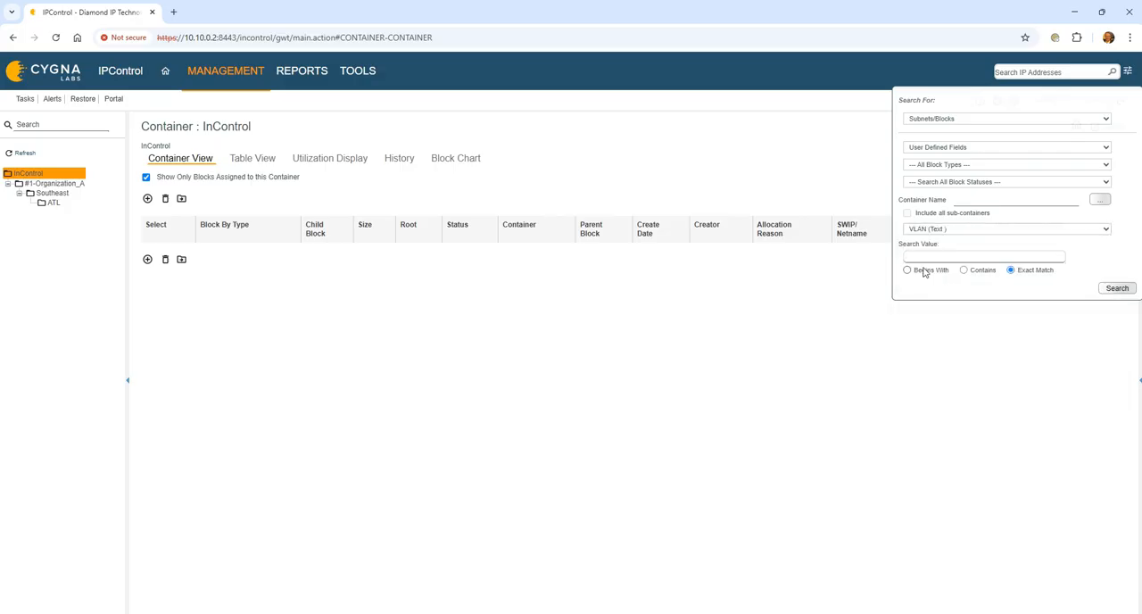
text(v101)
click(964, 270)
click(948, 230)
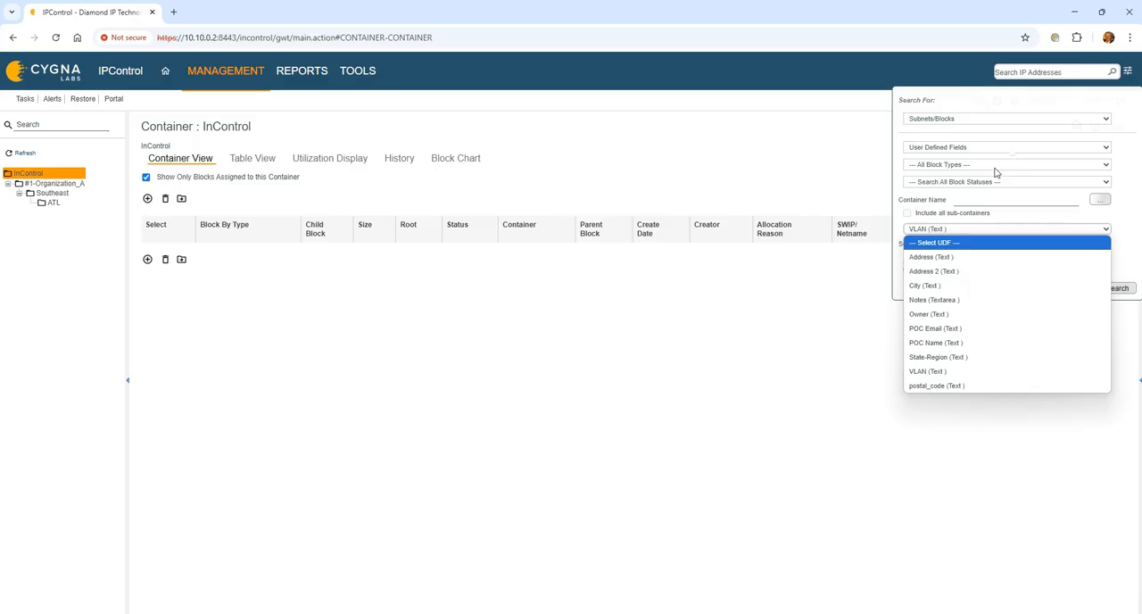
click(980, 229)
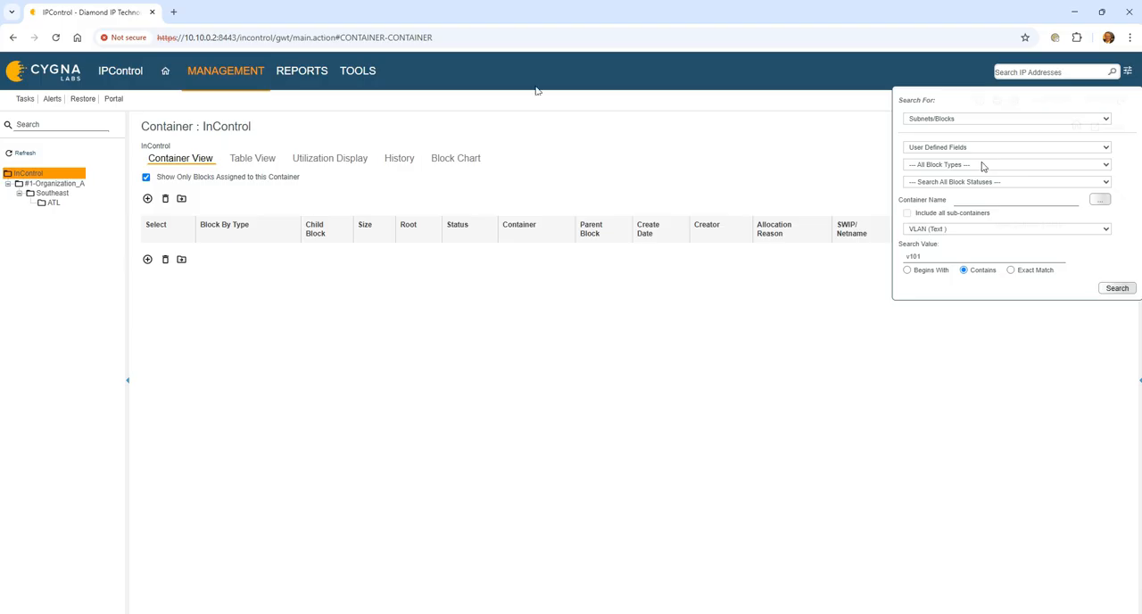
- Start a new IPv4 address pool allocation template and add an allocation for individual IP objects of type Static with starting offset 1
click(357, 72)
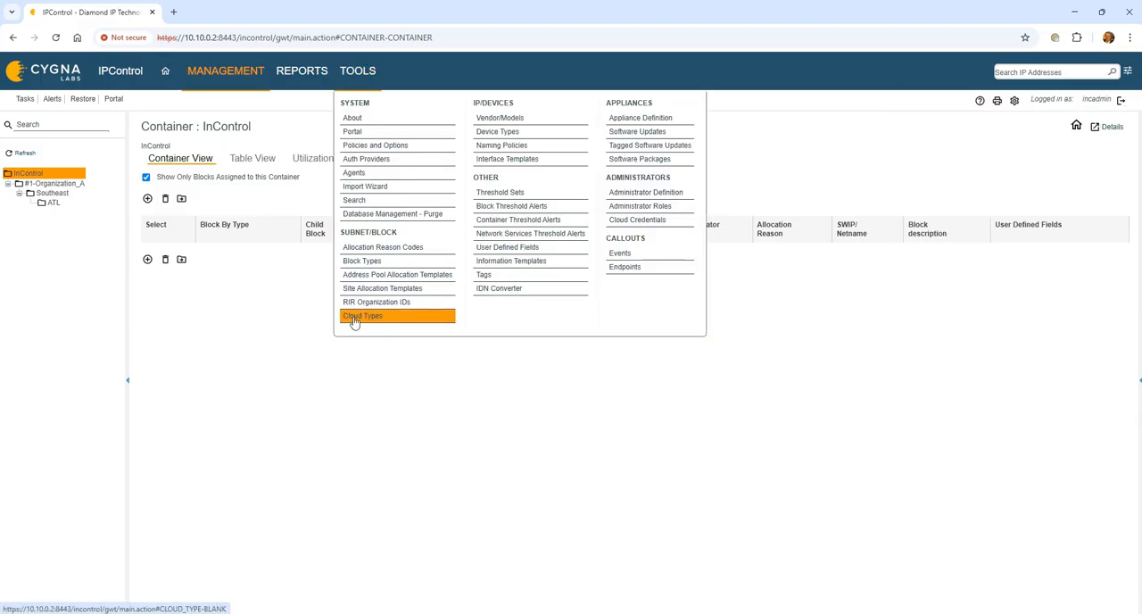
click(408, 276)
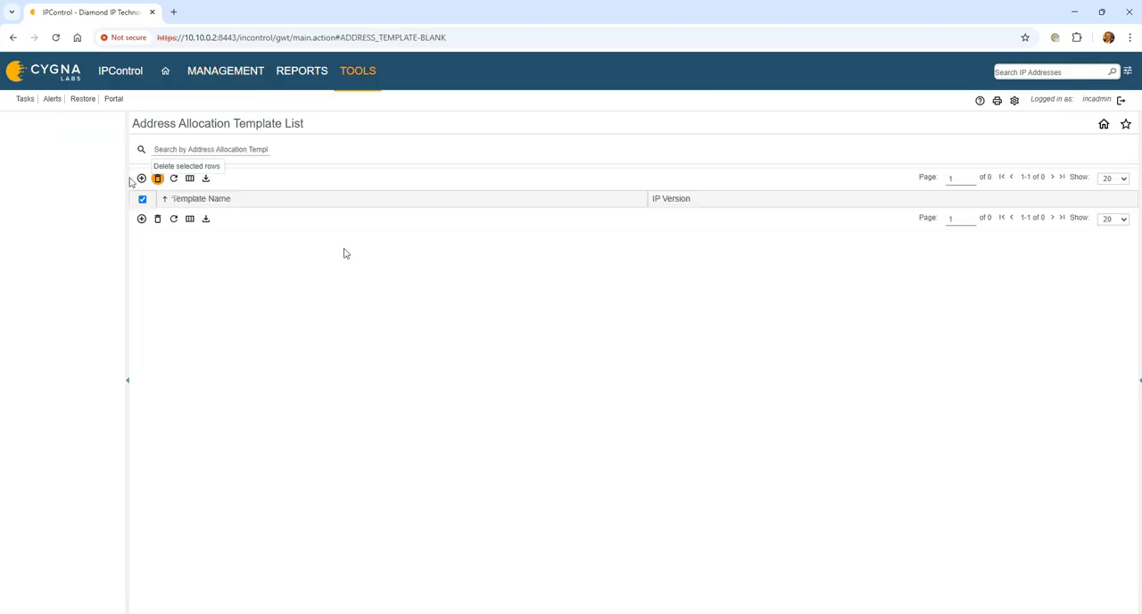
click(140, 178)
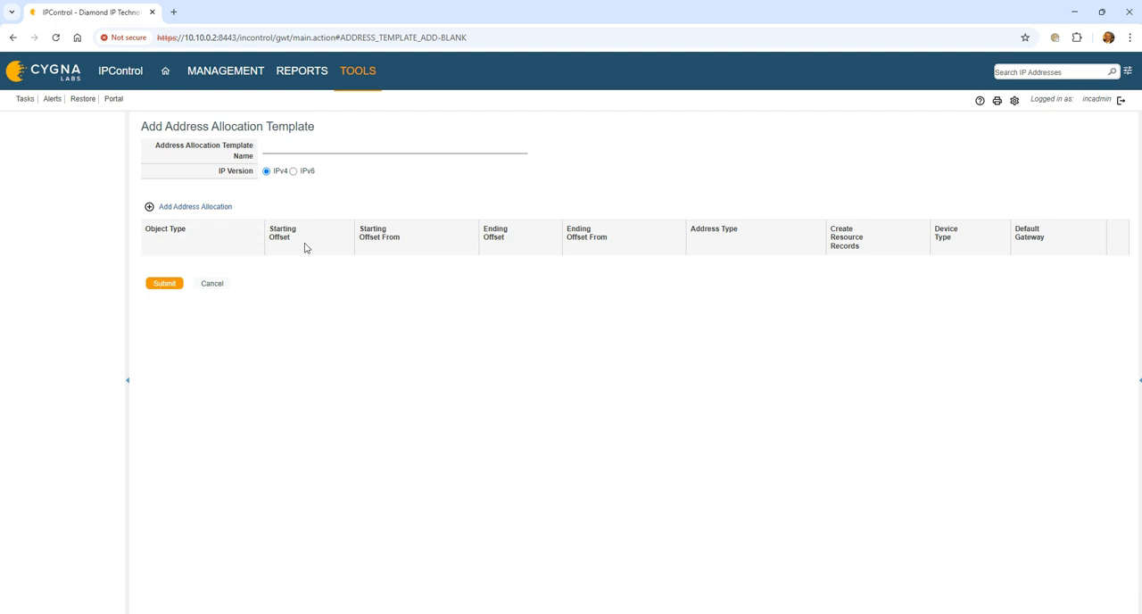
click(196, 205)
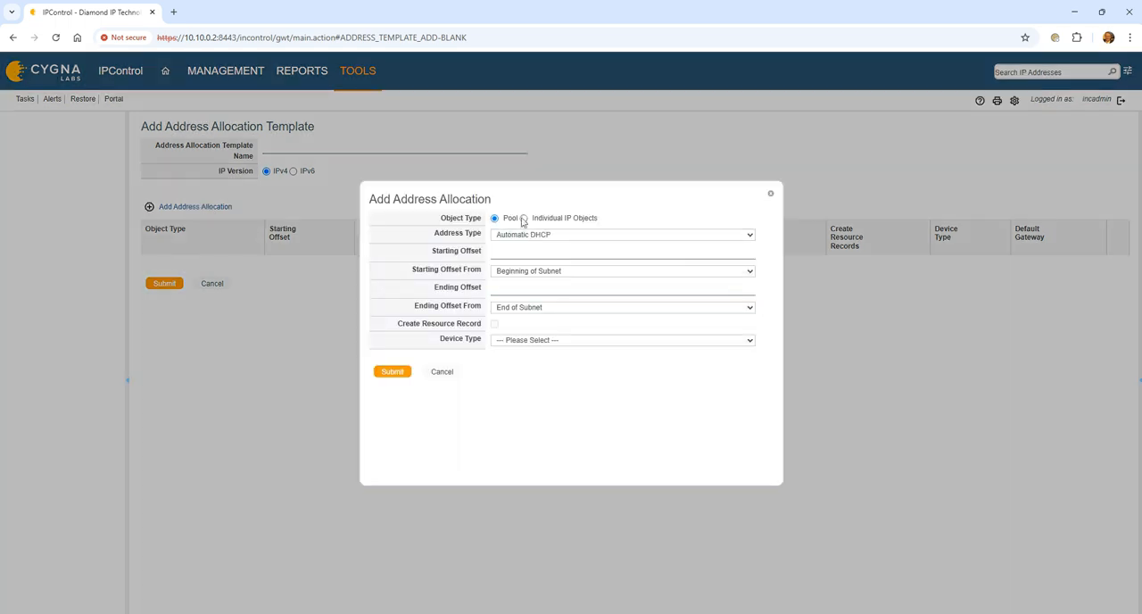
click(524, 217)
click(547, 235)
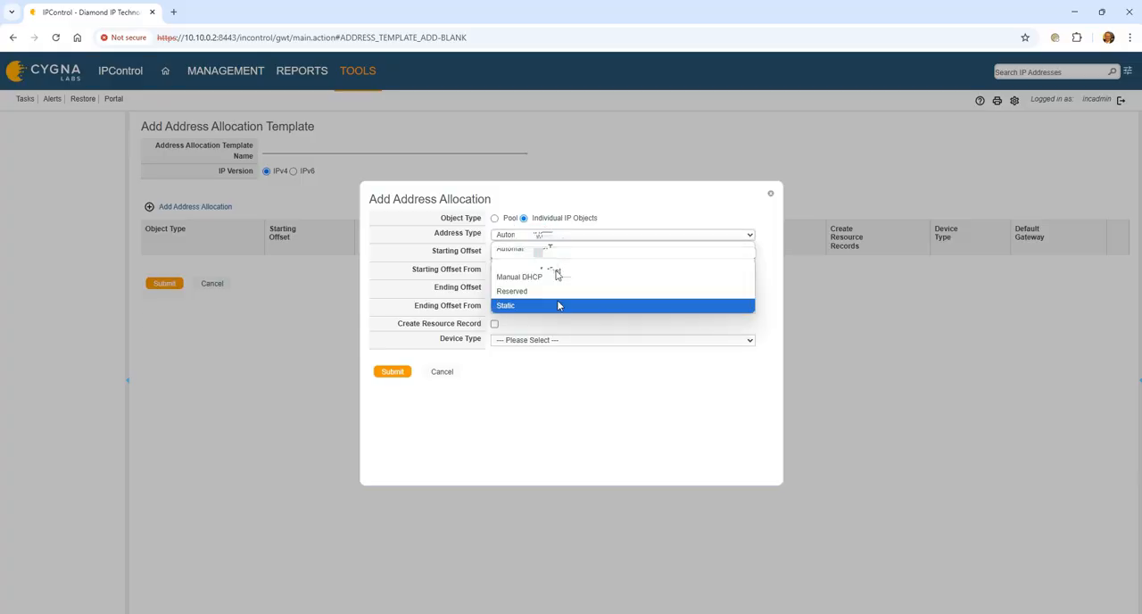
click(559, 305)
click(551, 251)
text(2)
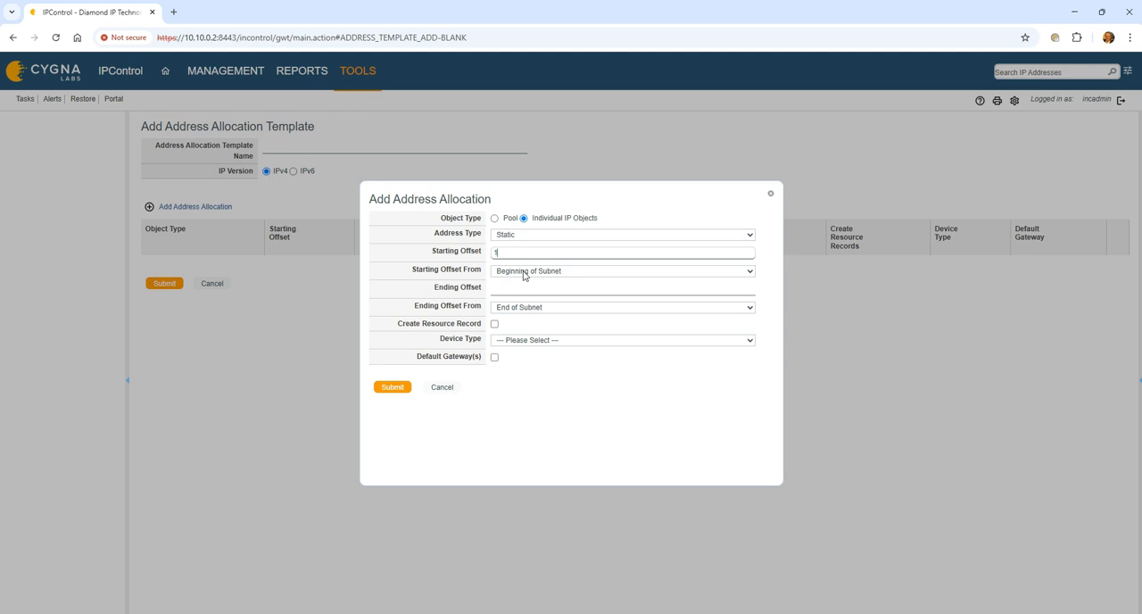
- Set the static allocation's ending offset to 25
click(505, 290)
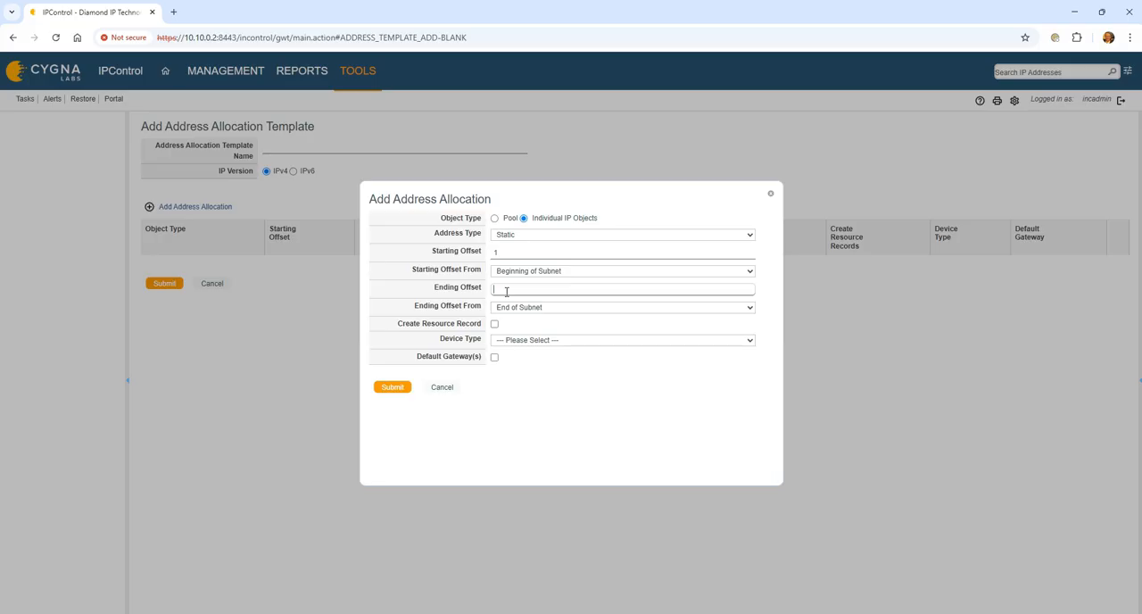
text(50)
double_click(505, 290)
text(25)
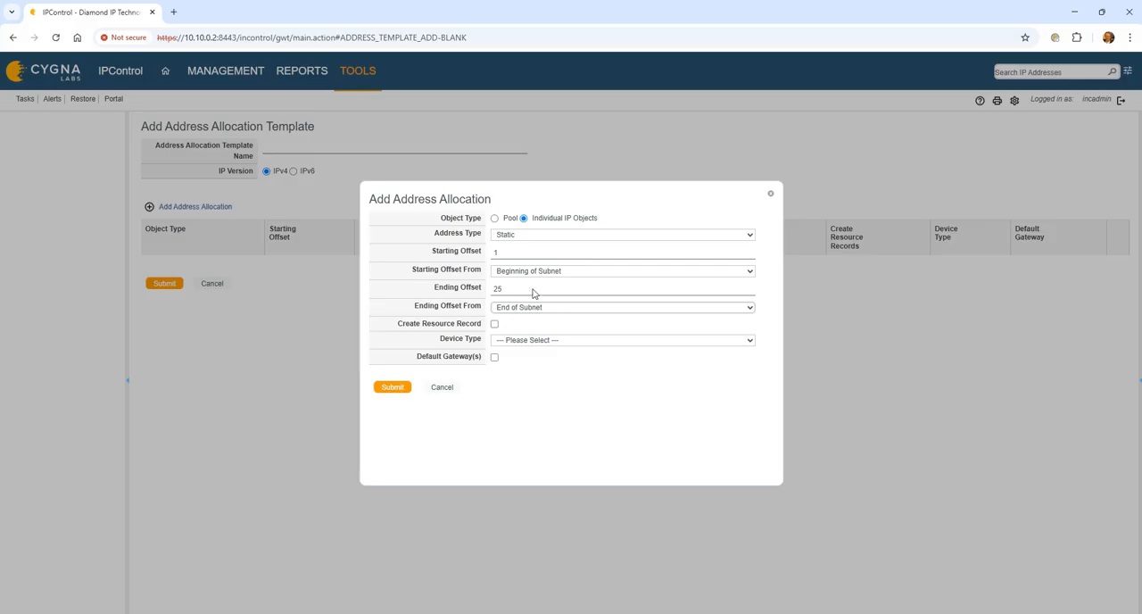
click(514, 252)
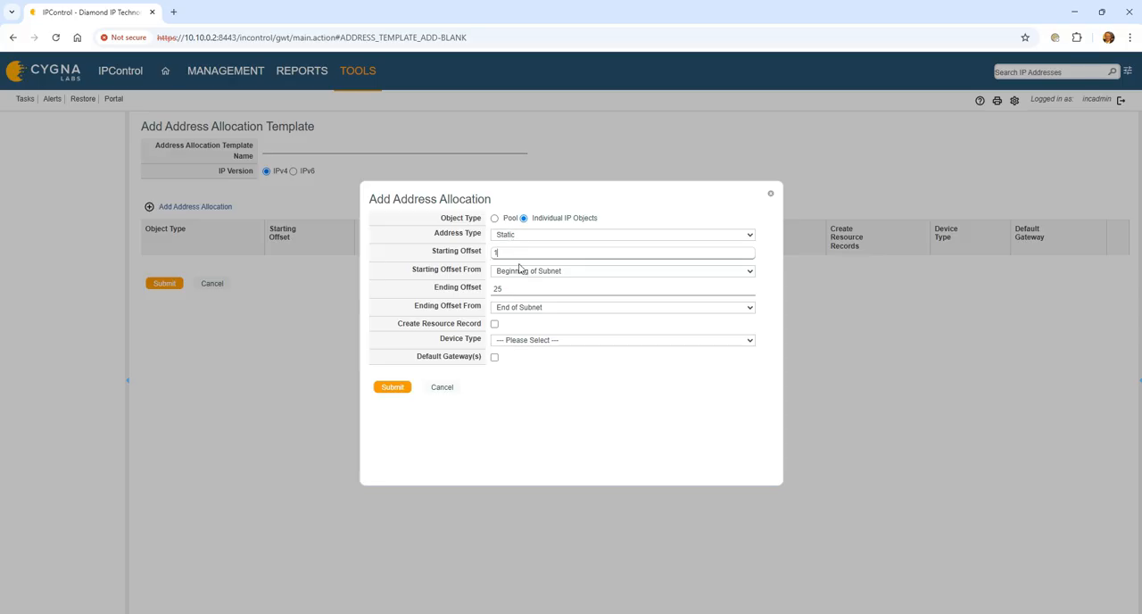
- Set the ending offset to 1 from Beginning of Subnet, enable resource record creation and default gateway for device type Router, and submit the static allocation
double_click(509, 288)
text(1)
click(523, 307)
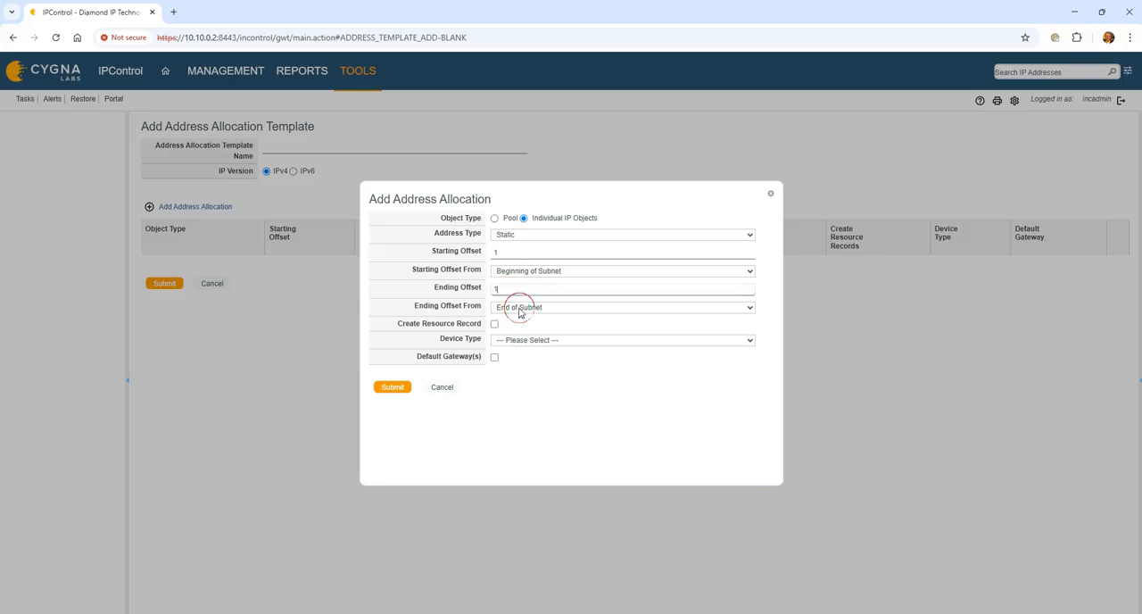
key(Return)
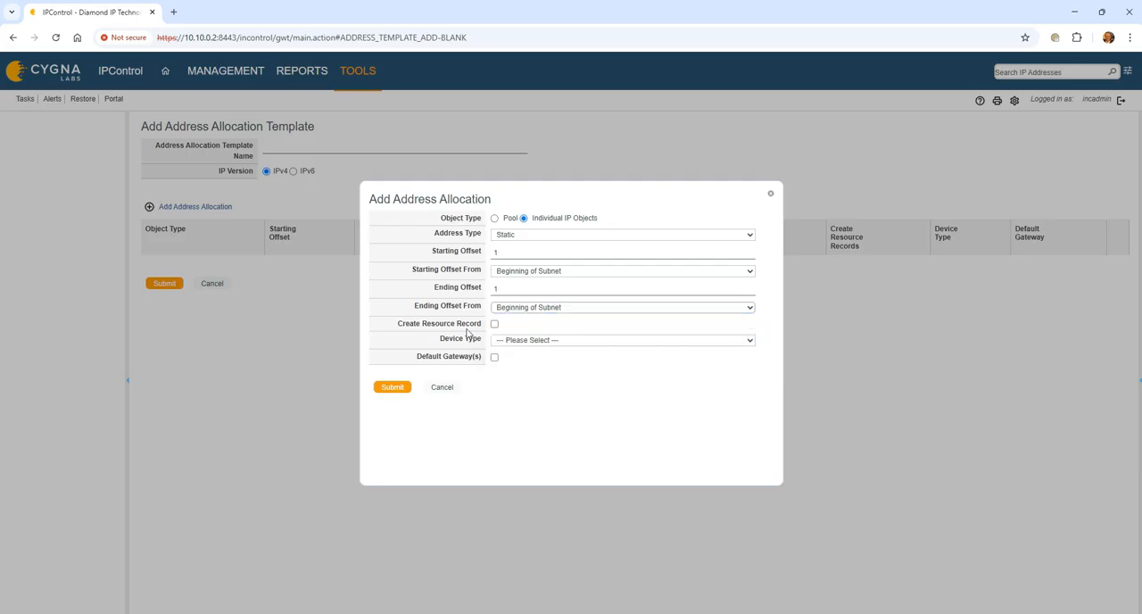
click(493, 332)
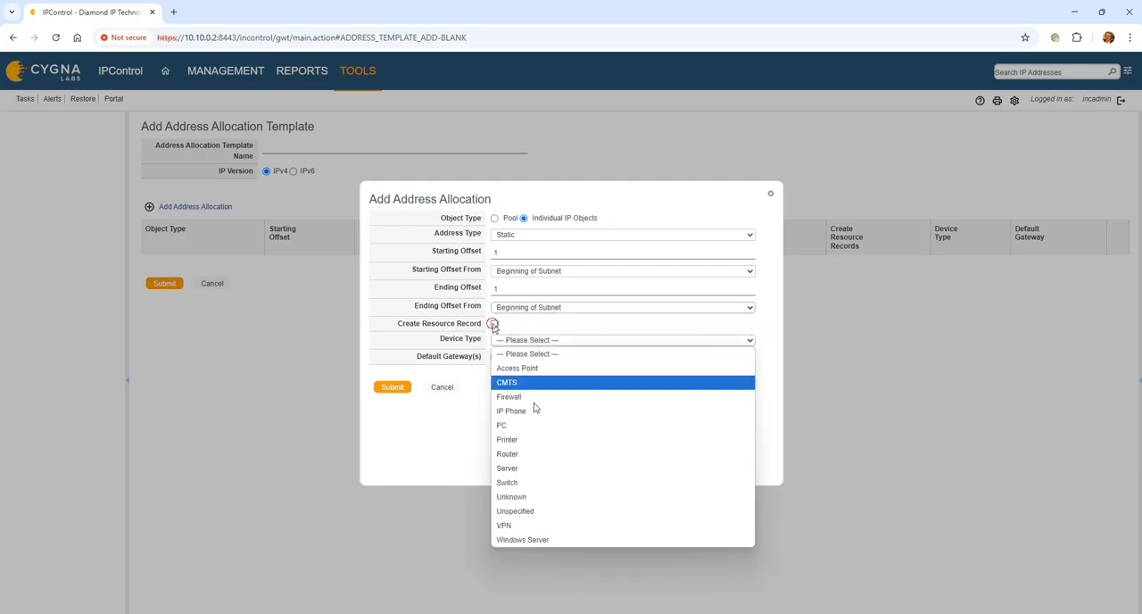
click(541, 454)
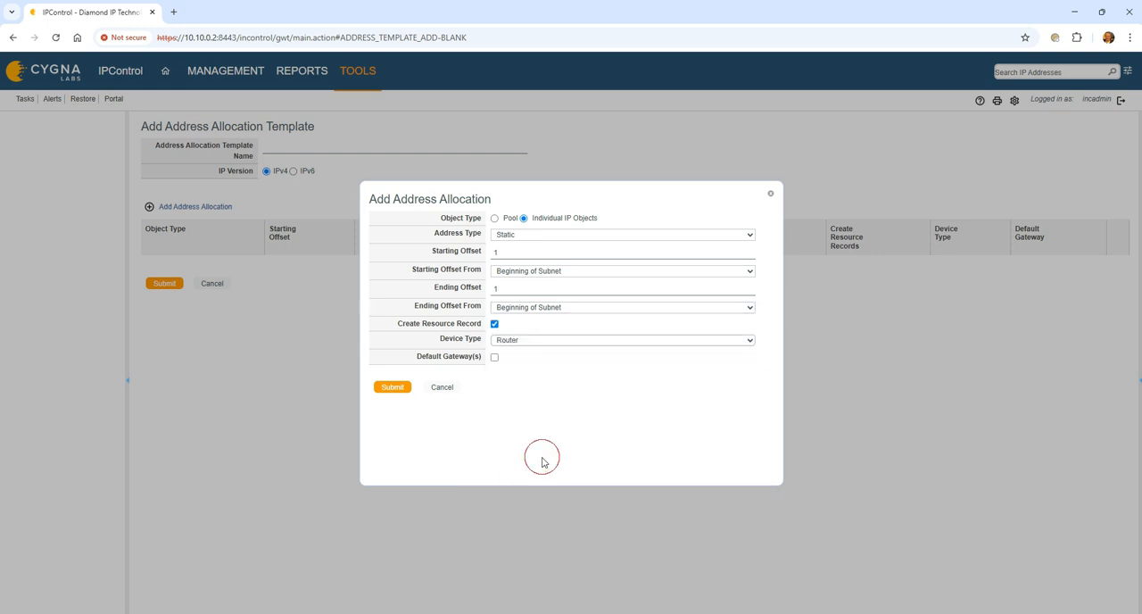
click(495, 357)
click(391, 388)
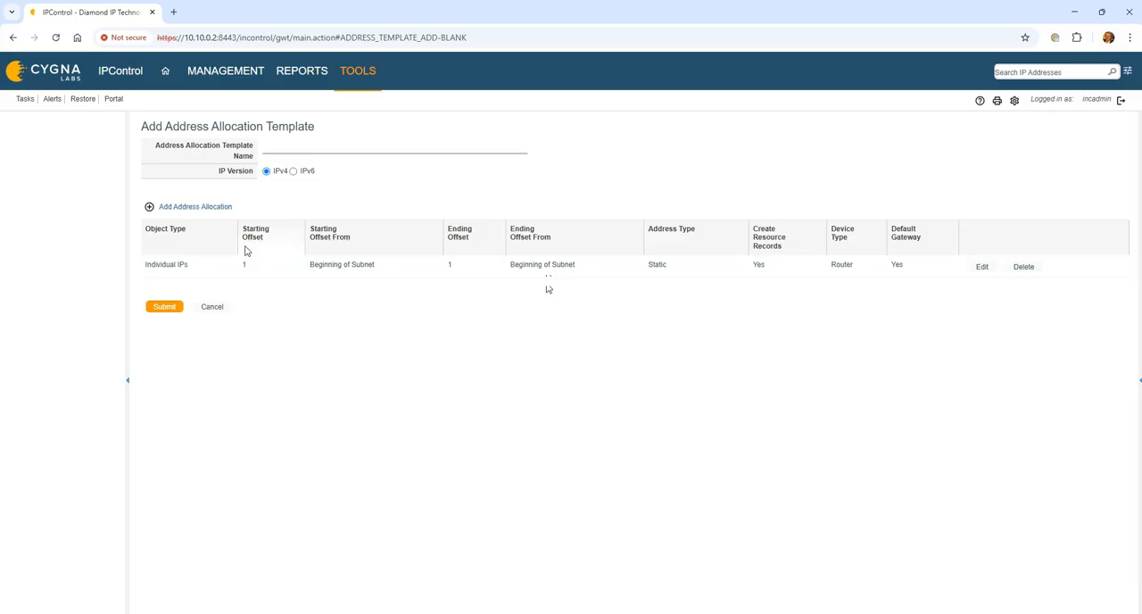
- Add a second allocation for individual IP objects of type Reserved, with starting offset 2 and ending offset 10
click(171, 206)
click(524, 218)
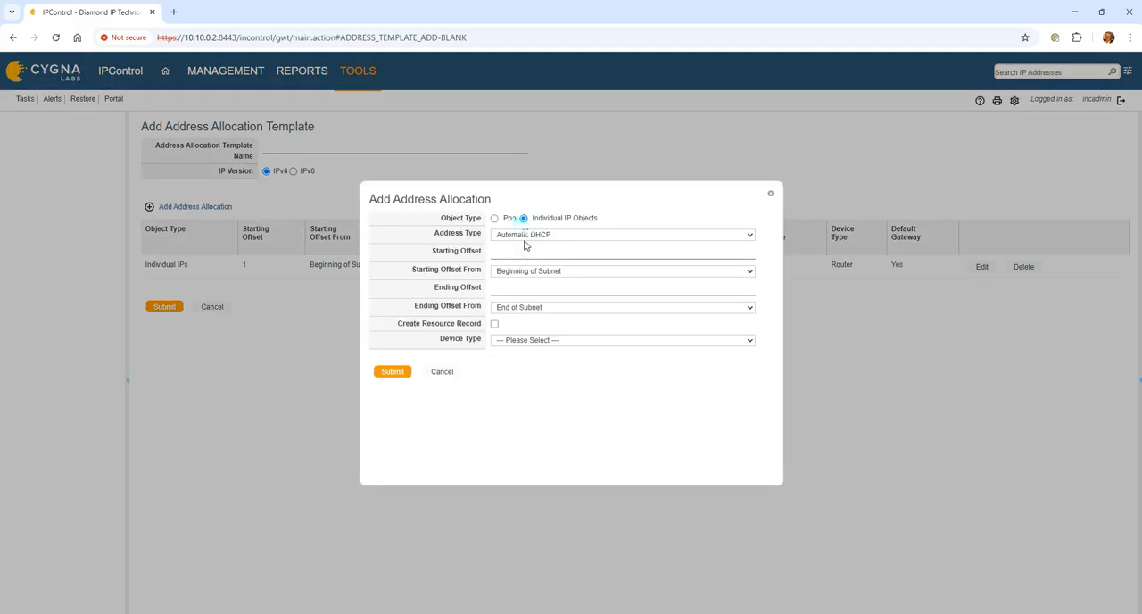
click(528, 236)
click(532, 291)
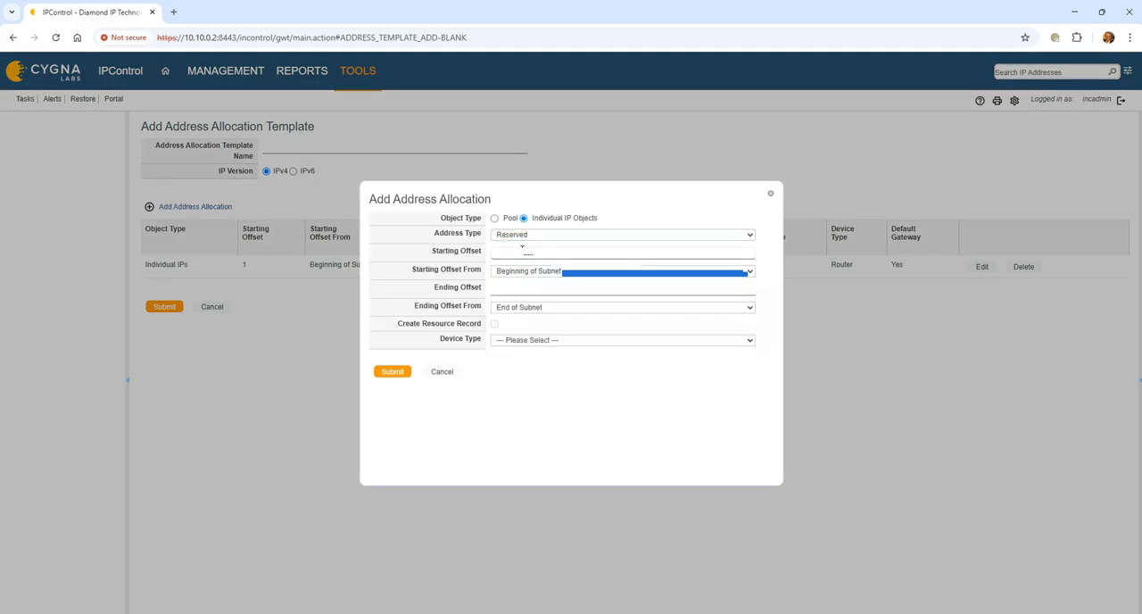
click(531, 252)
text(2)
click(542, 286)
text(10)
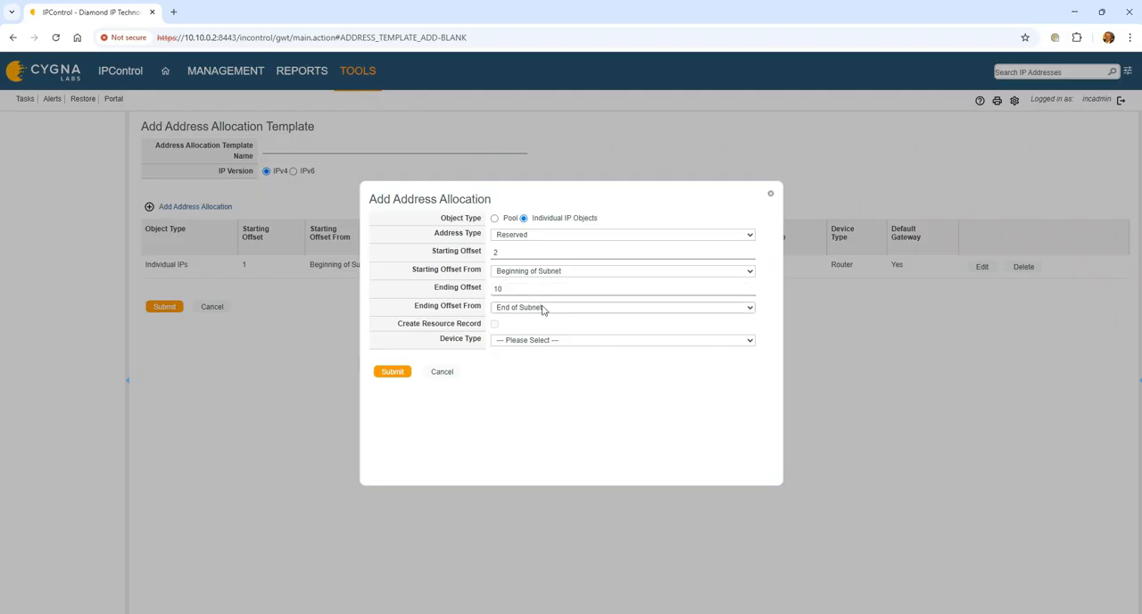
- Count the reserved allocation's ending offset from Beginning of Subnet, set its device type to Unspecified, and submit it
click(542, 309)
click(523, 320)
click(515, 341)
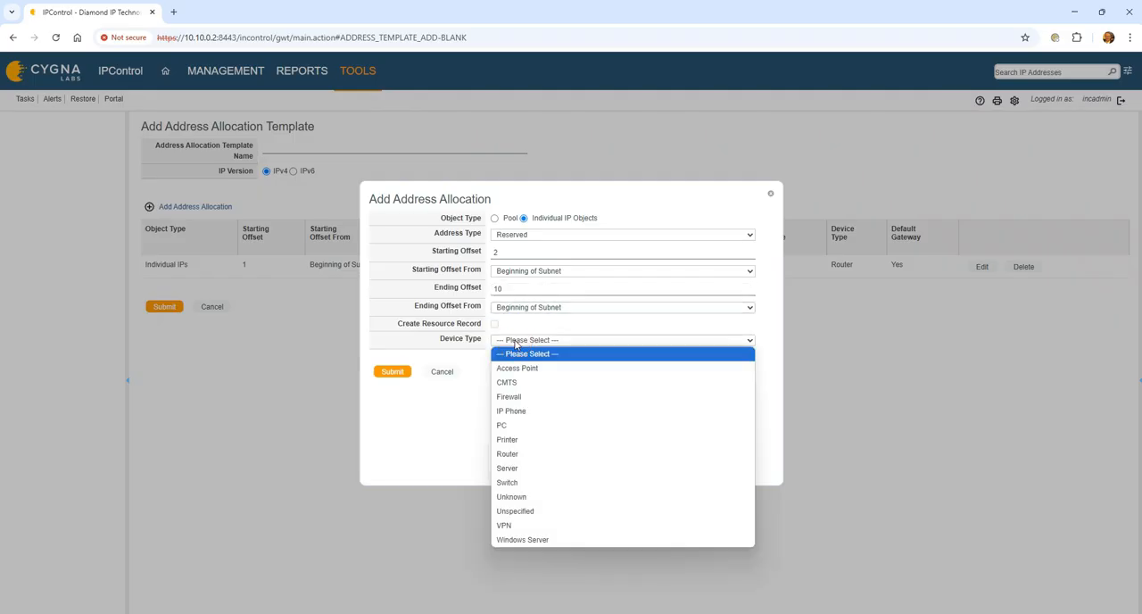
click(553, 515)
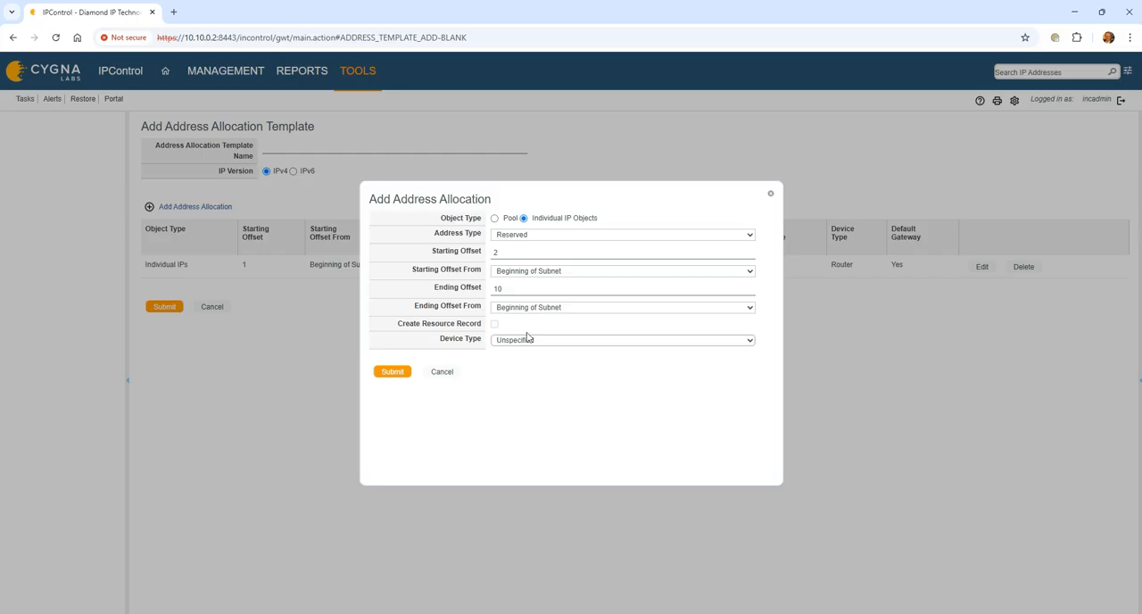
click(393, 372)
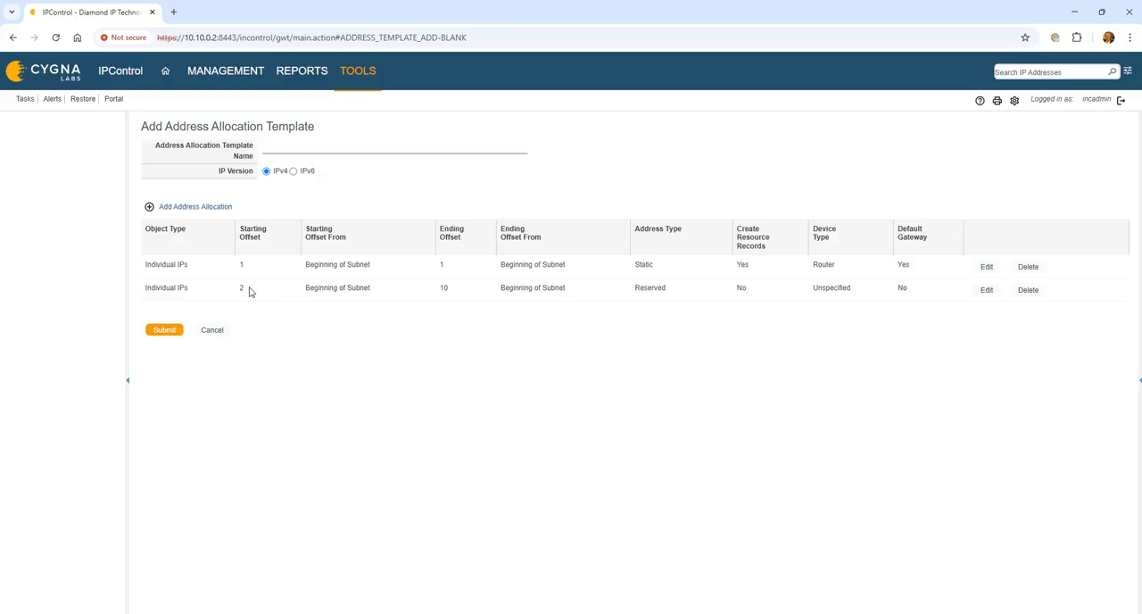
- Add a pool allocation of type Dynamic DHCP with a starting offset of 50 from Beginning of Subnet
click(150, 207)
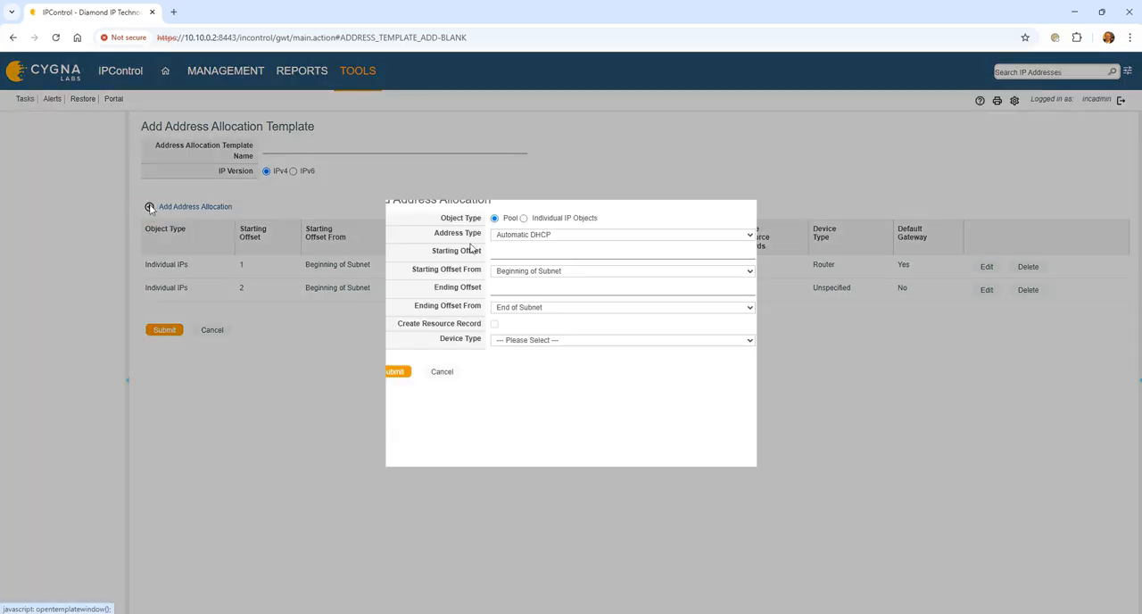
click(520, 235)
click(526, 265)
click(495, 252)
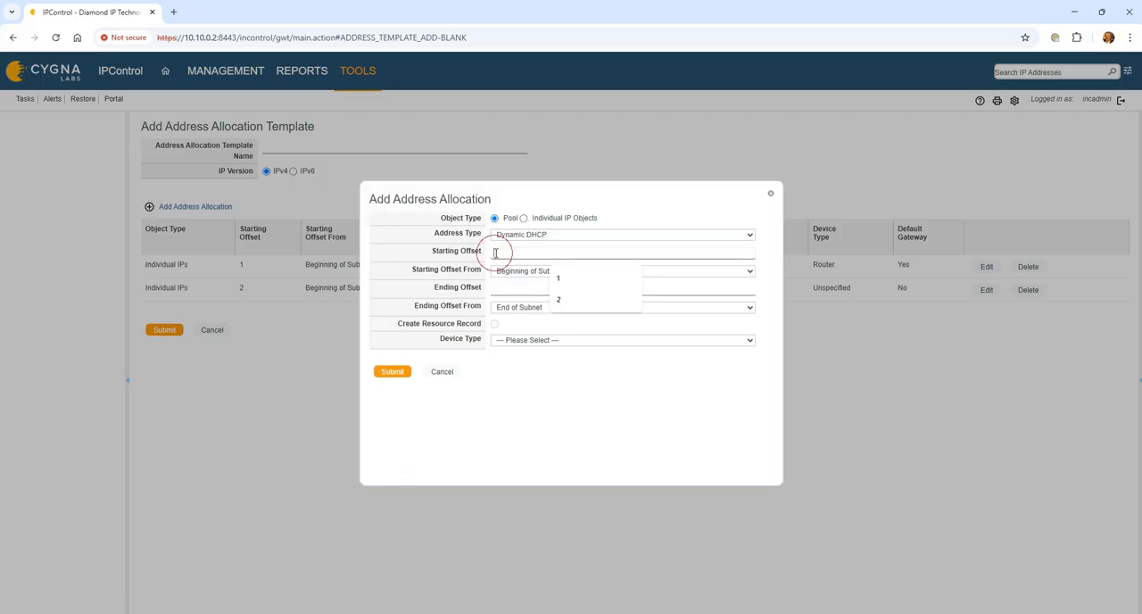
text(4)
text(0)
- Set the DHCP pool's ending offset to 10 from End of Subnet, choose device type Unspecified, and submit the allocation
click(527, 291)
text(10)
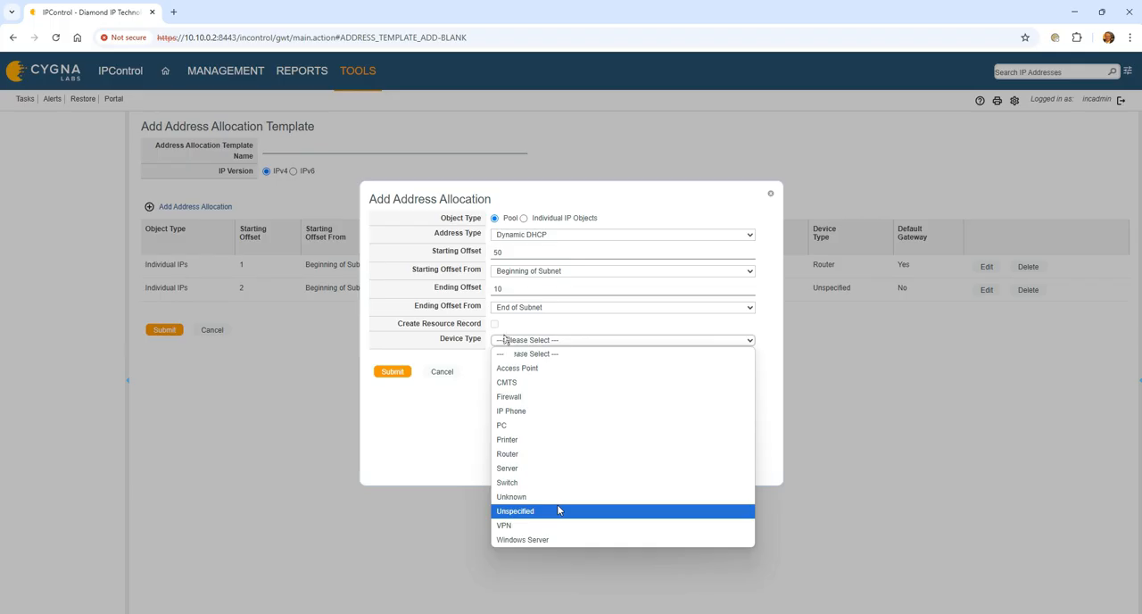
click(558, 509)
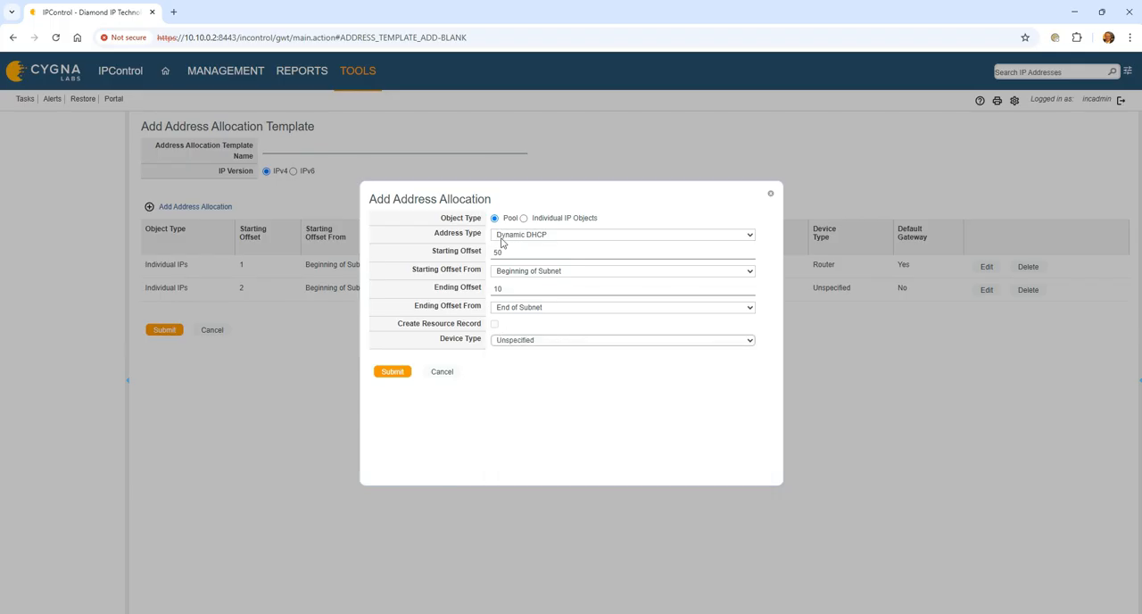
click(393, 371)
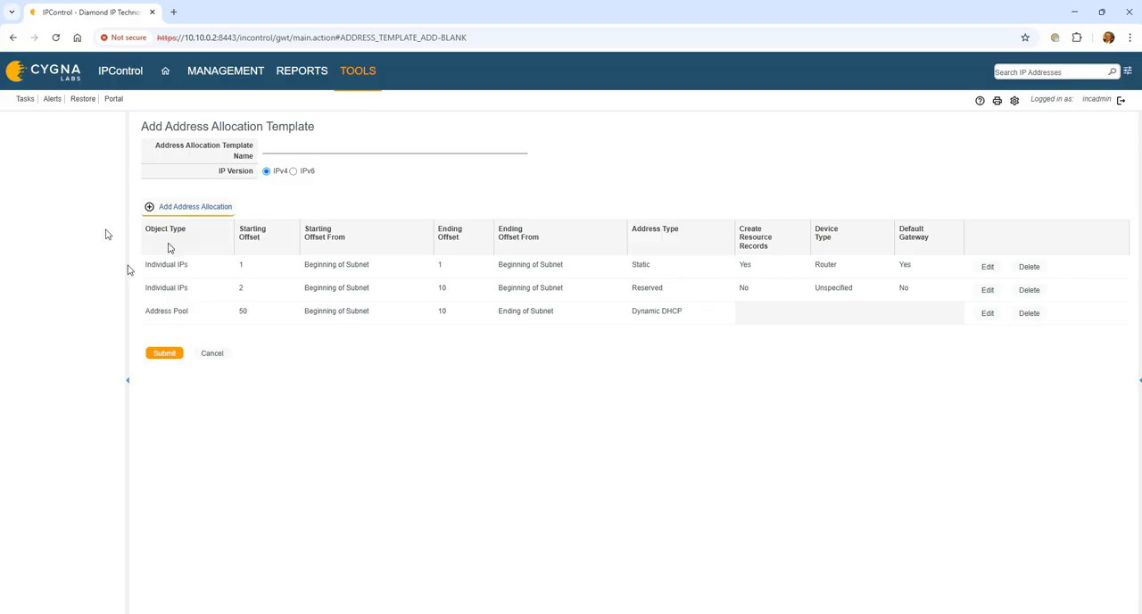
- Add a Static allocation for individual IP objects with starting and ending offsets of 1, both counted from End of Subnet
click(149, 206)
click(524, 217)
click(526, 235)
click(536, 308)
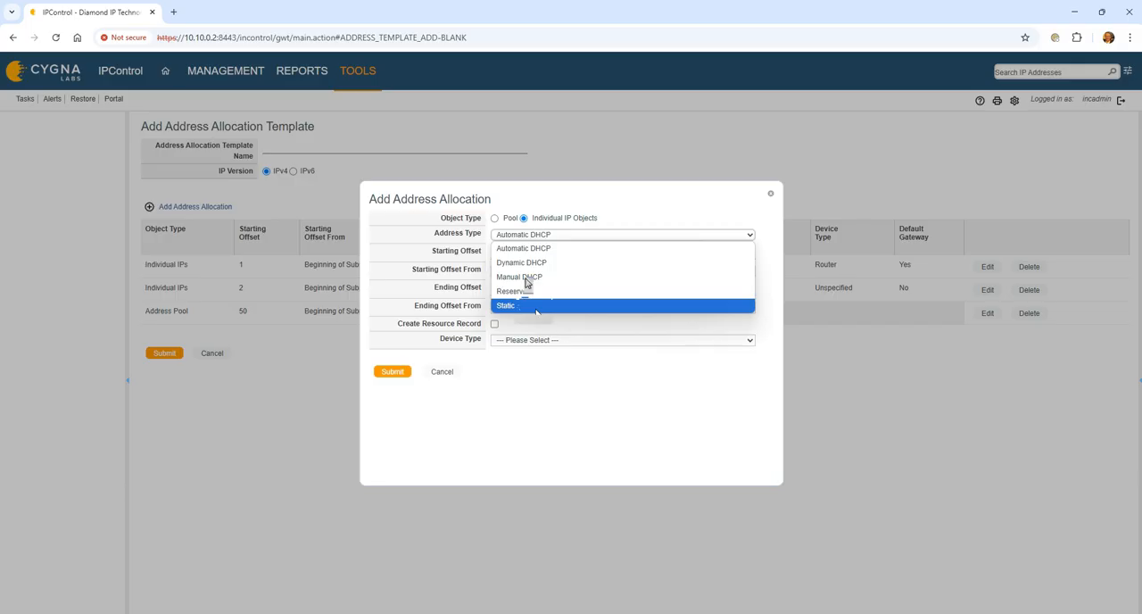
click(506, 272)
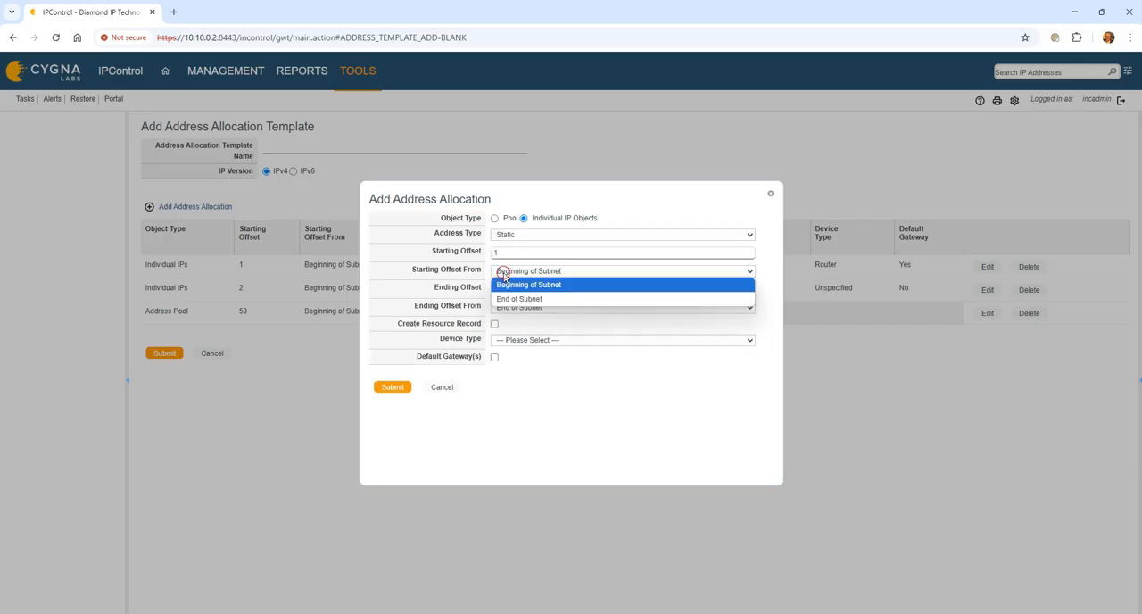
click(509, 300)
click(514, 307)
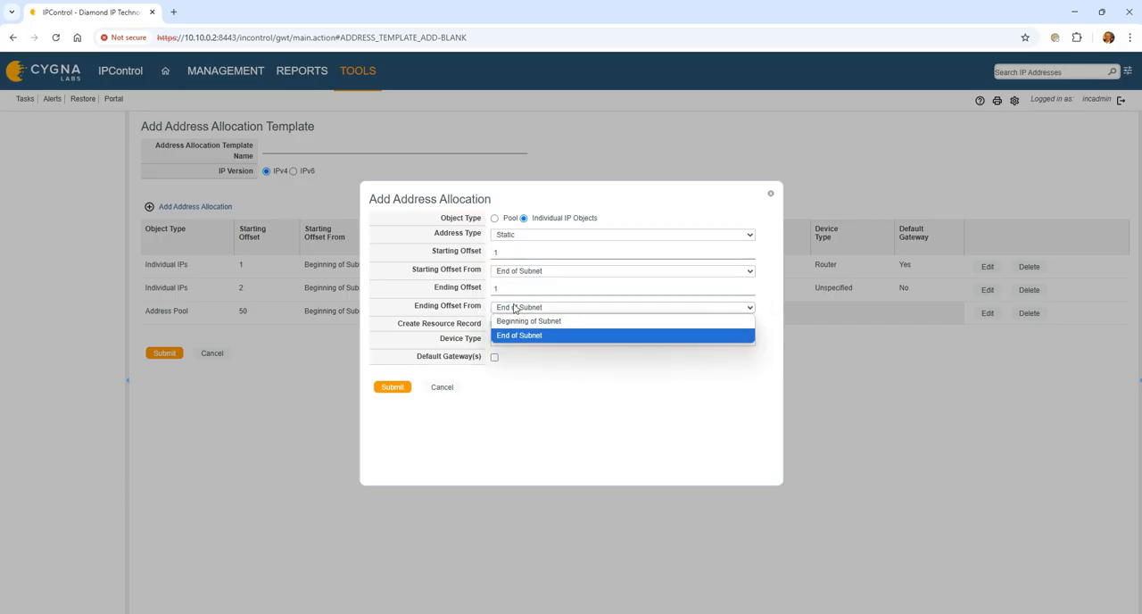
click(515, 334)
- Enable resource record creation for the end-of-subnet static allocation, set its device type to Firewall, and submit it
click(494, 323)
click(517, 340)
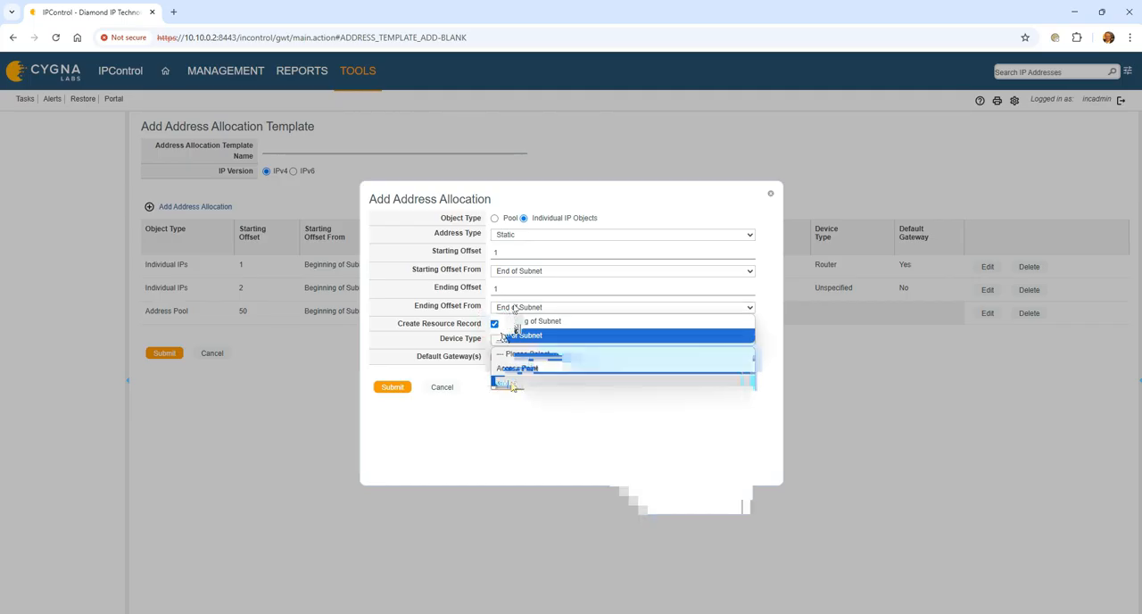
click(520, 398)
click(394, 387)
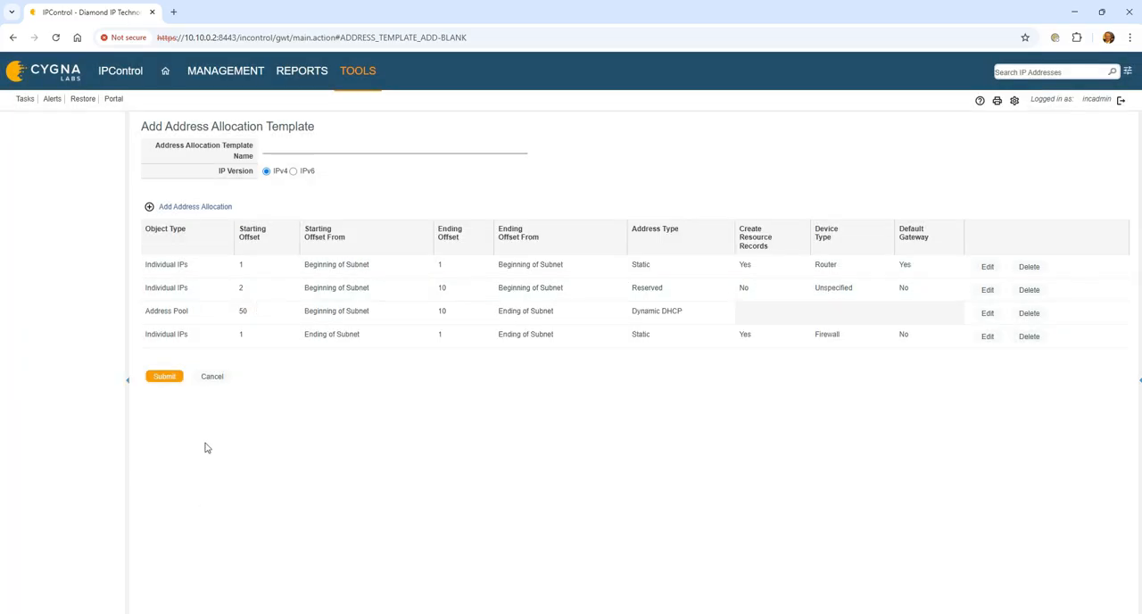
- Name the address allocation template Subnet-24 and submit it, reopening it once to review its allocations
click(162, 377)
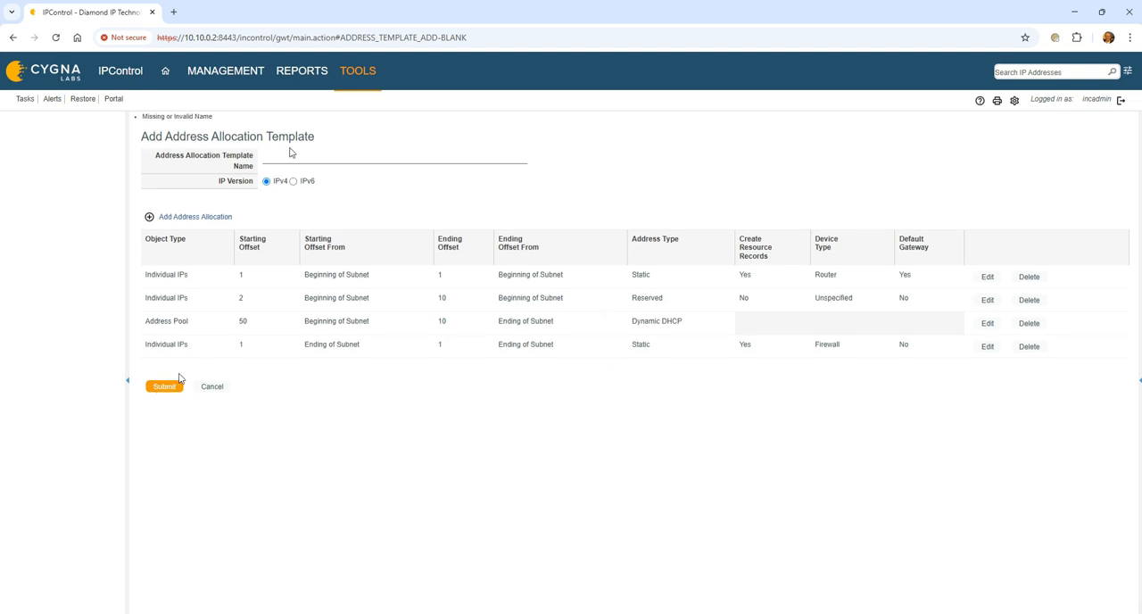
click(287, 155)
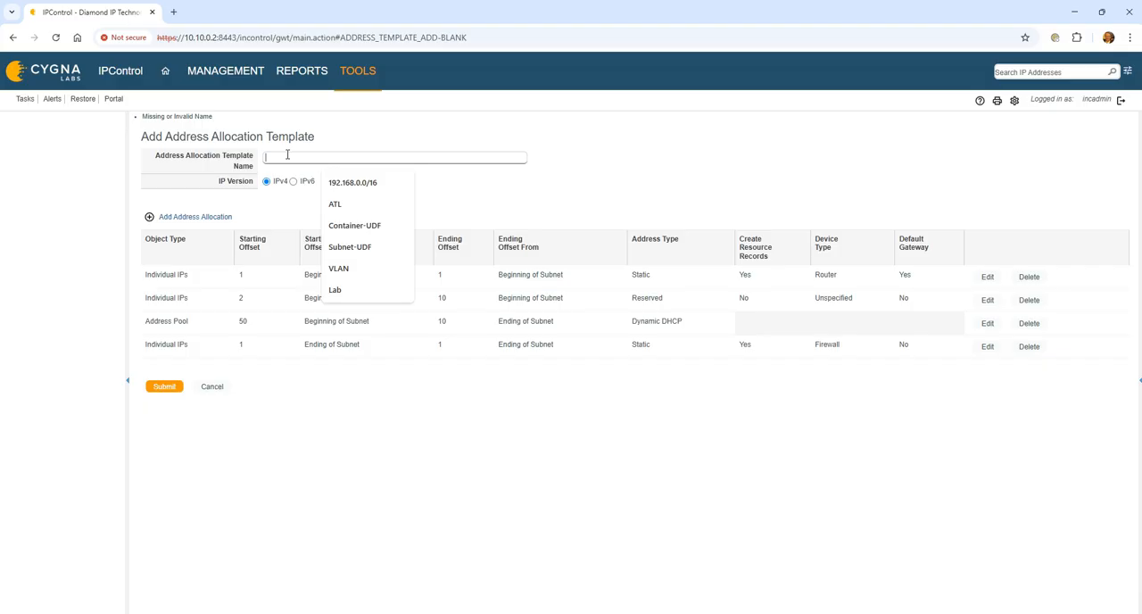
text(En)
text(bnet)
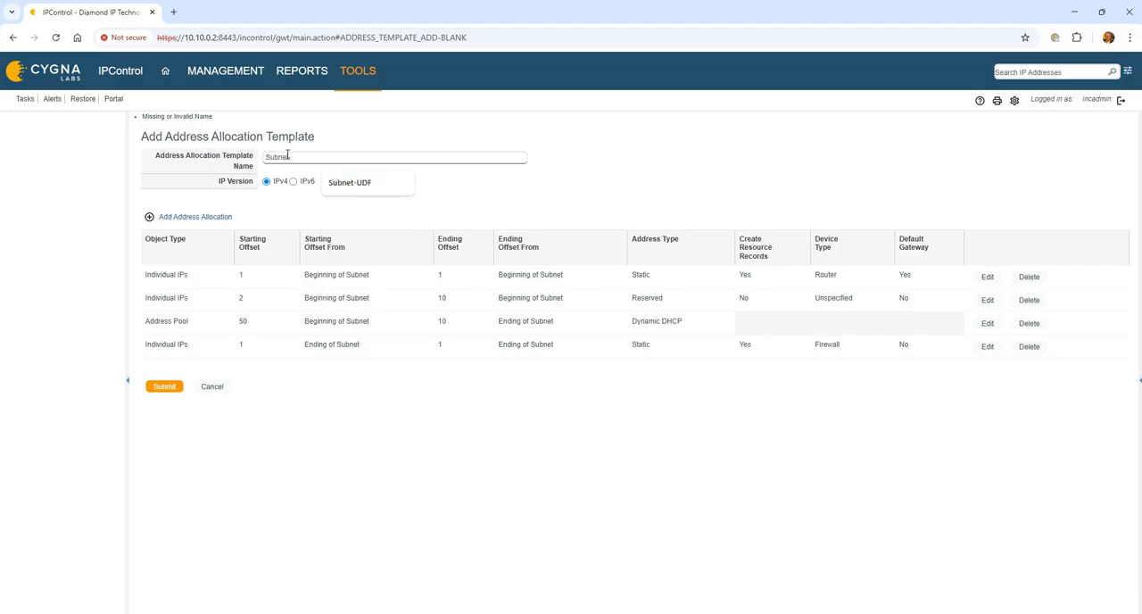
text(-24)
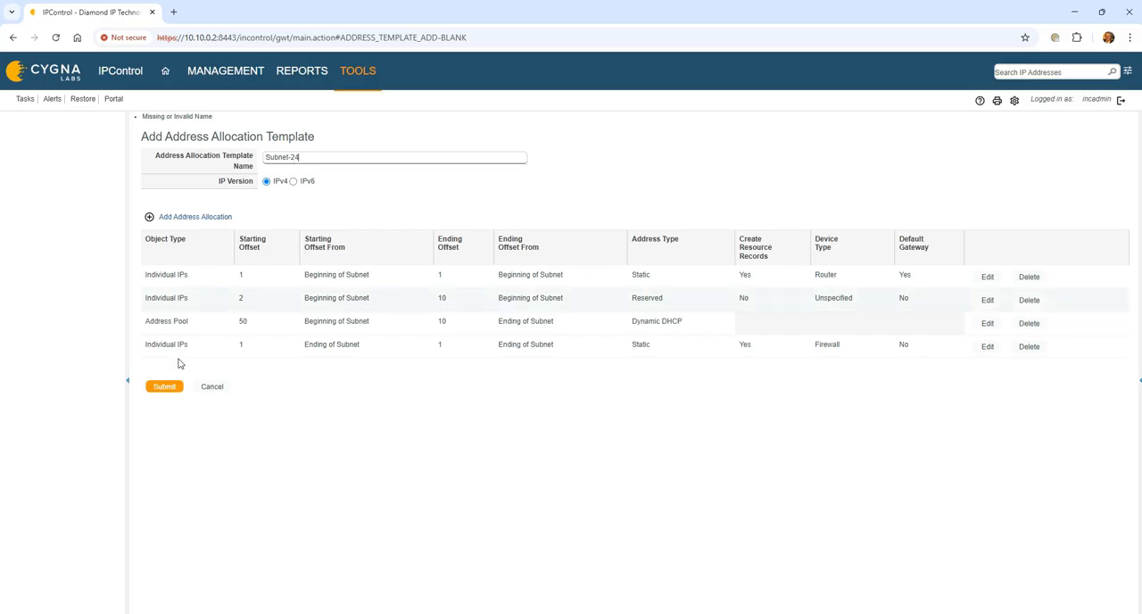
click(165, 387)
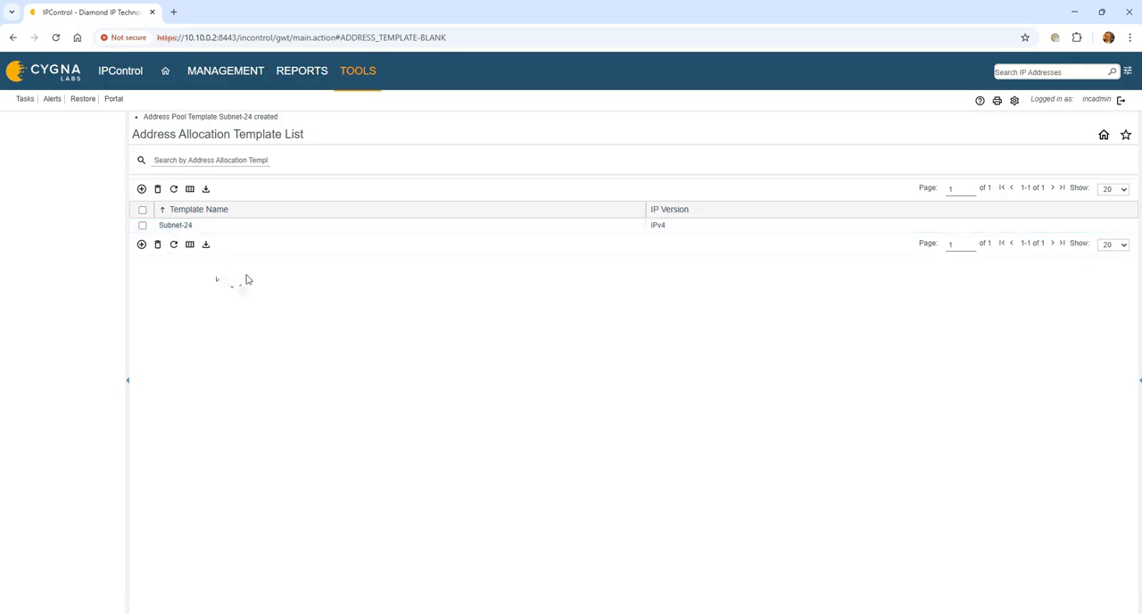
click(170, 227)
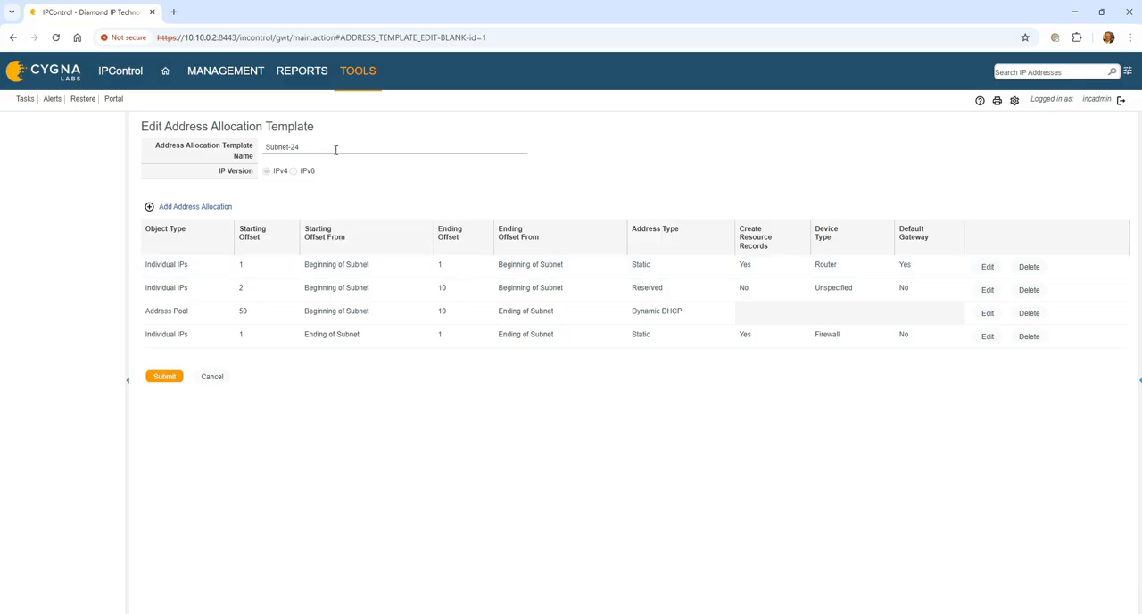
click(170, 376)
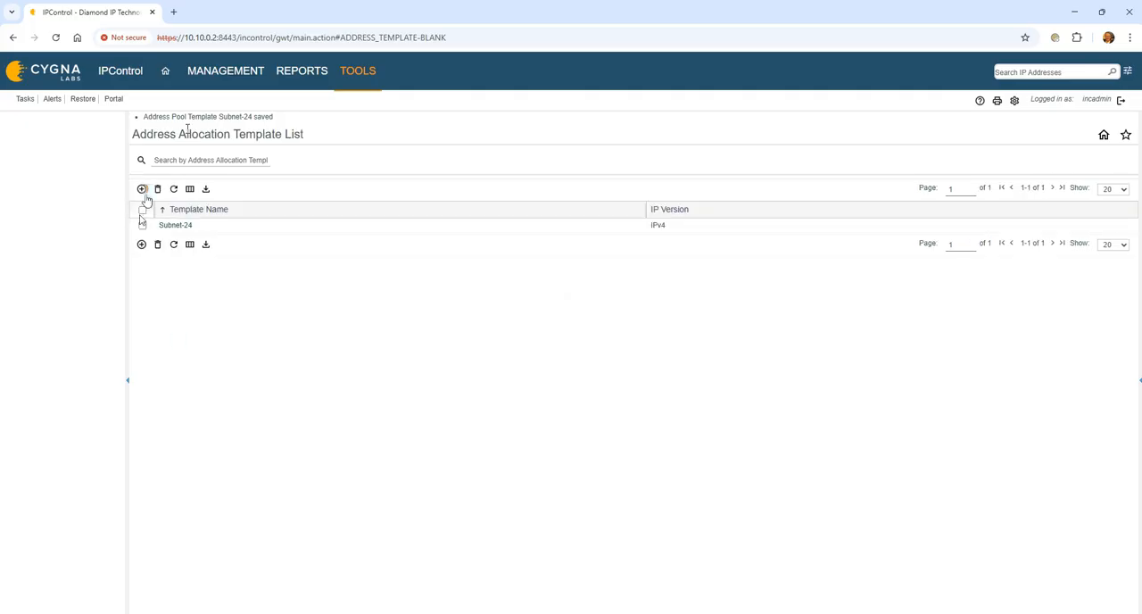
click(141, 190)
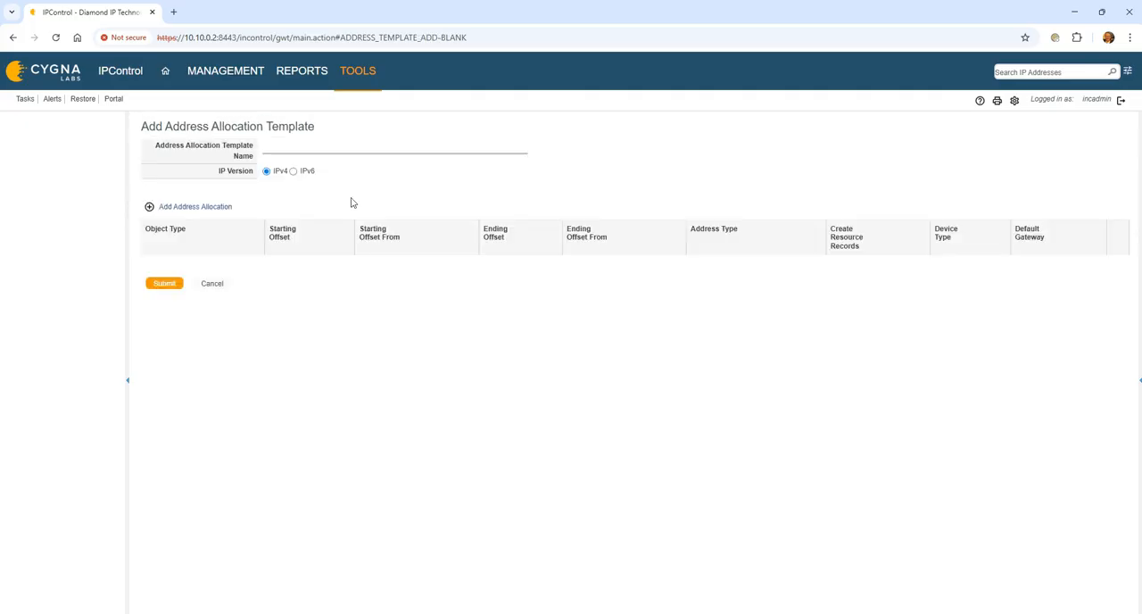
click(285, 147)
text(Subnet-)
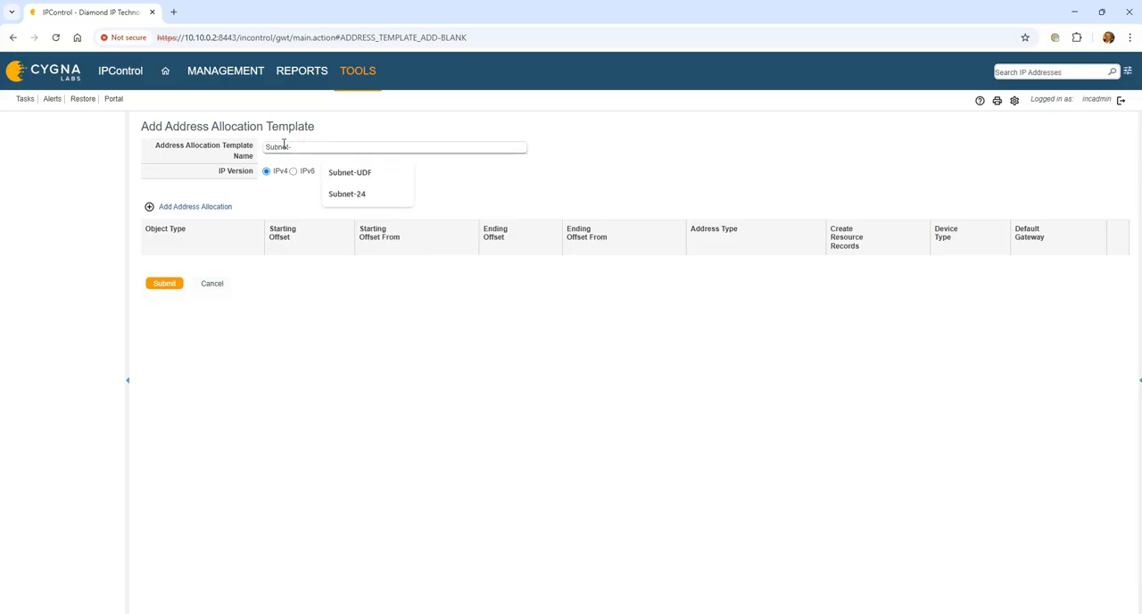
text(22)
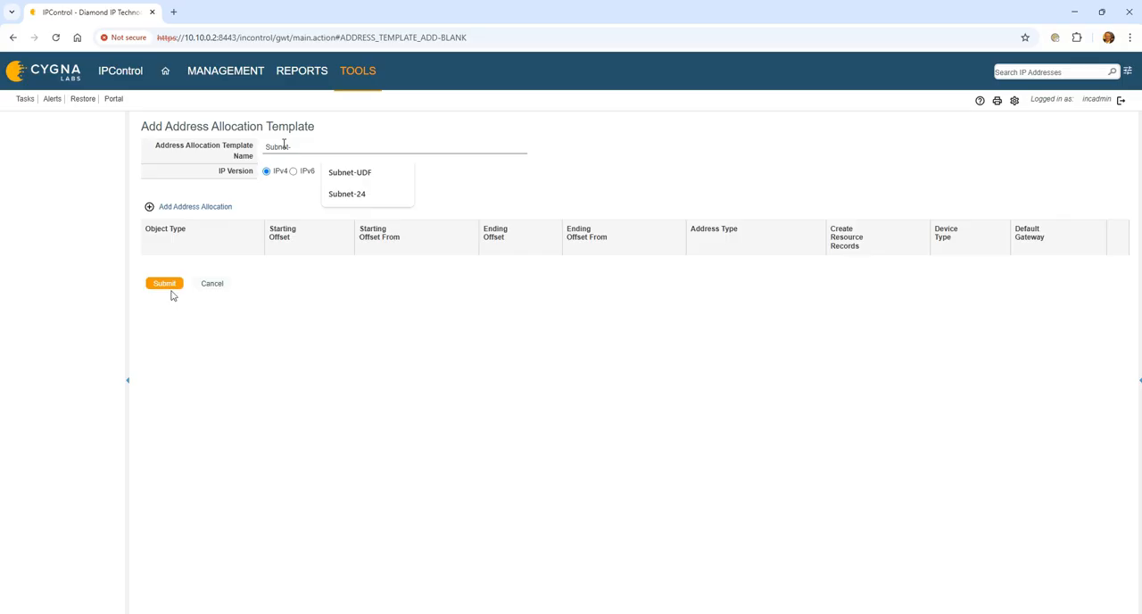
click(169, 287)
click(211, 297)
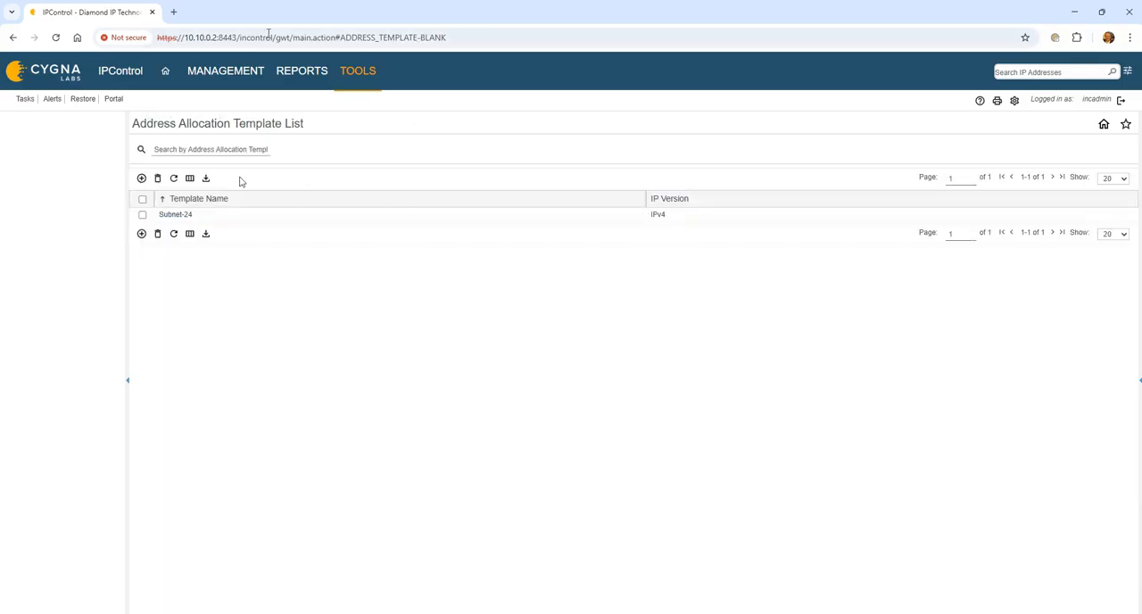
- Open the ATL container under Southeast in Container View and start adding a child block
click(244, 72)
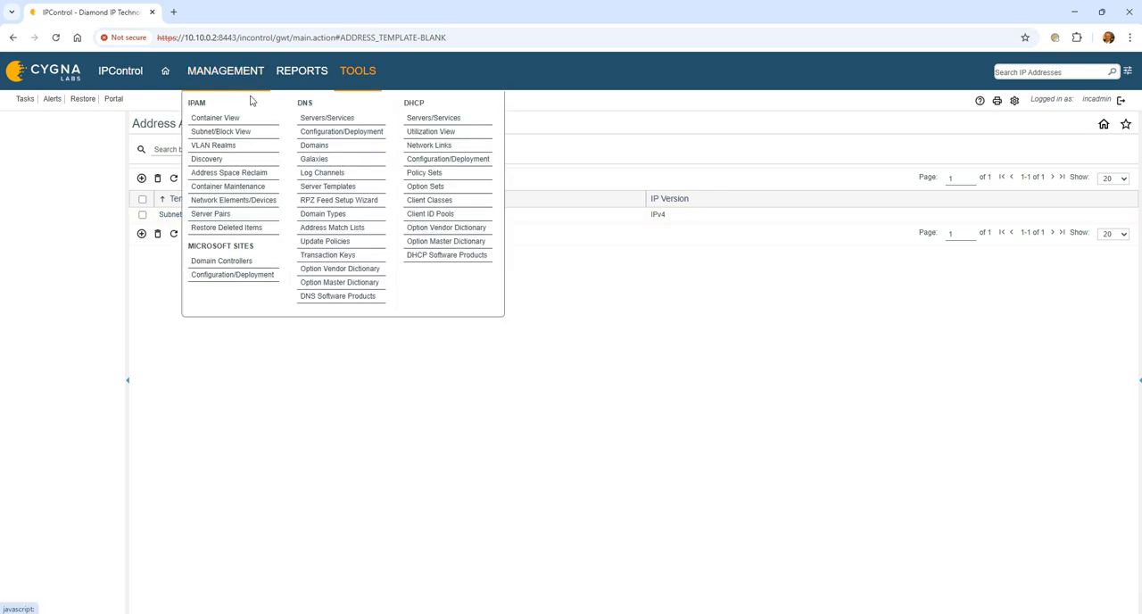
click(241, 118)
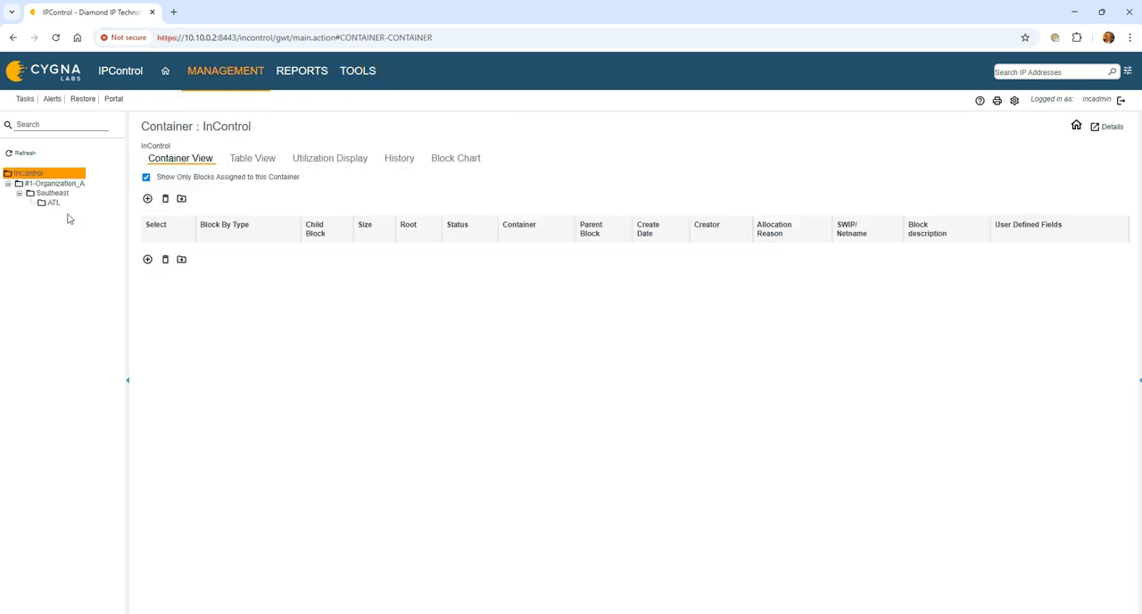
click(51, 202)
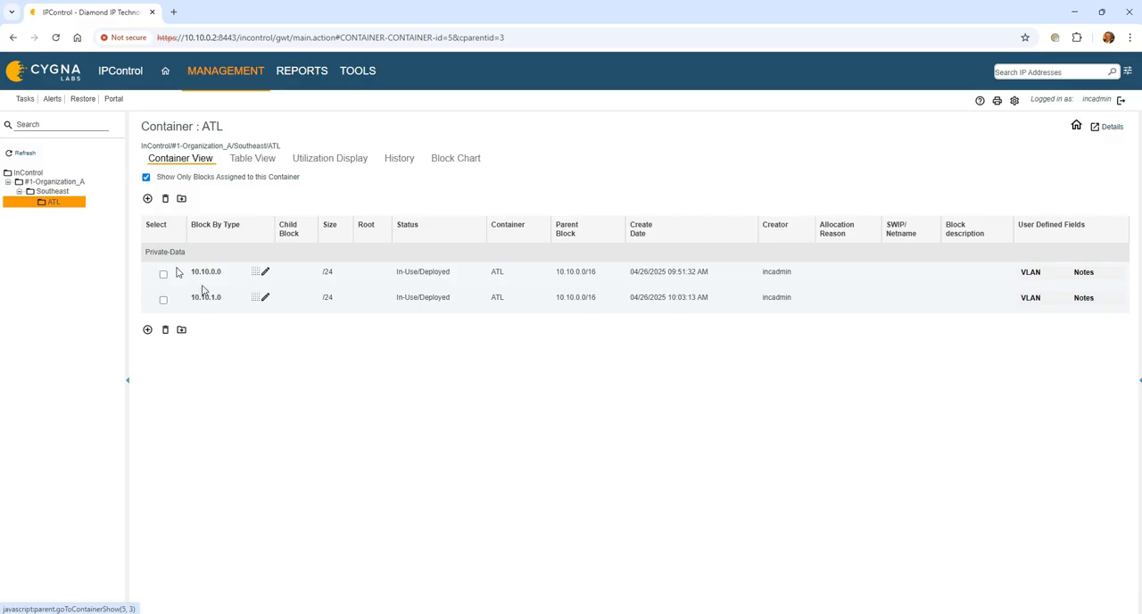
click(147, 198)
click(196, 198)
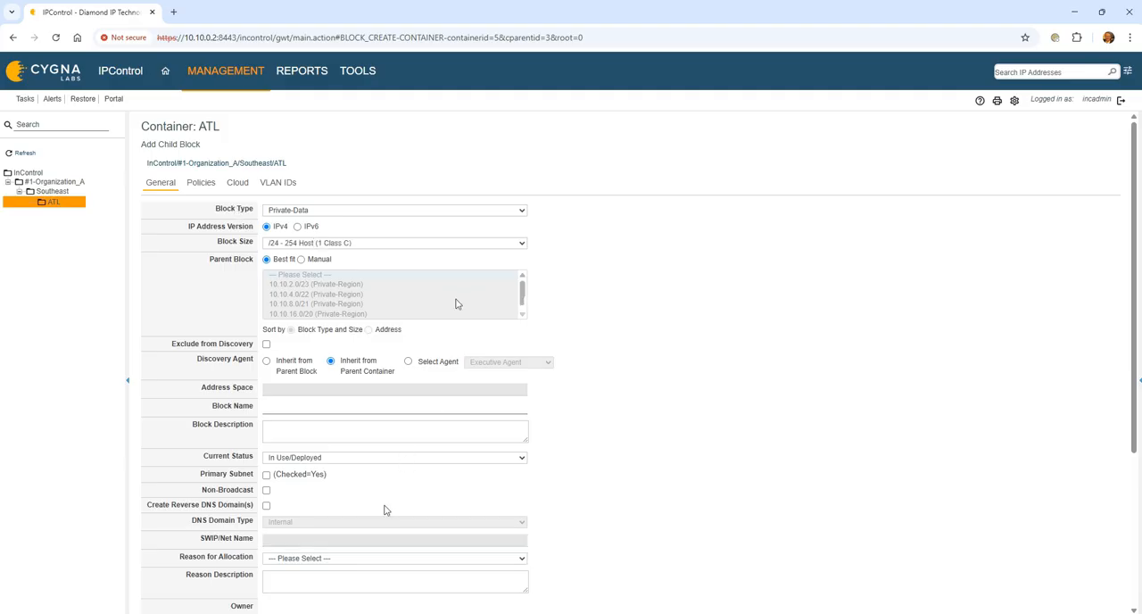
- Apply the Subnet-24 allocation template to the new child block and check the network service options for its address pool
scroll(385, 510, down, 3)
click(300, 520)
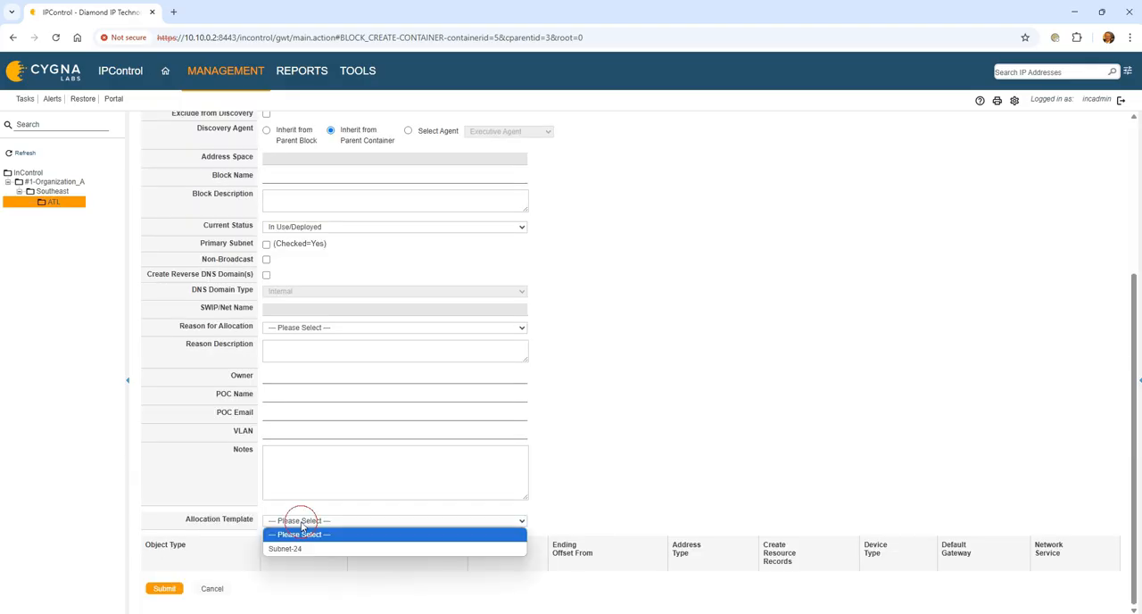
click(316, 552)
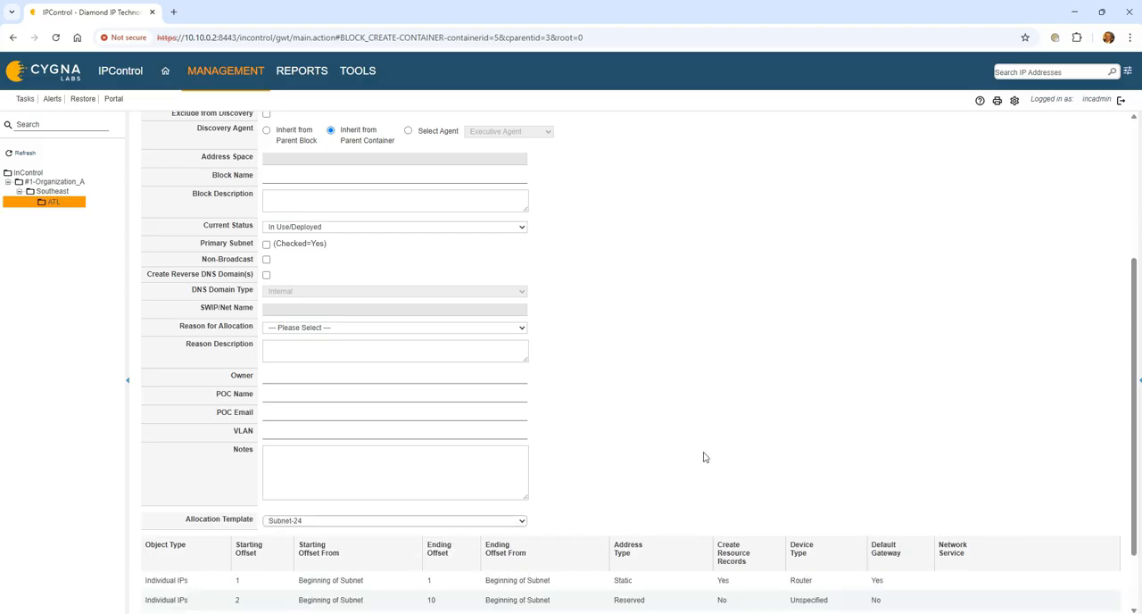
scroll(719, 560, down, 1)
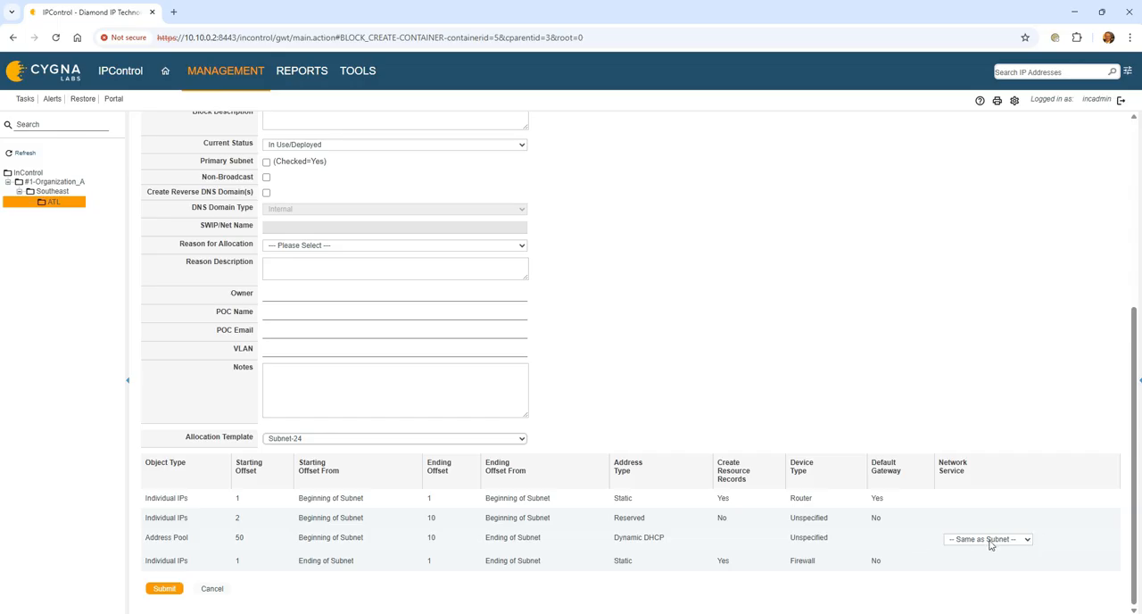
click(1028, 540)
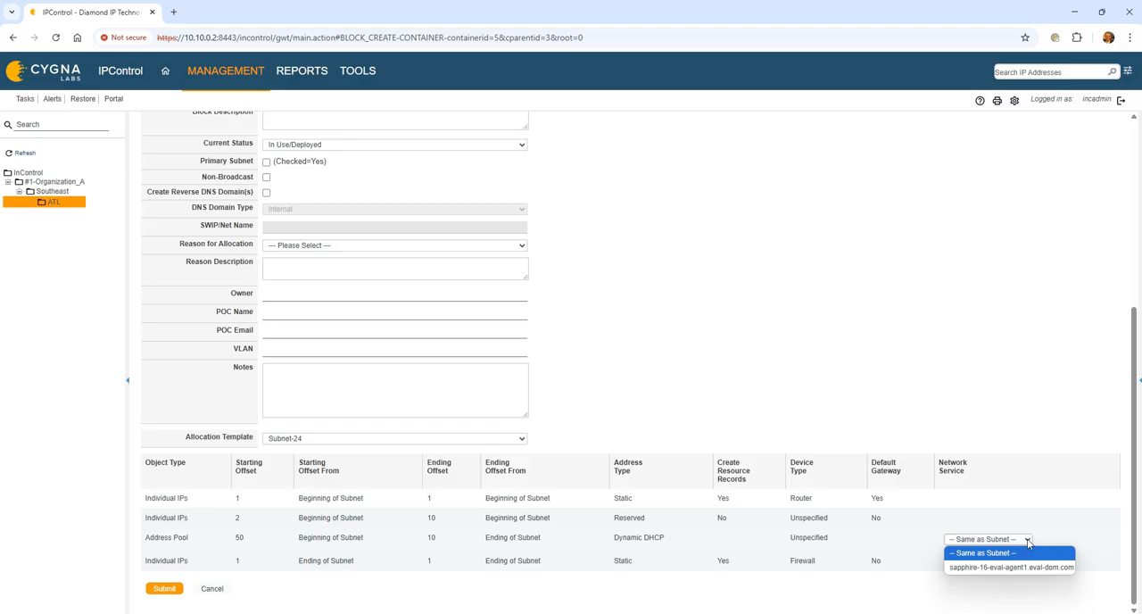
scroll(729, 317, up, 4)
- Check the failover DHCP server choices in the child block's policies and return to its general settings
click(211, 184)
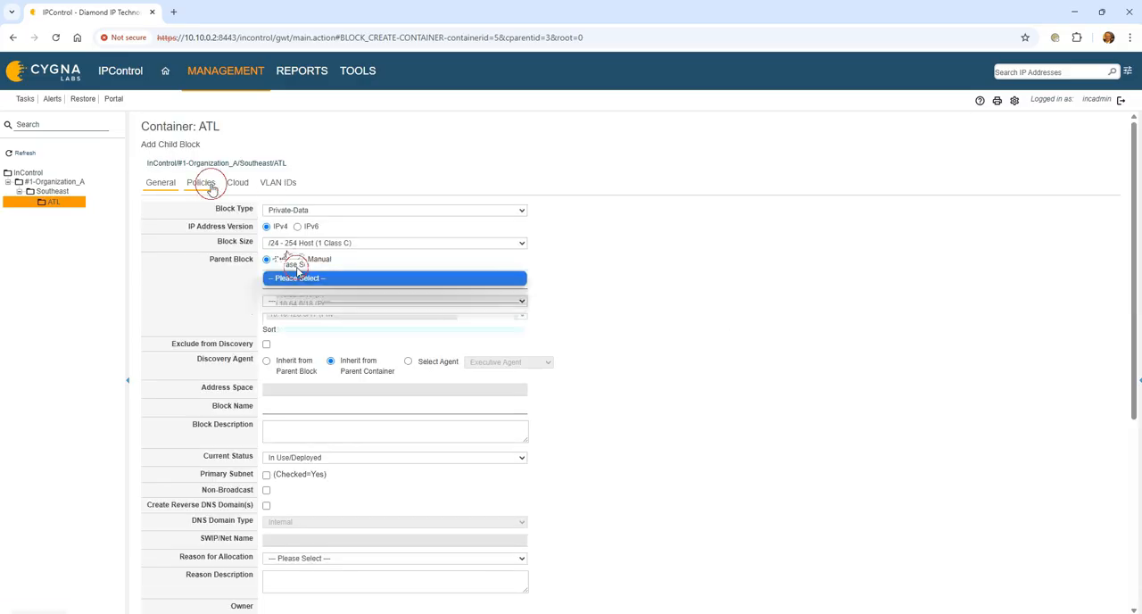
click(299, 264)
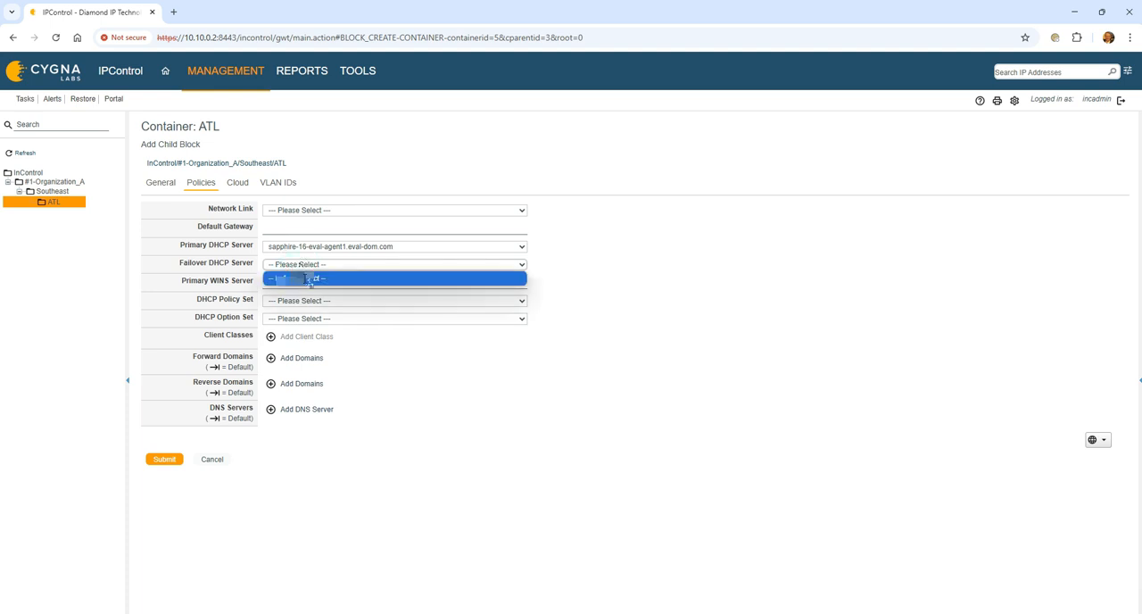
click(308, 277)
click(172, 183)
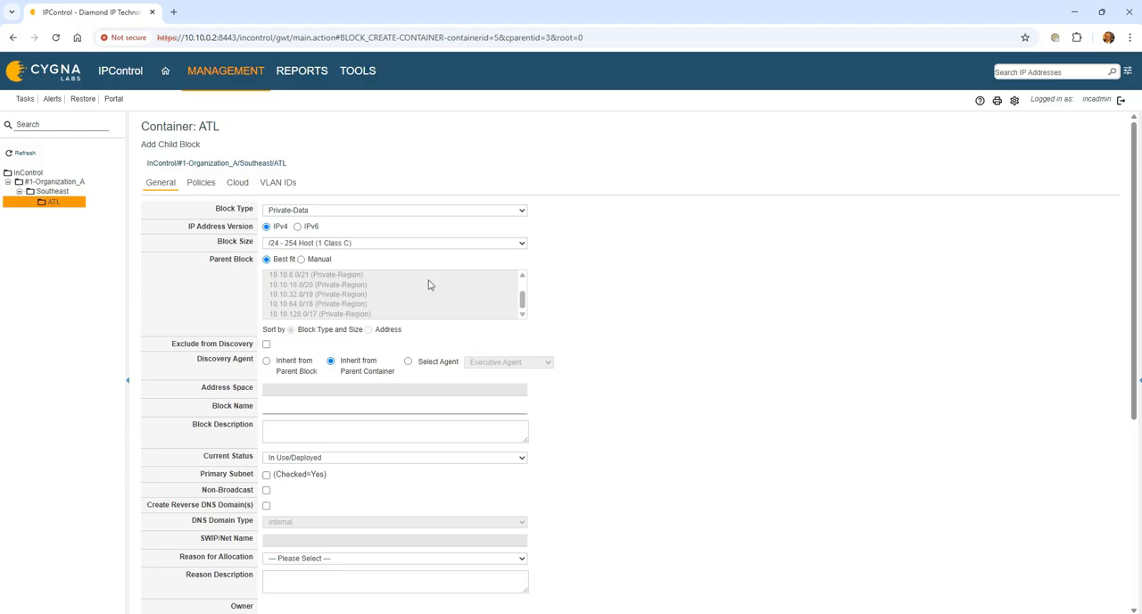
- Switch the child block's parent block selection to Manual and choose 10.10.2.0/23 (Private-Region)
click(300, 258)
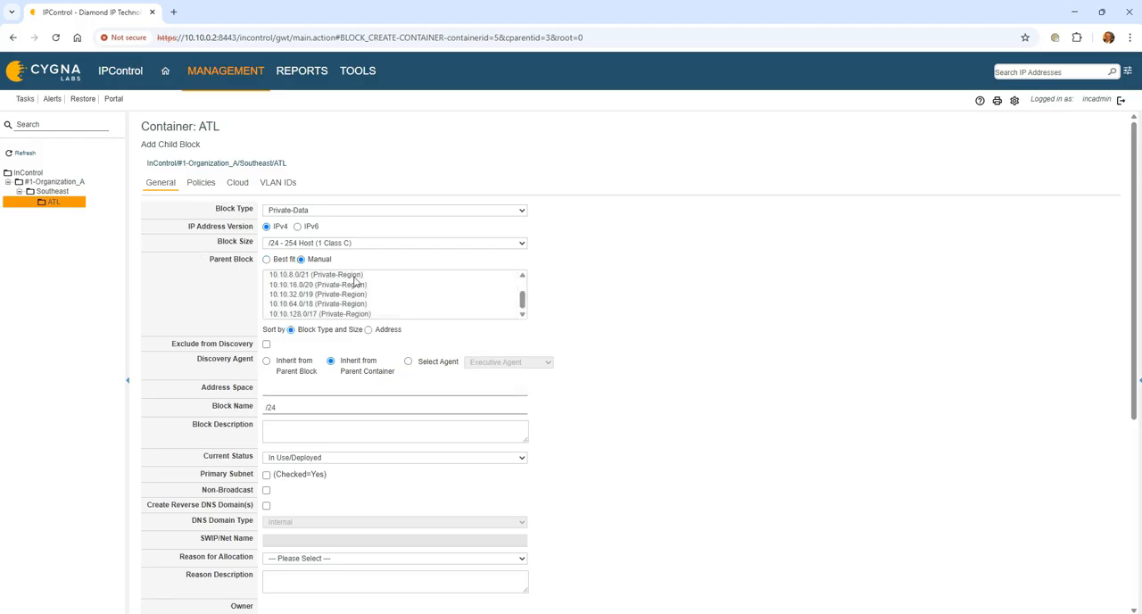
scroll(354, 281, up, 2)
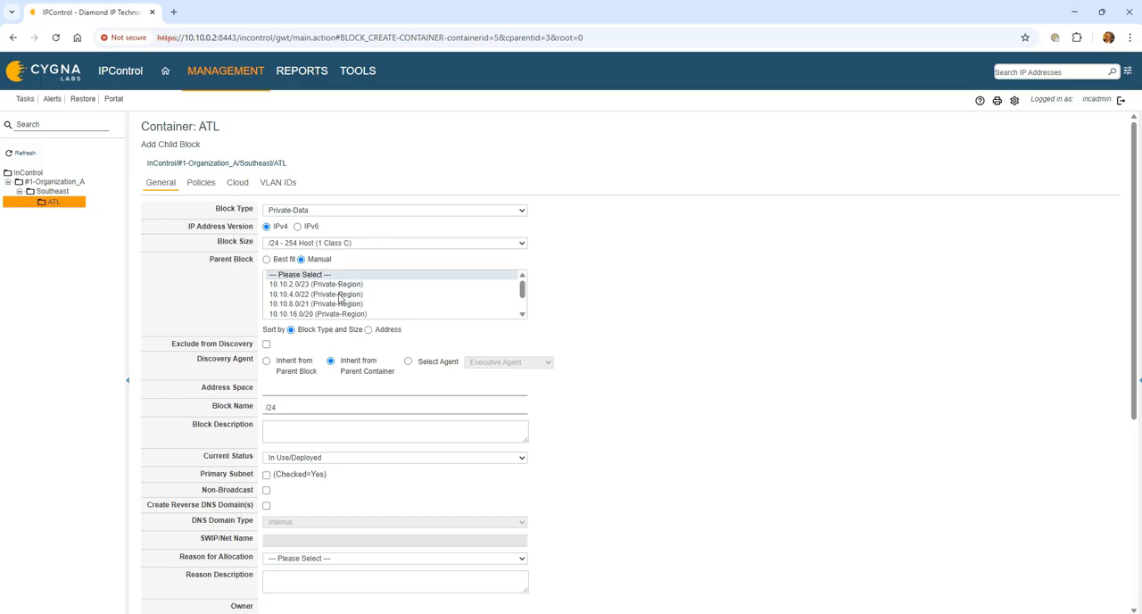
click(338, 285)
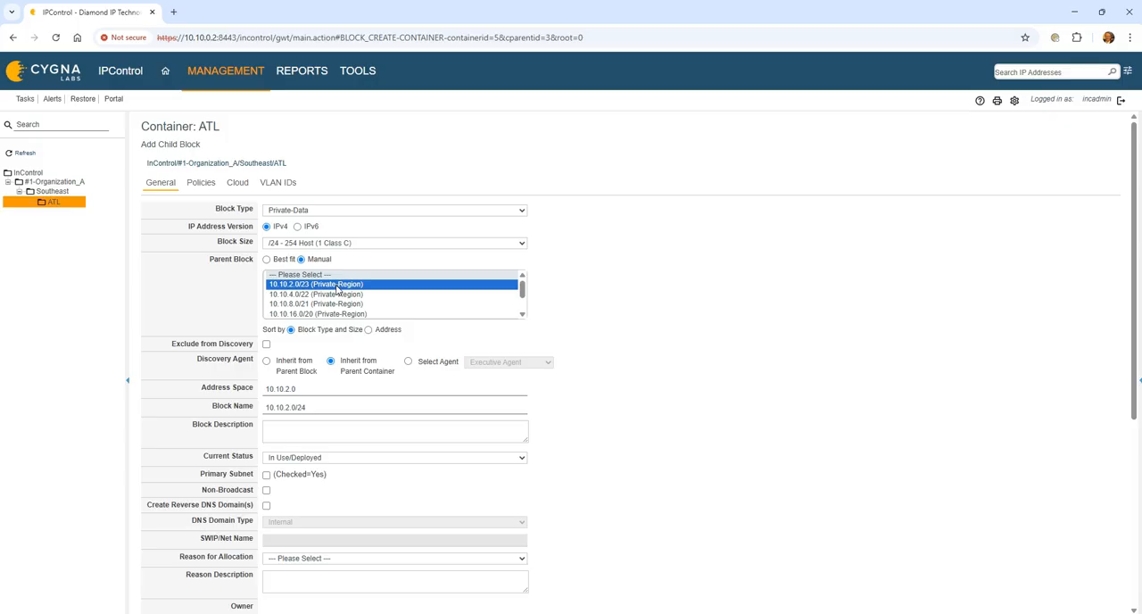
- Fill in the owner's name and the point-of-contact e-mail in the new child block's general settings
scroll(344, 416, down, 1)
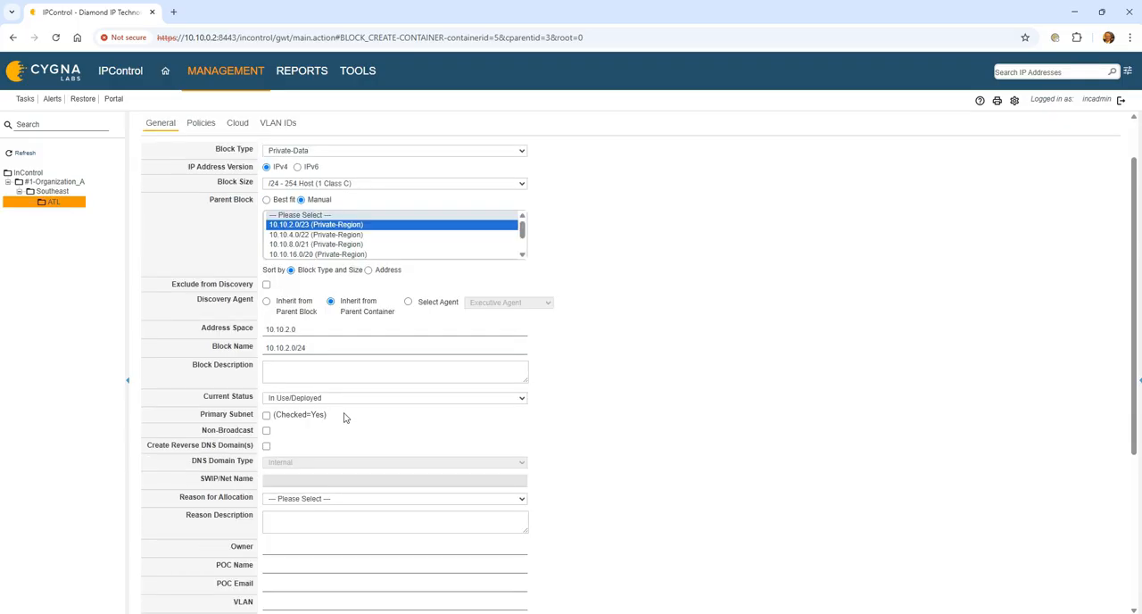
click(273, 432)
scroll(301, 457, down, 1)
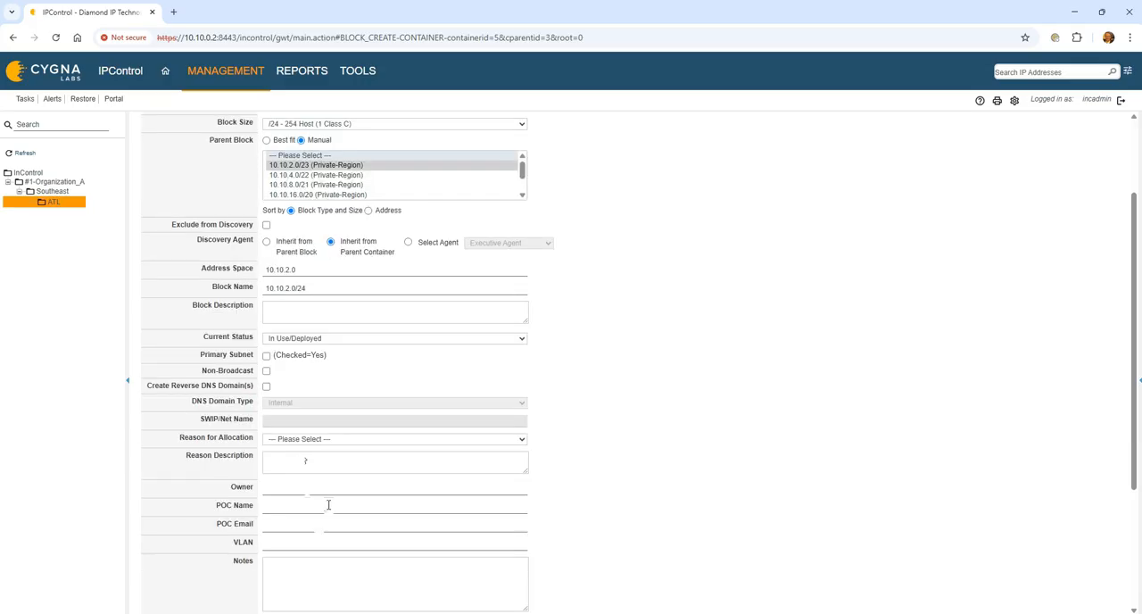
scroll(328, 505, down, 3)
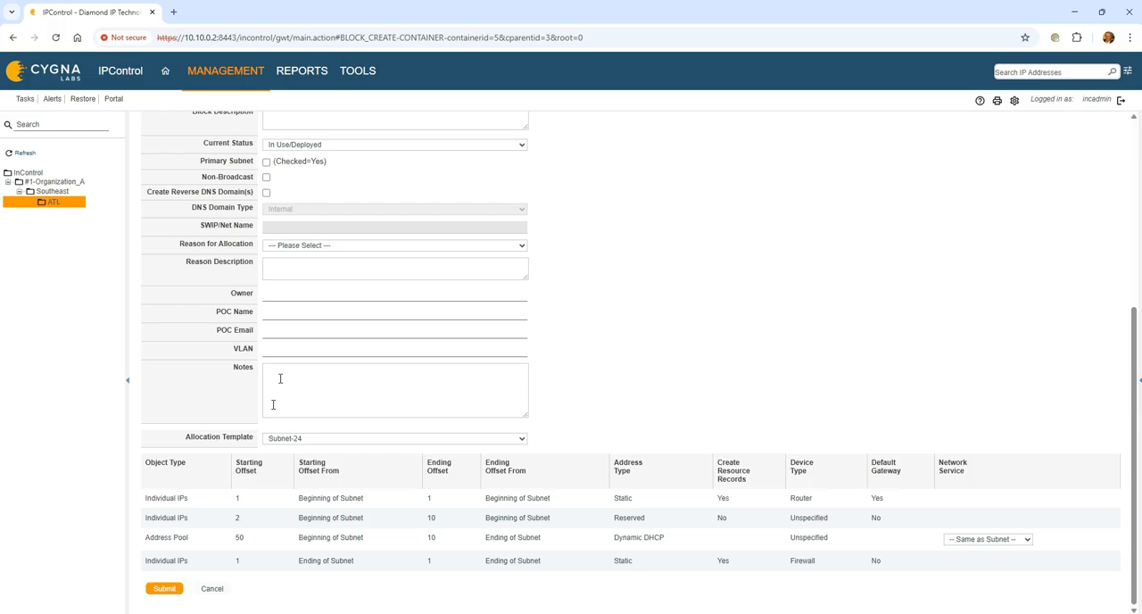
scroll(564, 355, up, 4)
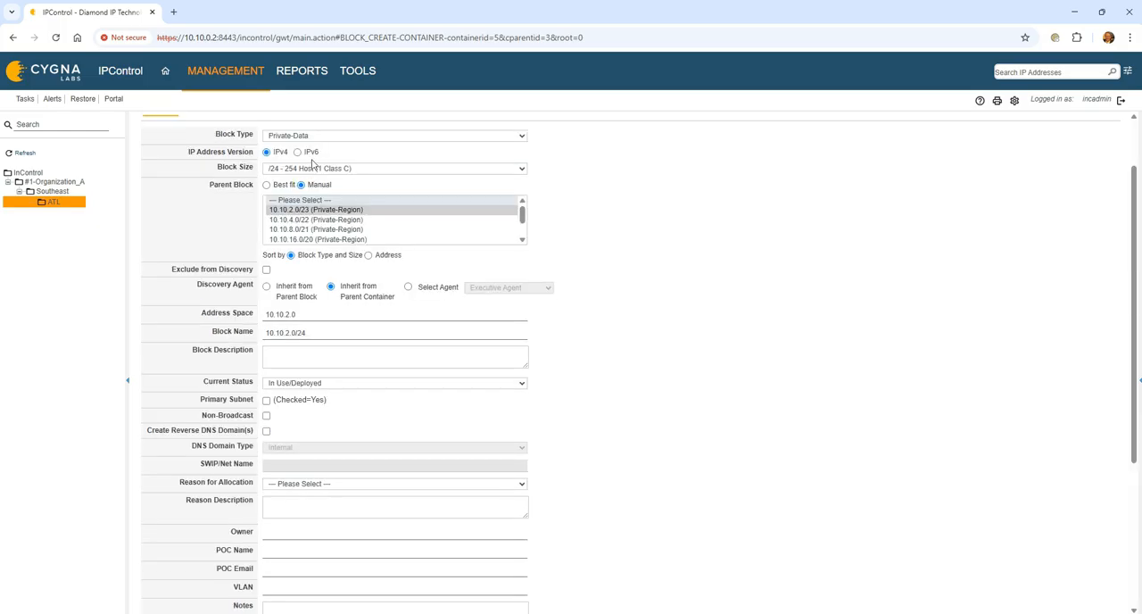
scroll(308, 482, down, 1)
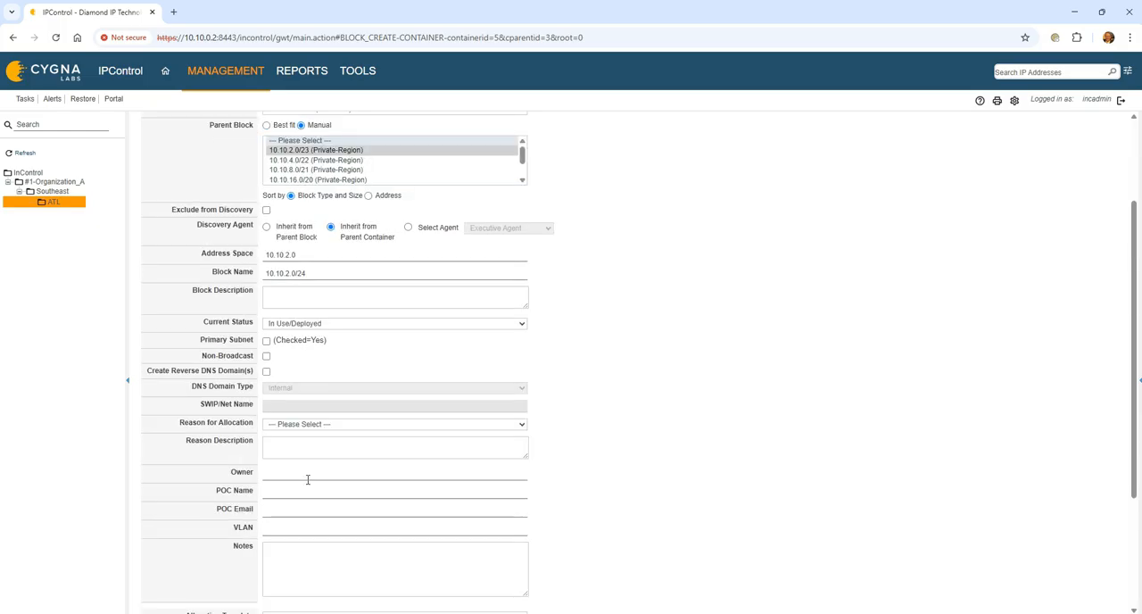
click(312, 473)
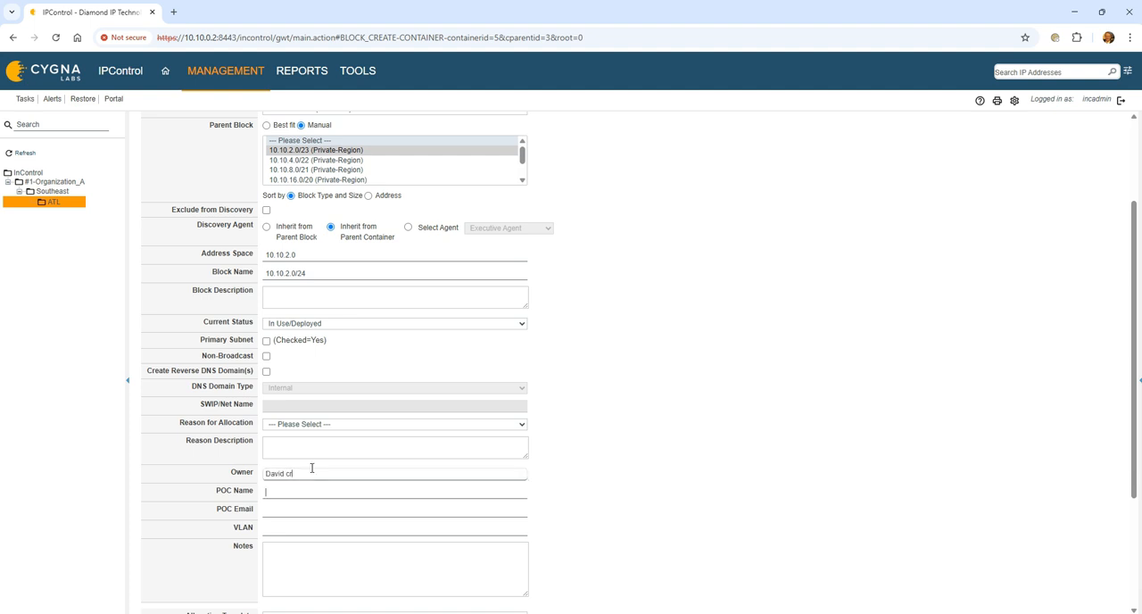
key(Tab)
key(shift+Tab)
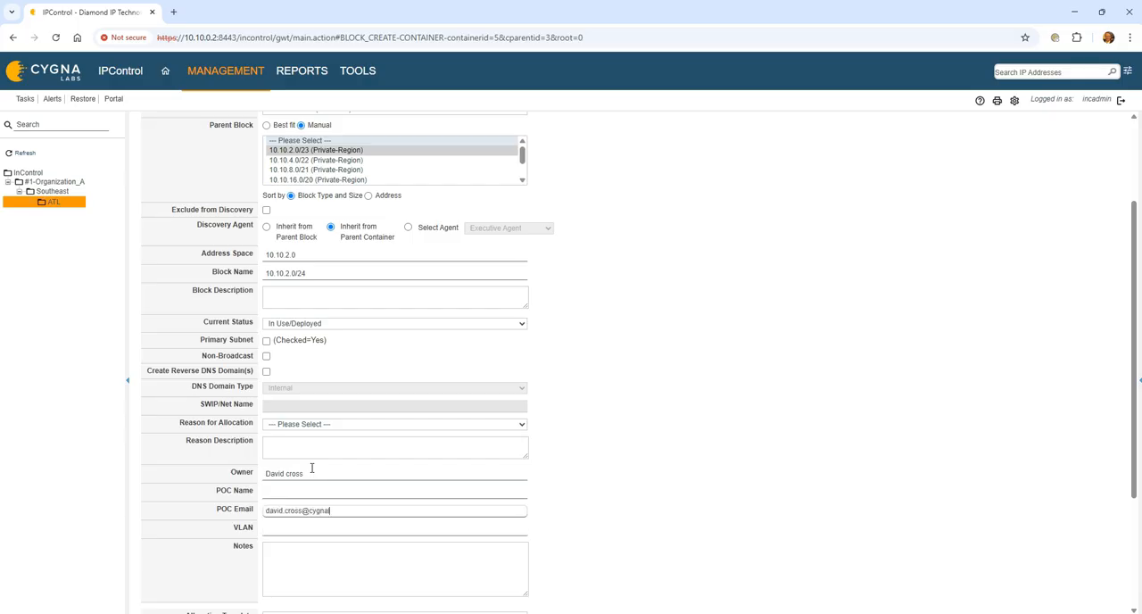
key(Tab)
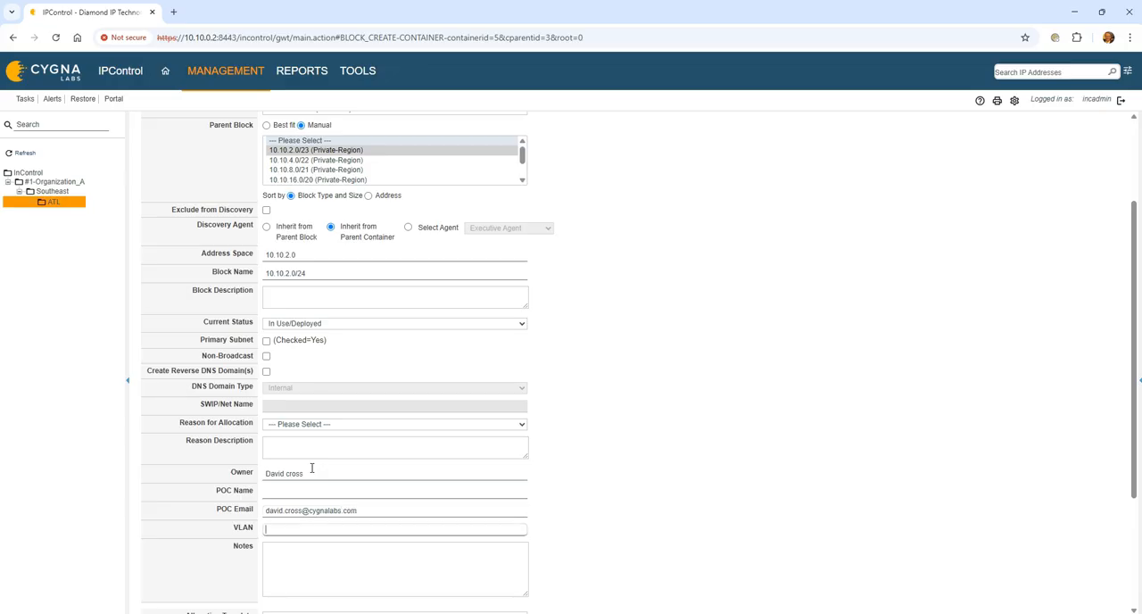
- Set the child block's VLAN to v101 and enter the notes "This is the notes where you can give additional details."
text(v101This is)
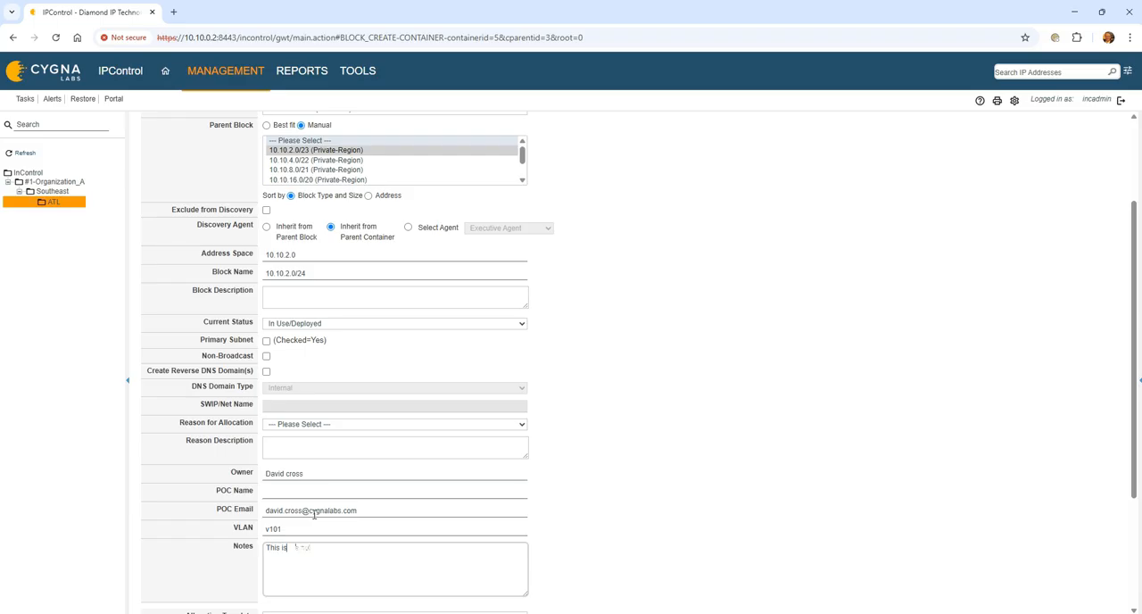
text( test data you can give additional details.)
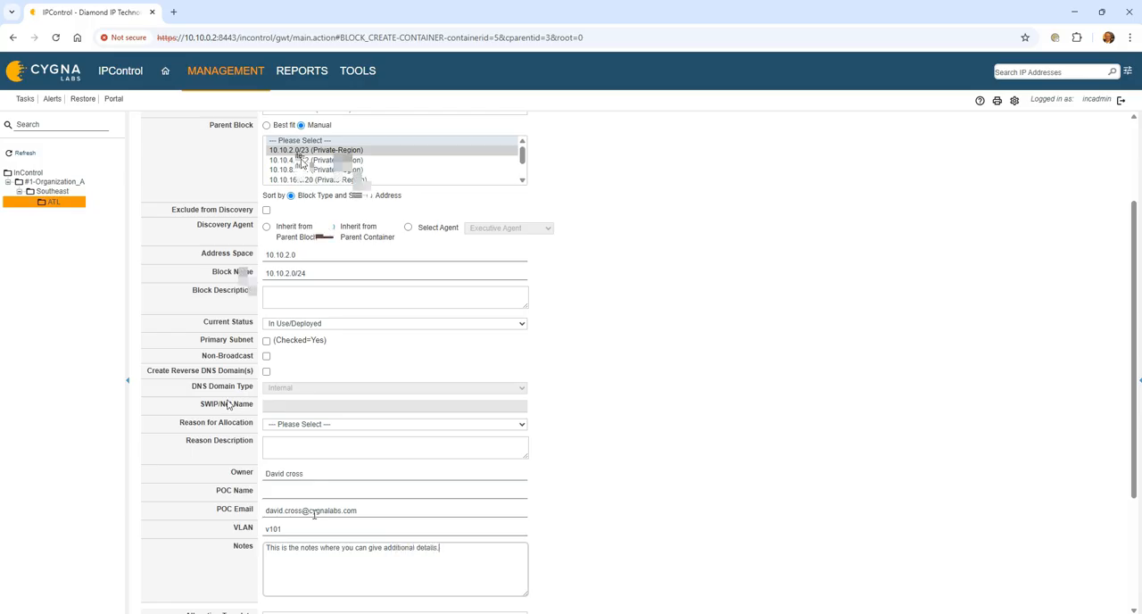
- Set the default gateway to 10.10.2.1 in the child block's policies
click(203, 183)
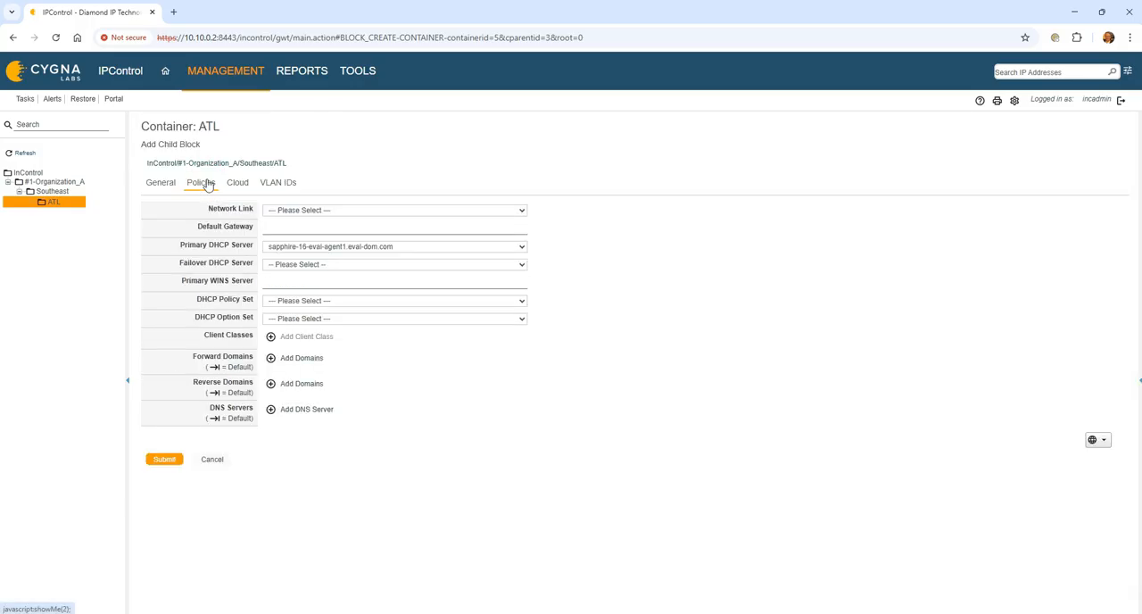
click(283, 227)
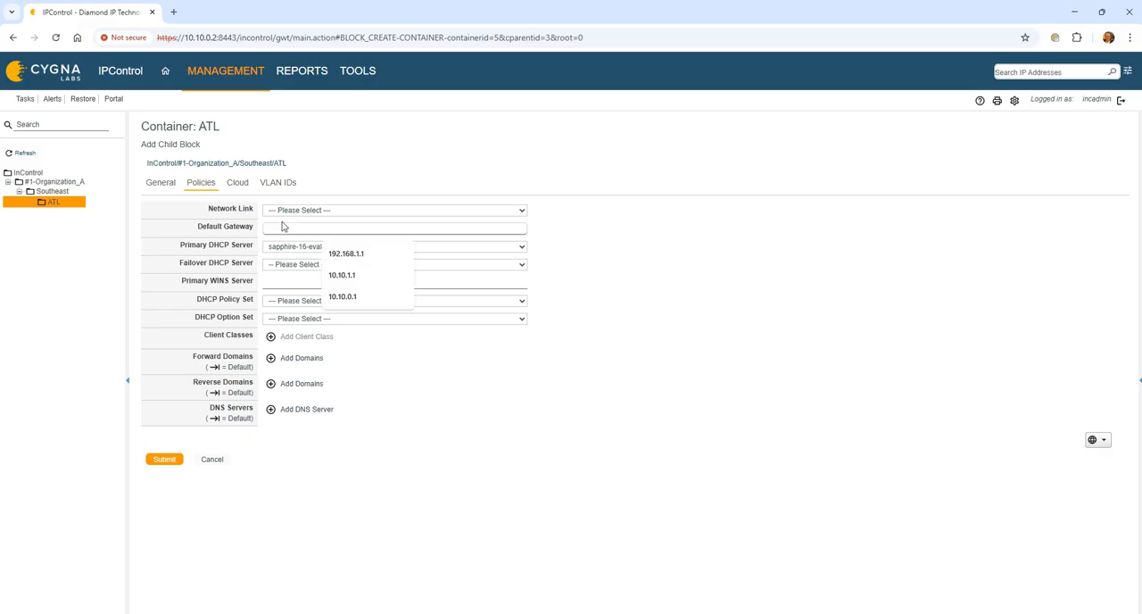
text(10.10.)
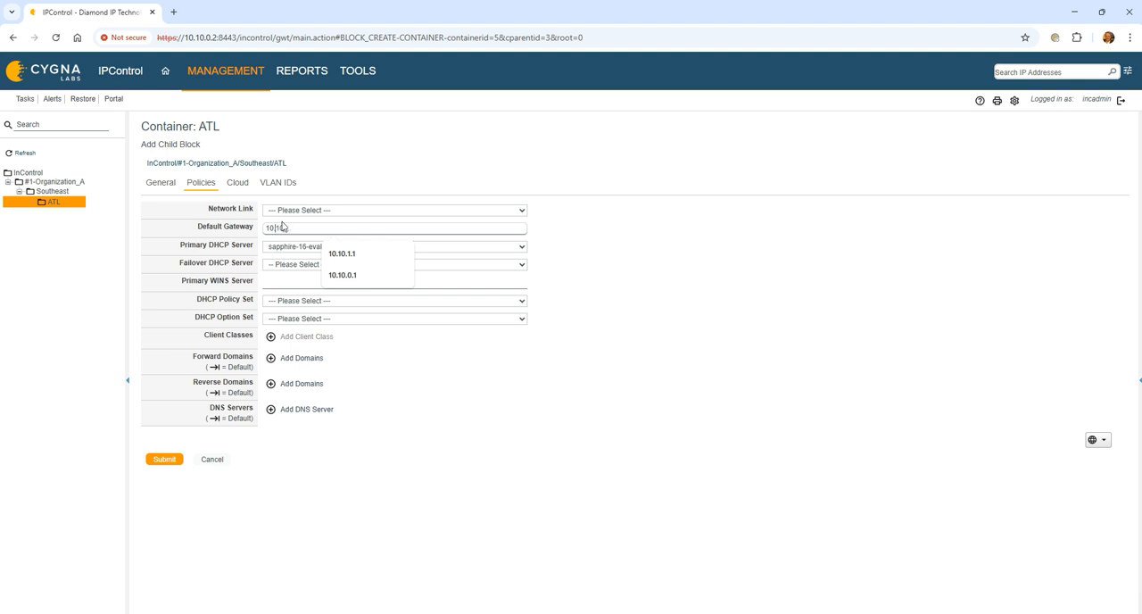
text(2.1)
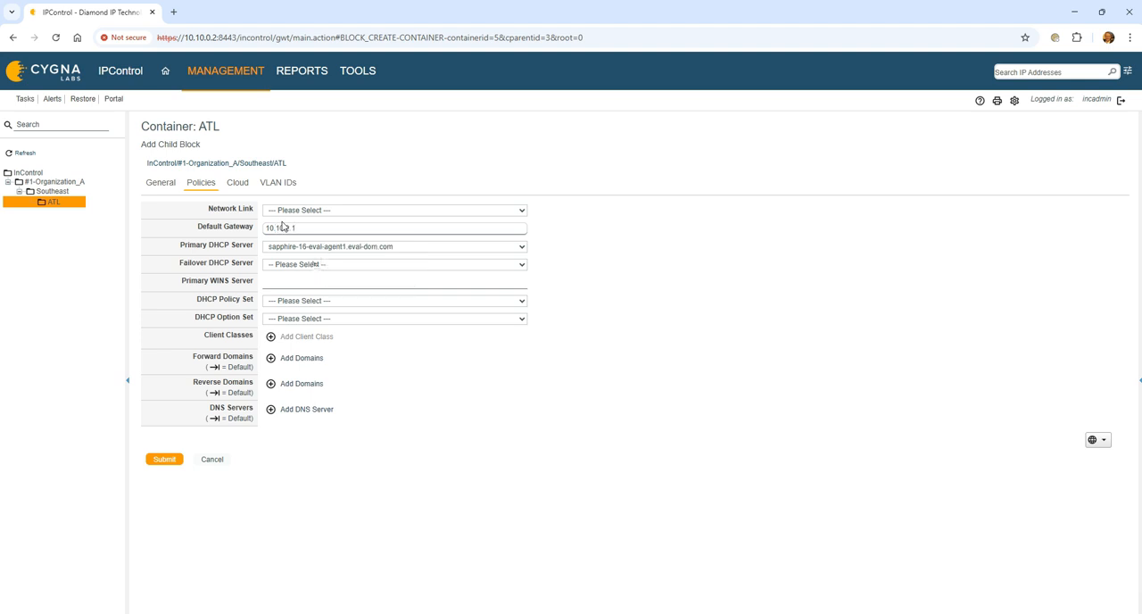
- Assign the 300 Second Lease DHCP policy set and the Standard ISC DHCP Option Set to the child block
click(312, 263)
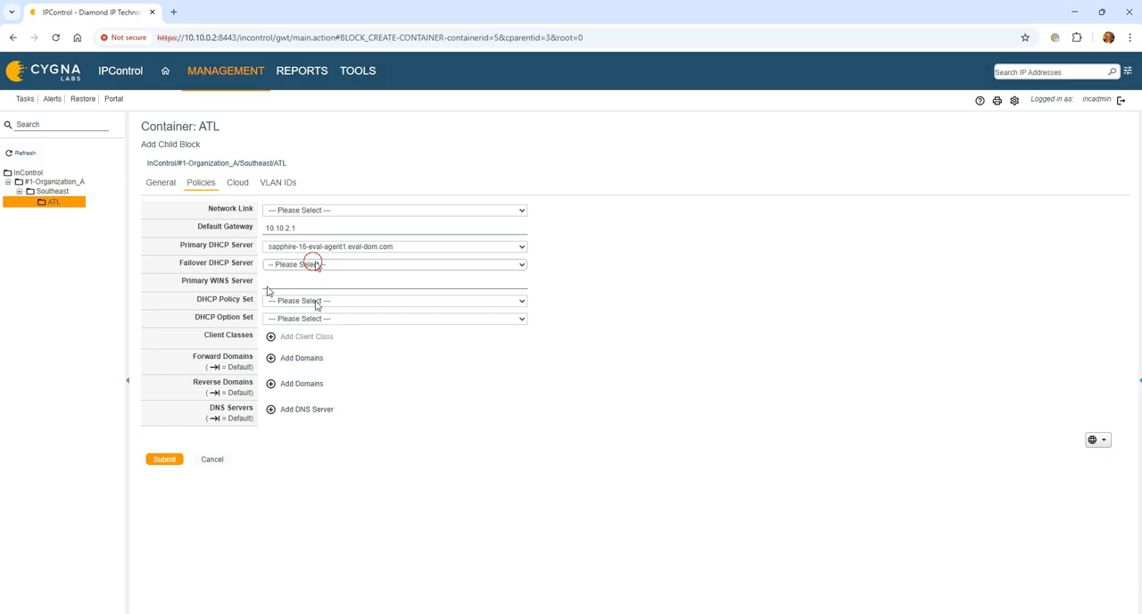
click(328, 301)
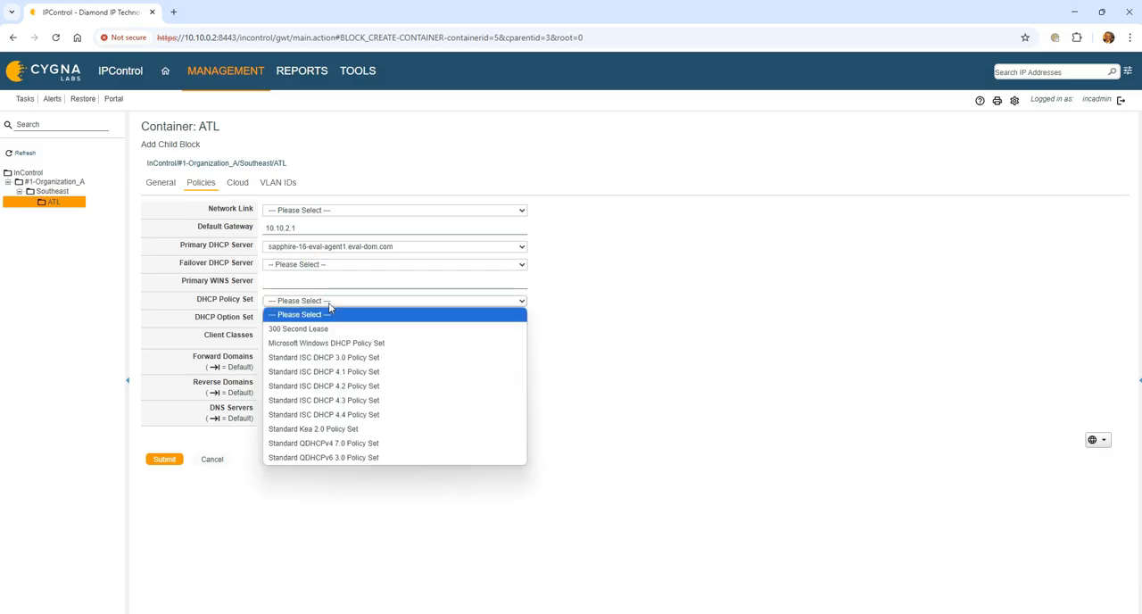
click(359, 328)
click(368, 319)
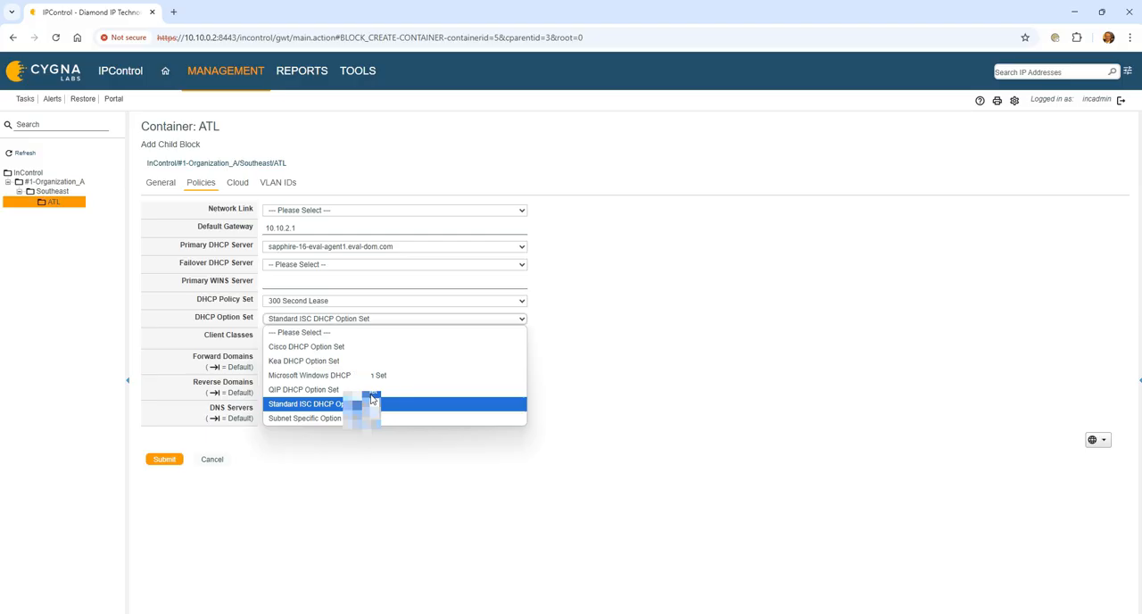
click(363, 404)
- Add the internal forward domain eval-dom.com to the block's policies, keeping Standard ISC DHCP Option Set selected
click(303, 358)
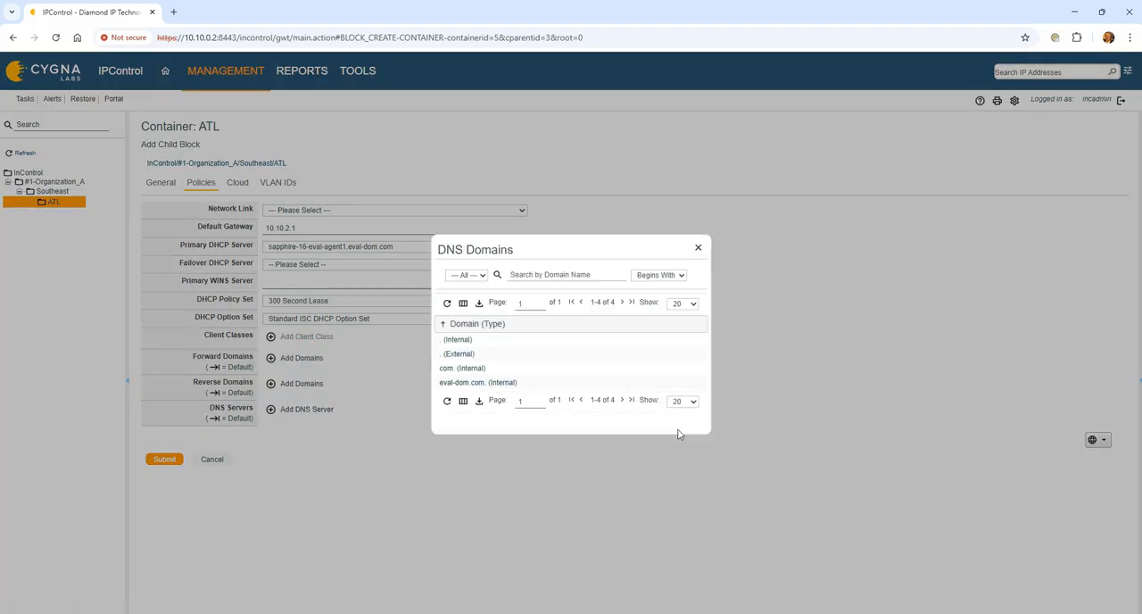
click(476, 382)
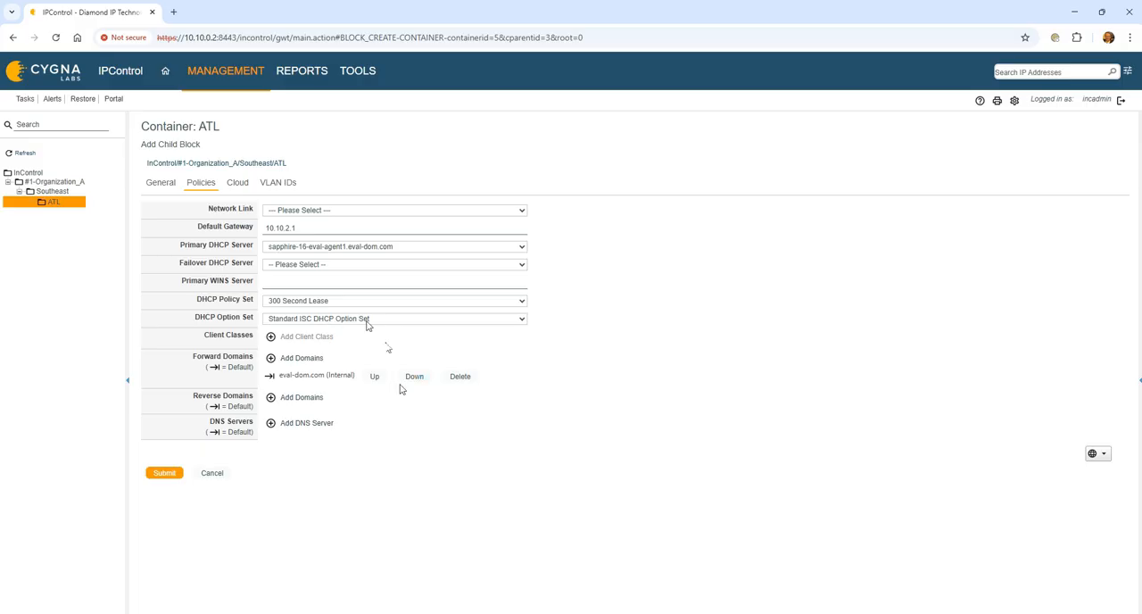
click(306, 402)
click(522, 320)
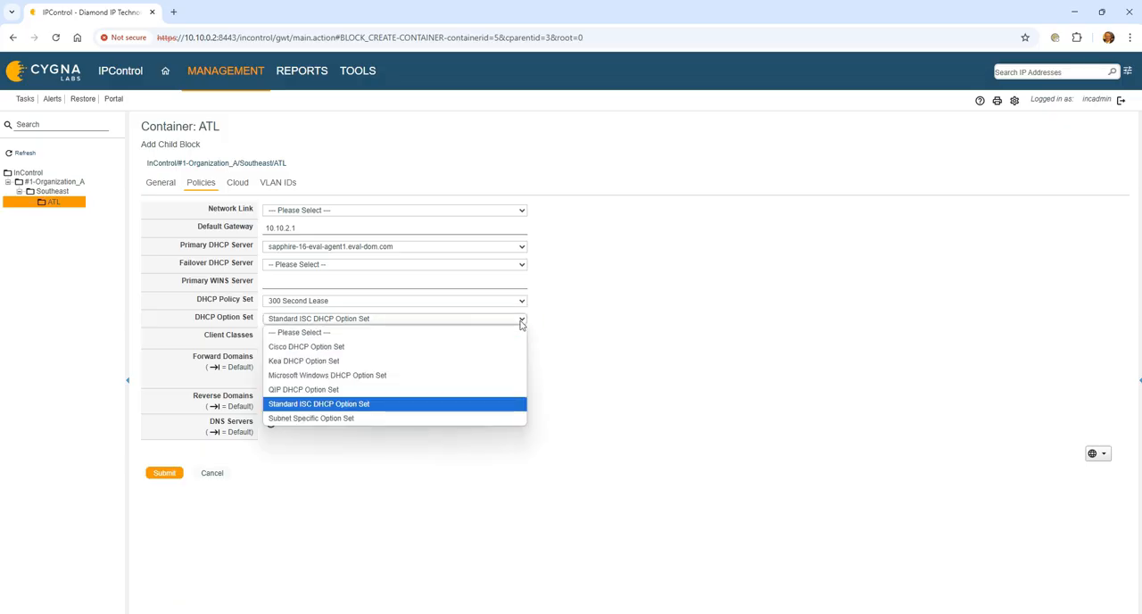
click(399, 402)
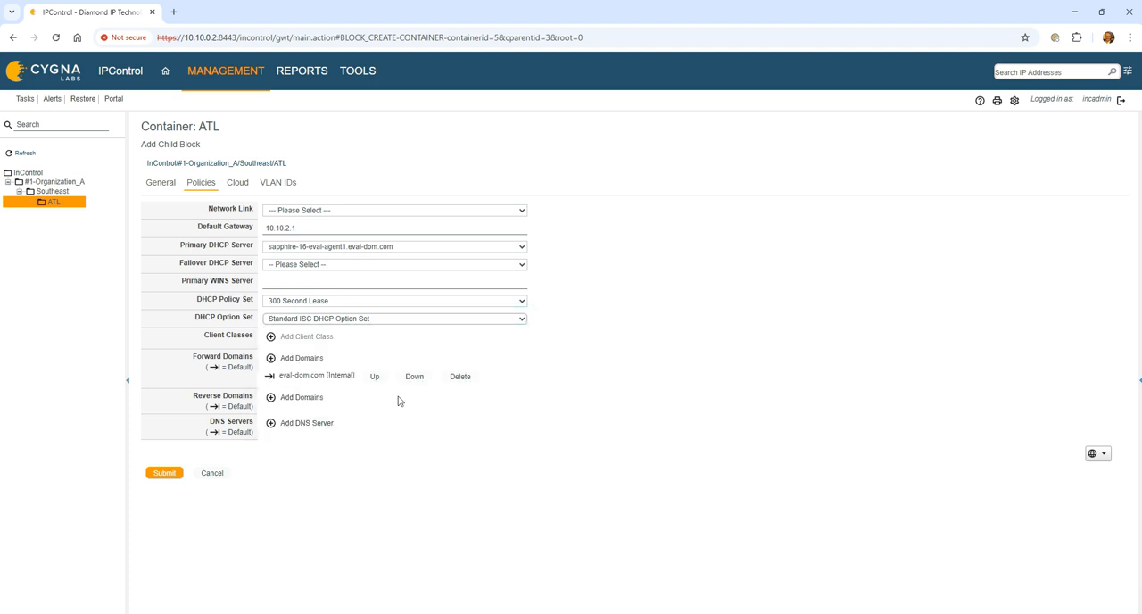
- Add the 10.in-addr.arpa reverse domain and the DNS servers sapphire-16-eval-agent1.eval-dom.com and sapphire-16-eval-agent2.eval-dom.com to the block's policies
click(314, 397)
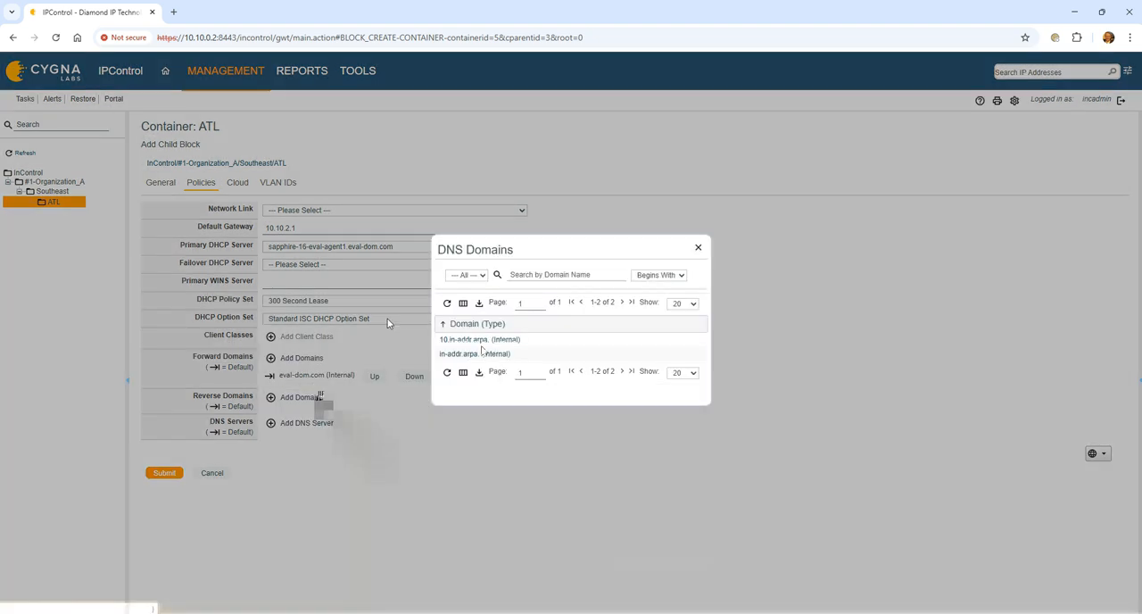
click(483, 354)
click(306, 436)
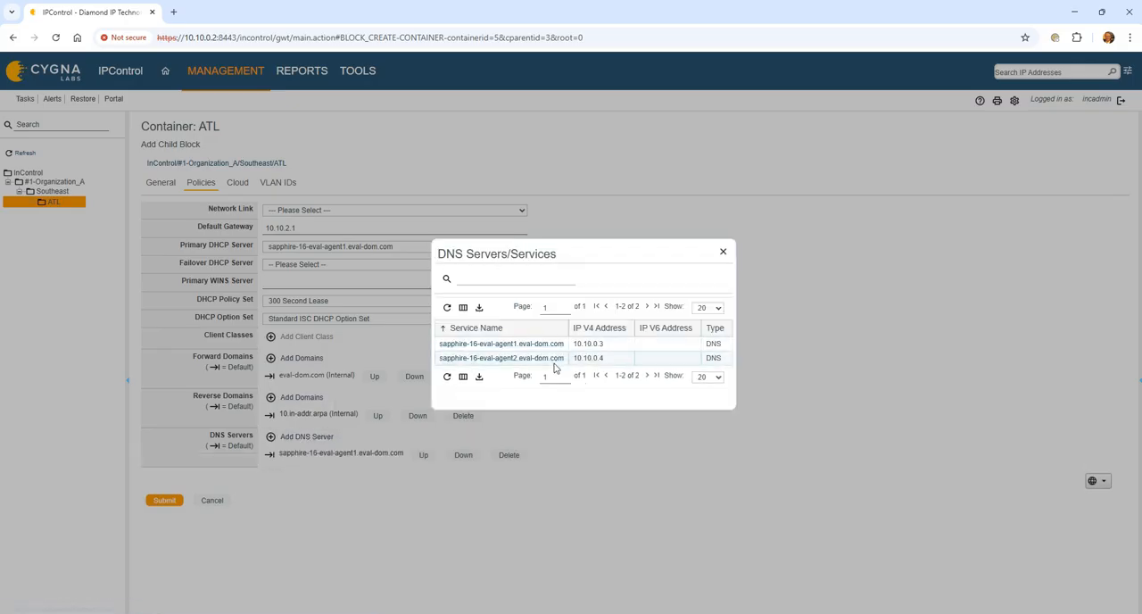
click(554, 359)
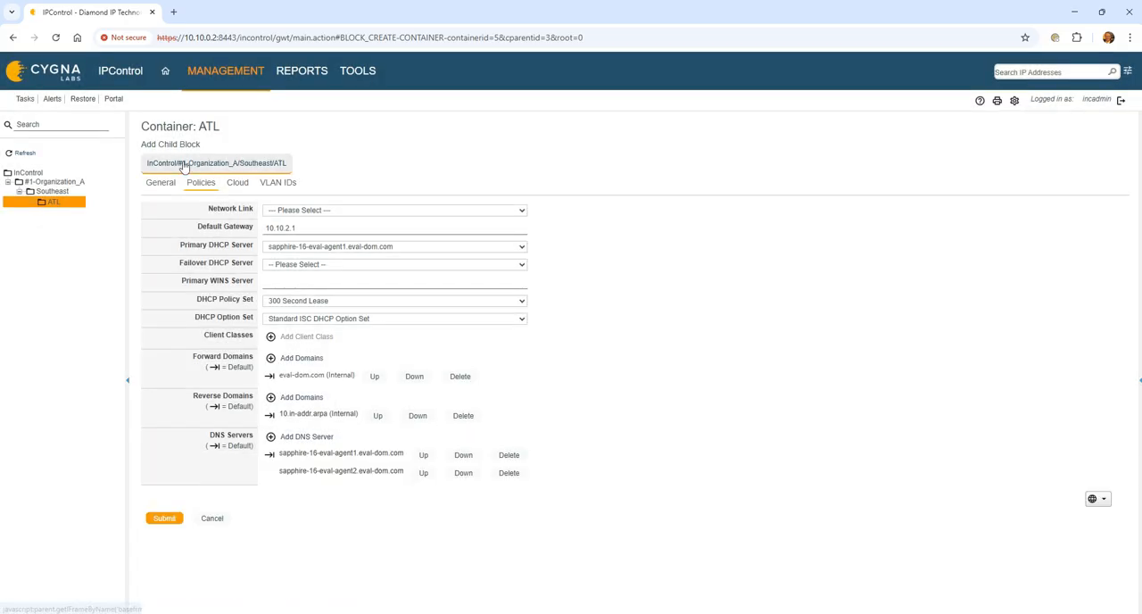
- Review the child block's general settings and try to submit the block
click(161, 181)
scroll(700, 434, down, 3)
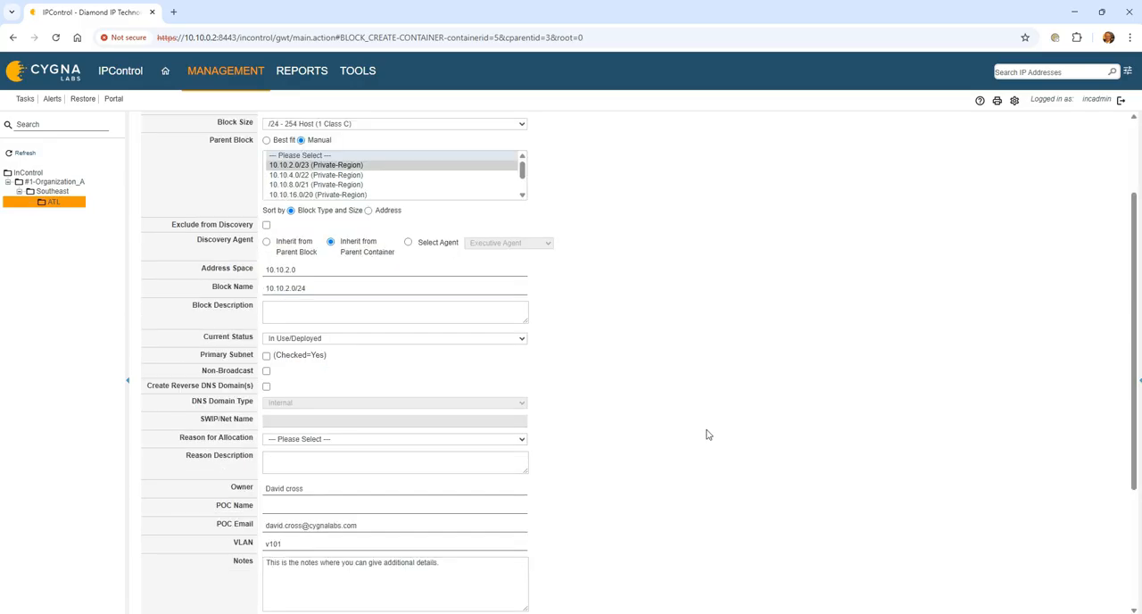
scroll(701, 432, down, 1)
scroll(172, 609, down, 3)
click(169, 587)
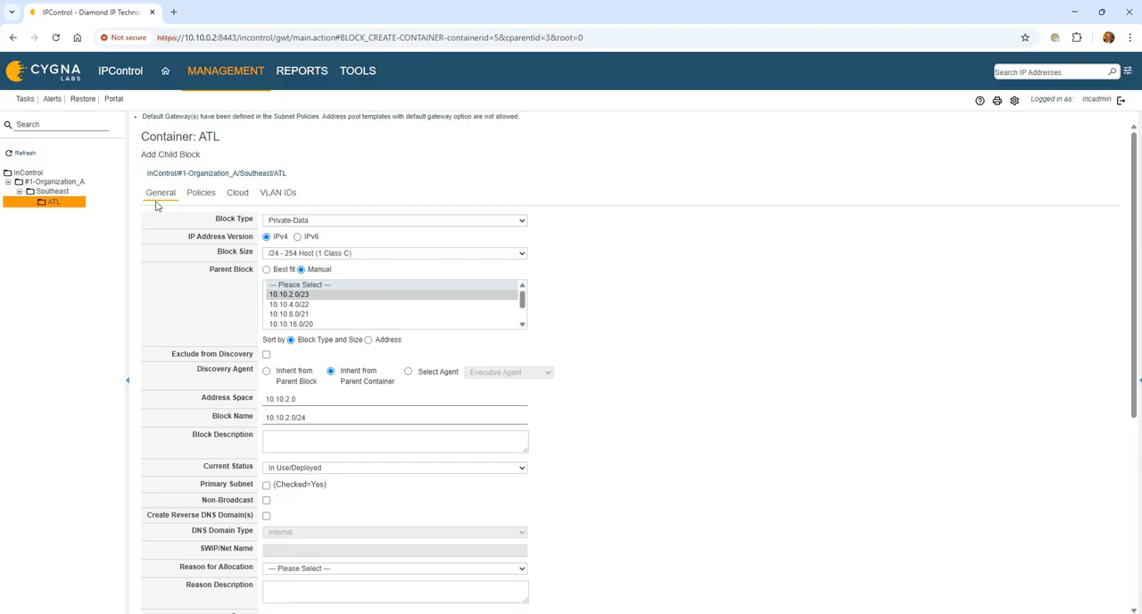
- Clear the default gateway in the child block's policies, recheck its general settings and template, and resubmit the block
click(201, 194)
double_click(318, 238)
key(BackSpace)
click(169, 193)
scroll(611, 392, down, 3)
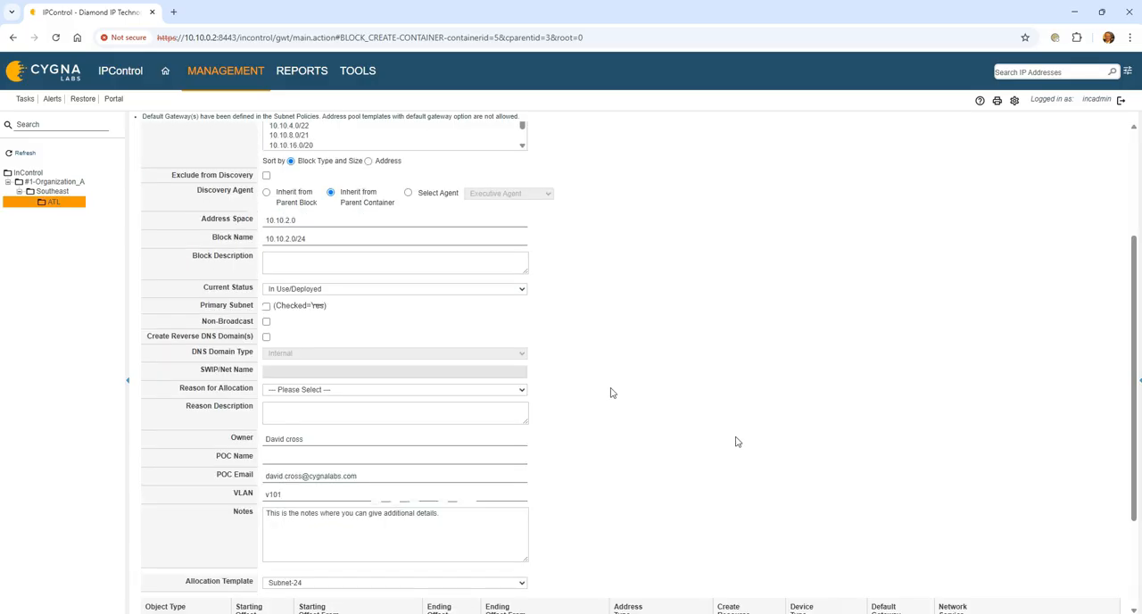
scroll(737, 442, down, 3)
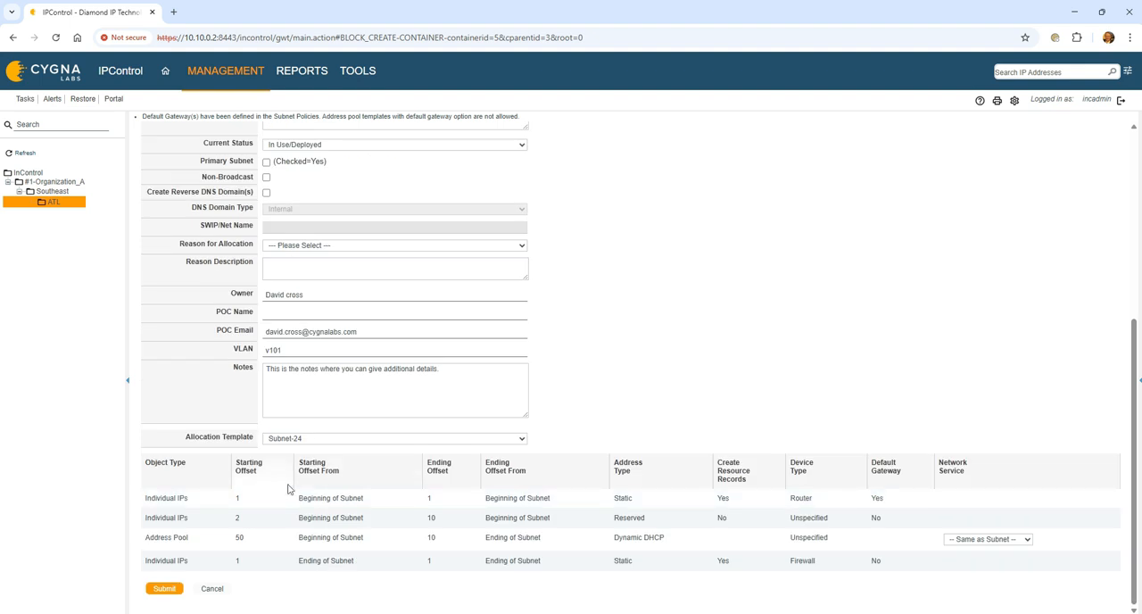
scroll(455, 241, up, 5)
click(218, 198)
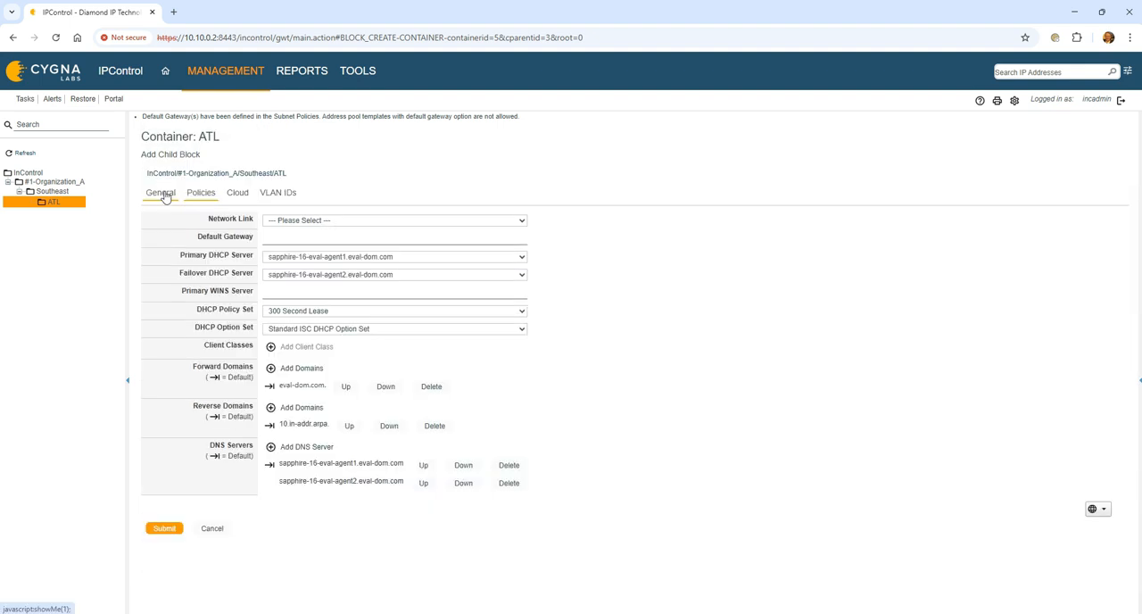
click(165, 525)
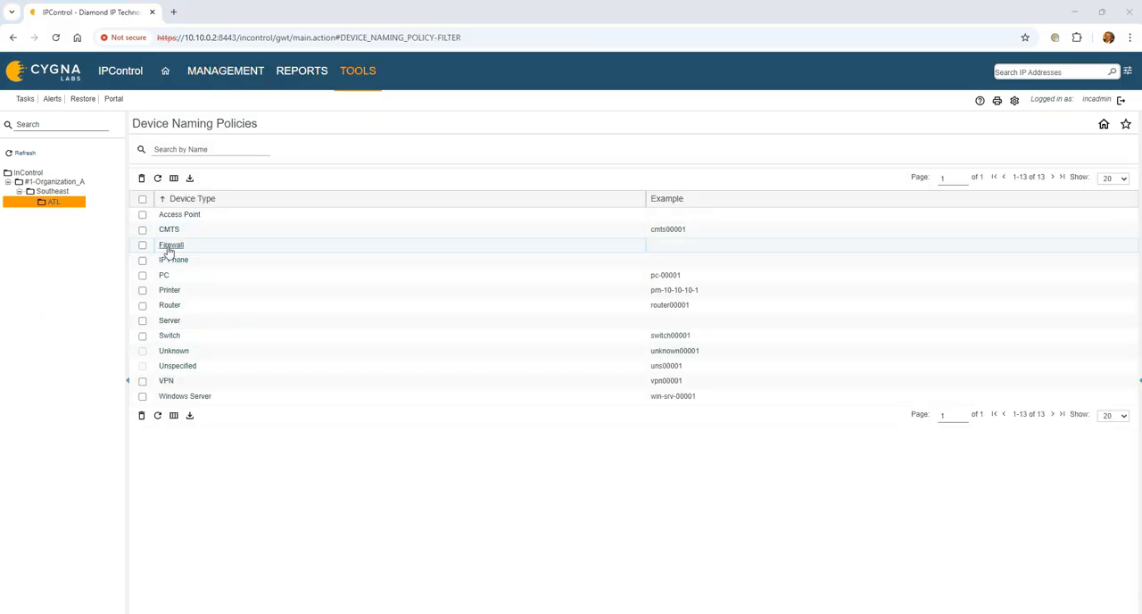
- Open the Firewall device naming policy and append a Free Text element with the value "fw-"
click(170, 246)
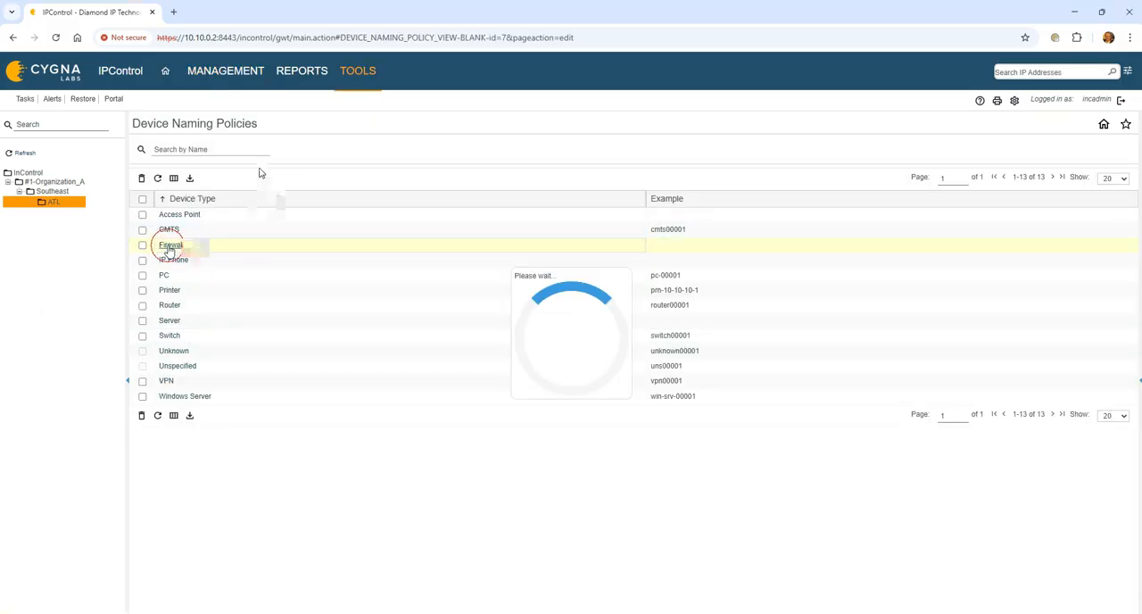
click(183, 191)
click(269, 215)
text(fw-)
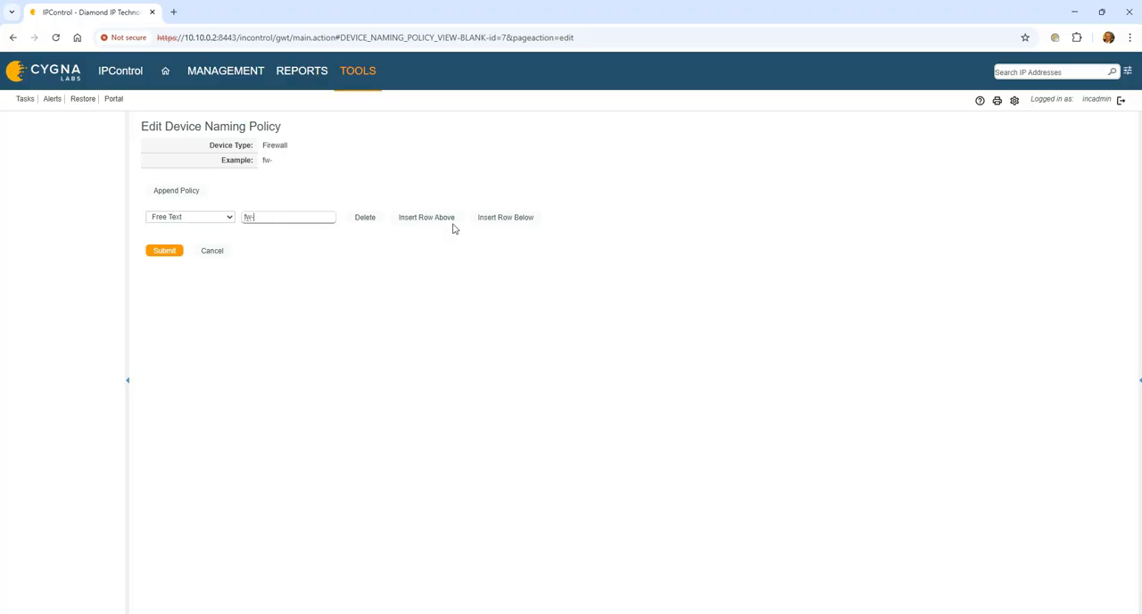
- Add an IPv4 - Dash Separated element below the free text in the Firewall naming policy and submit it
click(491, 218)
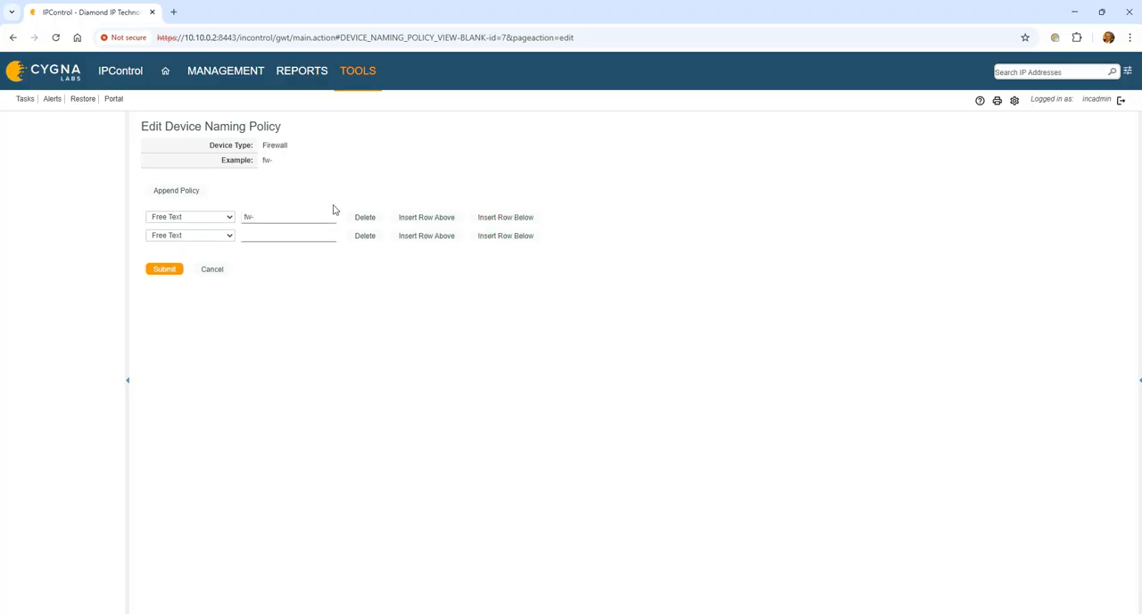
click(229, 236)
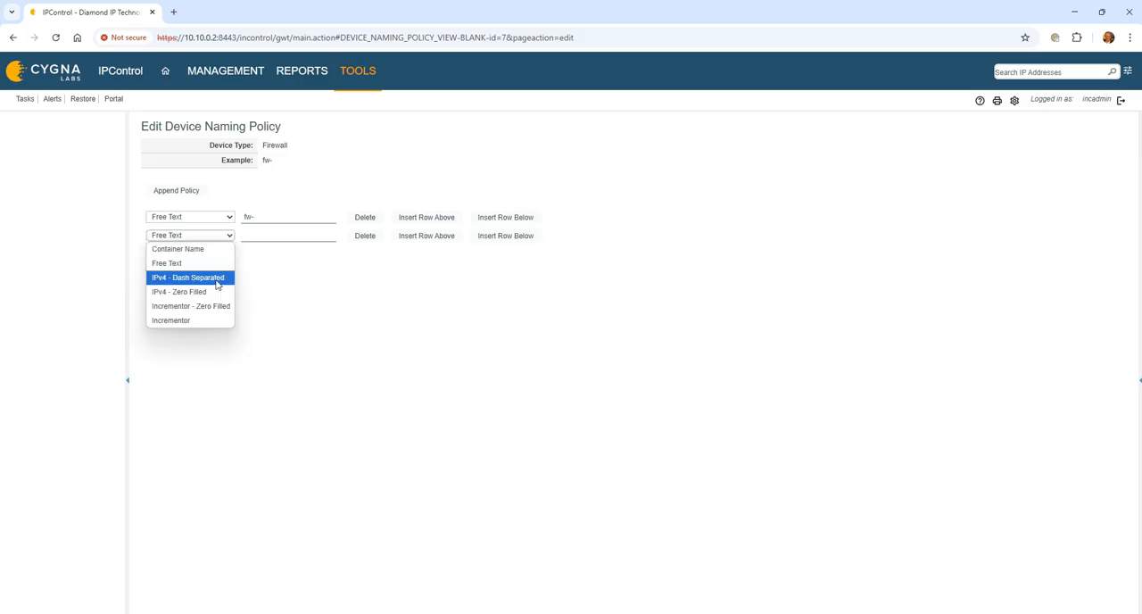
click(218, 277)
click(160, 272)
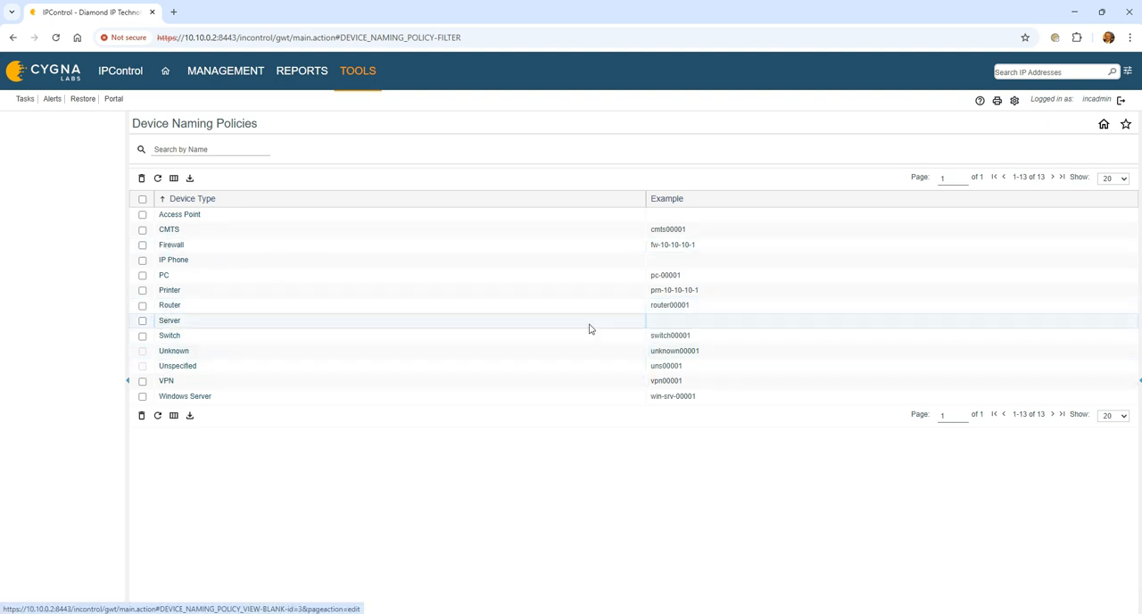
- Open the Server device naming policy and append a Free Text element with the value "srv-"
click(171, 323)
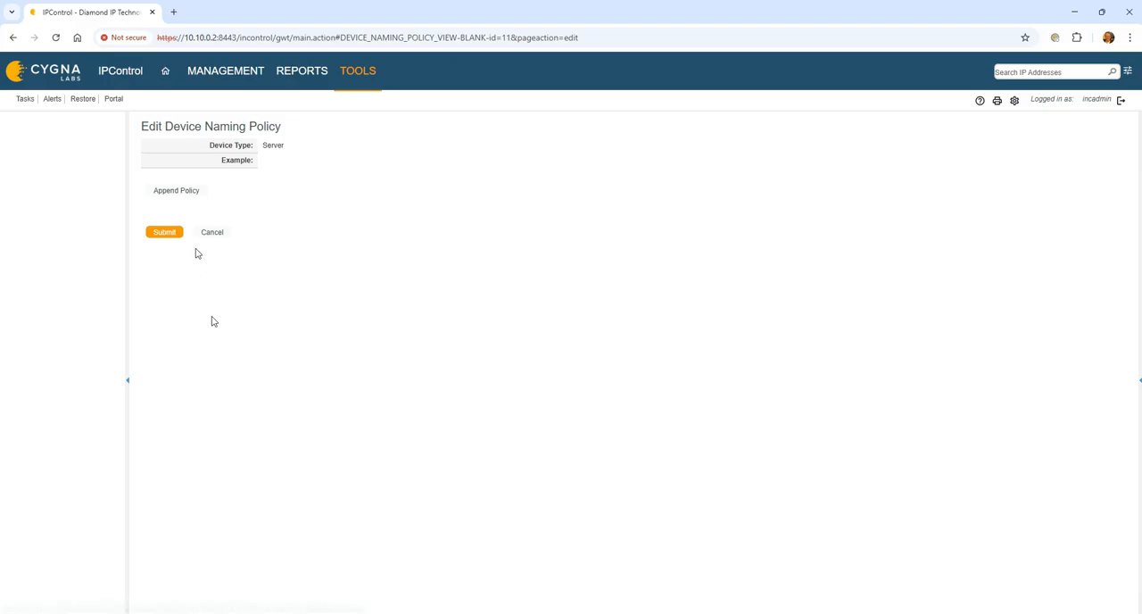
click(193, 193)
click(289, 219)
text(srv-)
- Add a zero-filled Incrementor element below the free text in the Server naming policy and submit it
click(505, 217)
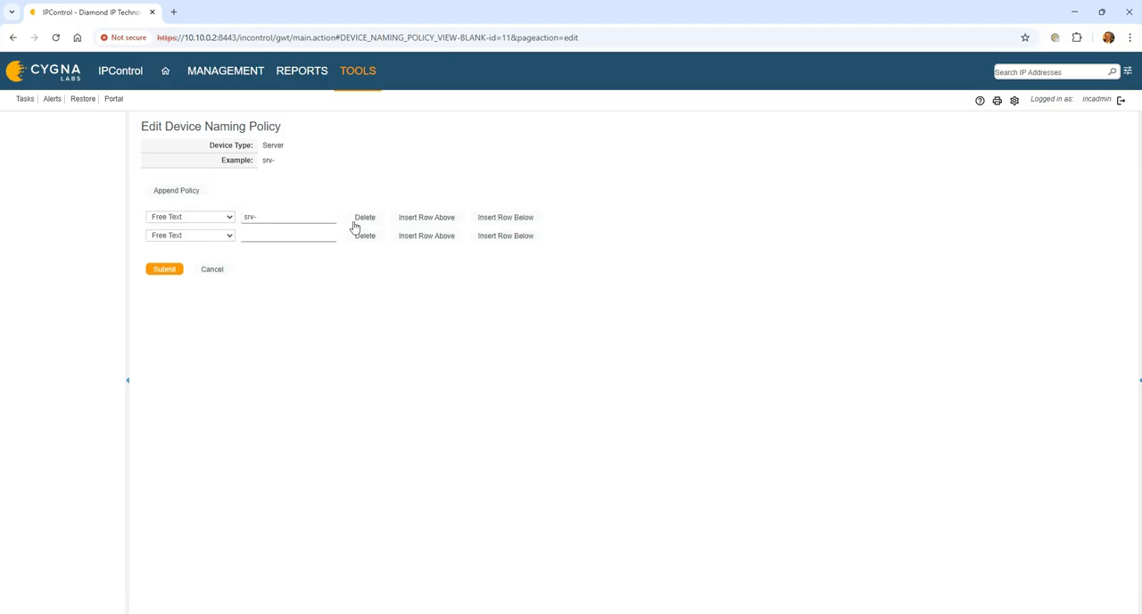
click(192, 236)
click(214, 306)
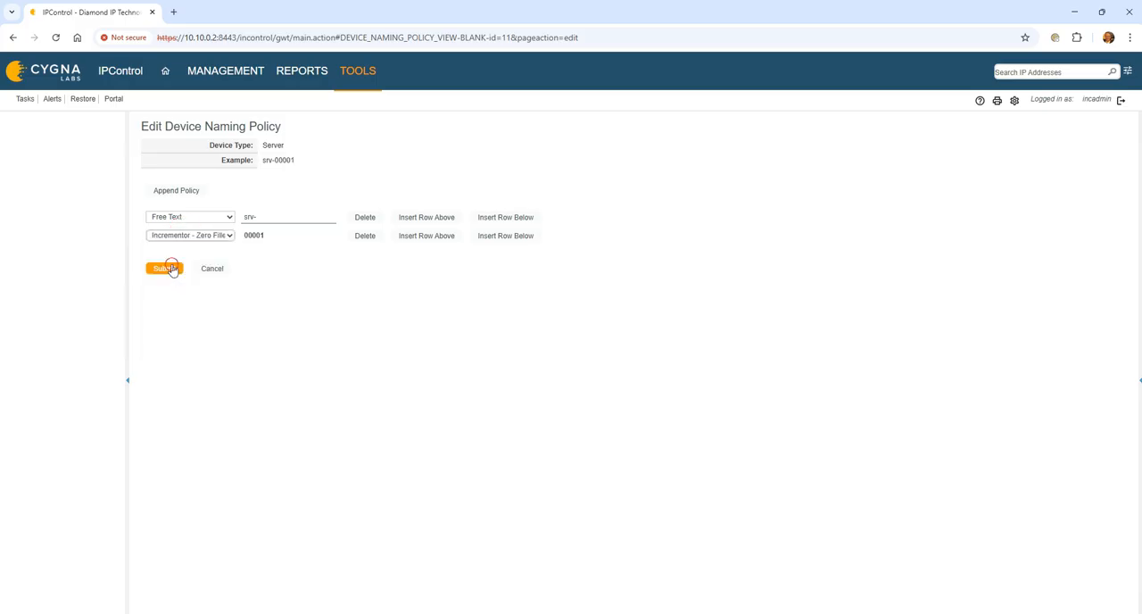
click(164, 269)
- Open the ATL container in the container view and start adding another child block
mouse_move(248, 77)
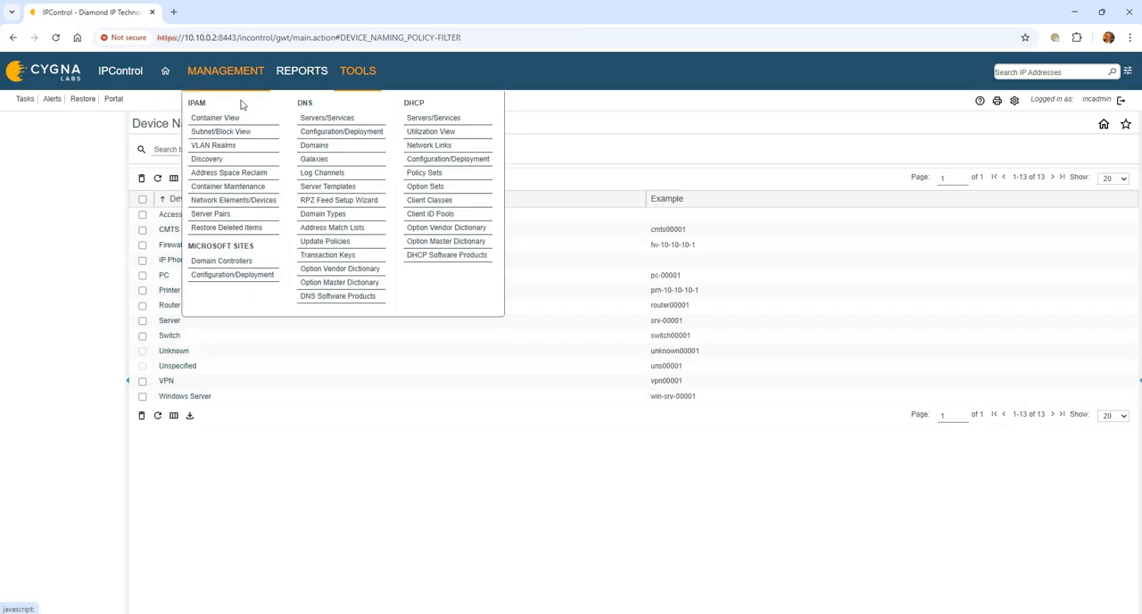
click(236, 117)
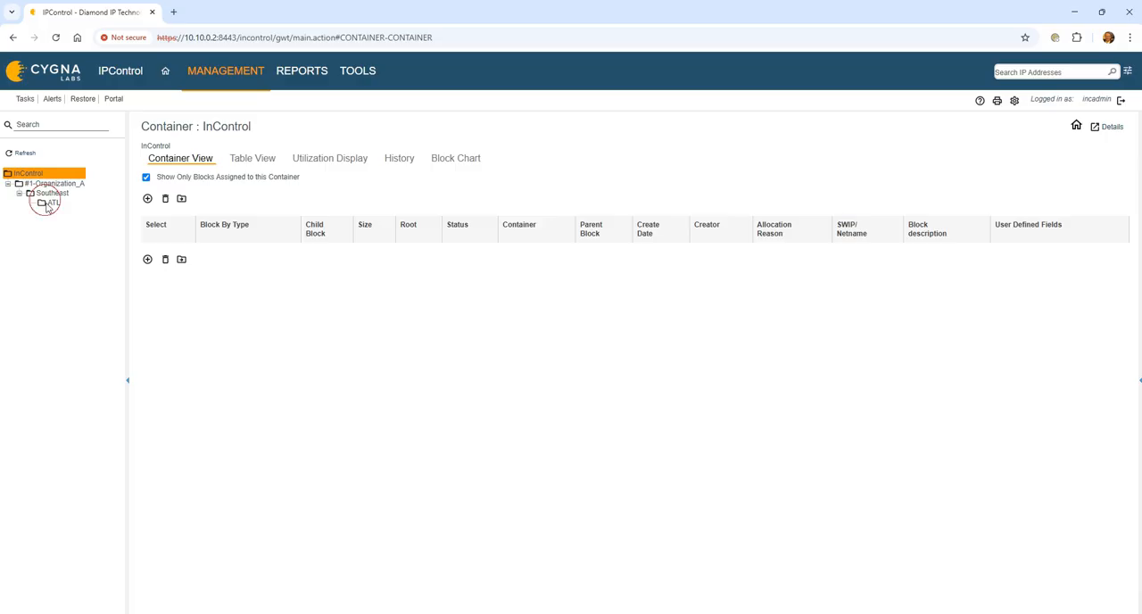
click(46, 202)
click(148, 199)
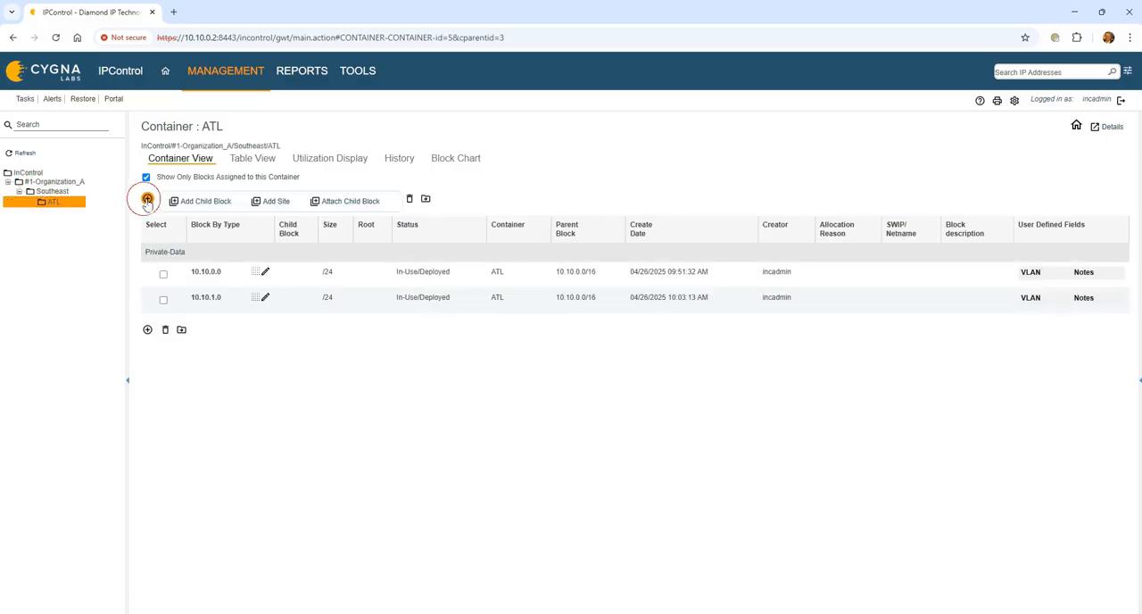
click(207, 202)
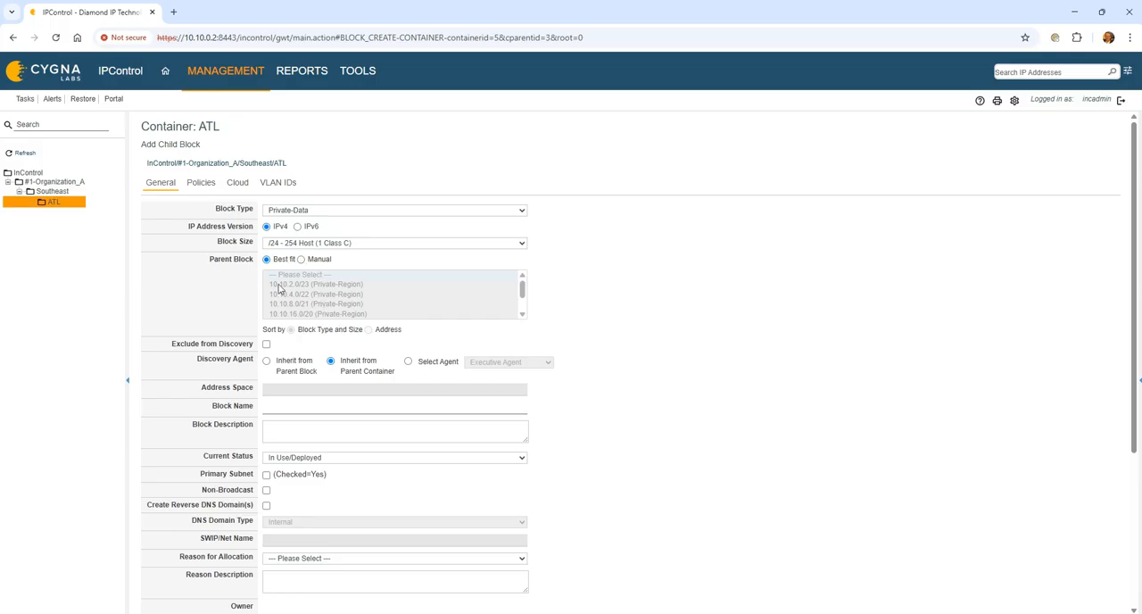
- Review the new child block's general fields and assign it the Subnet-24 allocation template
scroll(292, 255, down, 1)
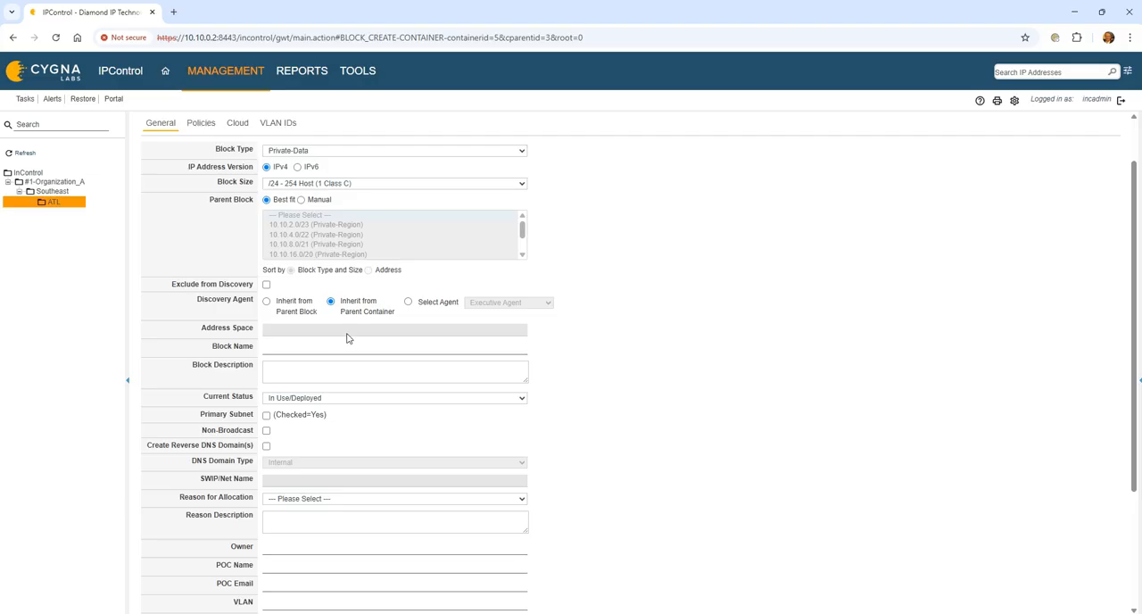
click(292, 346)
click(288, 366)
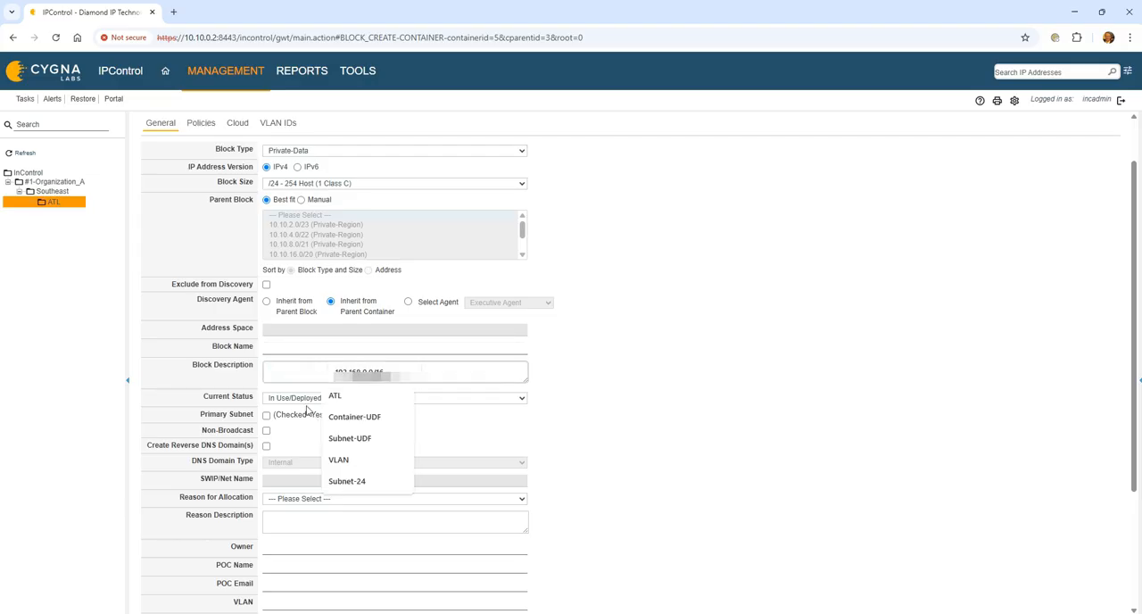
click(289, 398)
click(288, 399)
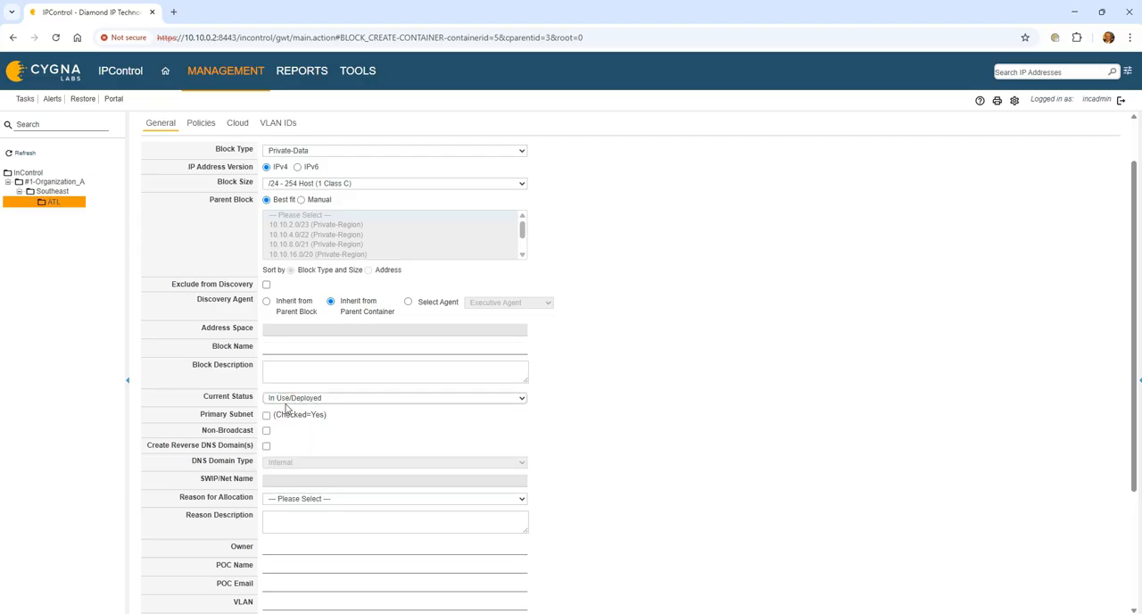
scroll(284, 419, down, 1)
scroll(291, 468, down, 1)
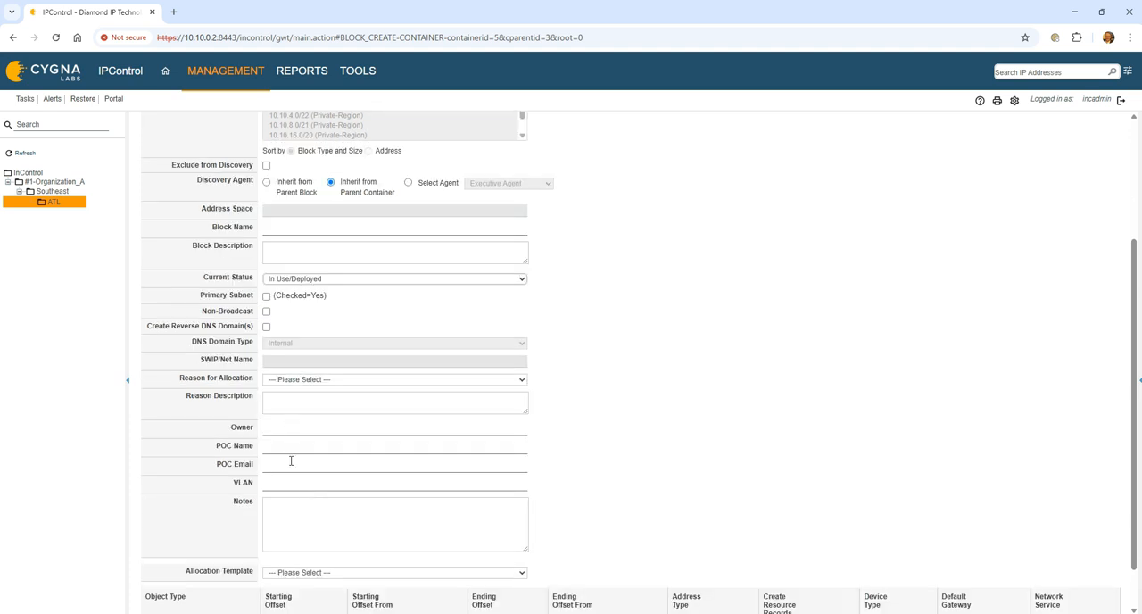
click(295, 572)
click(310, 602)
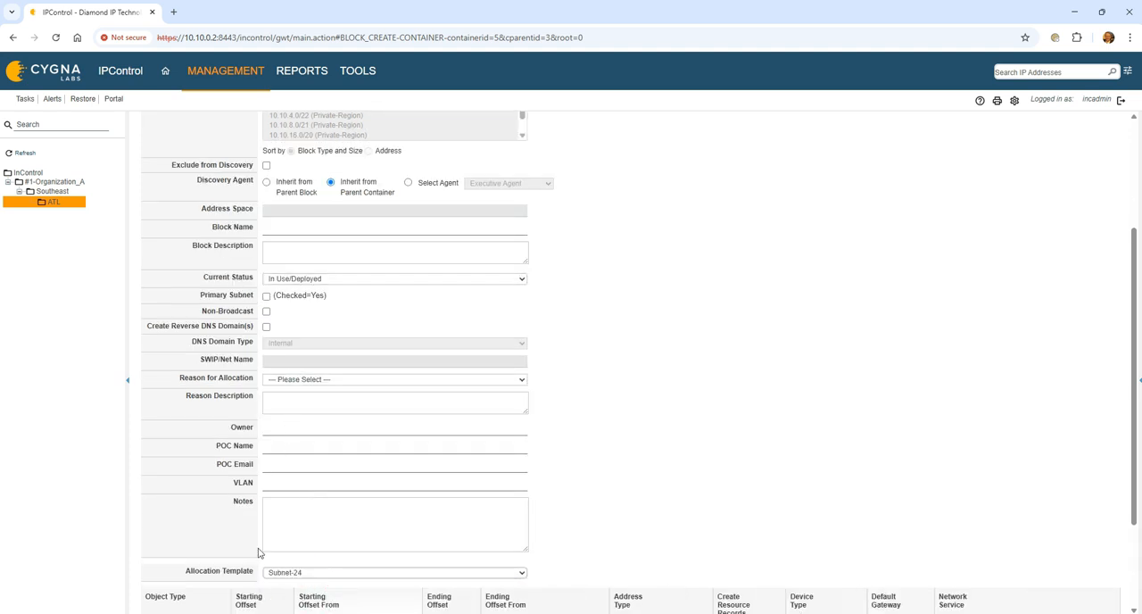
- In the child block's policies, add the forward domain eval-dom.com and the reverse domain 10.in-addr.arpa
scroll(259, 553, up, 3)
click(200, 184)
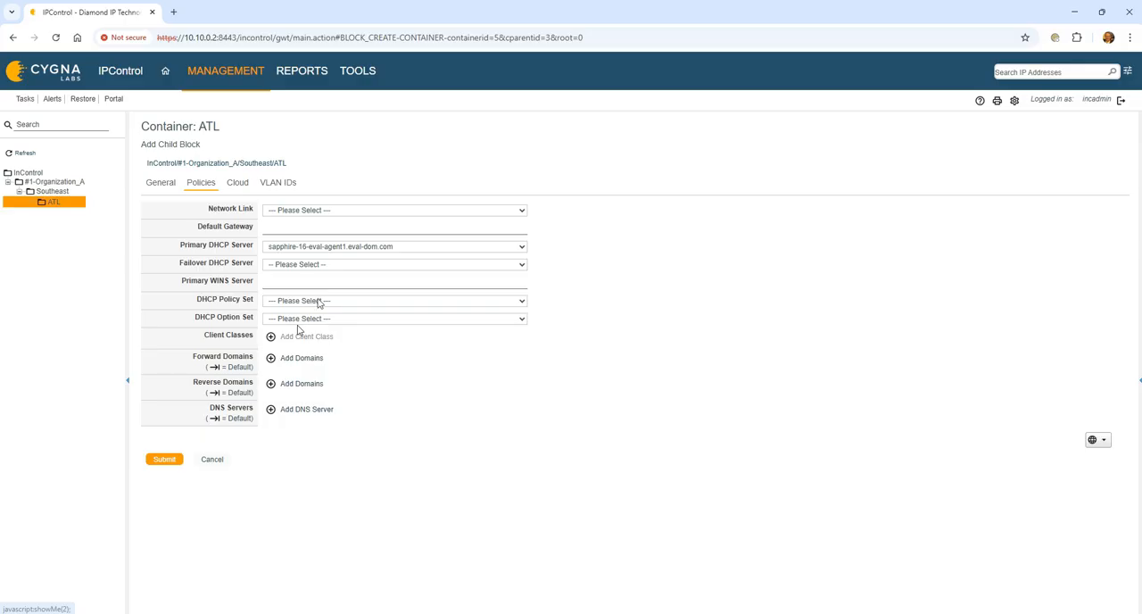
click(302, 358)
double_click(518, 384)
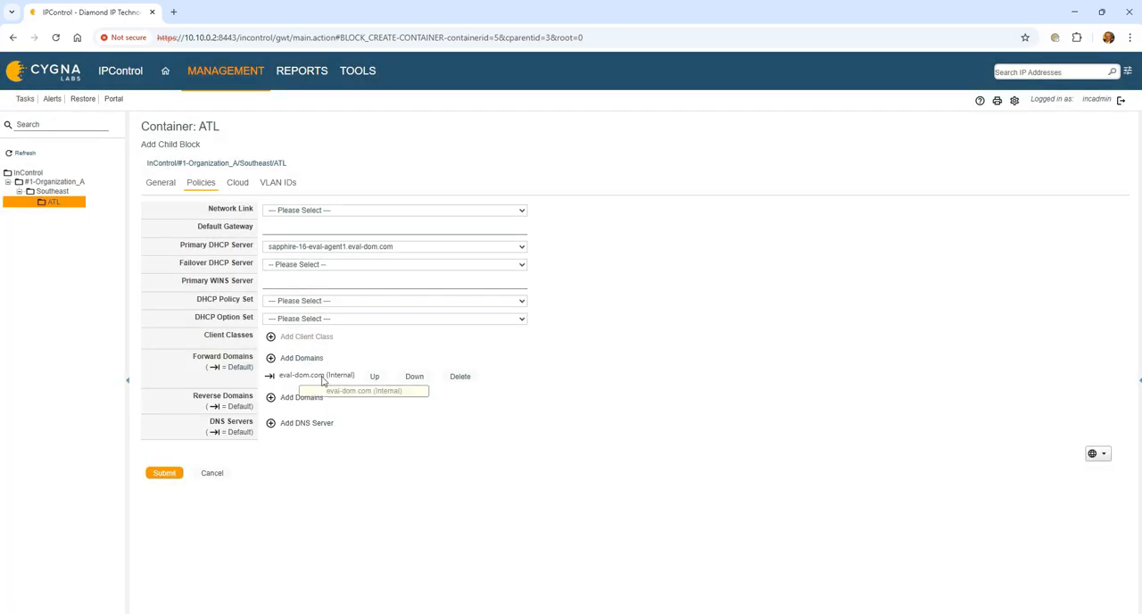
click(308, 398)
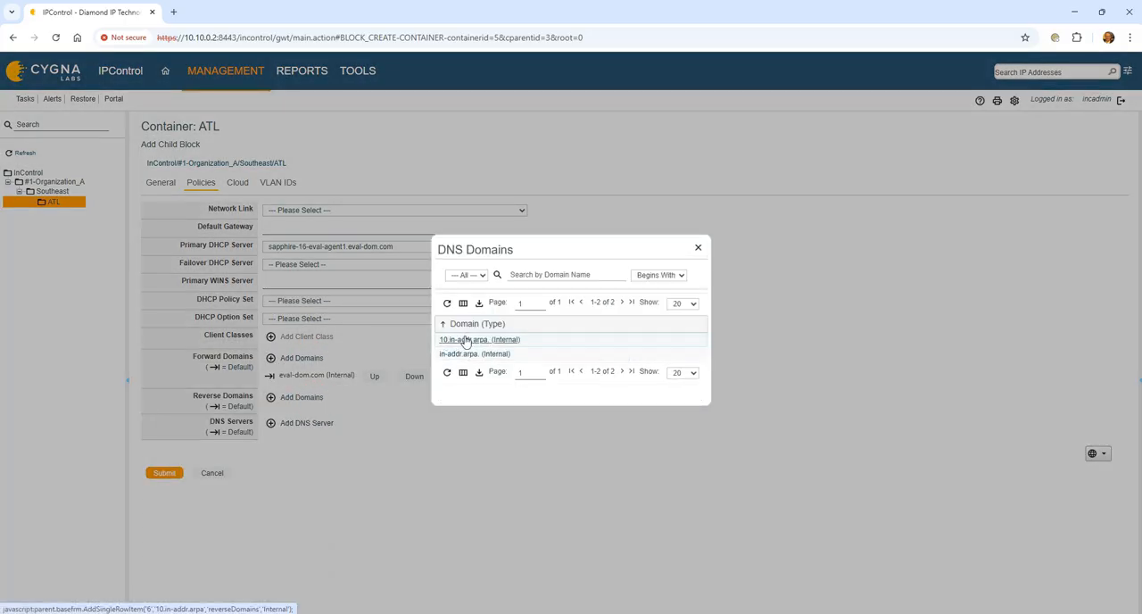
click(465, 342)
- Add sapphire-16-eval-agent1.eval-dom.com and sapphire-16-eval-agent2.eval-dom.com as the child block's DNS servers
click(312, 437)
click(468, 342)
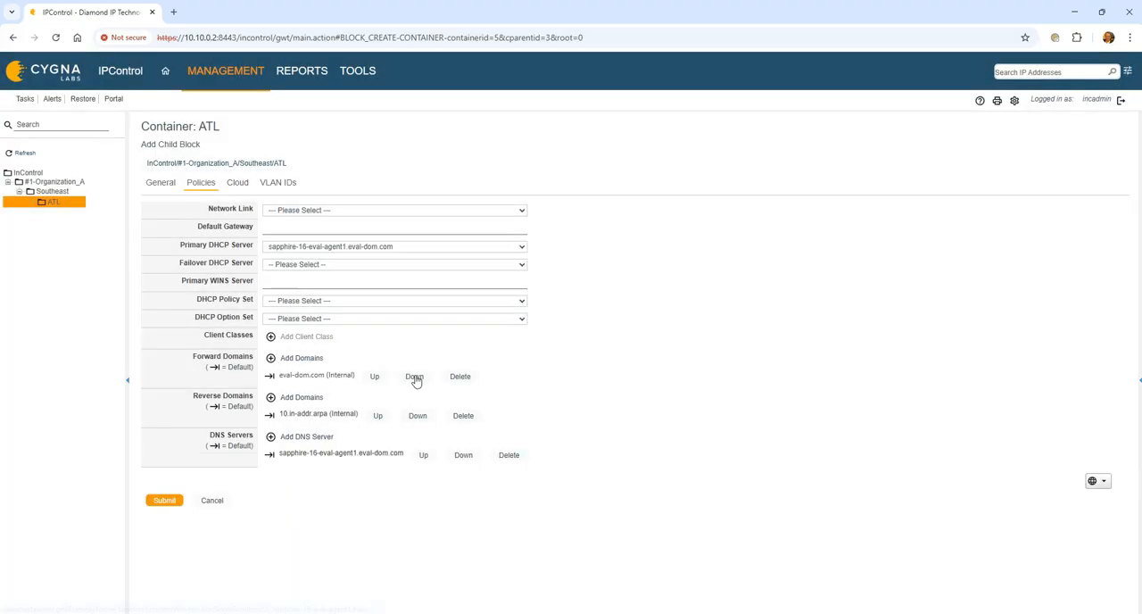
click(329, 437)
click(523, 360)
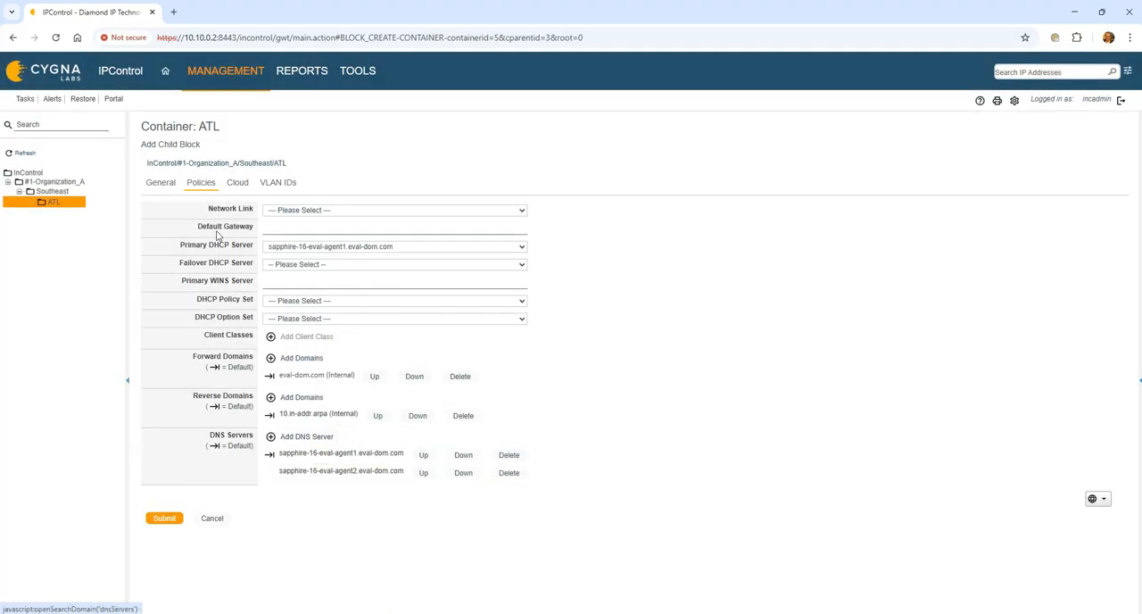
- Recheck the child block's general settings and allocation template rows, and submit the block
click(160, 182)
scroll(192, 535, down, 5)
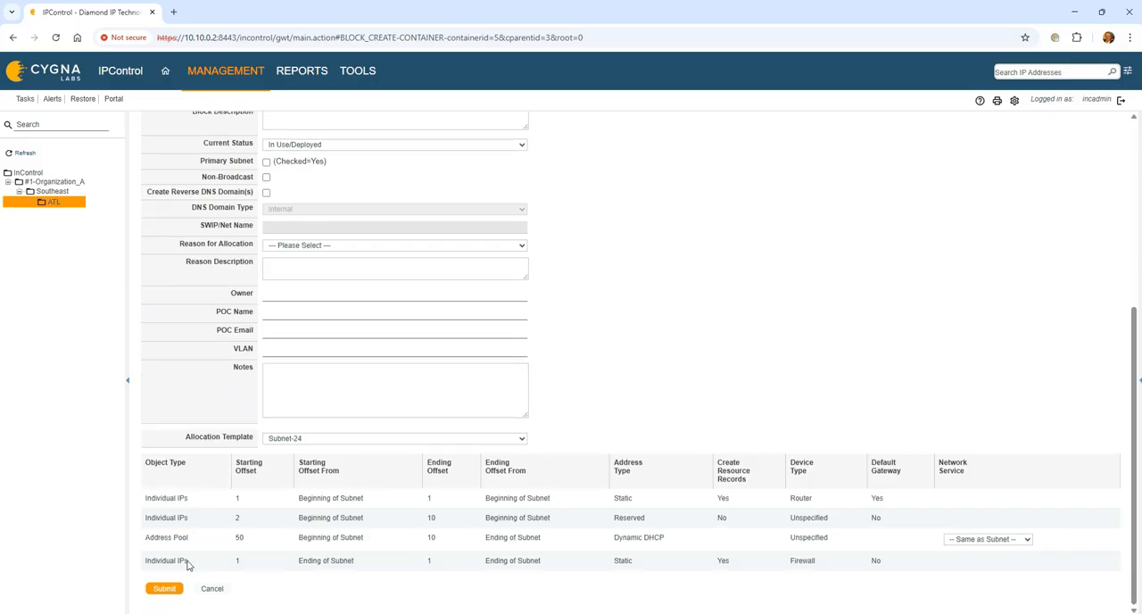
click(178, 588)
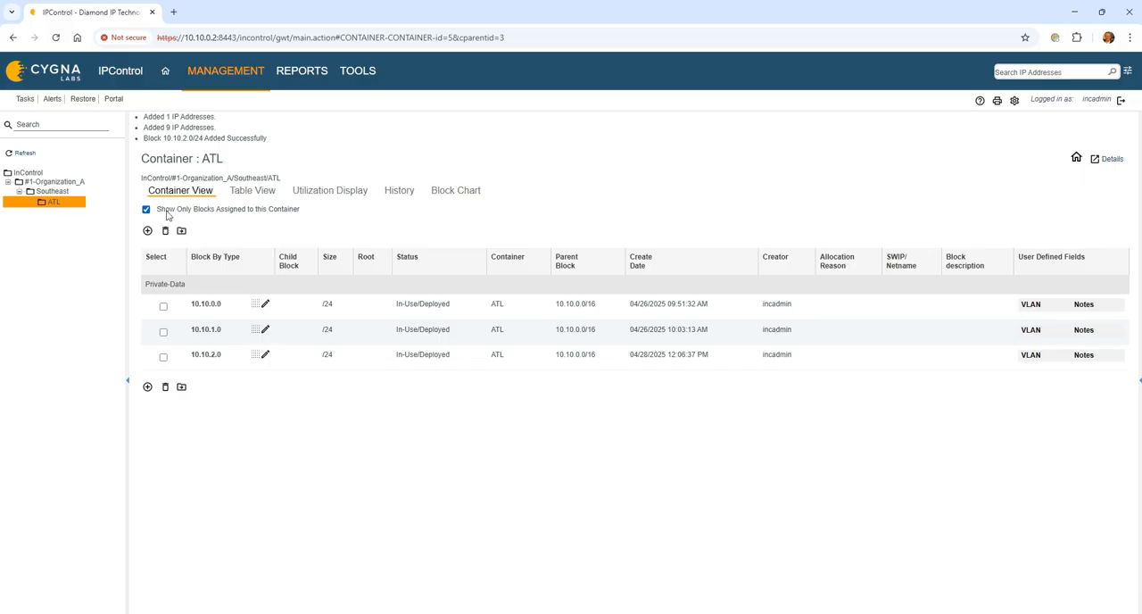
- Examine the address layout of the 10.10.2.0/24 block in its quick view and open the subnet's IP address list
click(255, 358)
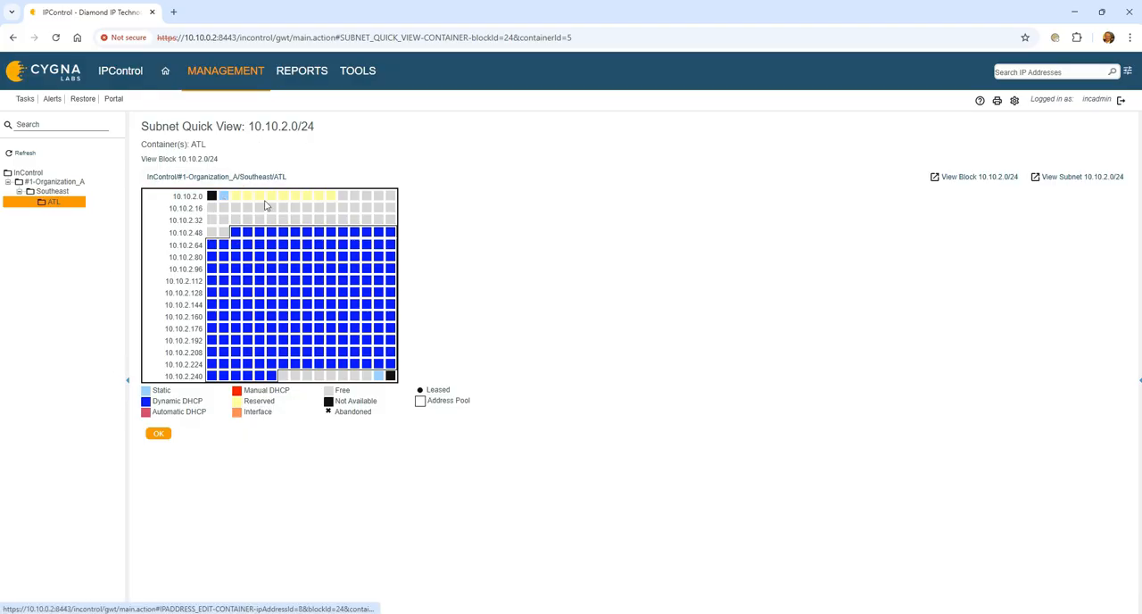
click(155, 435)
click(200, 322)
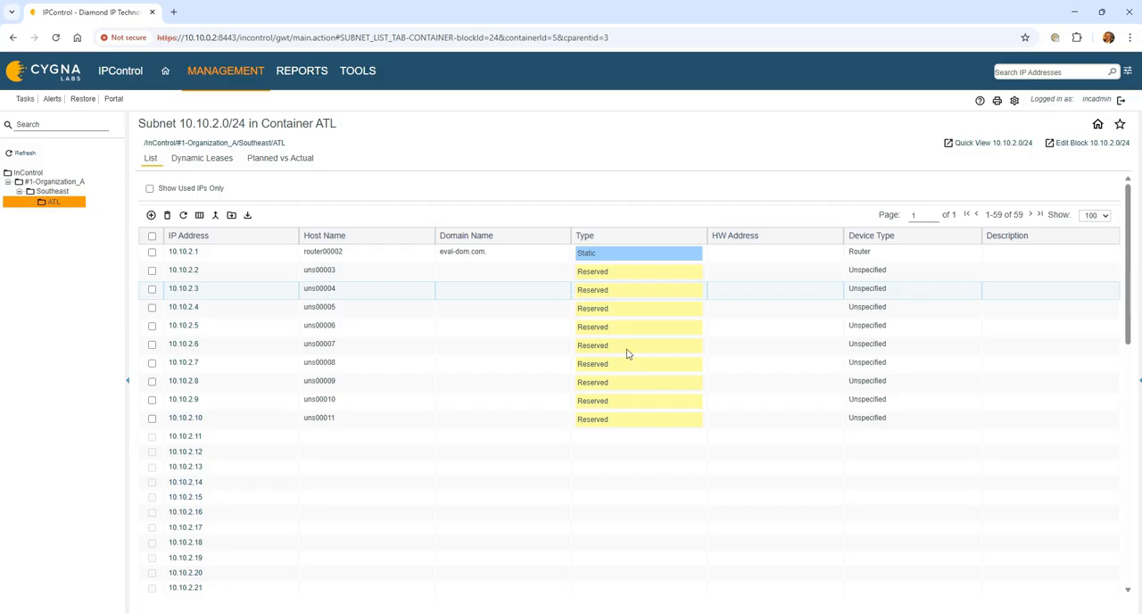
- Bring up the system and device configuration tools
click(361, 71)
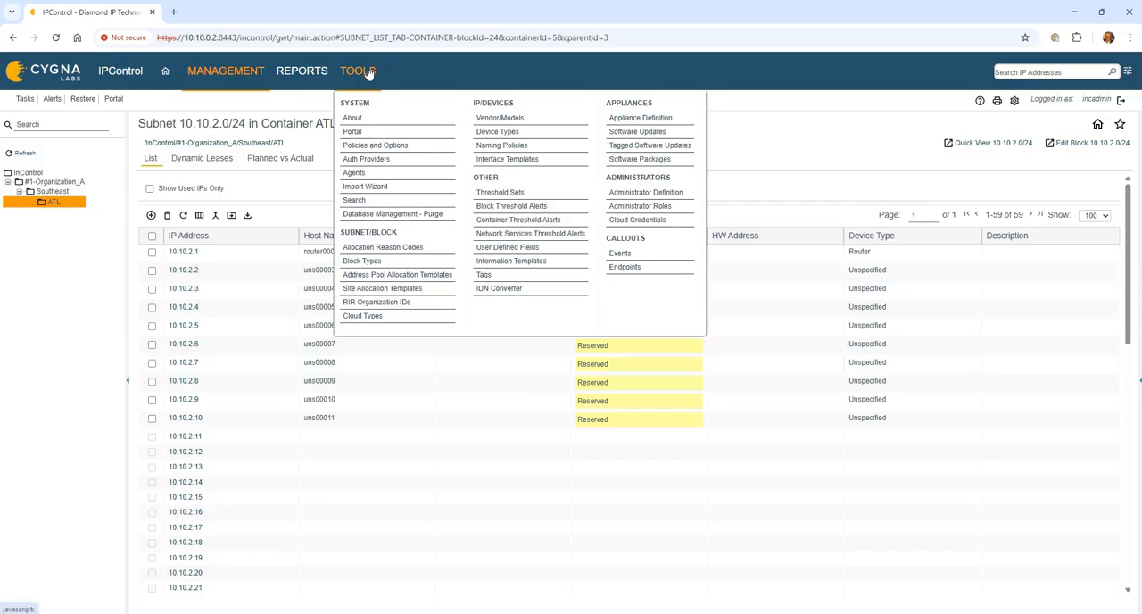
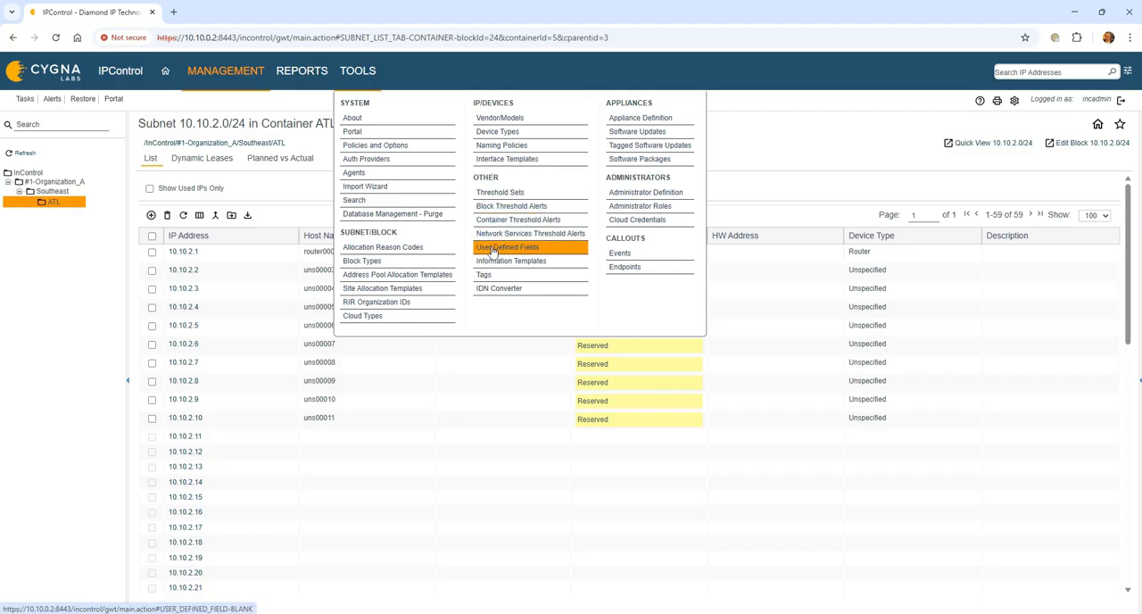
- Create a site allocation template named Small-Branch with the Logical container type
click(427, 294)
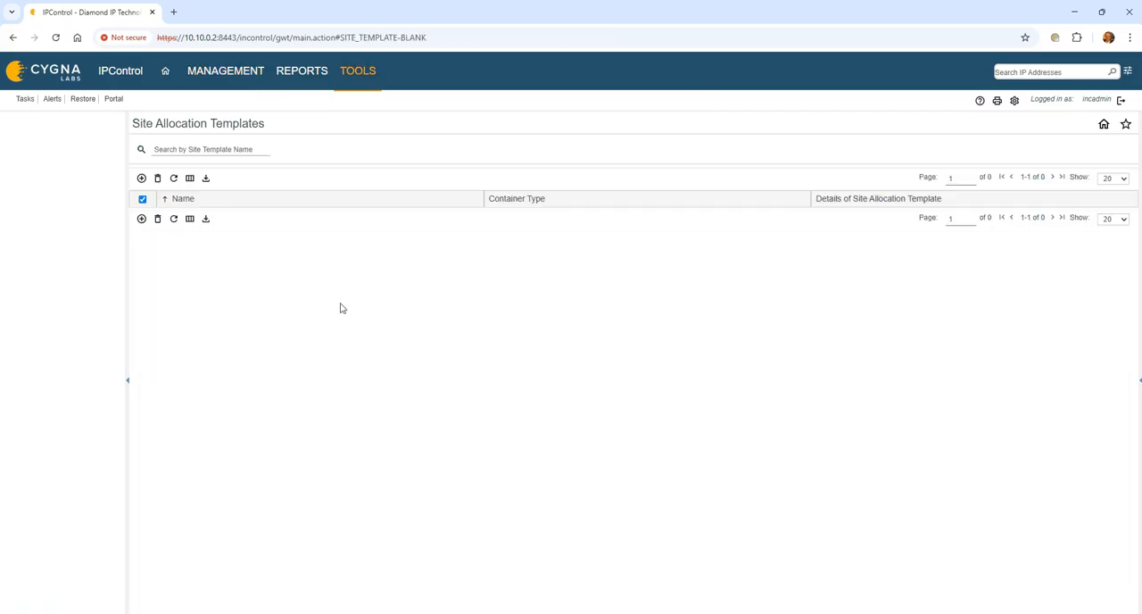
click(141, 178)
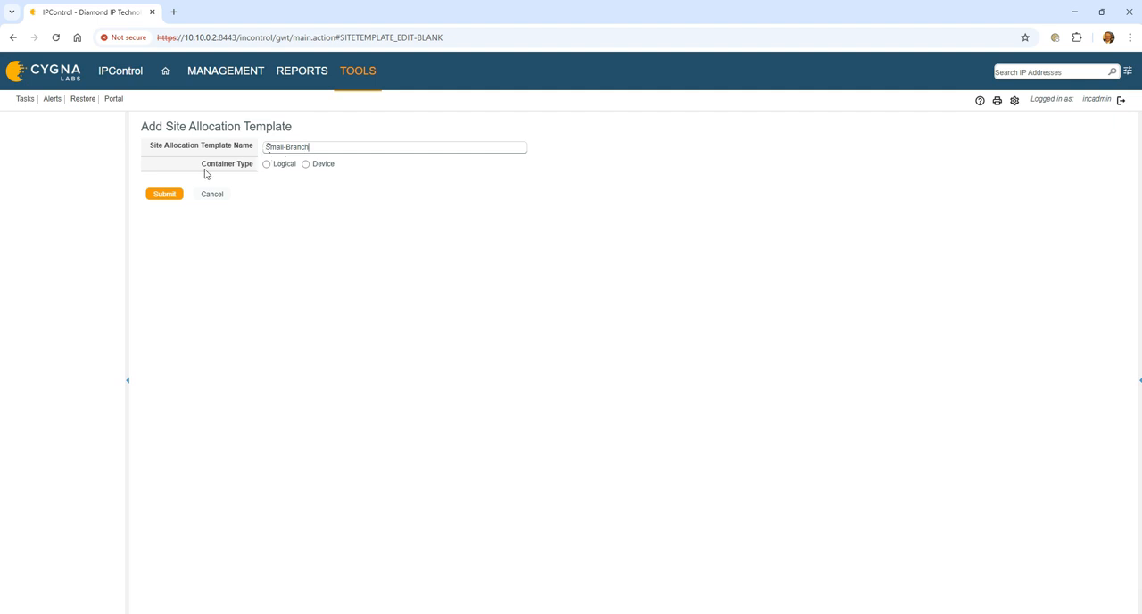
click(267, 164)
click(163, 194)
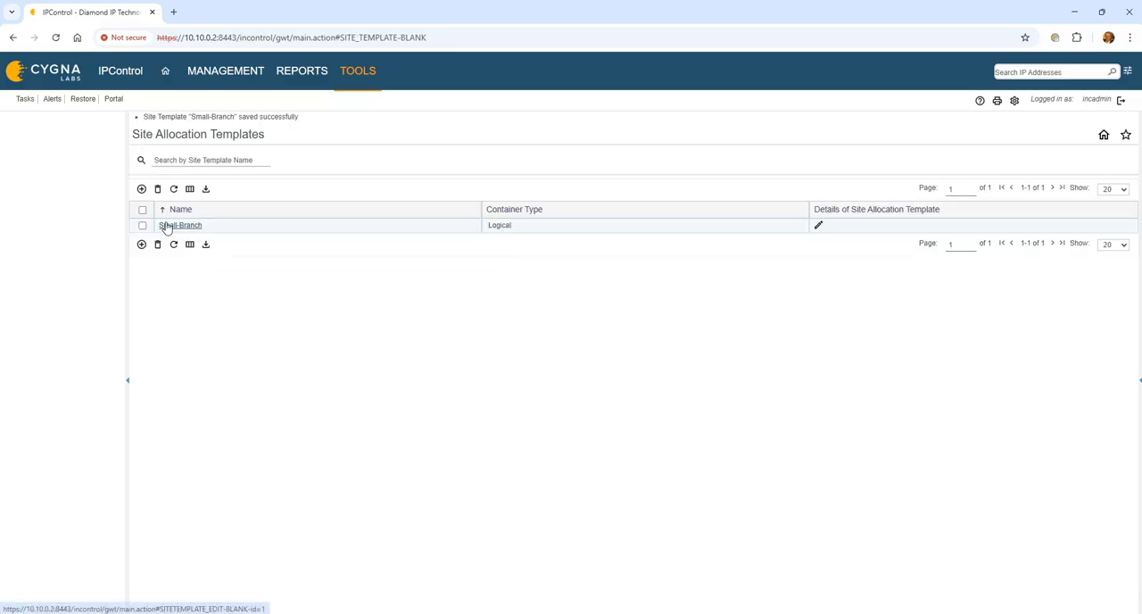
- Start a detail entry for the Small-Branch template with block type Private-Data, IPv4 and a /24 block size
click(818, 227)
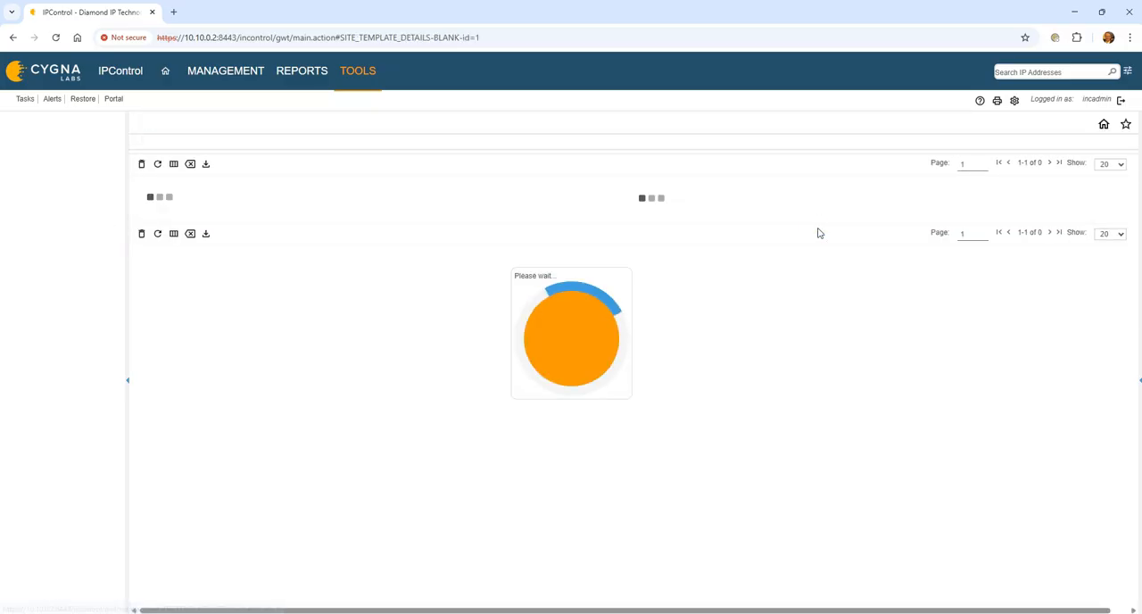
click(140, 174)
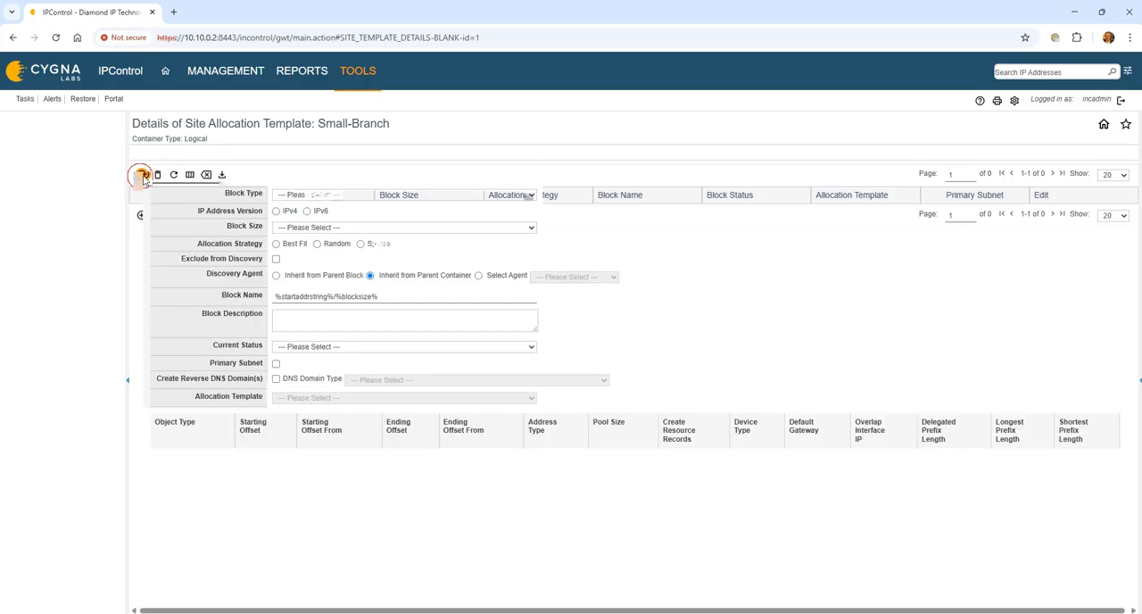
click(337, 194)
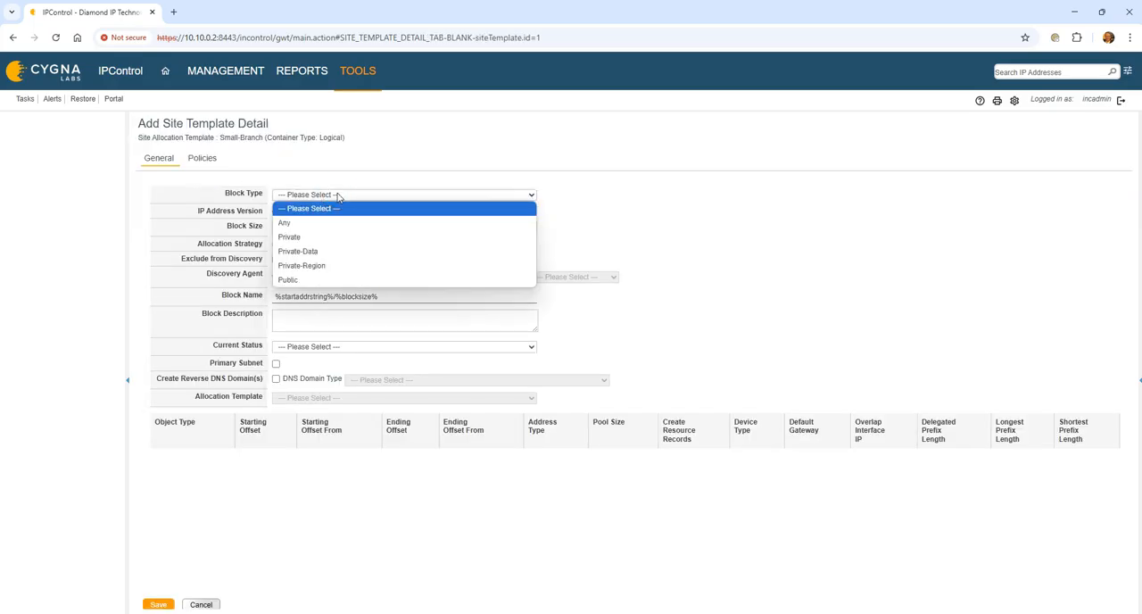
click(331, 250)
click(277, 211)
click(337, 228)
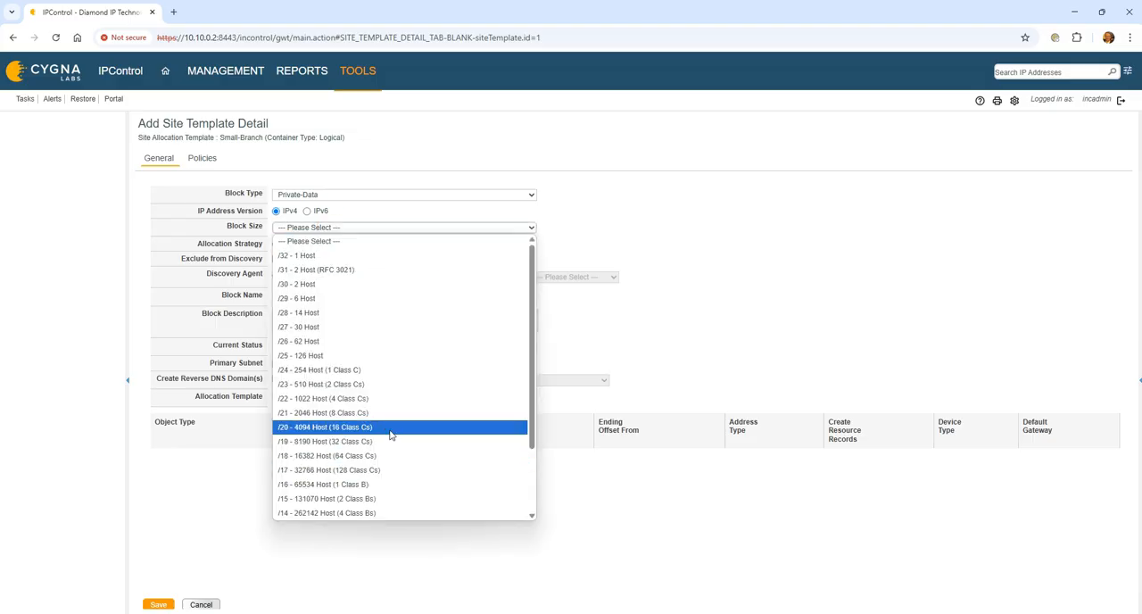
click(386, 368)
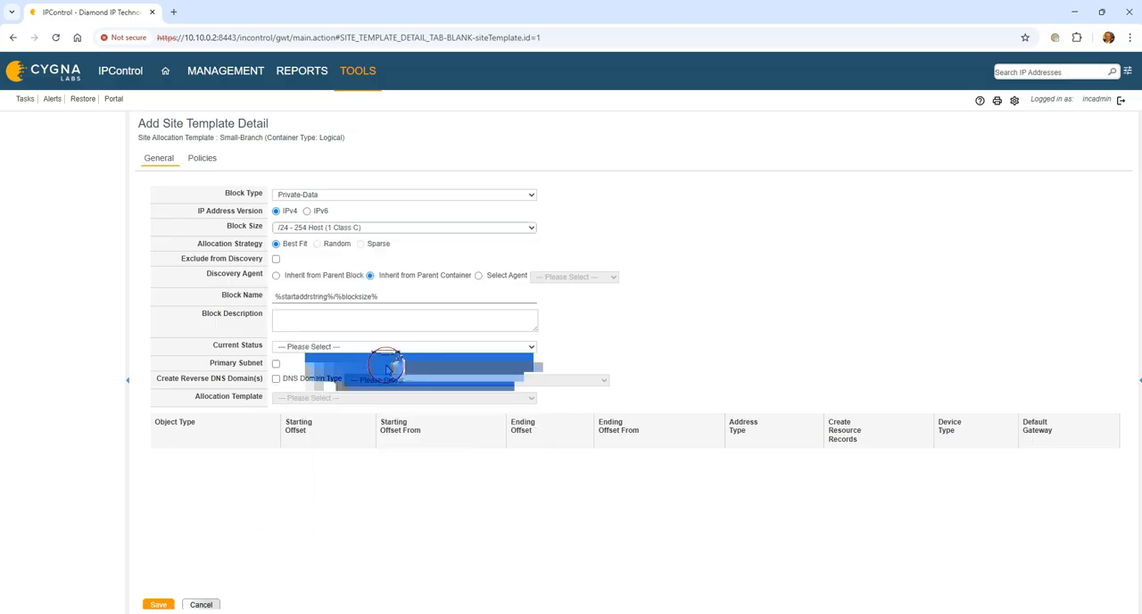
- Set the template detail's current status to In-Use/Deployed and its allocation template to Subnet-24
click(288, 348)
click(311, 390)
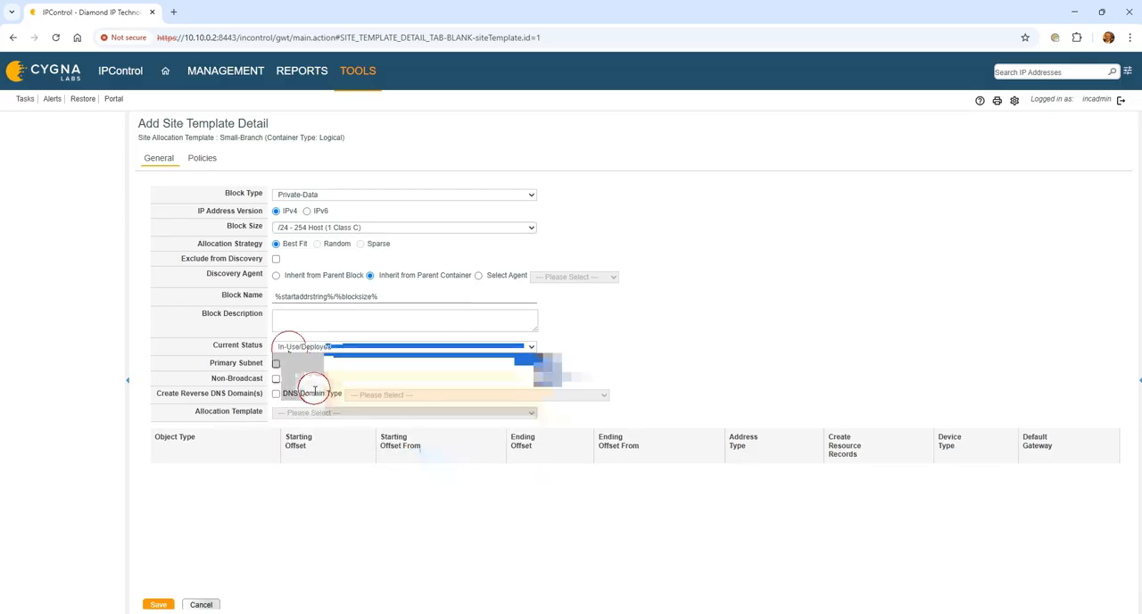
click(312, 414)
click(319, 416)
click(321, 439)
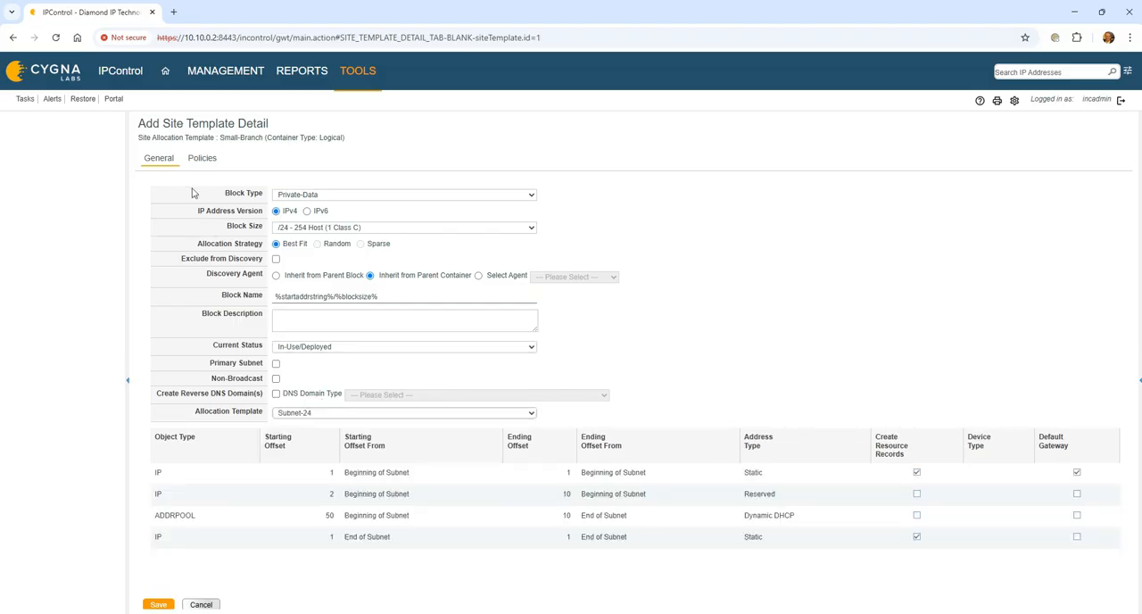
- Set sapphire-16-eval-agent1.eval-dom.com as primary and sapphire-16-eval-agent2.eval-dom.com as failover DHCPv4 server, with the 300 Second Lease policy set and Standard ISC DHCP Option Set
click(201, 158)
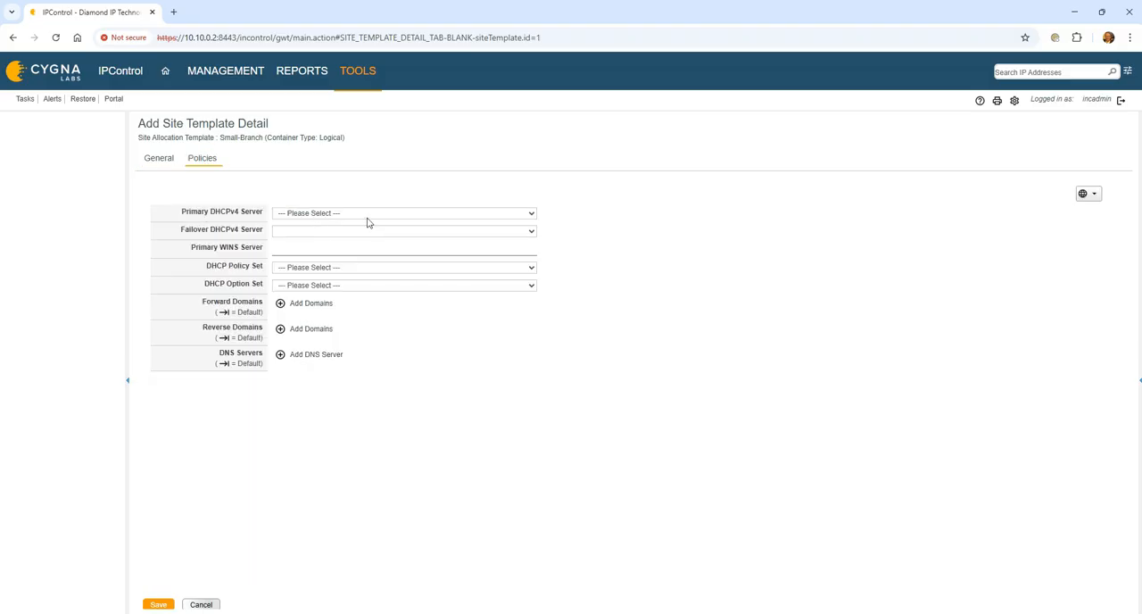
click(438, 267)
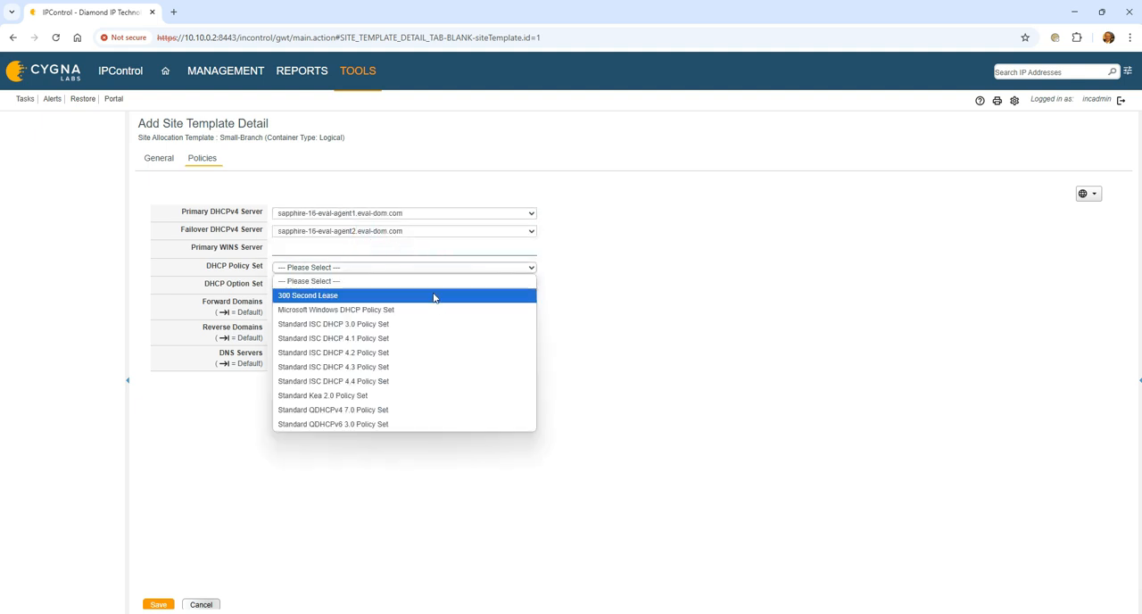
click(434, 297)
click(366, 285)
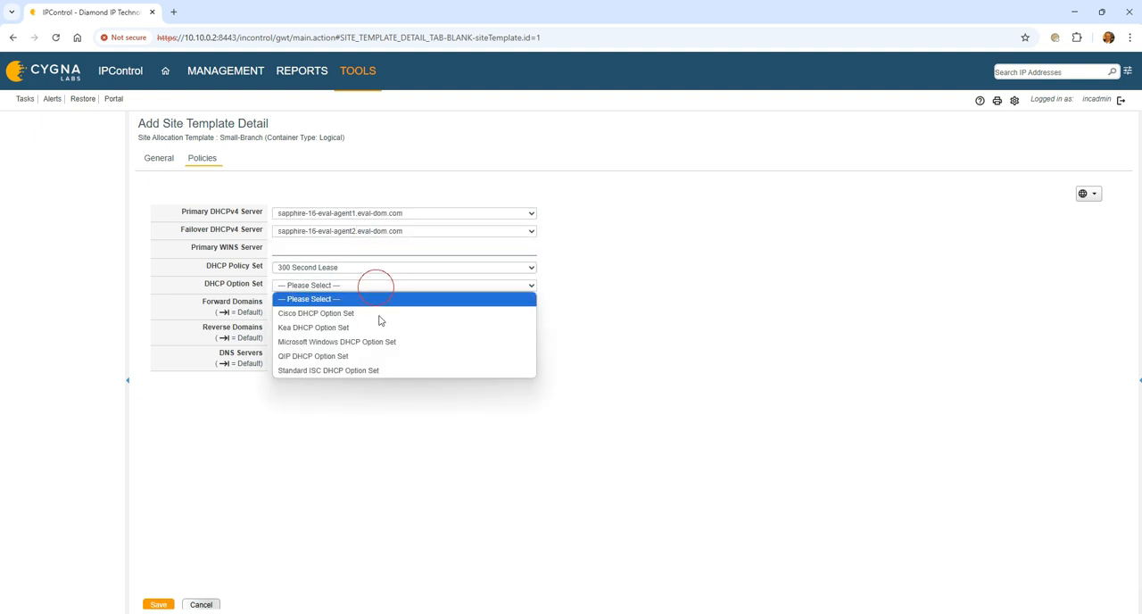
click(397, 369)
- Add eval-dom.com as the template detail's forward domain and 10.in-addr.arpa as its reverse domain
click(325, 308)
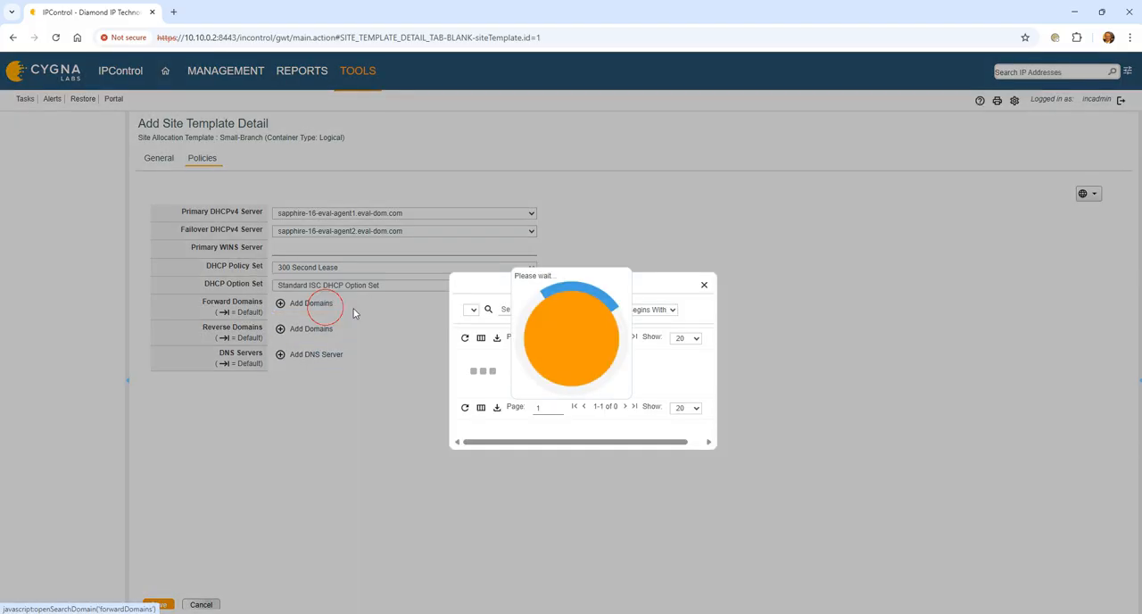
click(477, 382)
click(328, 345)
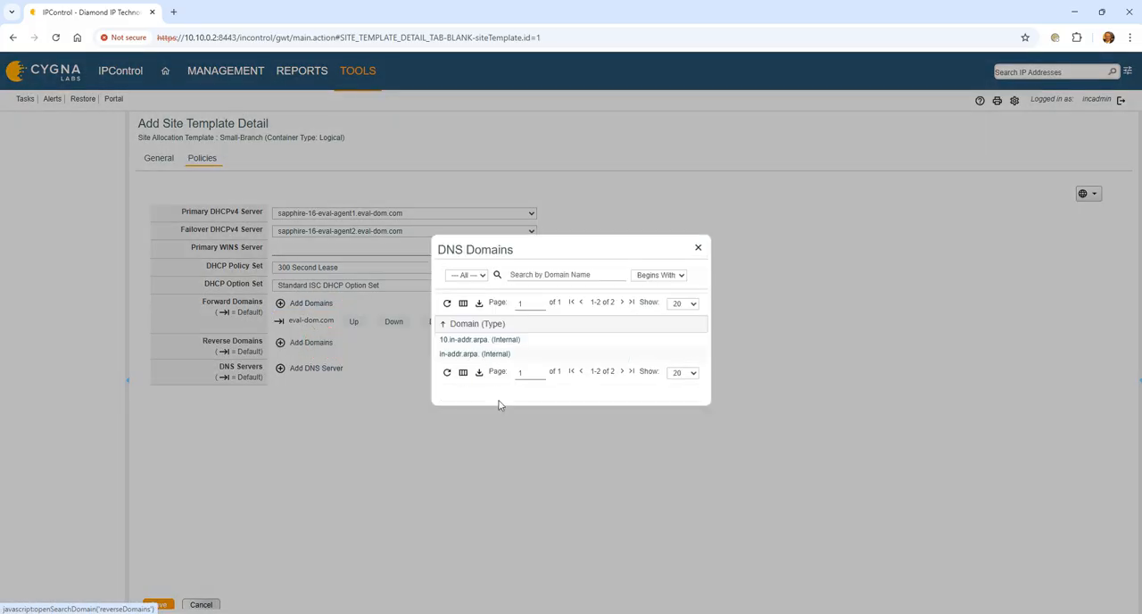
click(467, 340)
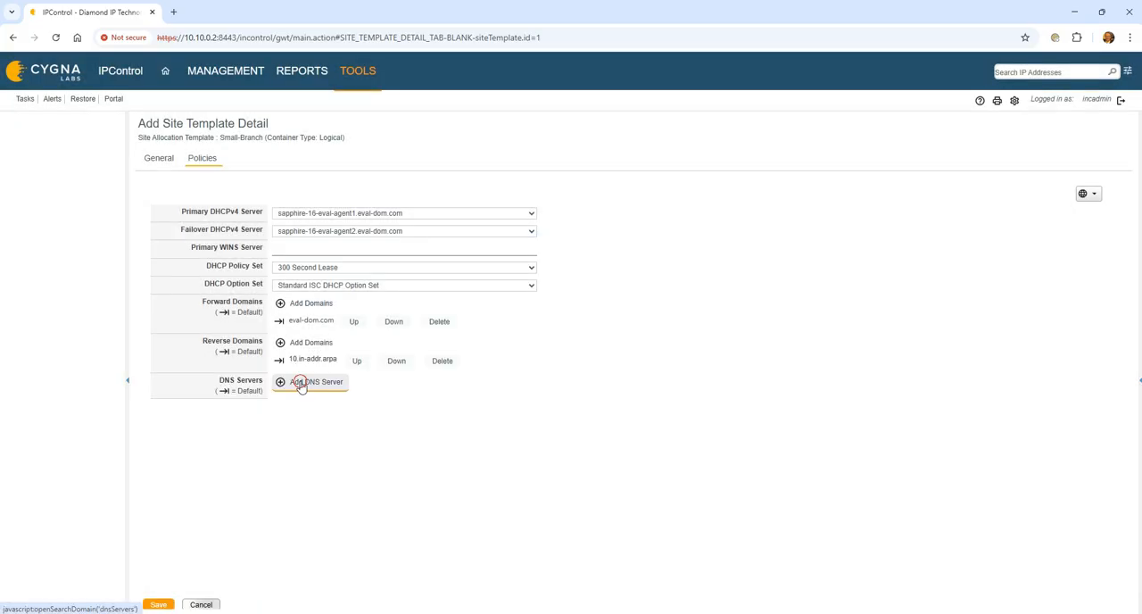
- Add sapphire-16-eval-agent1.eval-dom.com and sapphire-16-eval-agent2.eval-dom.com as DNS servers, recheck the general settings and save the template detail
click(303, 381)
click(443, 359)
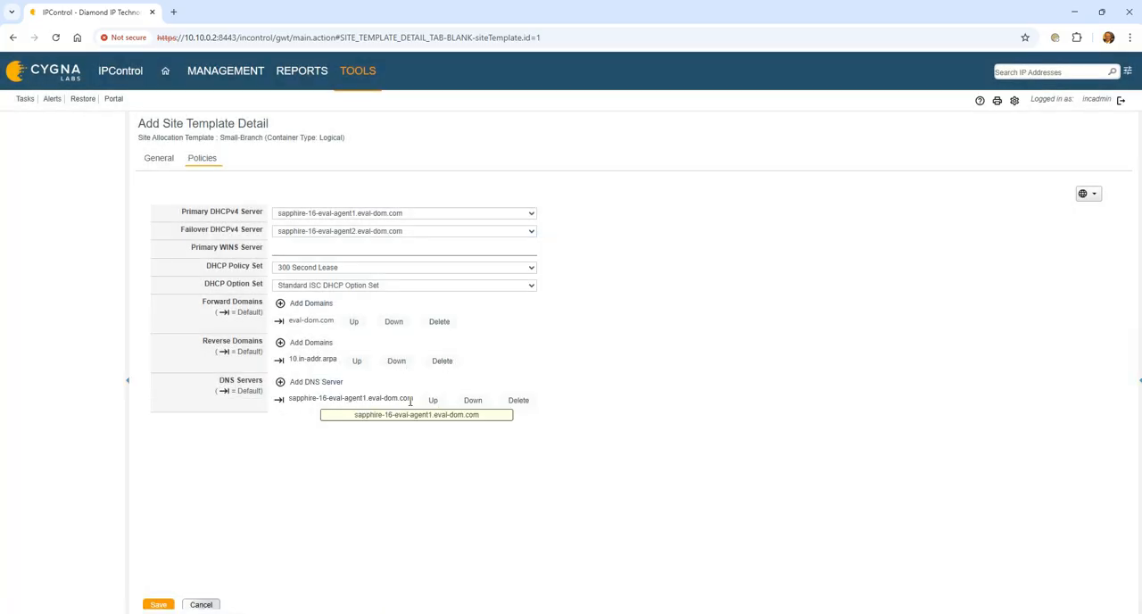
click(329, 385)
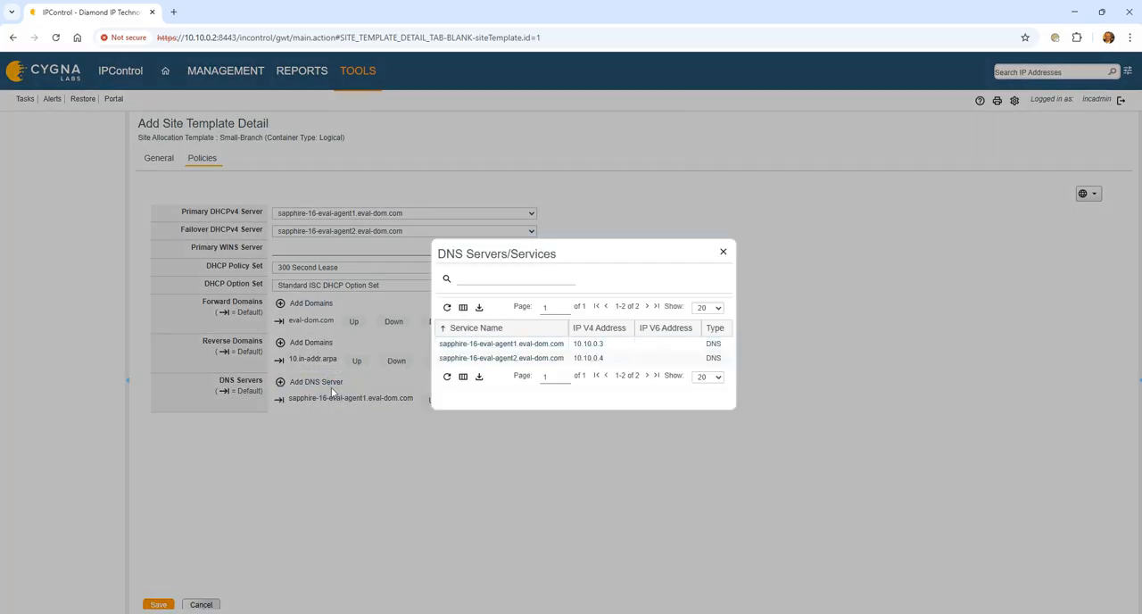
click(498, 362)
click(159, 157)
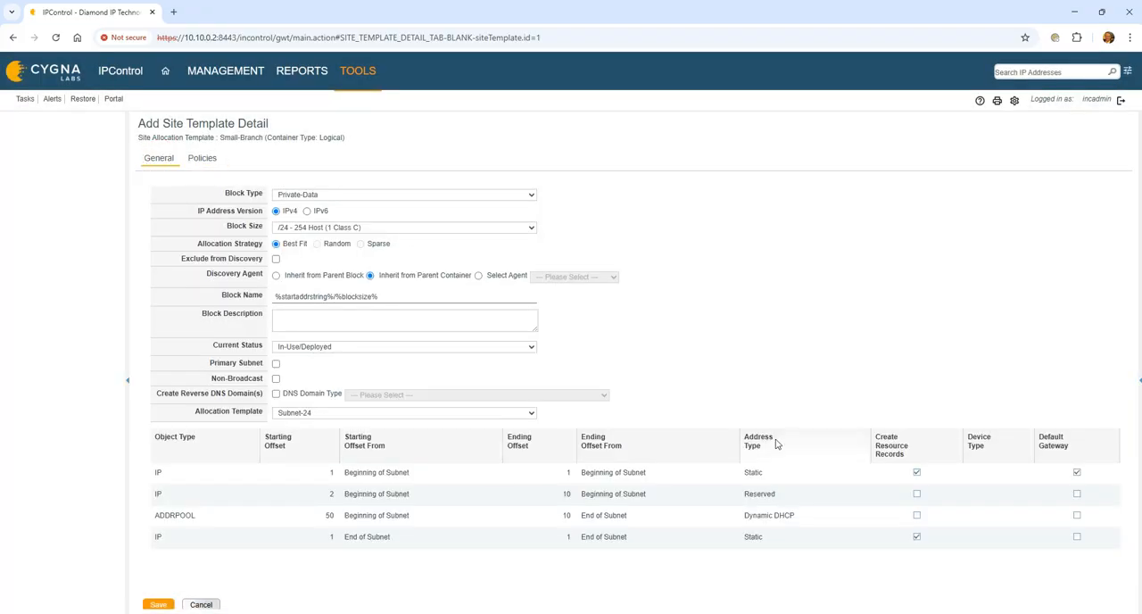
click(157, 605)
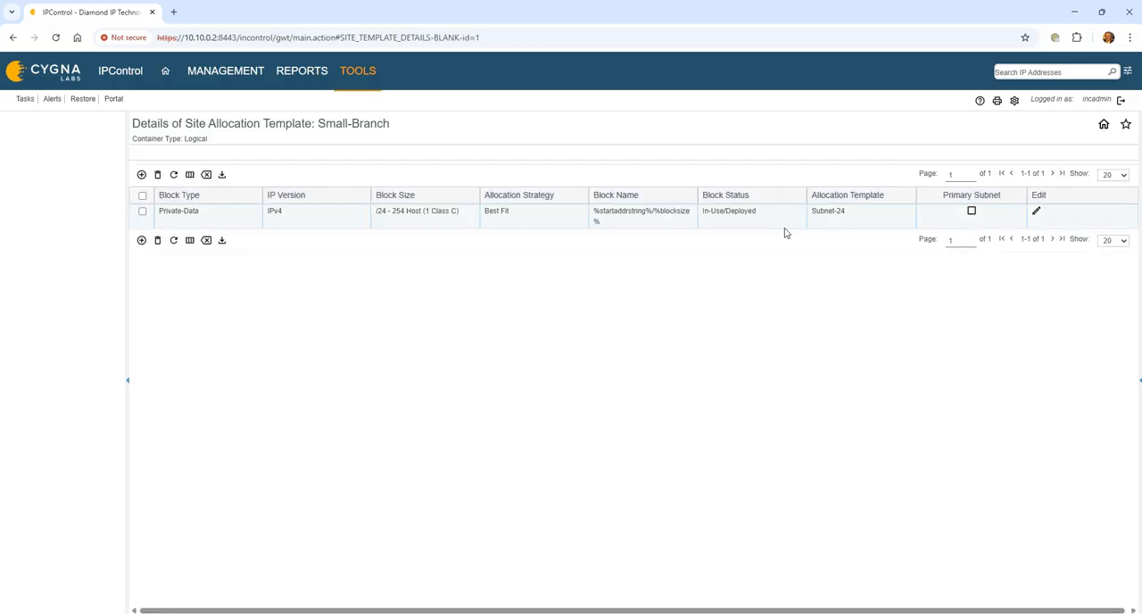
- Start adding a site to the ATL container using the Small-Branch site allocation template
click(211, 71)
click(221, 119)
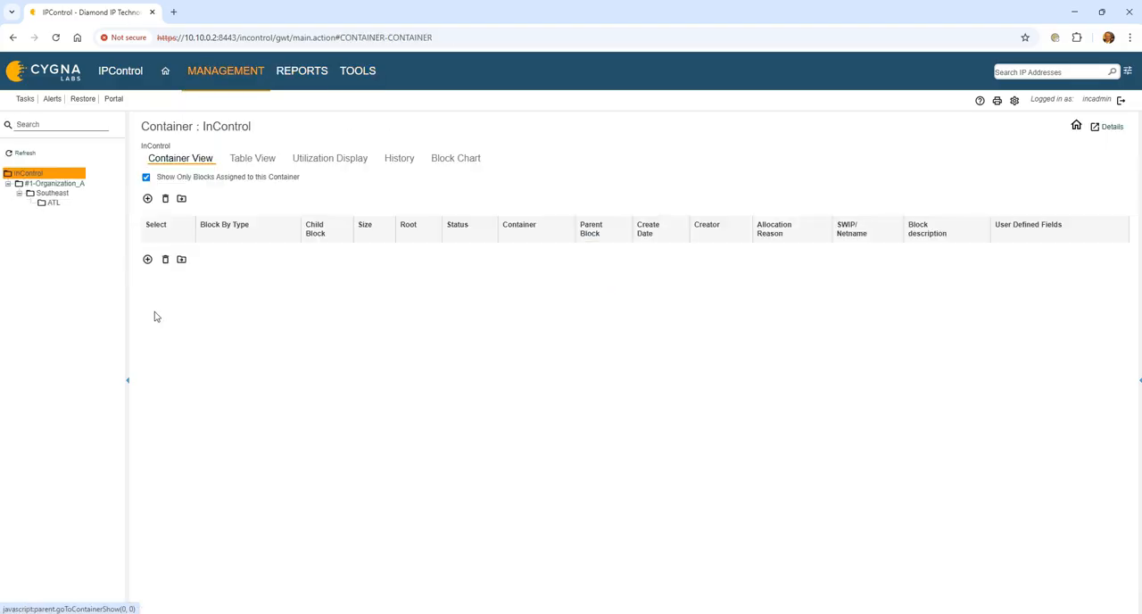
click(54, 203)
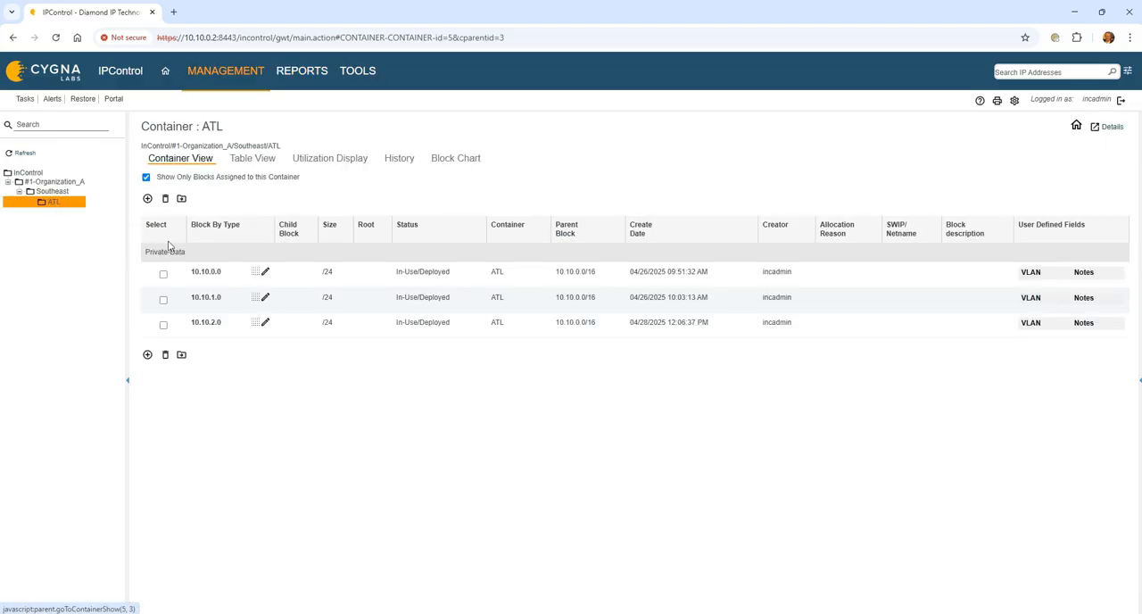
click(147, 198)
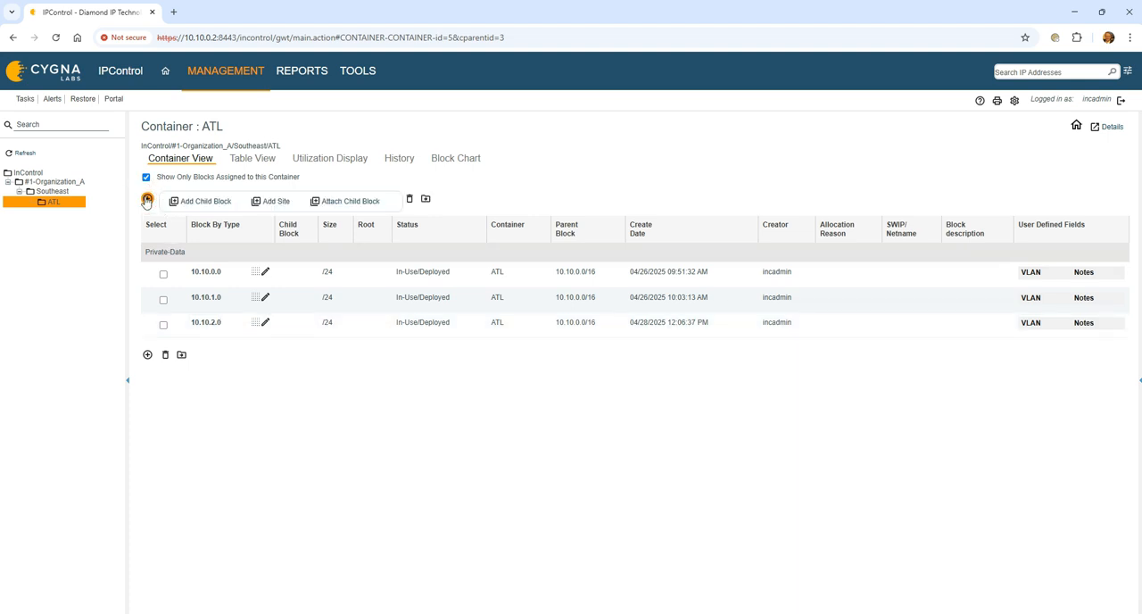
click(268, 202)
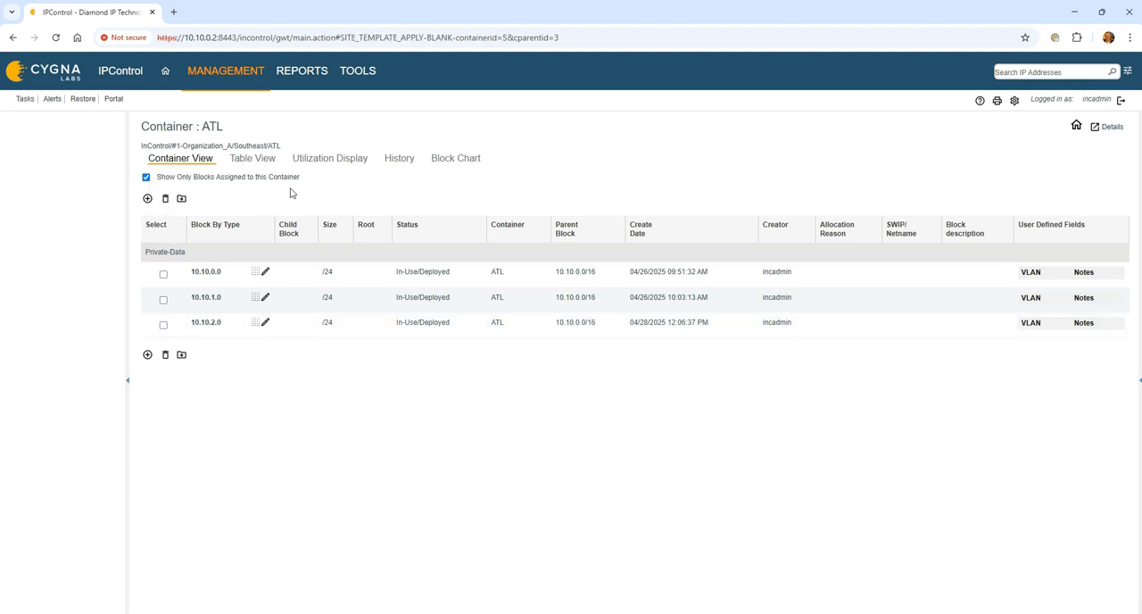
click(332, 146)
click(337, 174)
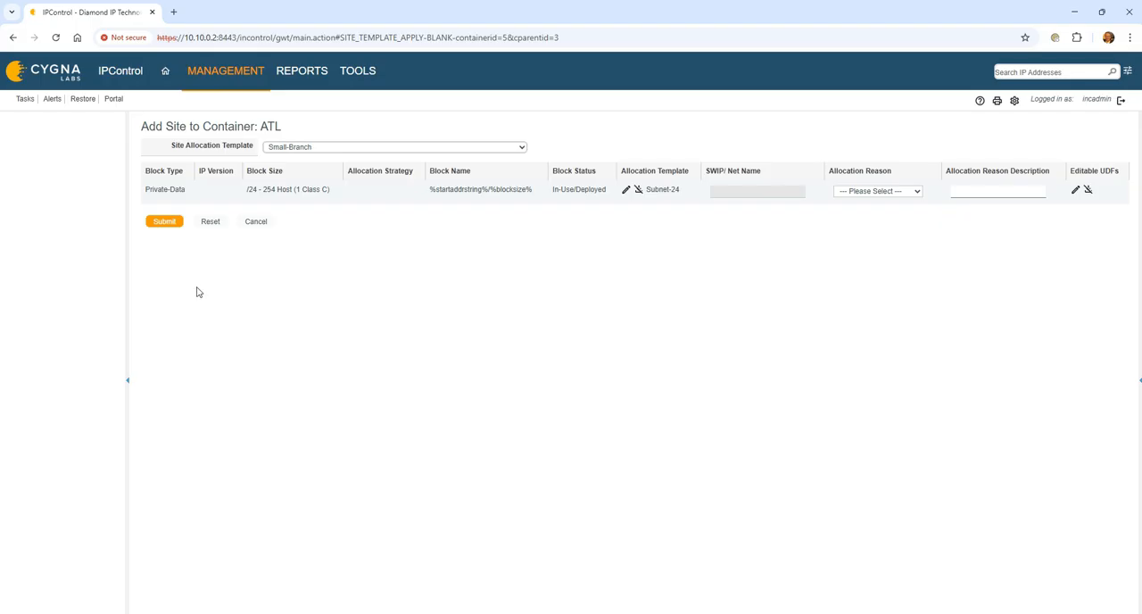
- Review the site block's address pool details, allocation reasons and user-defined fields without changing them, and submit the site
click(626, 191)
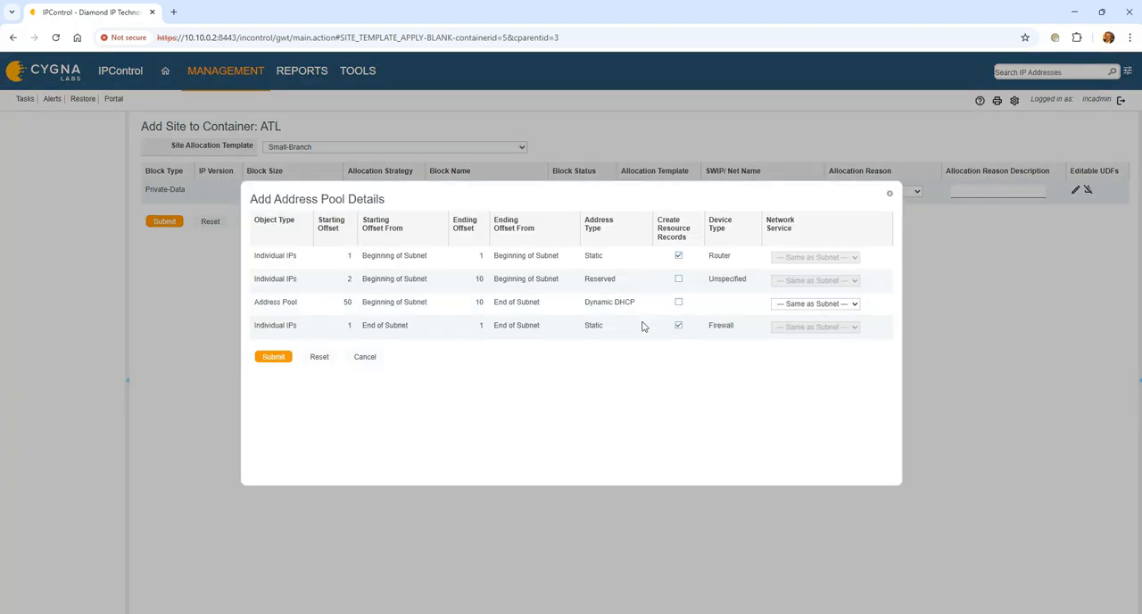
click(364, 356)
click(894, 191)
click(895, 192)
click(1075, 190)
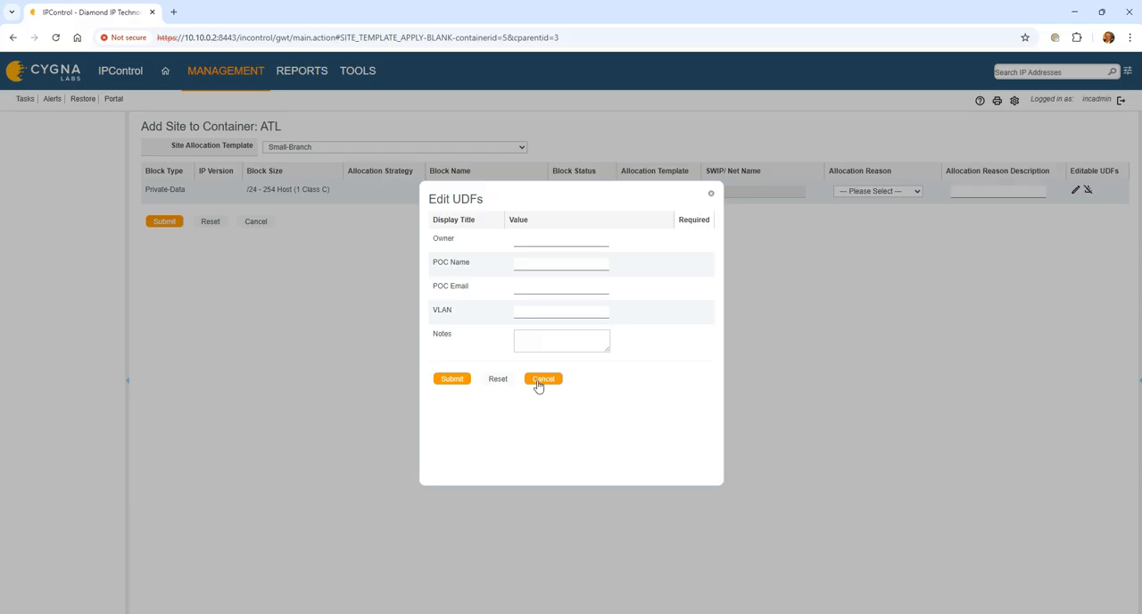
click(541, 380)
click(168, 227)
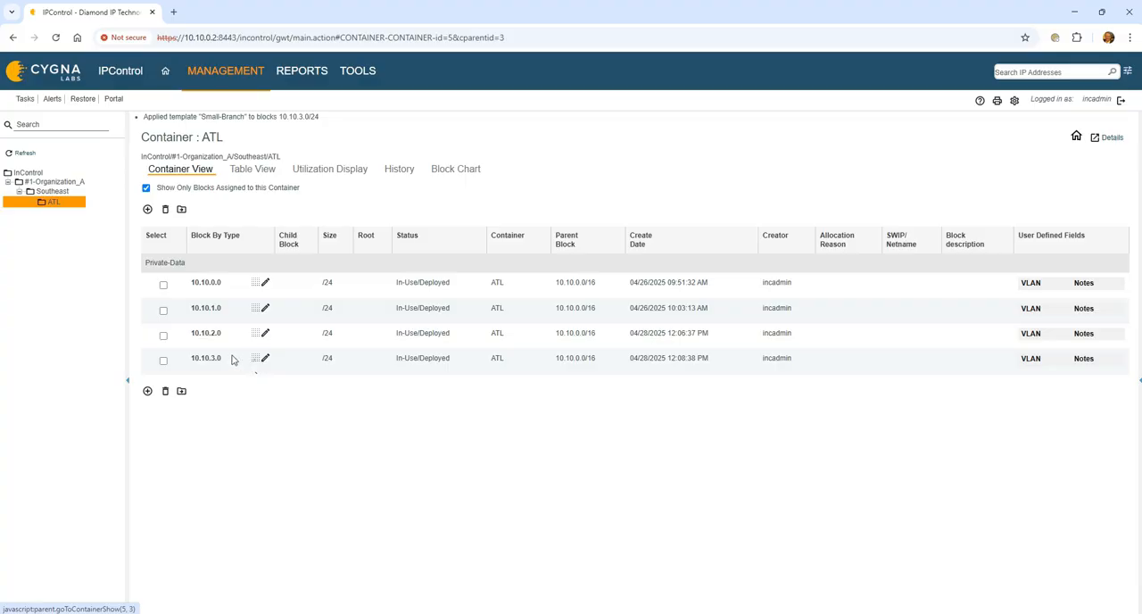
- Open the 10.10.3.0/24 block in ATL and examine its subnet IP address list
click(264, 359)
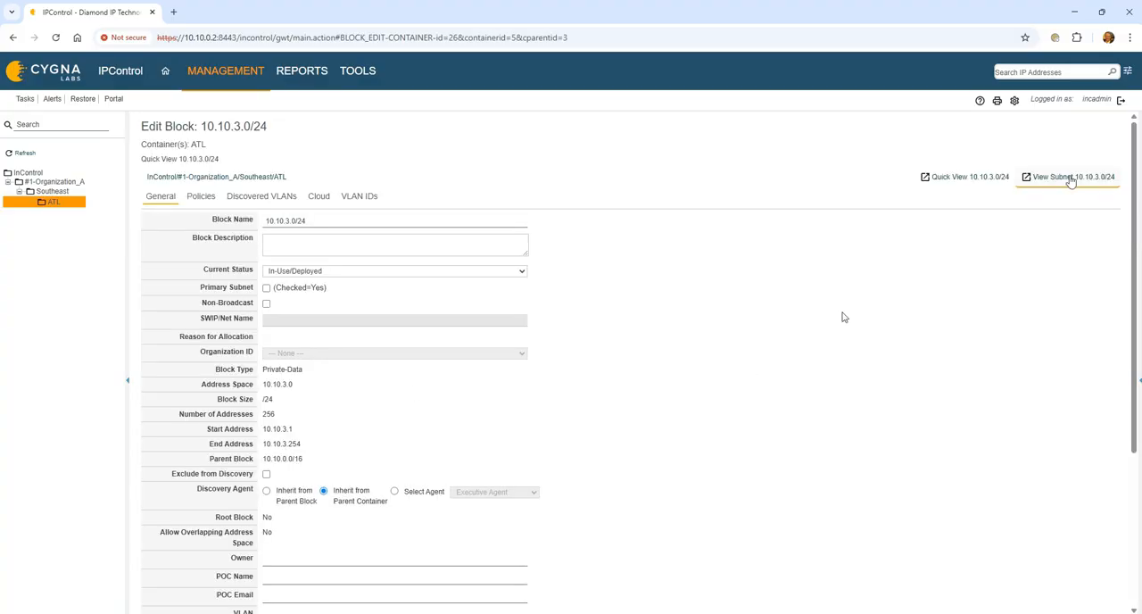
click(1073, 176)
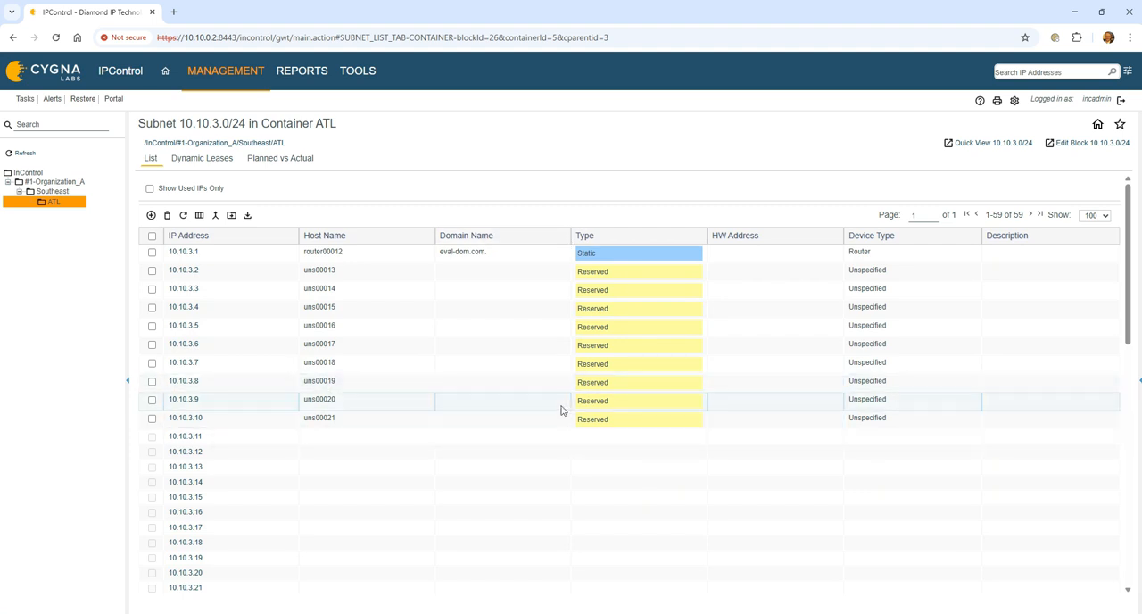
scroll(562, 410, down, 1)
scroll(513, 359, up, 1)
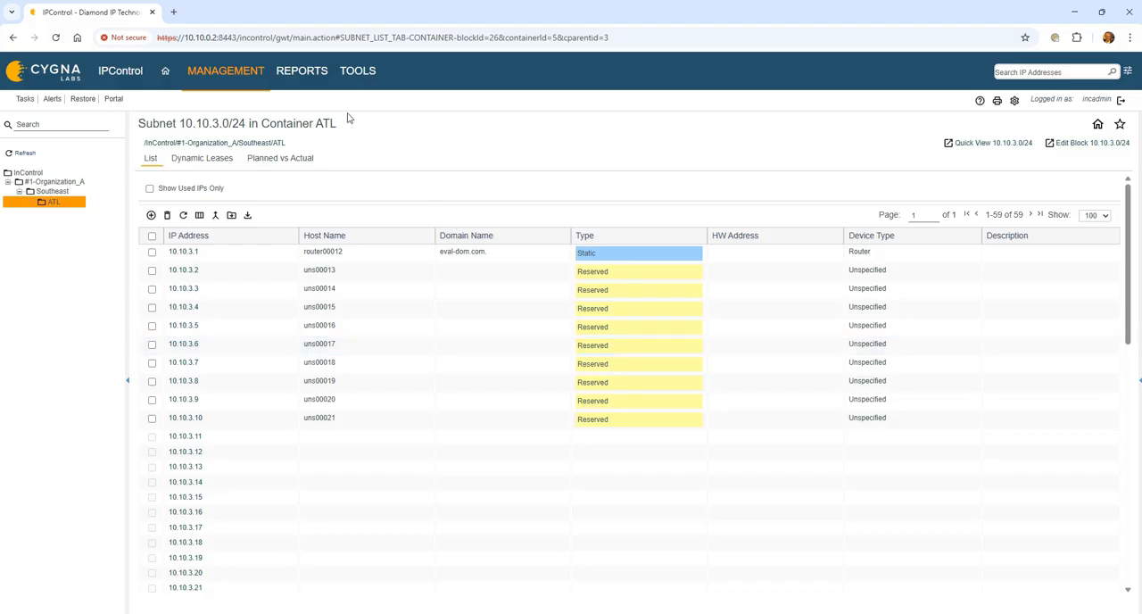
click(365, 70)
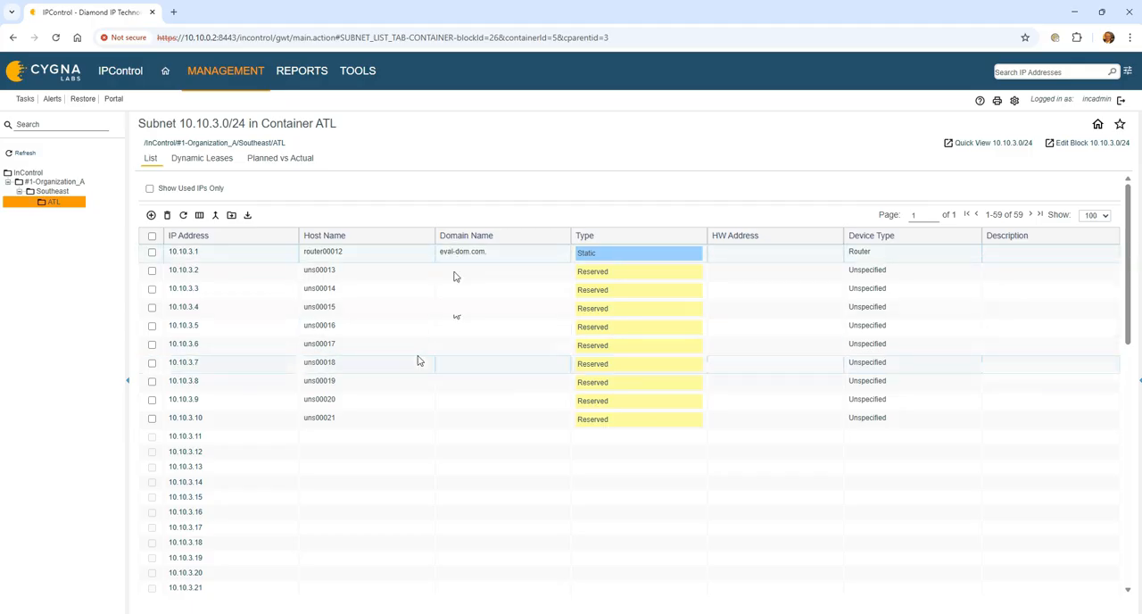
- Examine the Southeast container with all child and free blocks shown, and restore the filter to assigned blocks only
click(64, 196)
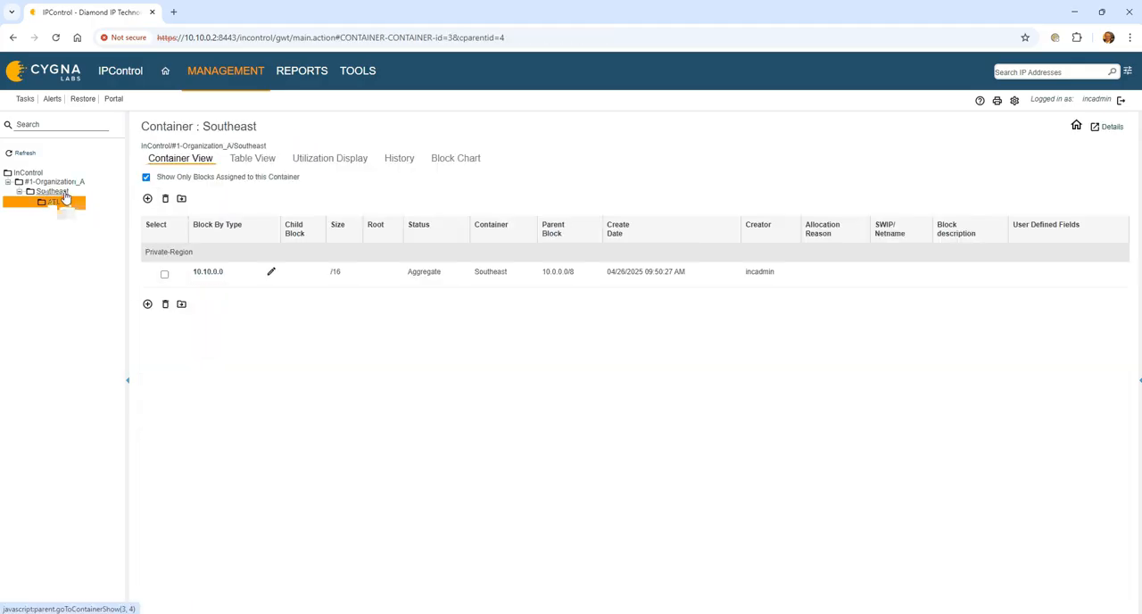
click(146, 176)
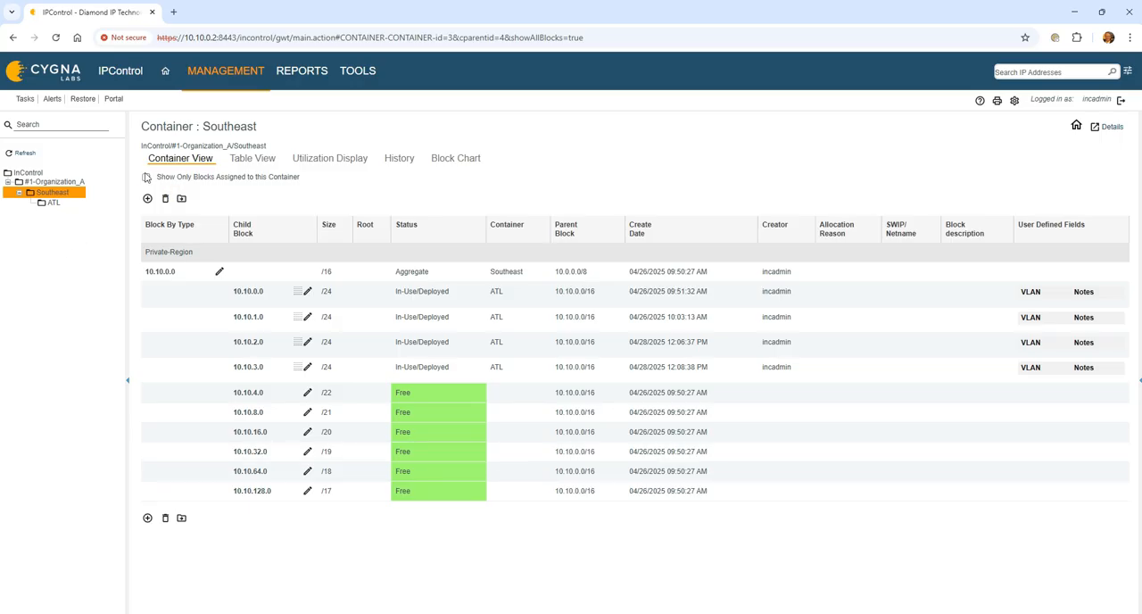
click(146, 177)
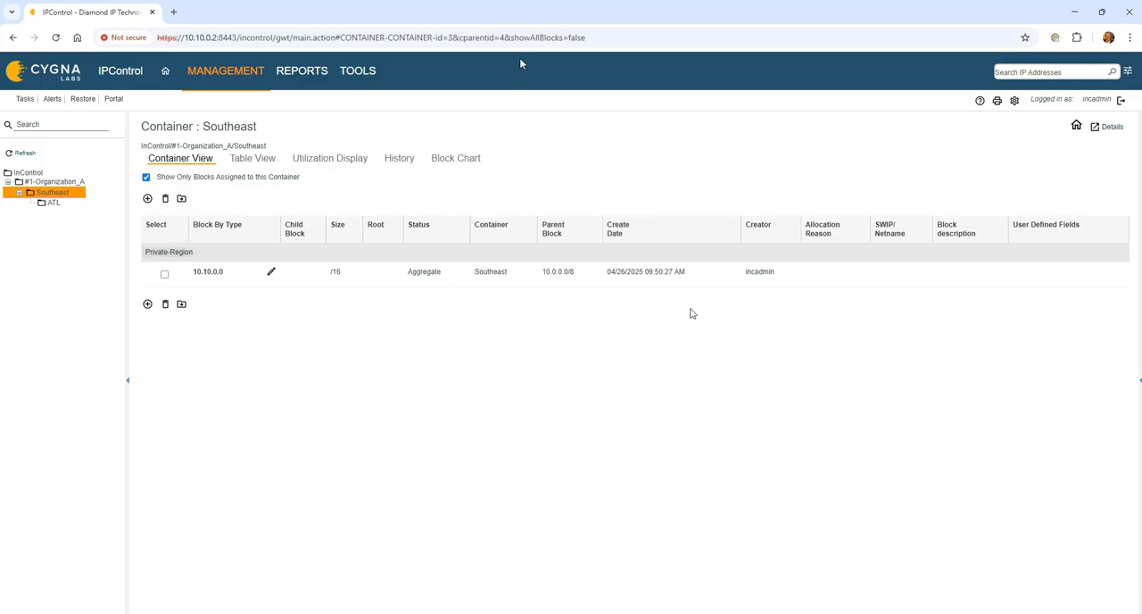
- Open the list of system and subnet configuration tools
click(358, 72)
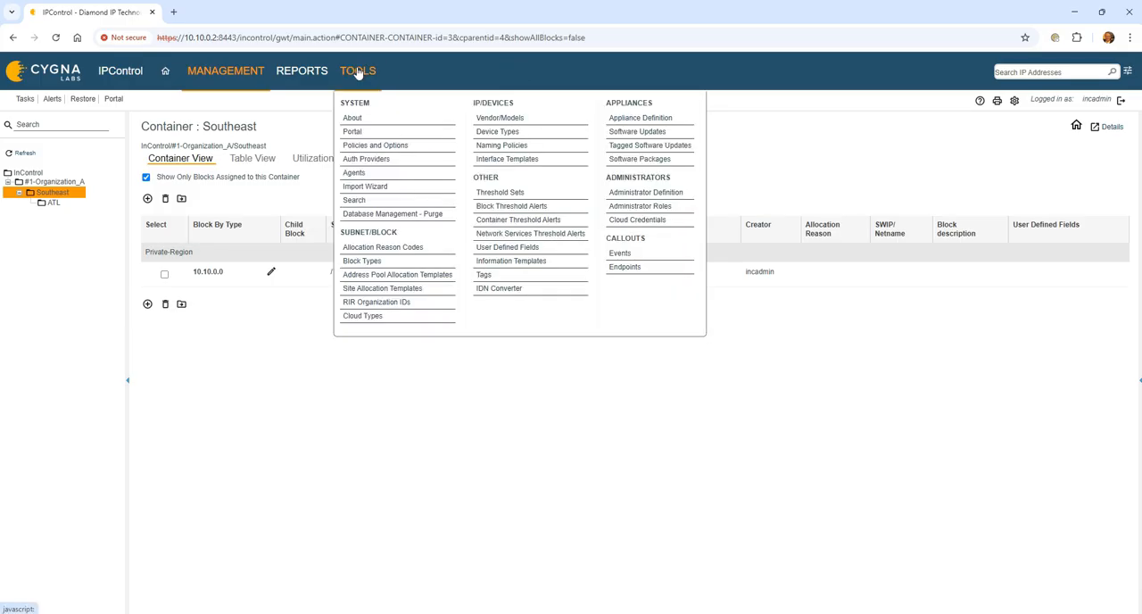